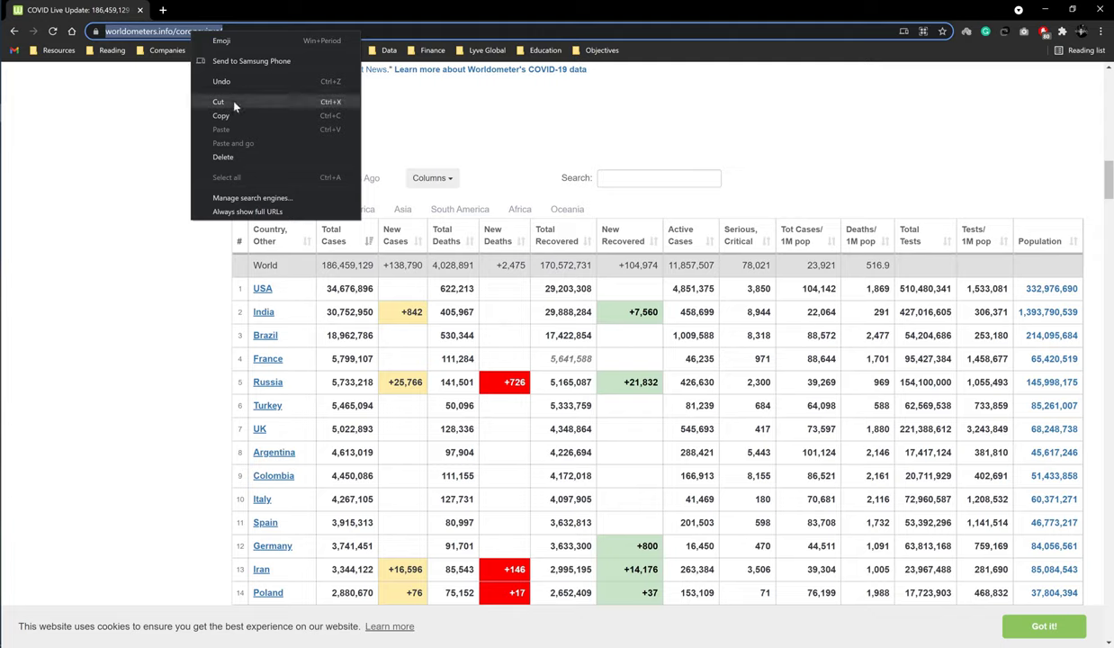
Copy the Worldometers coronavirus page URL, switch to Power BI Desktop and open the Web data connector.
left_click(225, 115)
key("alt+Tab")
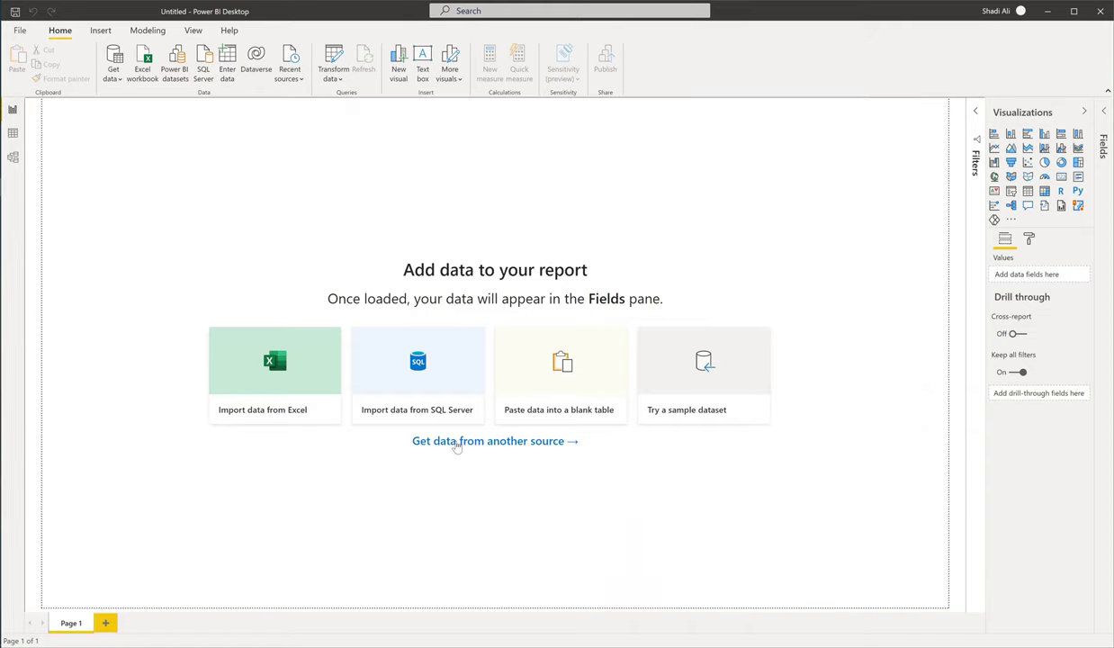
left_click(458, 444)
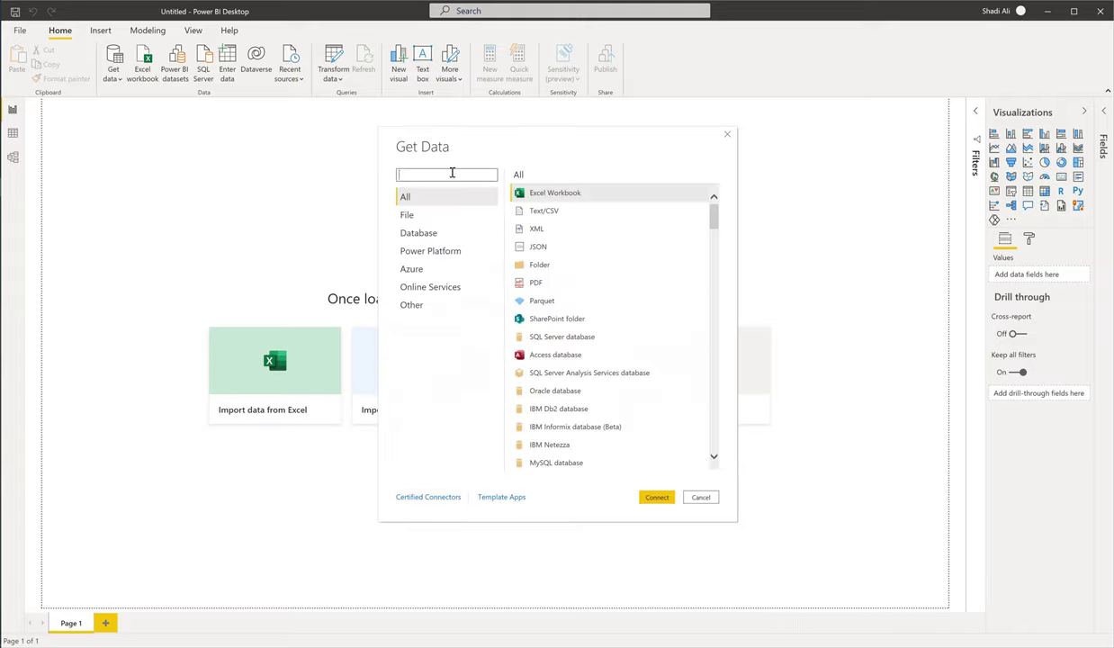
left_click(452, 172)
type("web")
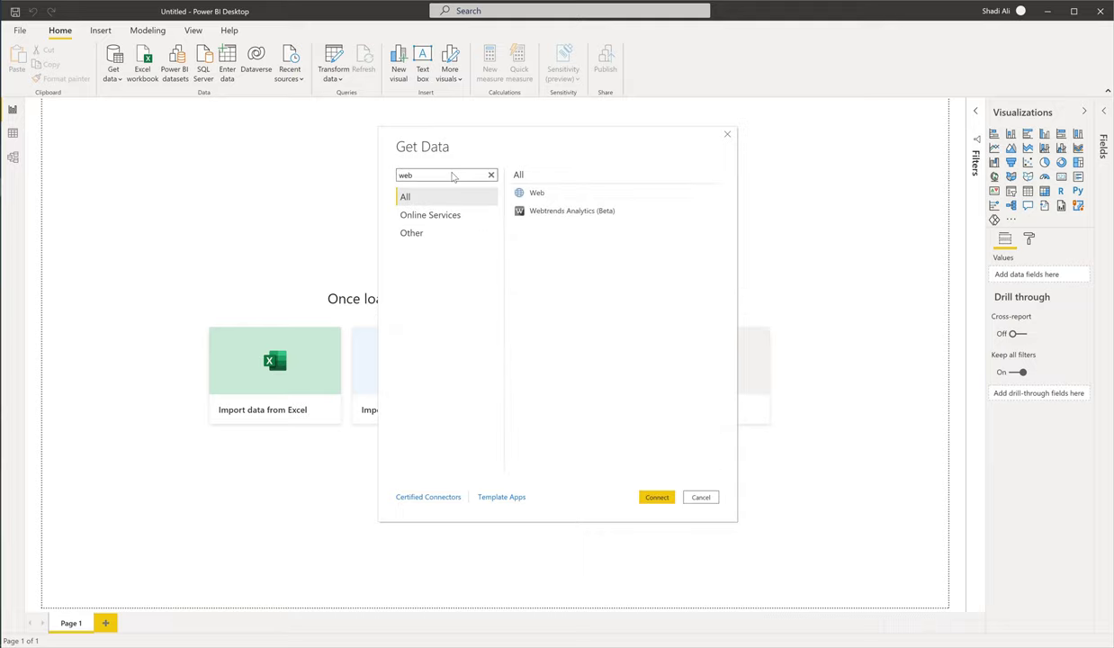
left_click(538, 193)
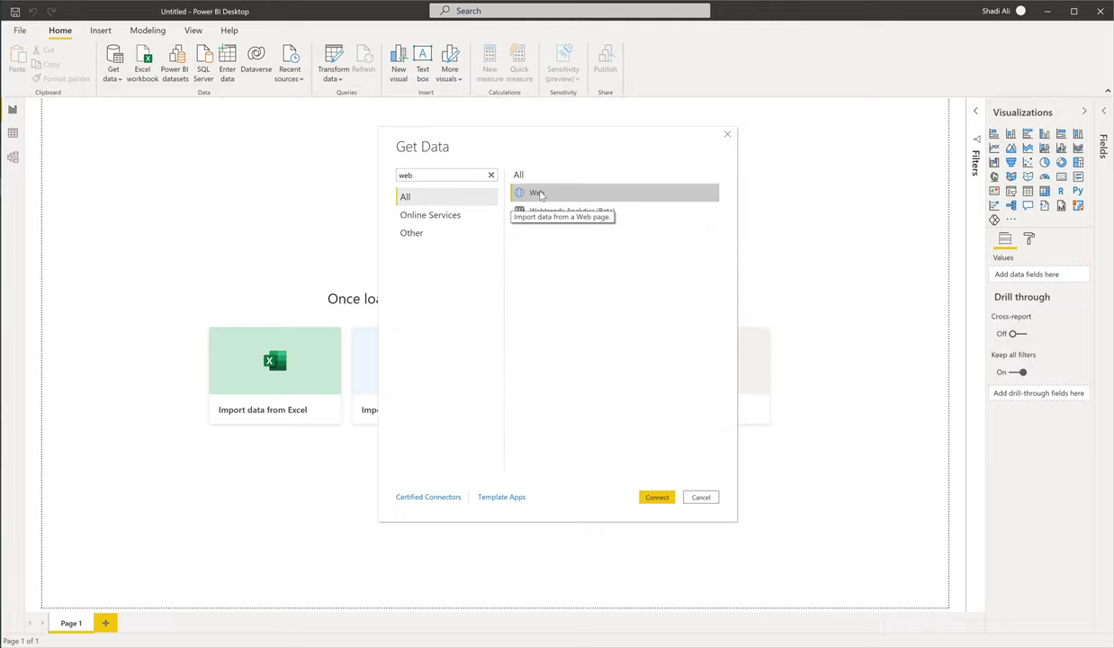
left_click(643, 491)
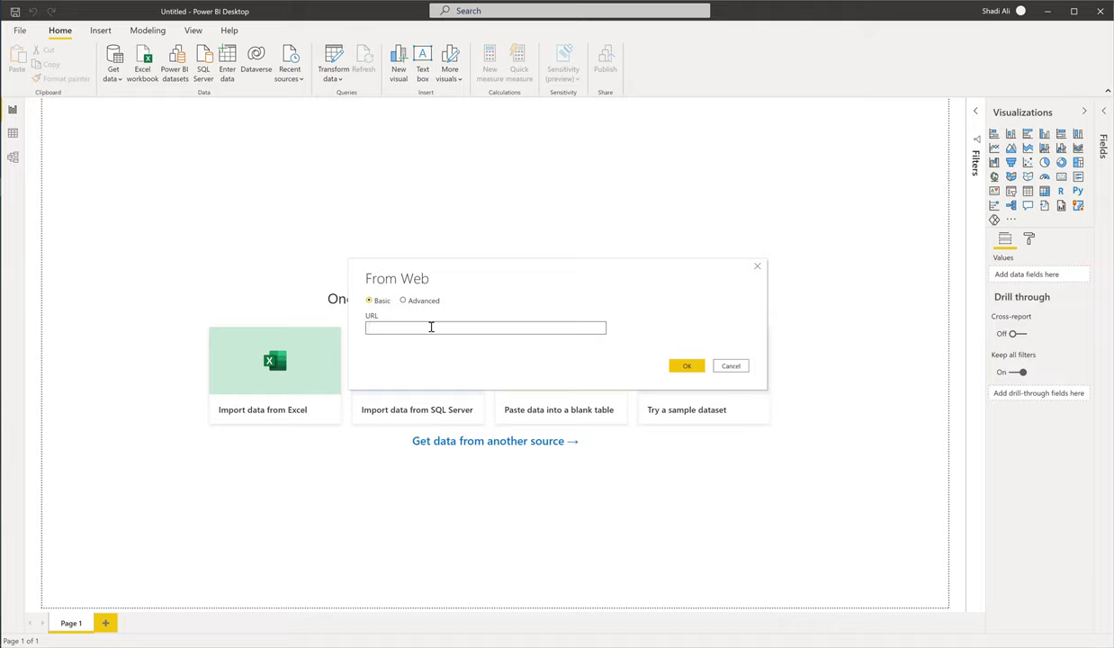
right_click(431, 327)
left_click(396, 357)
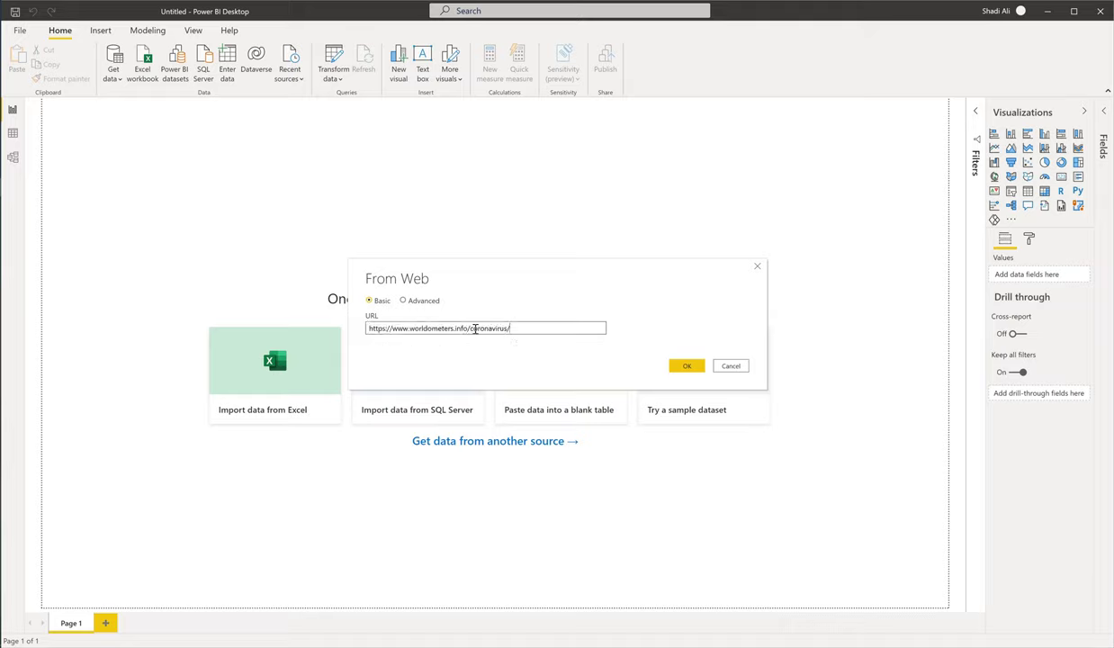
left_click(682, 366)
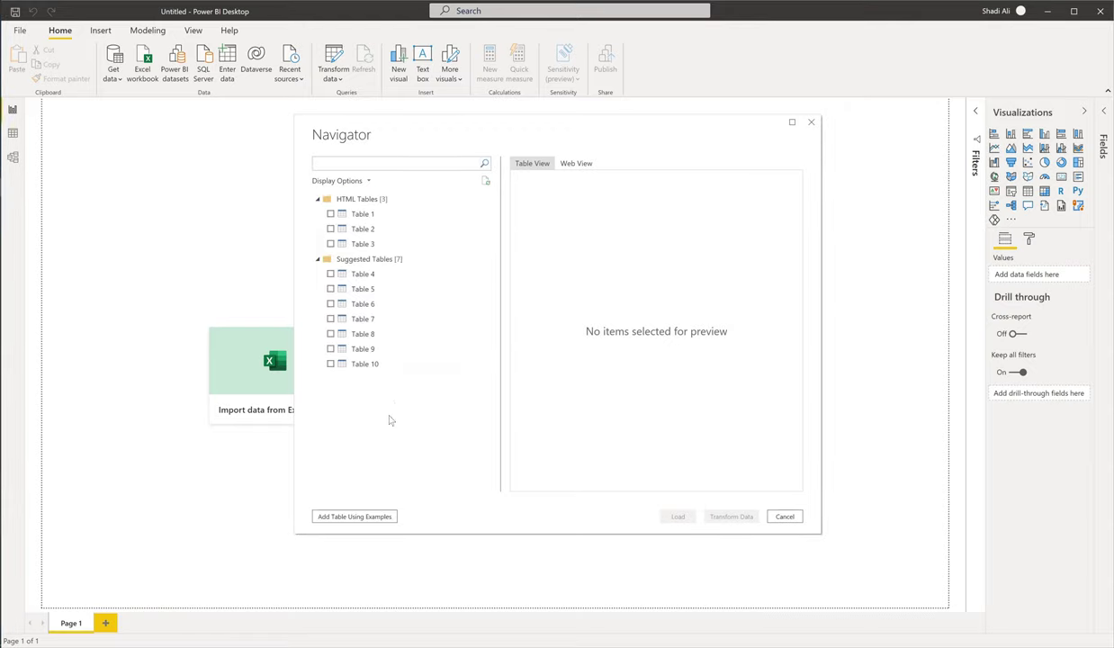
Preview the tables found on the web page, from Table 1 to Table 4, and return to Table 1.
left_click(368, 216)
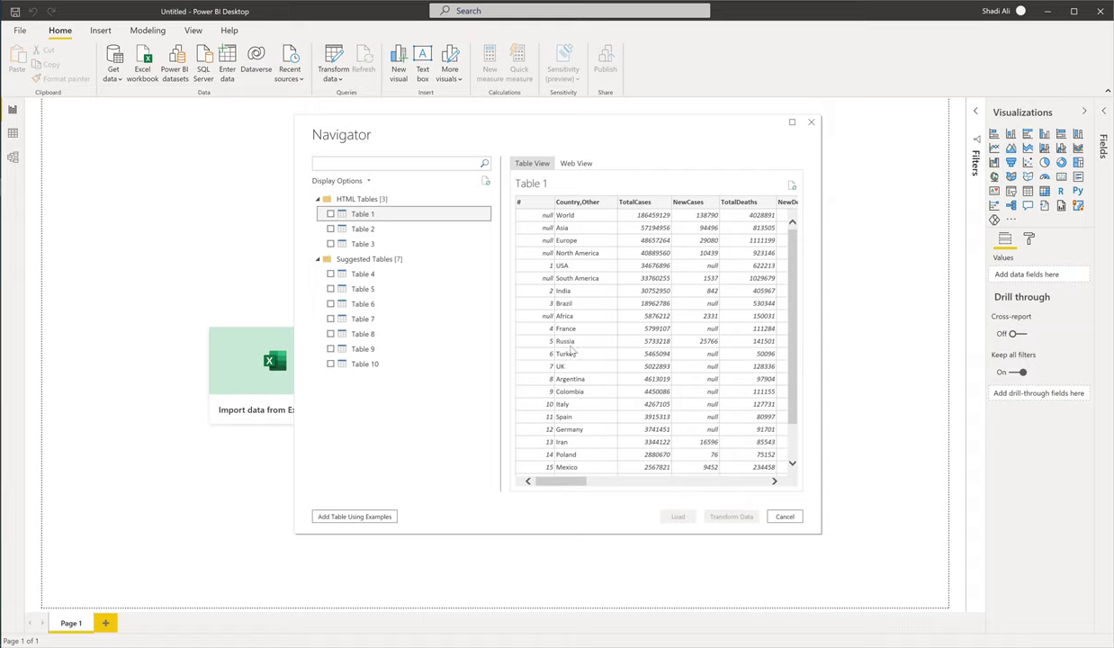
left_click_drag(565, 481, 558, 511)
left_click(363, 228)
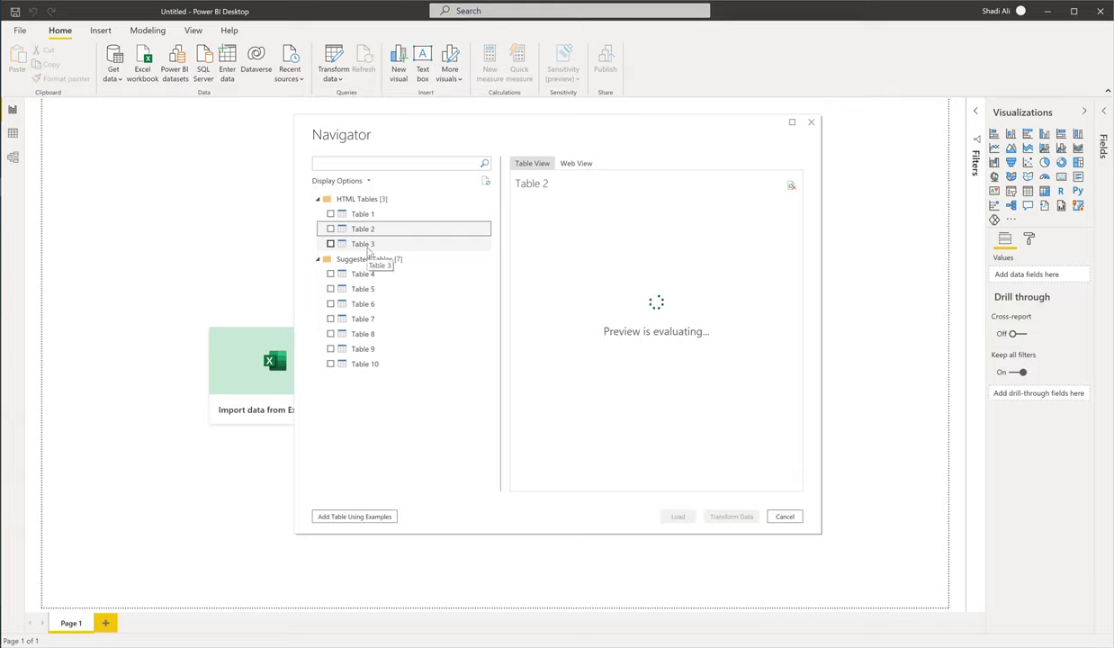
left_click(366, 246)
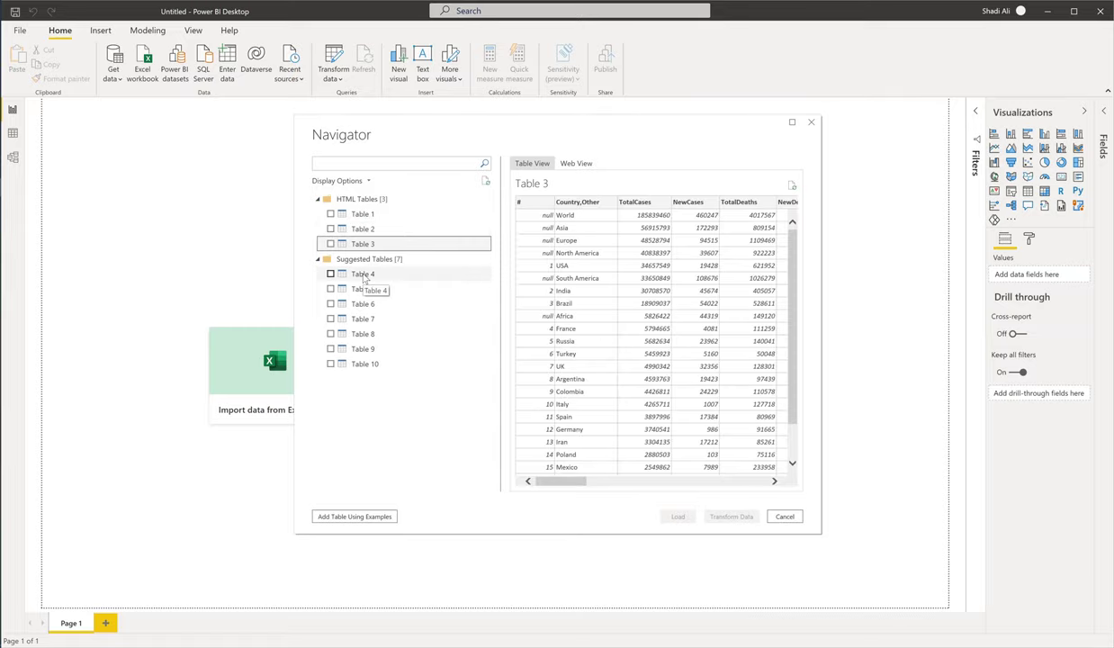
left_click(363, 275)
left_click(363, 214)
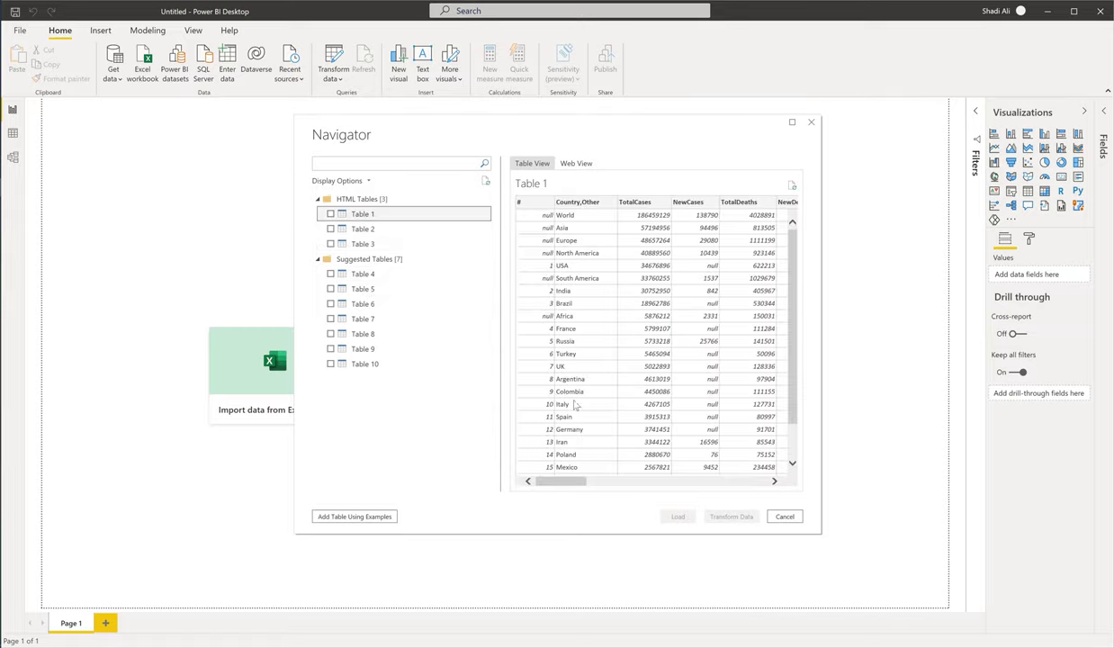
left_click_drag(552, 477, 552, 450)
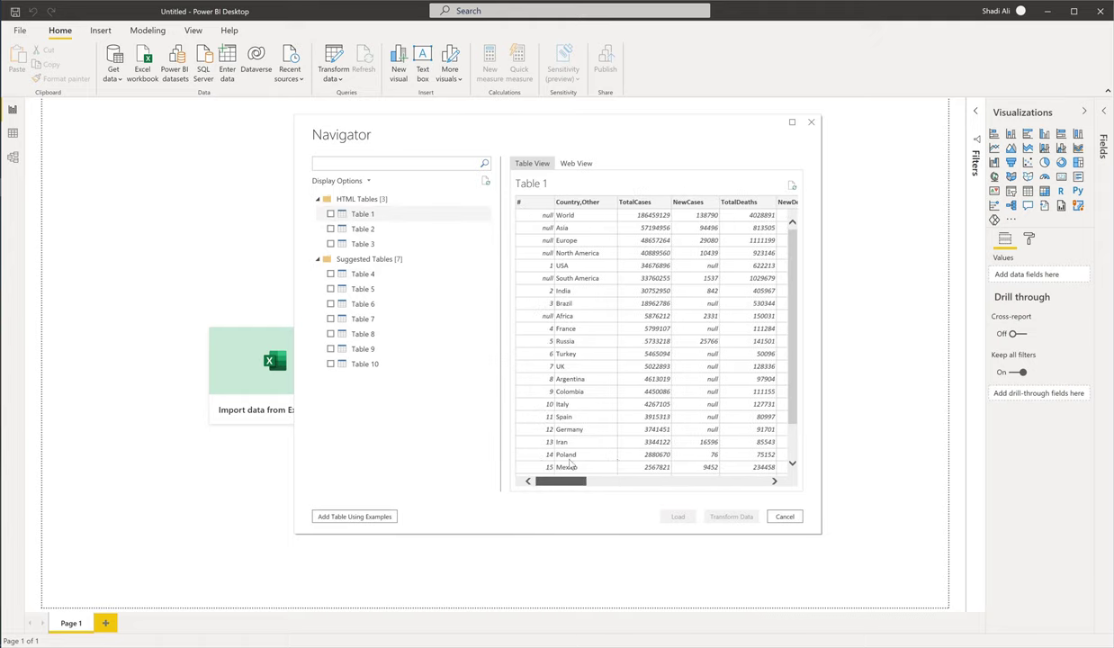
Select Table 1 as the table to import and open it in Power Query Editor for transformation.
left_click(331, 214)
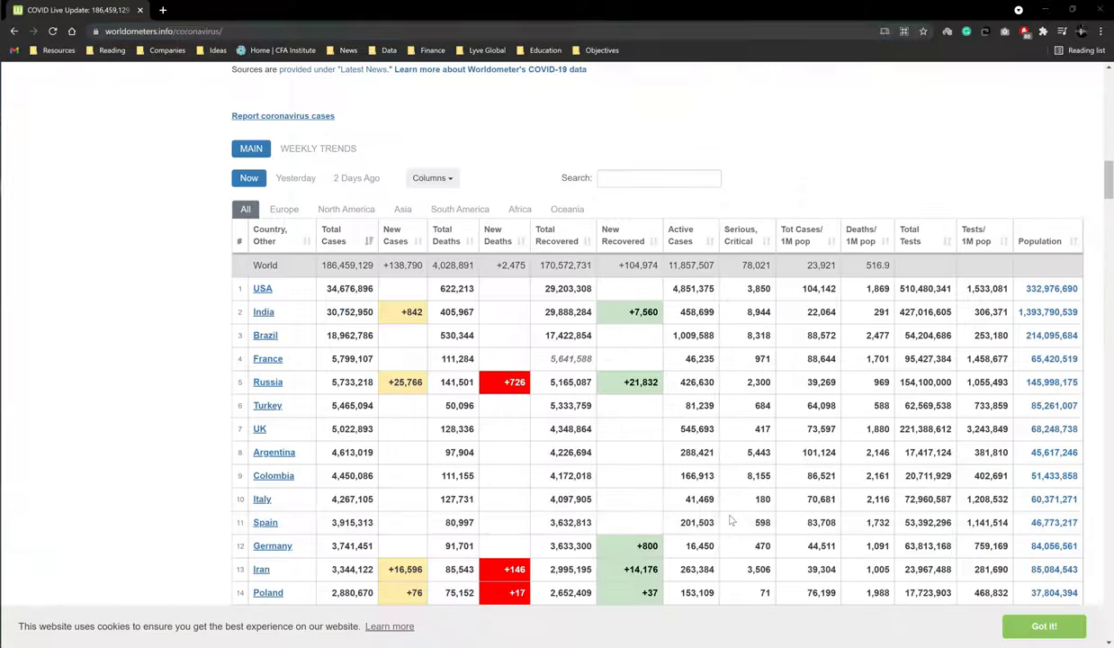
key("ctrl+l")
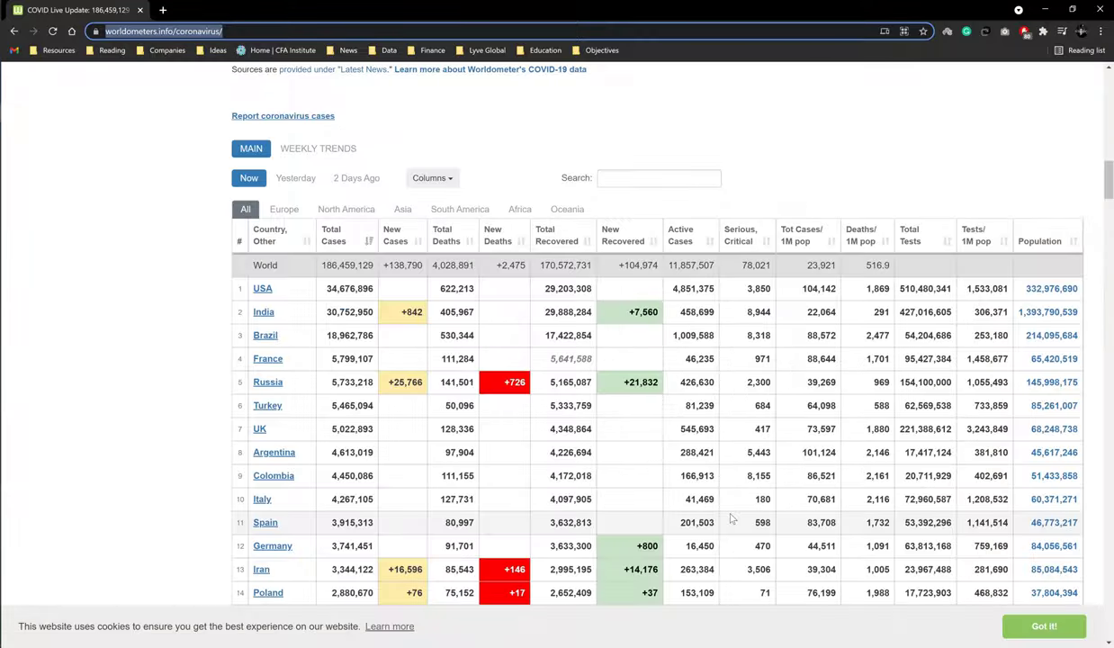
key("alt+Tab")
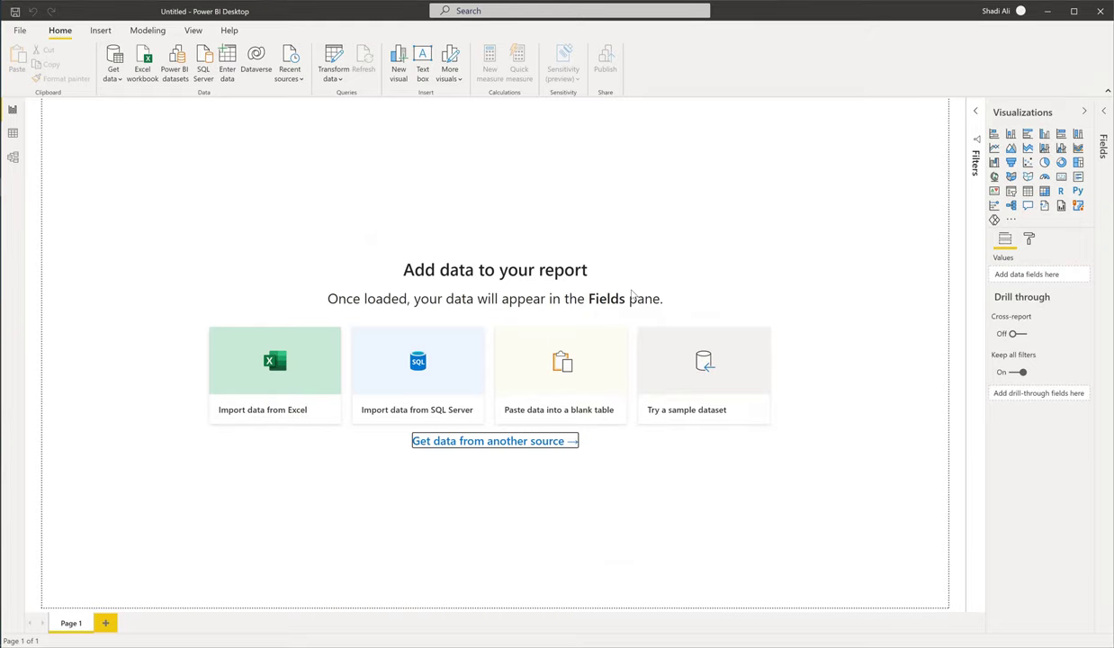
key("Return")
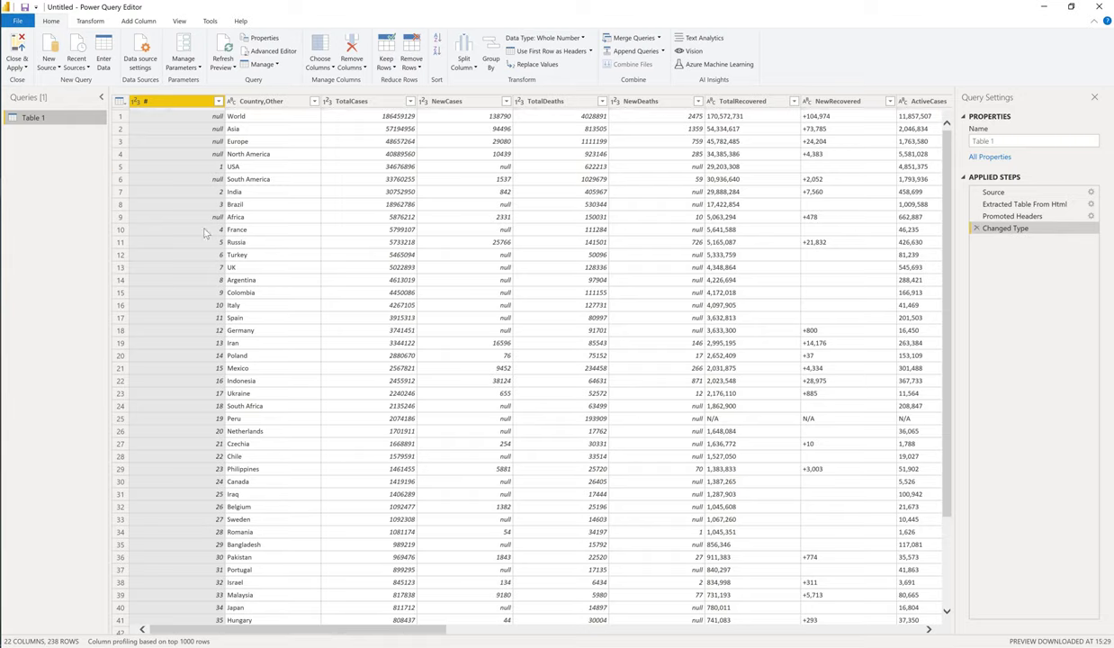
Remove the # column from the Table 1 query.
left_click(175, 101)
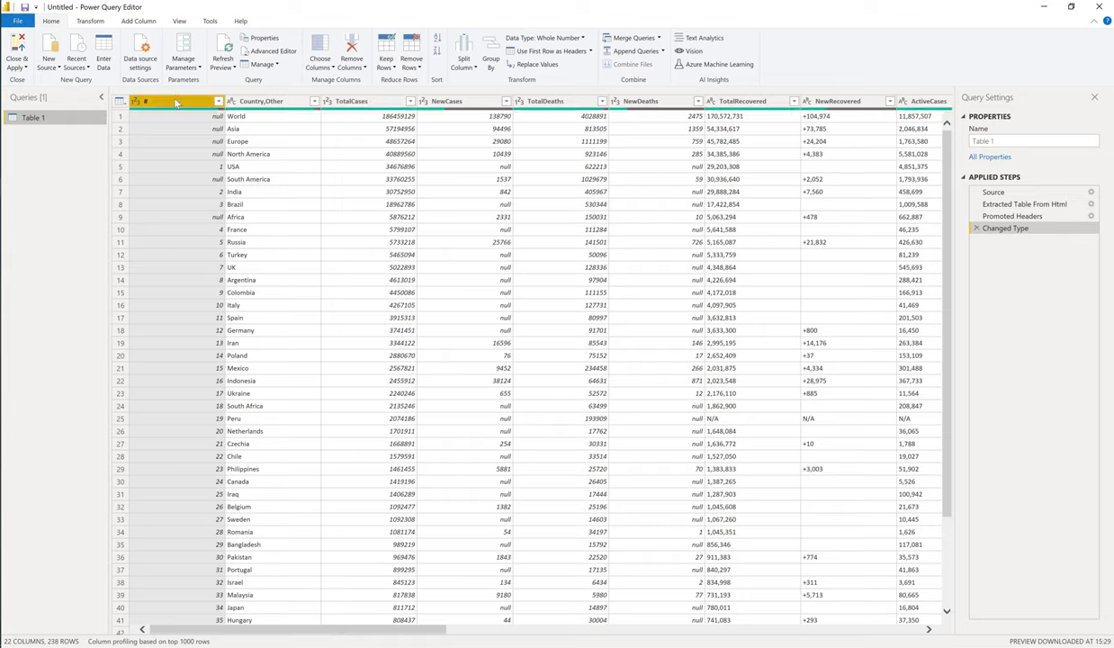
right_click(168, 104)
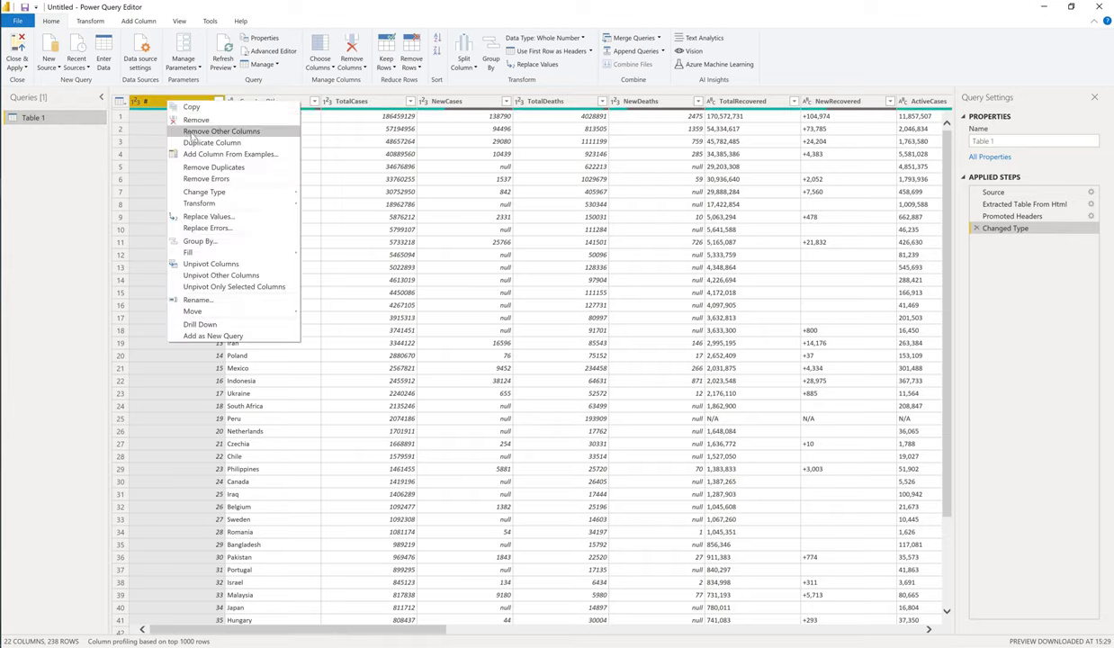
left_click(194, 117)
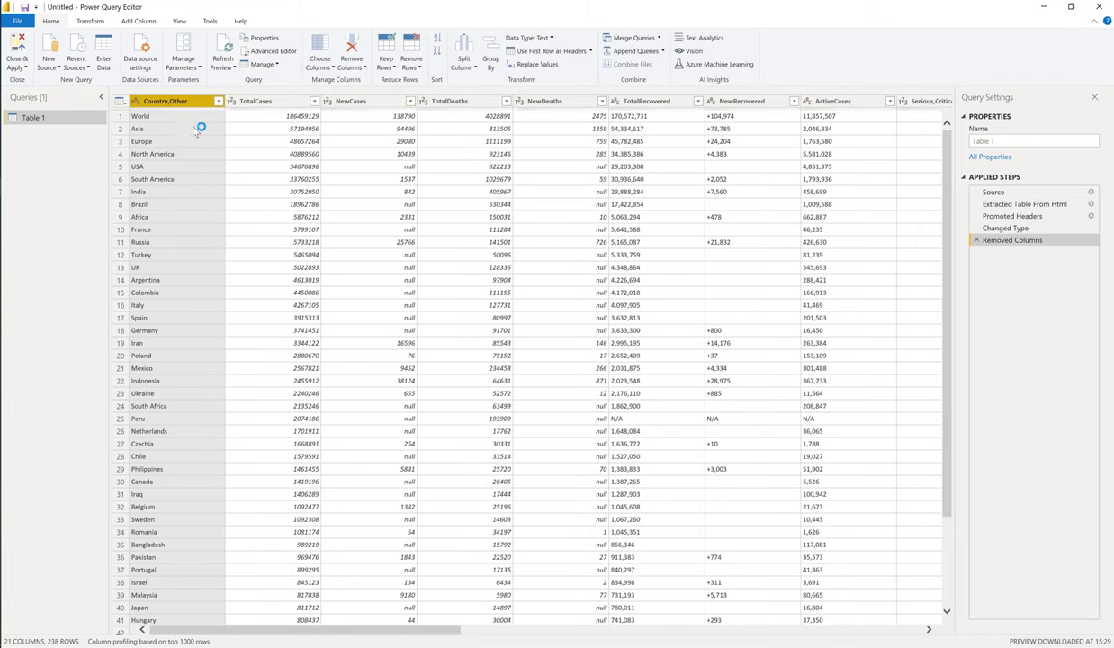
Rename the Country,Other column to Country.
double_click(186, 102)
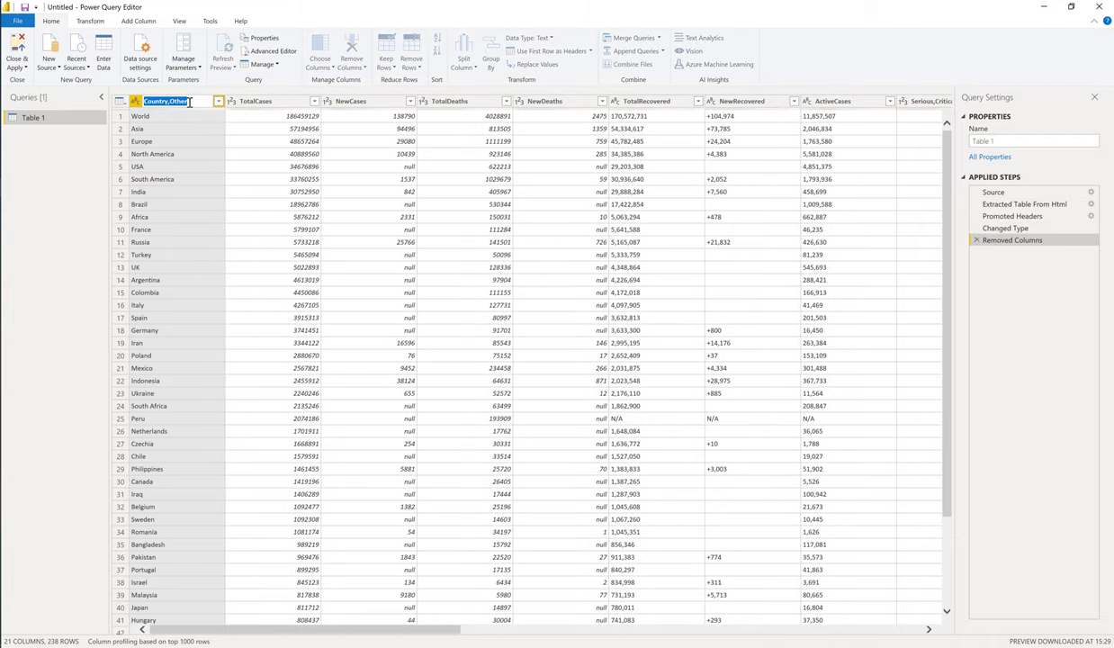
type("Country")
key("Return")
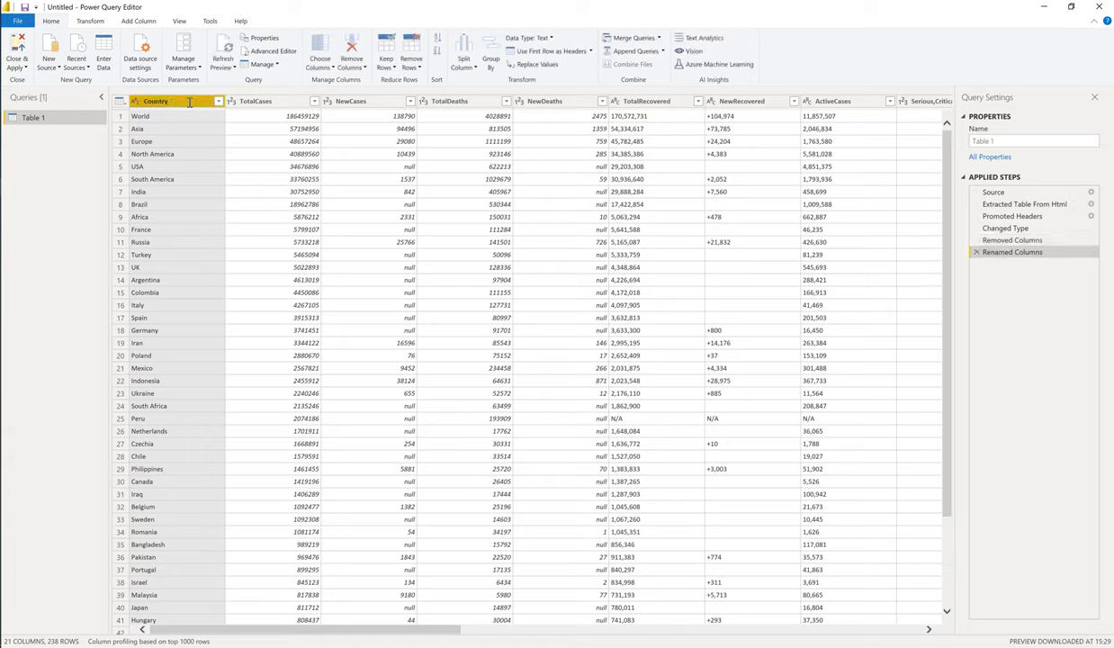
Examine the World and continent rows in the Country column and compare them with the Continent column.
left_click(161, 118)
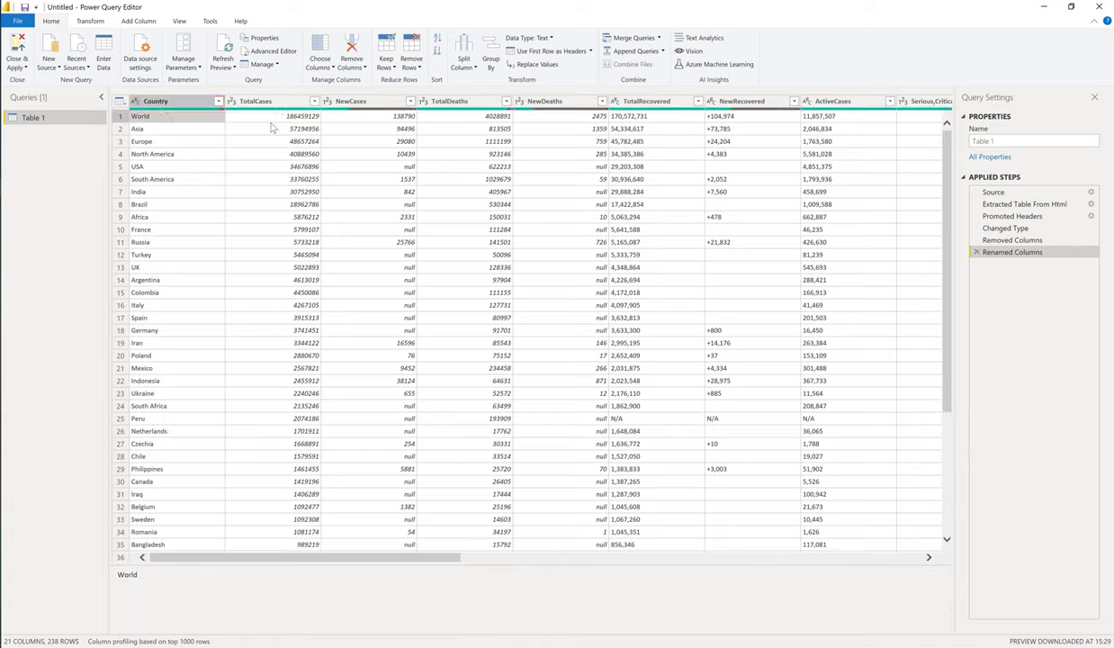
left_click(157, 131)
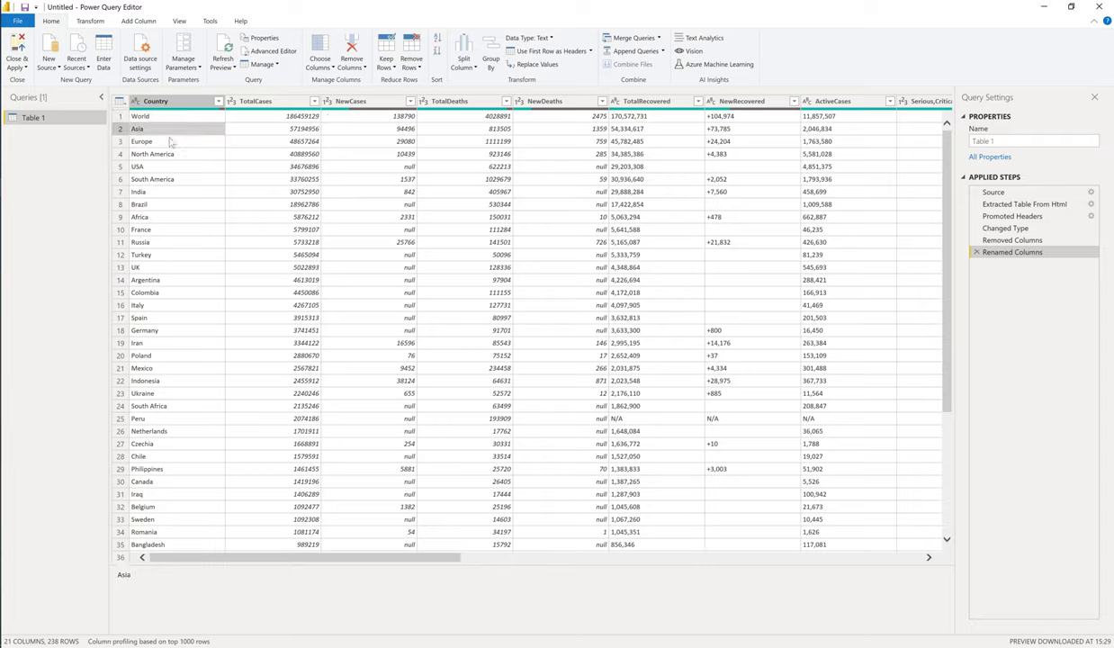
left_click(164, 143)
left_click(167, 153)
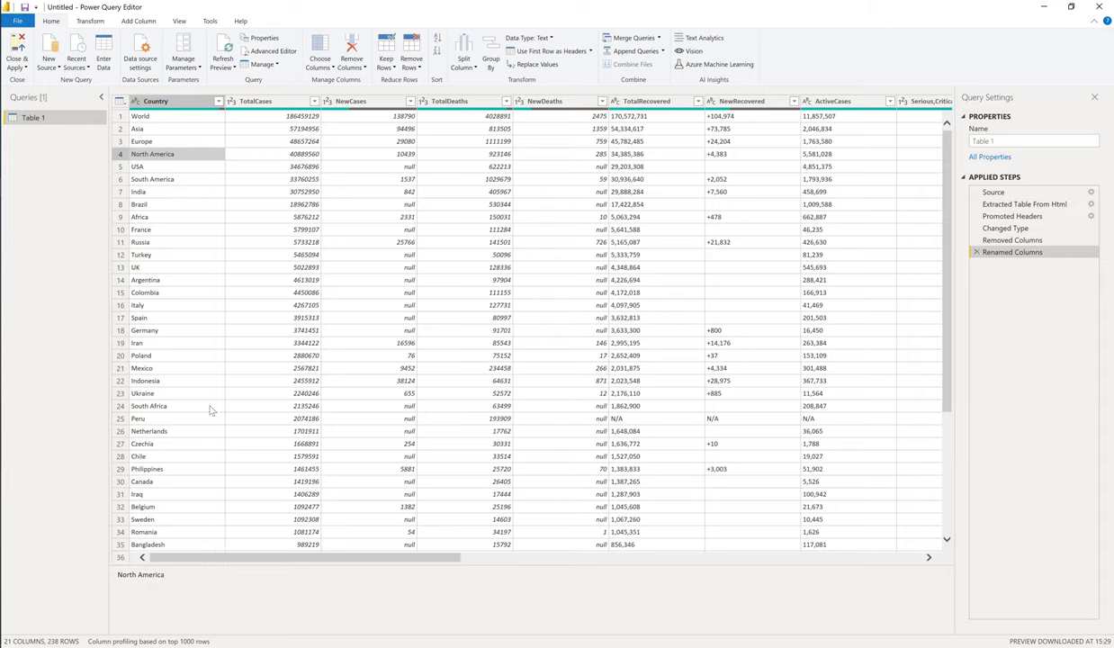
left_click_drag(392, 562, 708, 508)
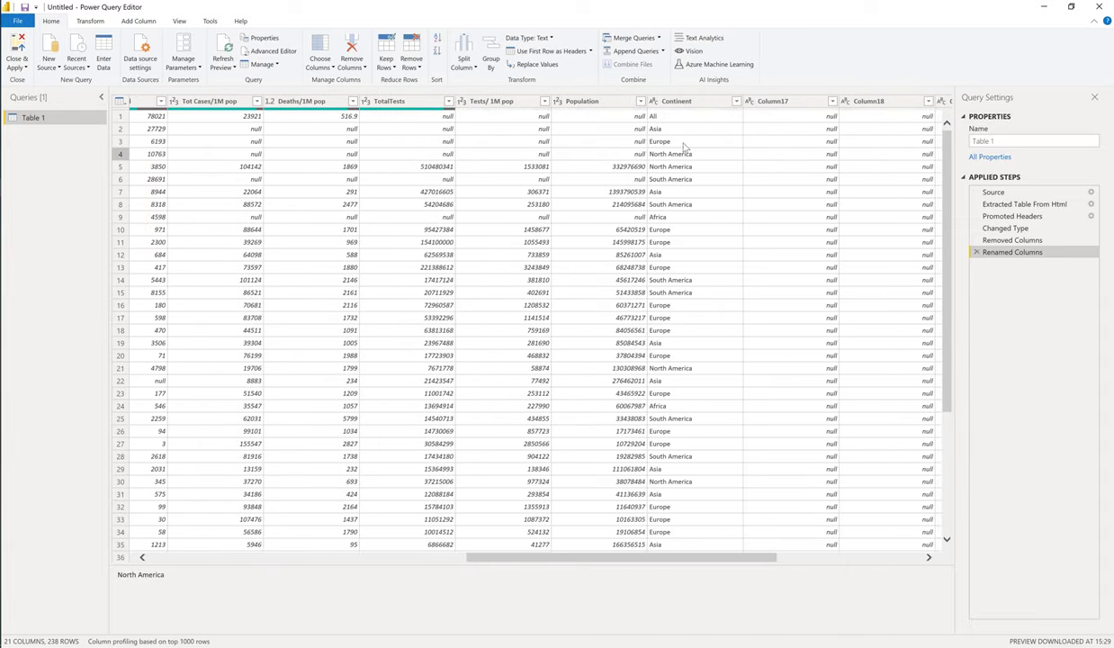
left_click_drag(510, 558, 191, 587)
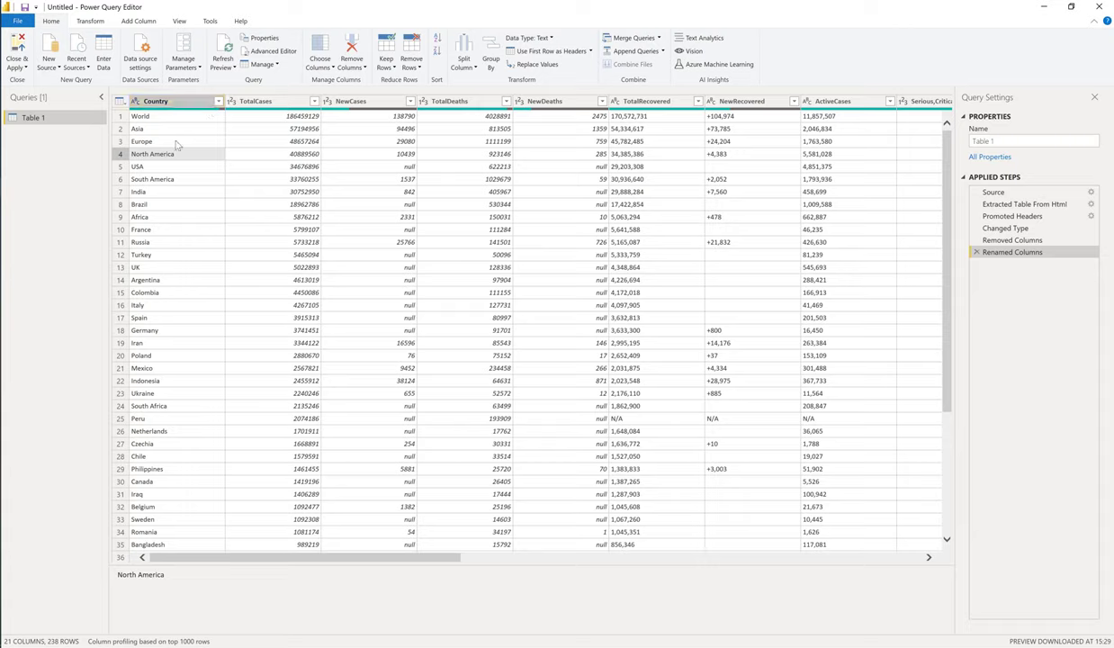
Find World among the Country column's filter values and exclude it.
left_click(218, 102)
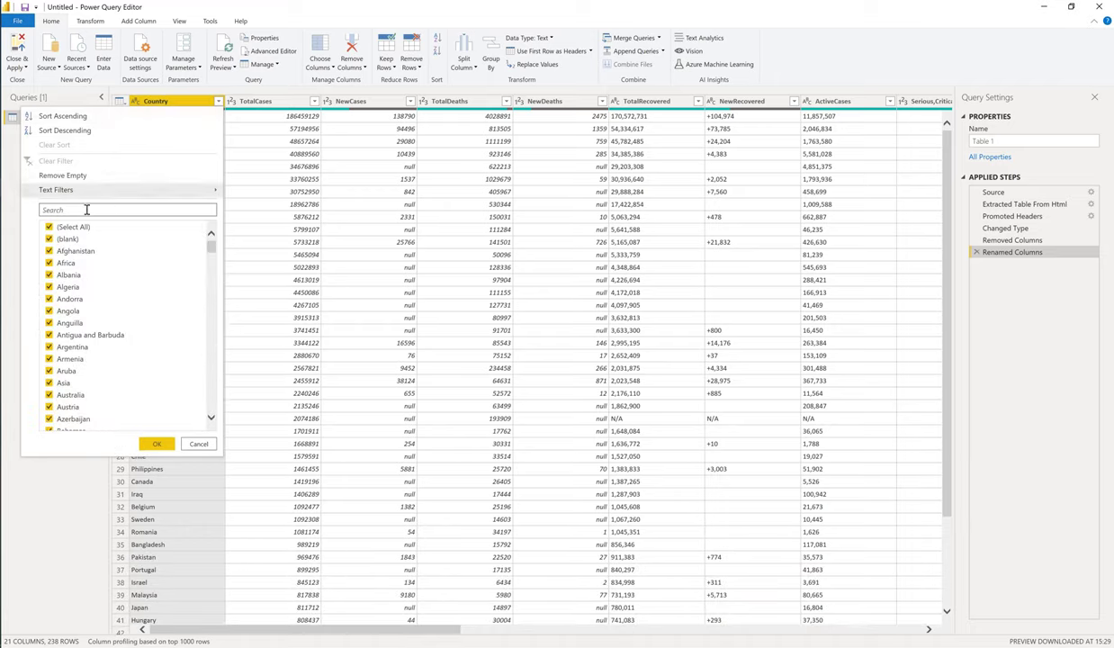
left_click(86, 208)
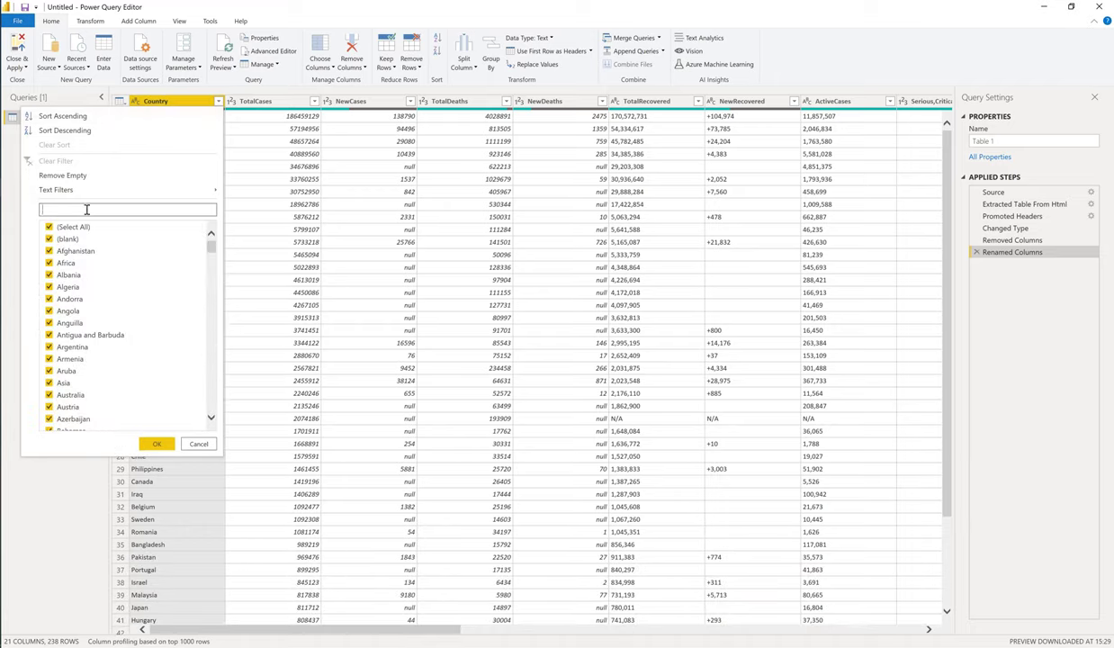
type("world")
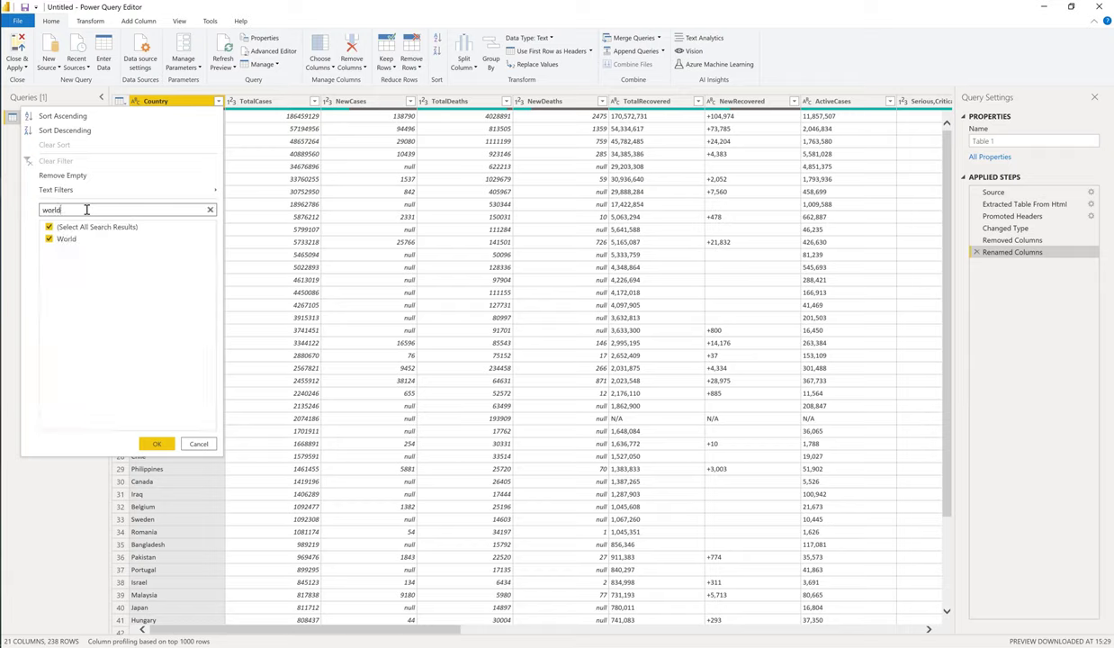
left_click(49, 227)
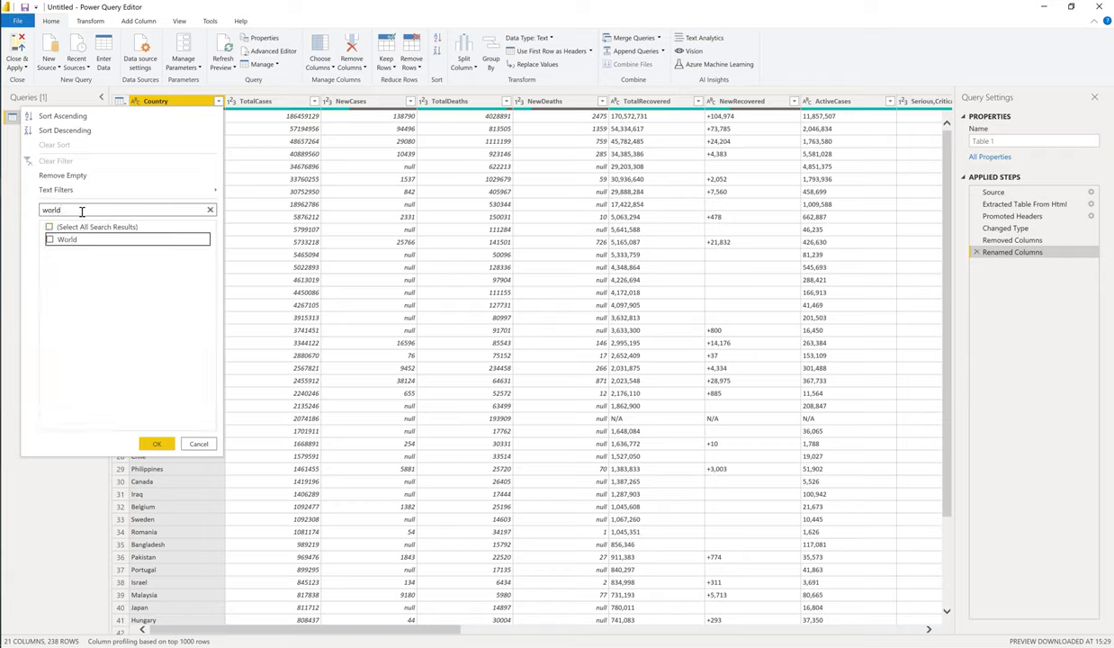
Look up asia in the Country filter values and check the World entry's selection by searching for worl.
double_click(81, 210)
type("asia")
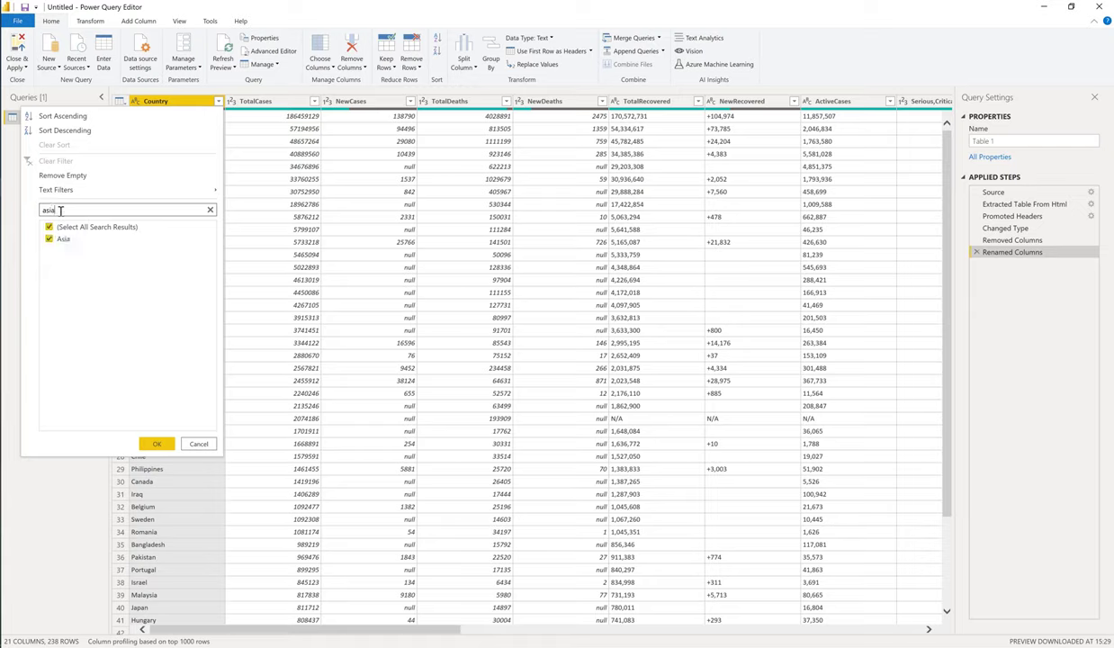
double_click(60, 210)
key("BackSpace")
type("wor")
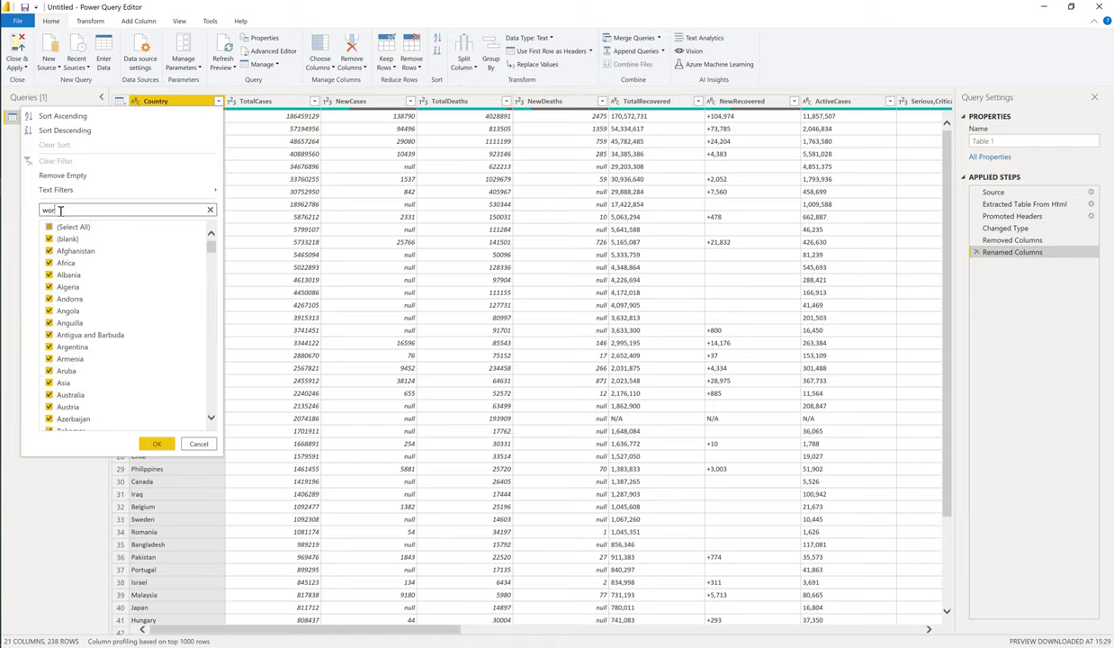
type("l")
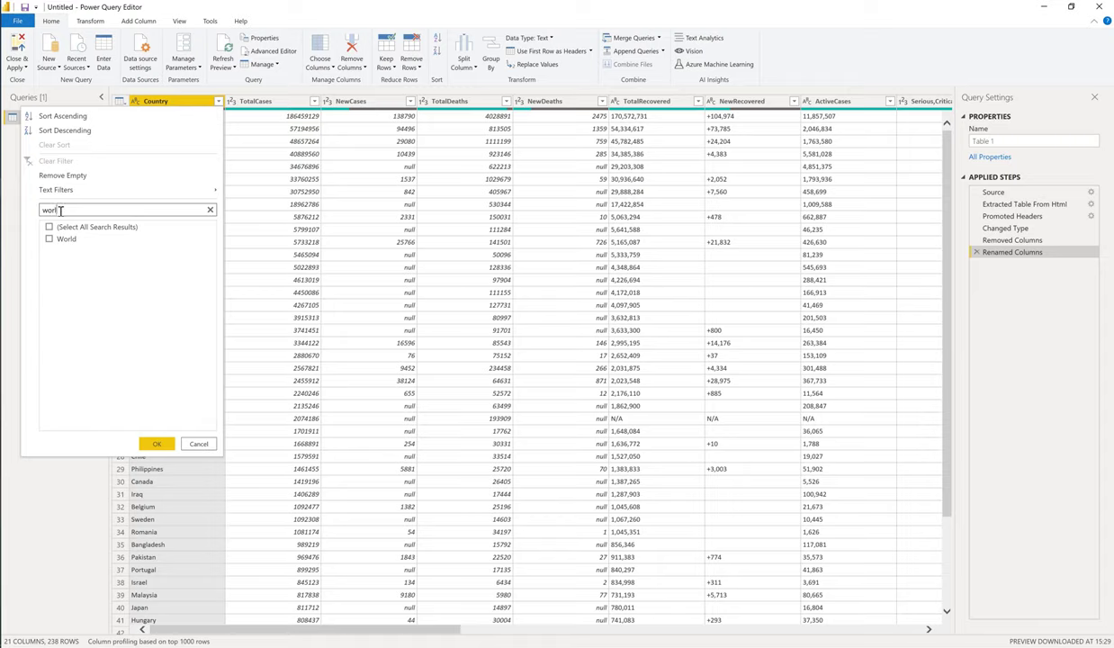
Search the Country filter values for eur and afri, and exclude Africa.
double_click(60, 211)
key("BackSpace")
double_click(65, 210)
type("eur")
double_click(69, 210)
type("afr")
key("BackSpace")
type("r")
left_click(50, 238)
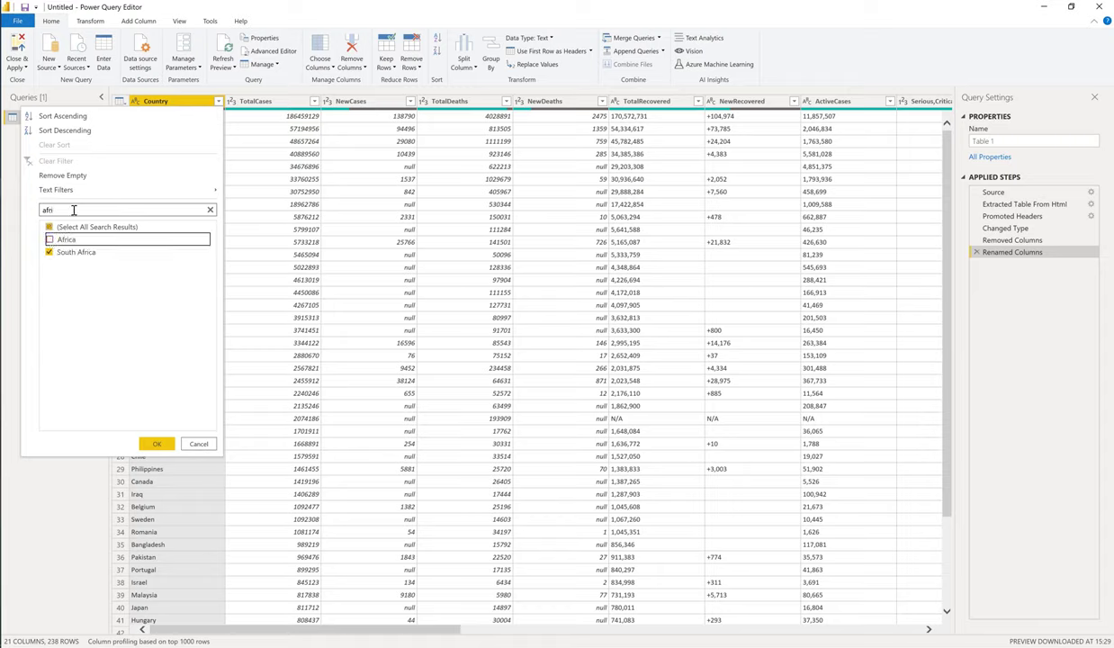
Search the Country filter values for amer and exclude North America and South America.
double_click(74, 210)
type("a")
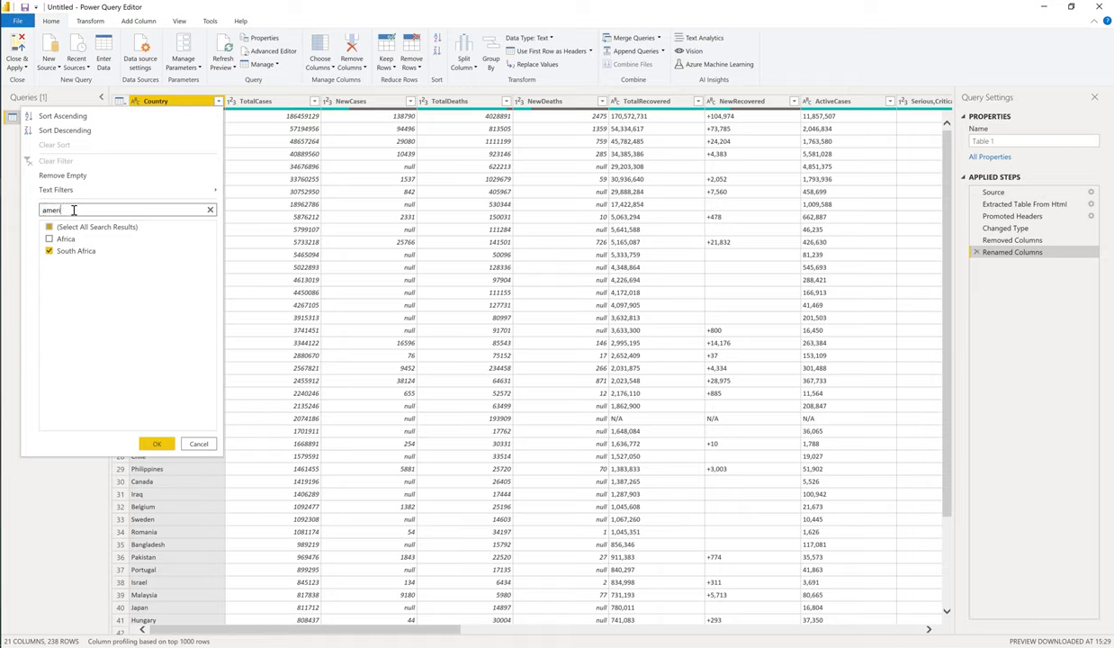
left_click(50, 238)
left_click(49, 250)
double_click(84, 212)
key("BackSpace")
type("amer")
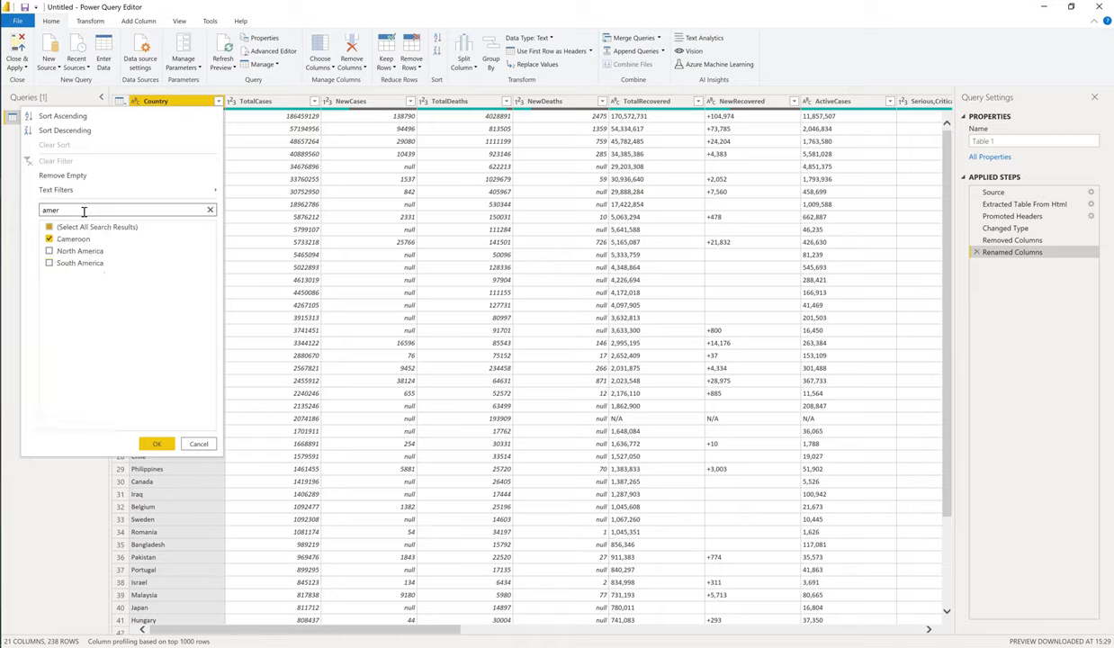
type("i")
key("BackSpace")
Find Oceania among the Country filter values, exclude it, and apply the filter.
type("co")
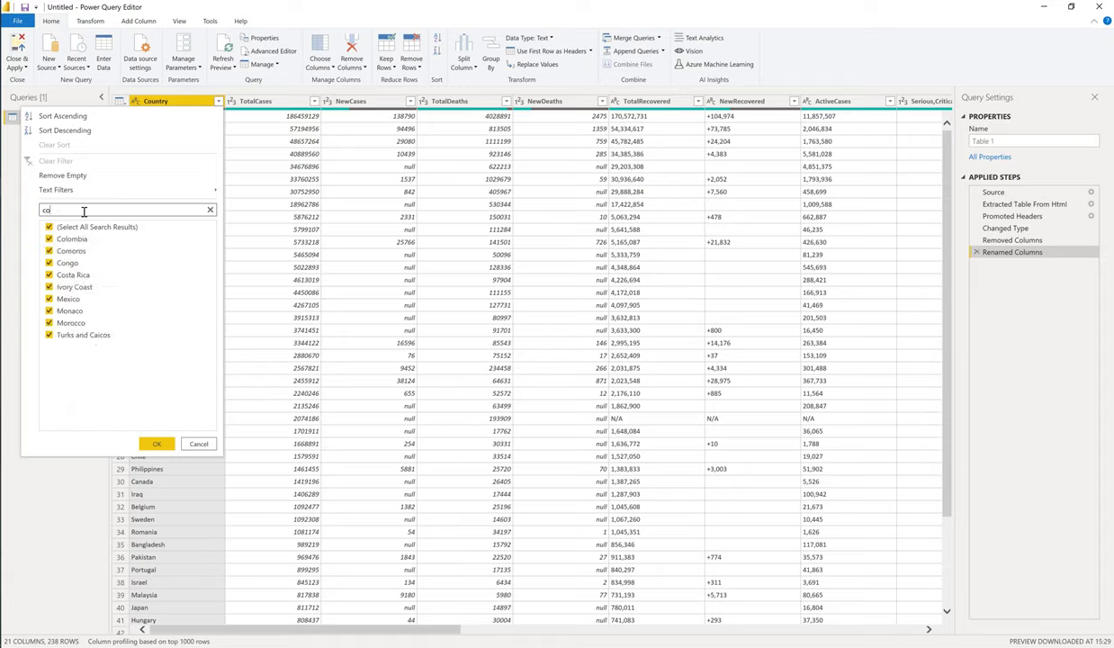
type("ce")
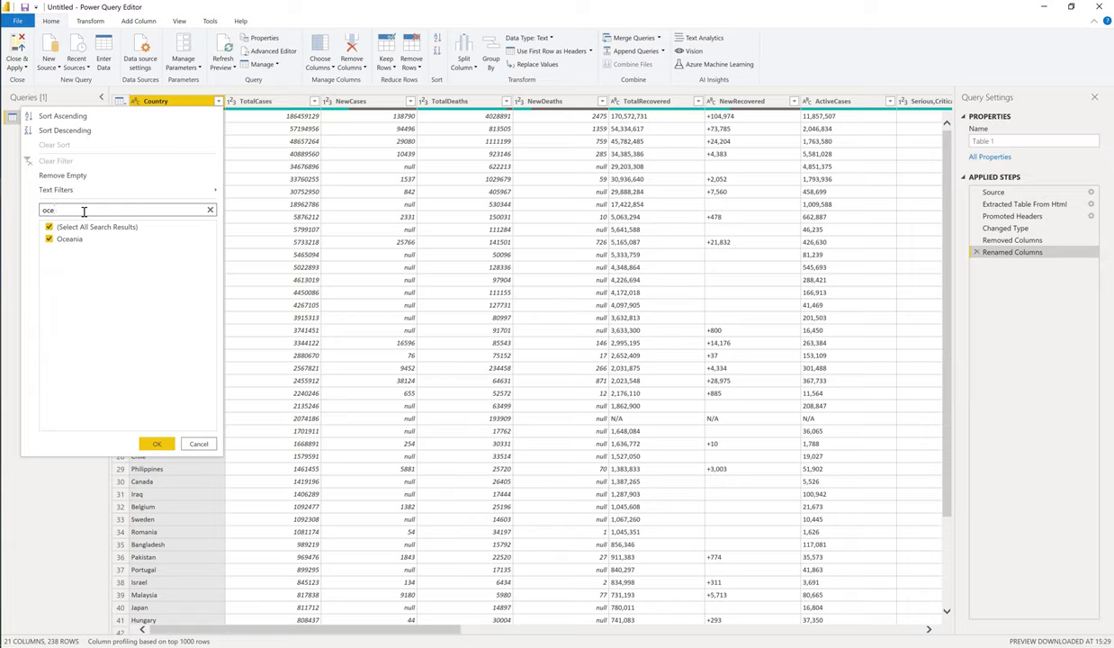
left_click(60, 240)
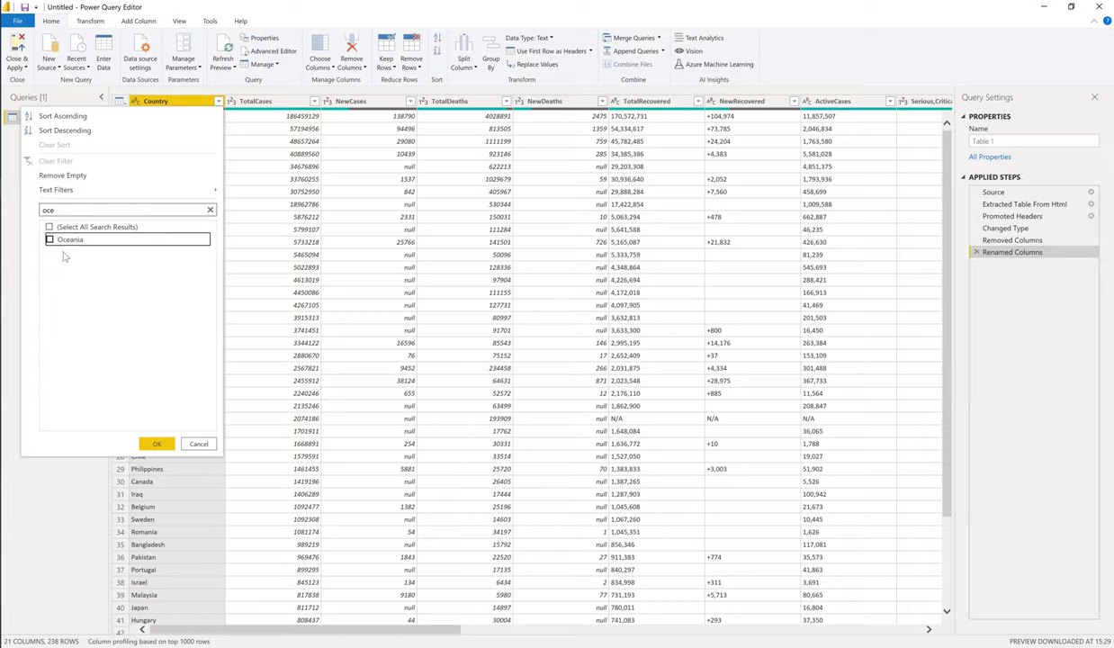
left_click(156, 444)
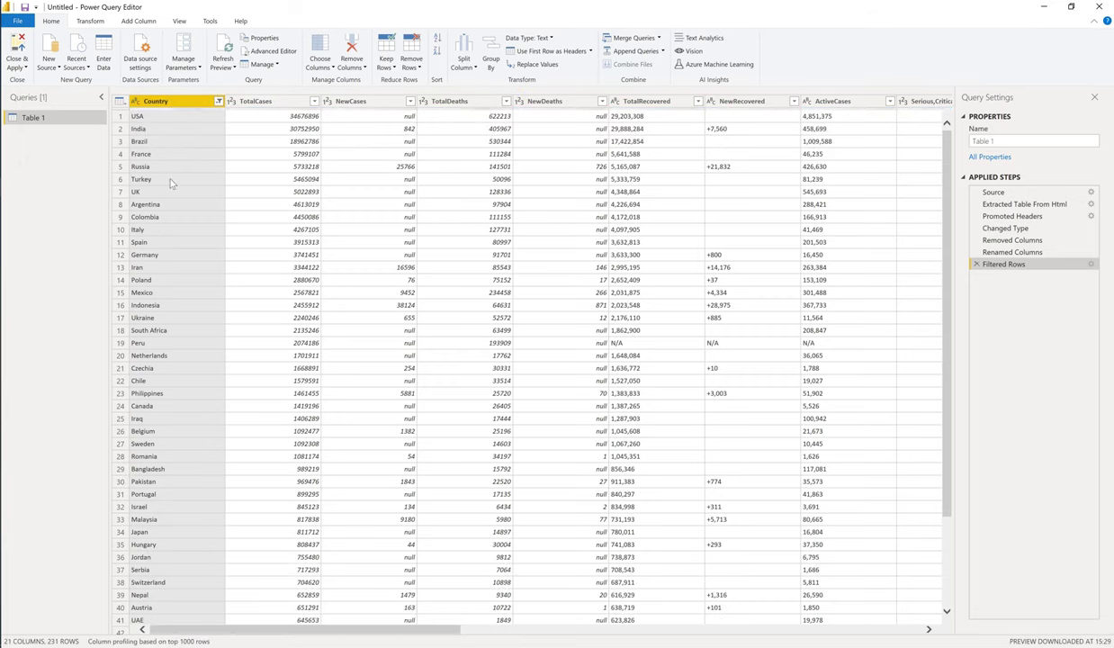
Filter TotalCases to show only the rows with 40889560, 48657264, 57194956 and 186459129.
left_click(313, 100)
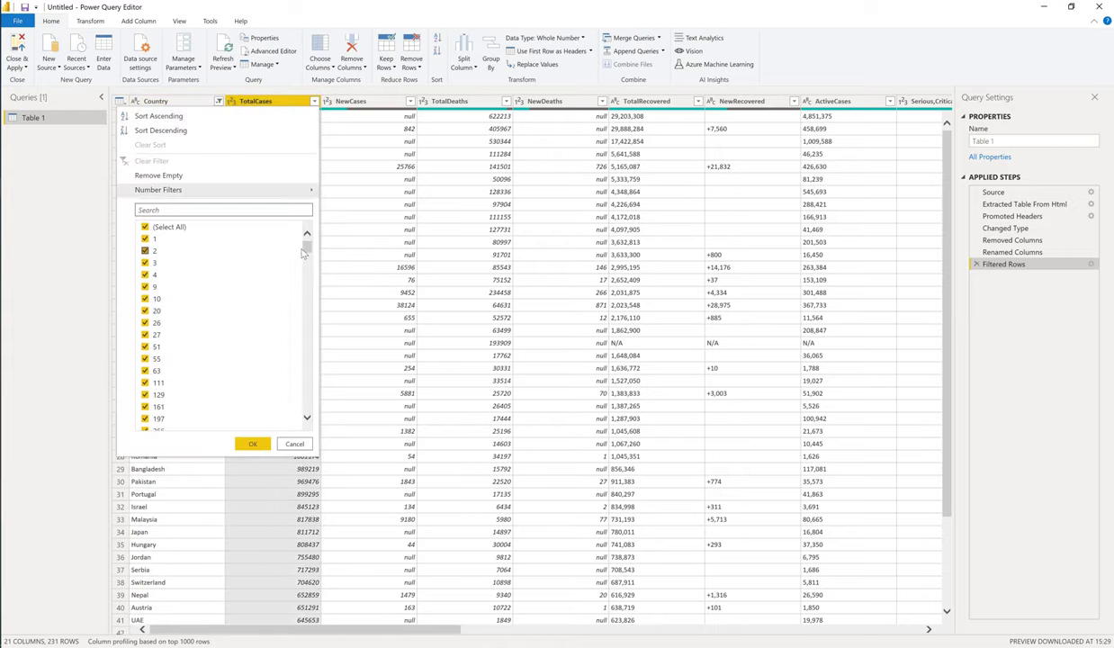
left_click_drag(303, 253, 303, 407)
left_click(175, 227)
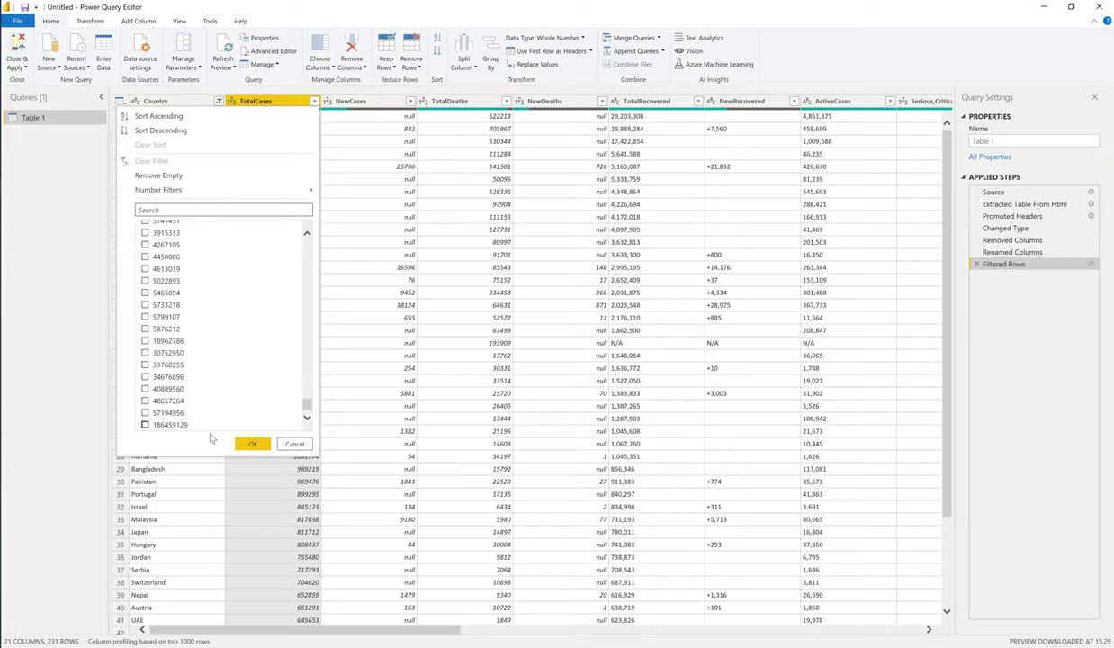
left_click(171, 426)
left_click(162, 389)
left_click(187, 401)
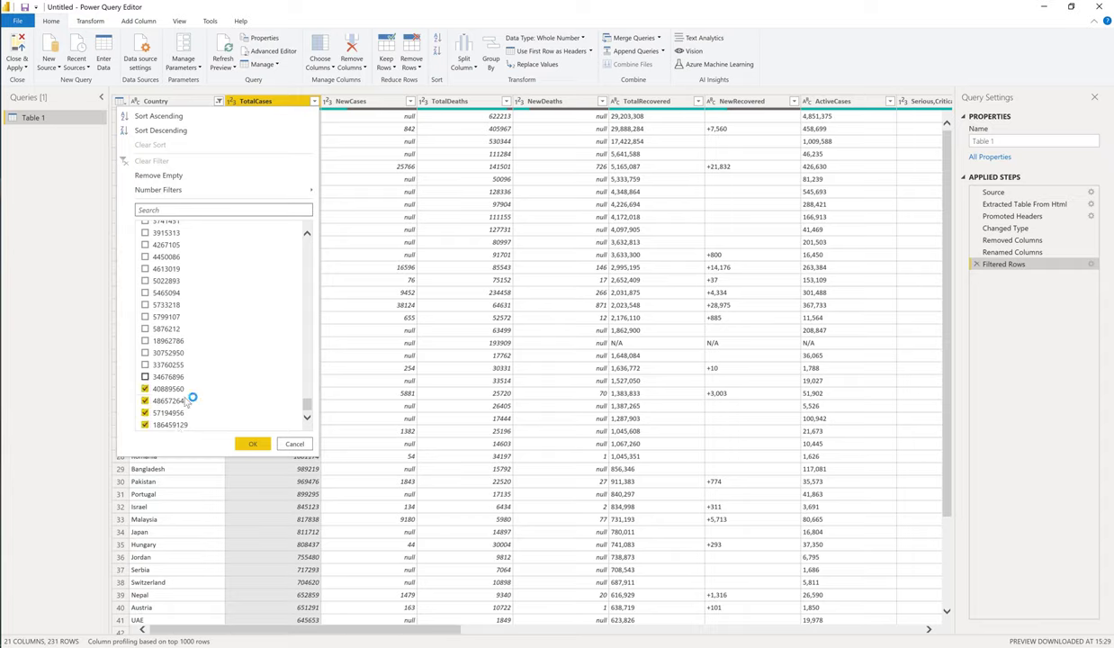
left_click(253, 444)
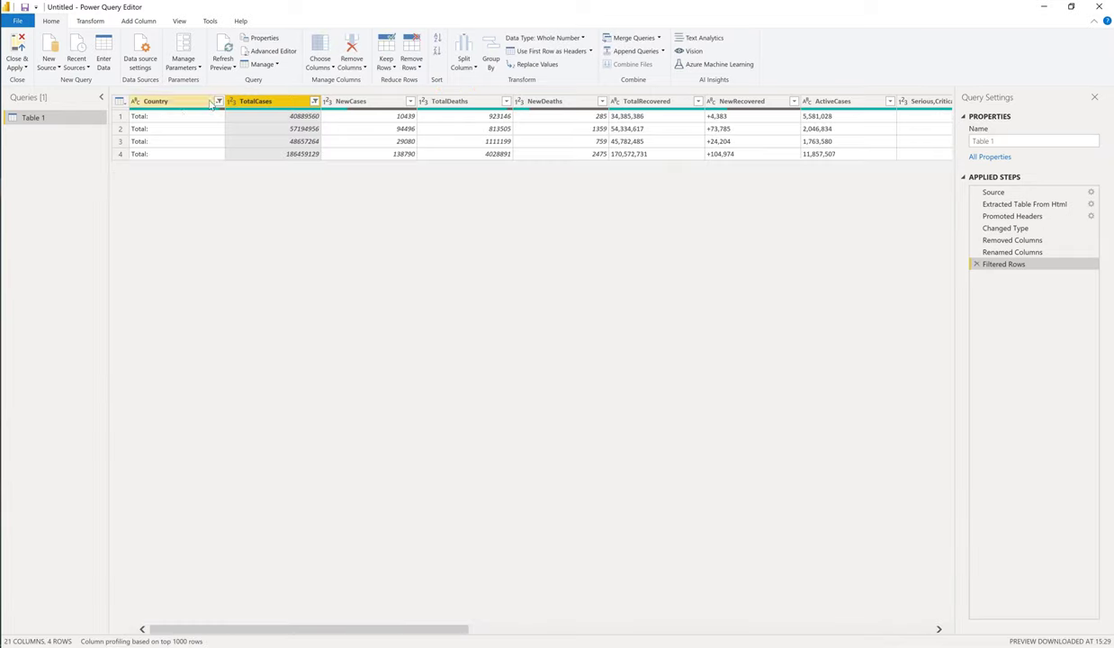
Exclude the Total: entry from the Country column and clear the filter on TotalCases.
left_click(218, 100)
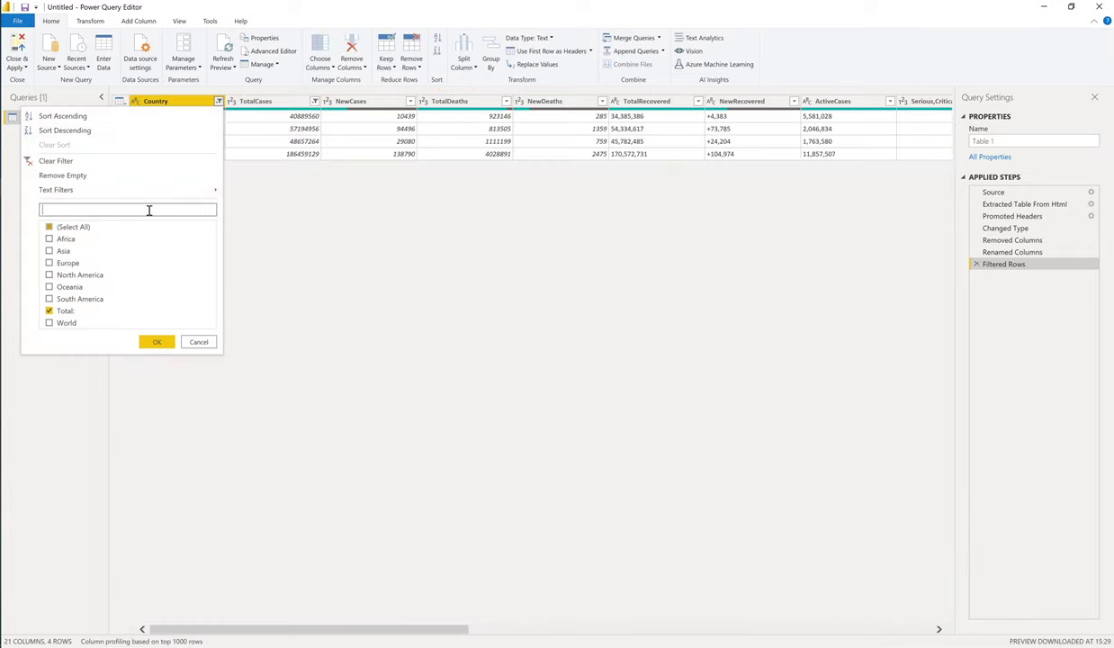
left_click(50, 310)
left_click(157, 343)
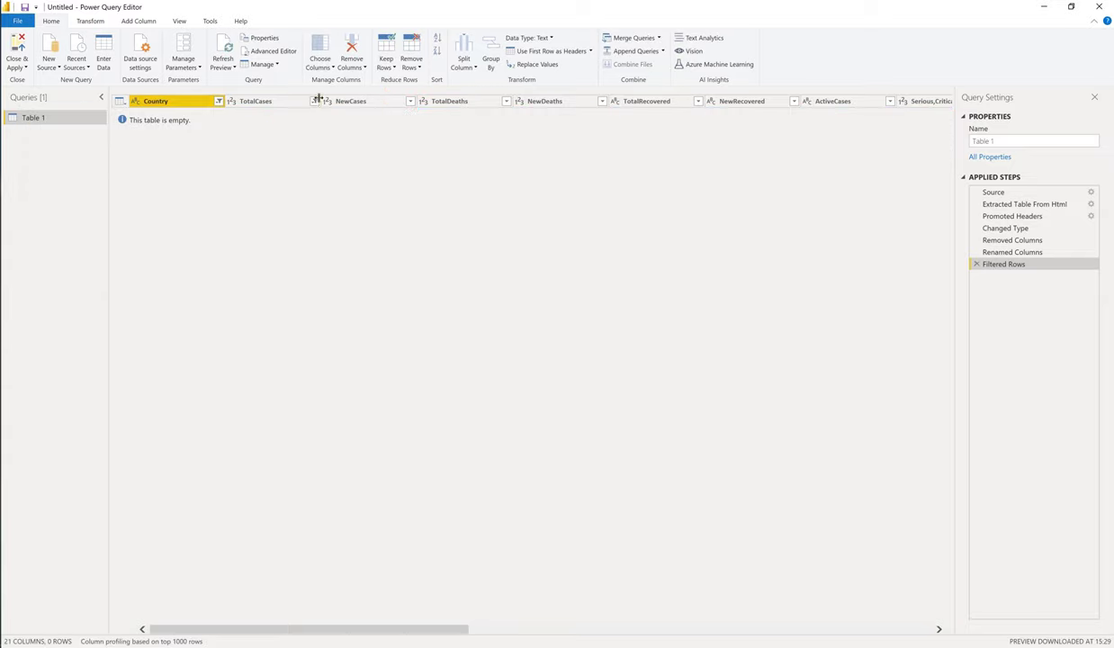
left_click(314, 101)
left_click(212, 177)
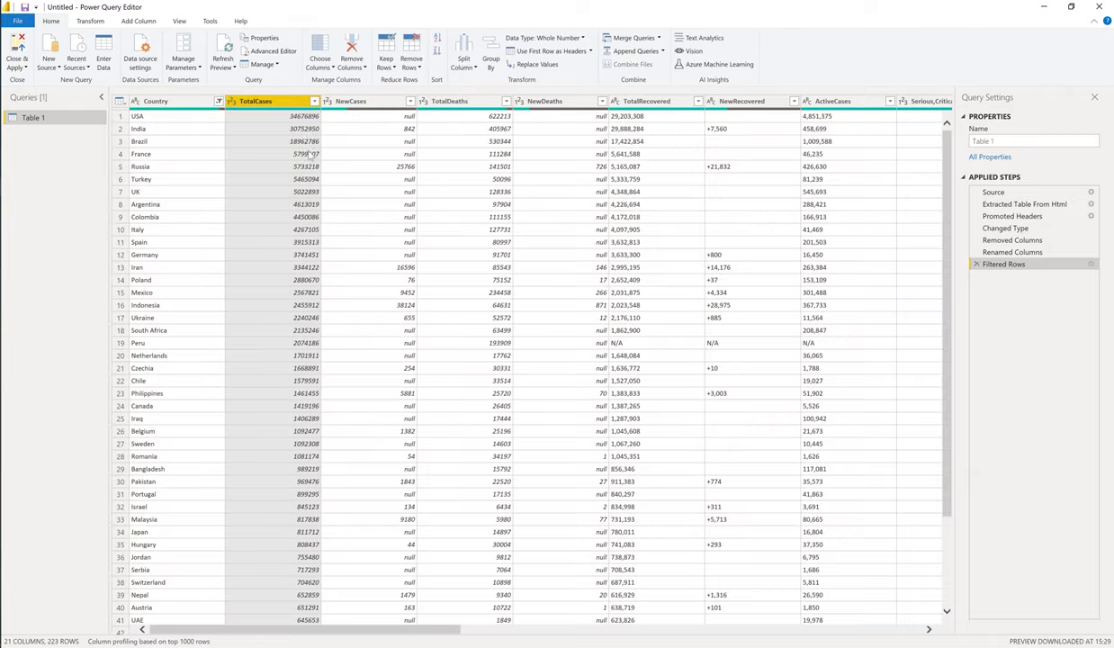
Review the TotalCases filter values and inspect the total cases figure in the USA row.
left_click(314, 100)
mouse_move(306, 241)
left_mouse_down()
mouse_move(316, 431)
mouse_move(326, 241)
mouse_move(304, 400)
mouse_move(304, 331)
mouse_move(320, 225)
left_mouse_up()
left_click(342, 204)
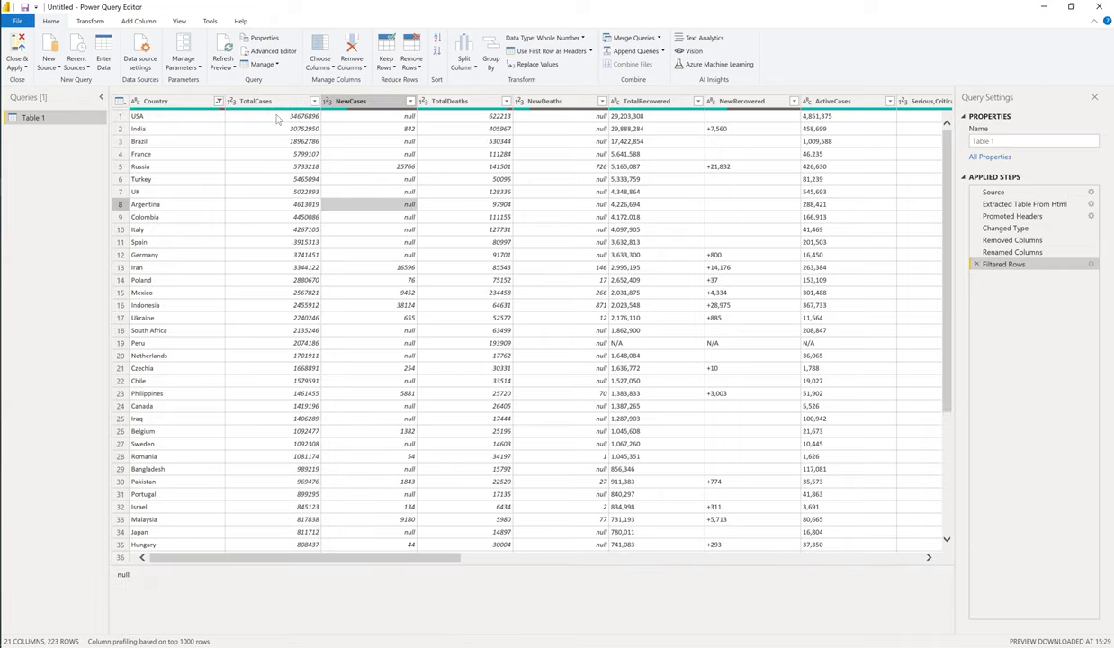
left_click(277, 117)
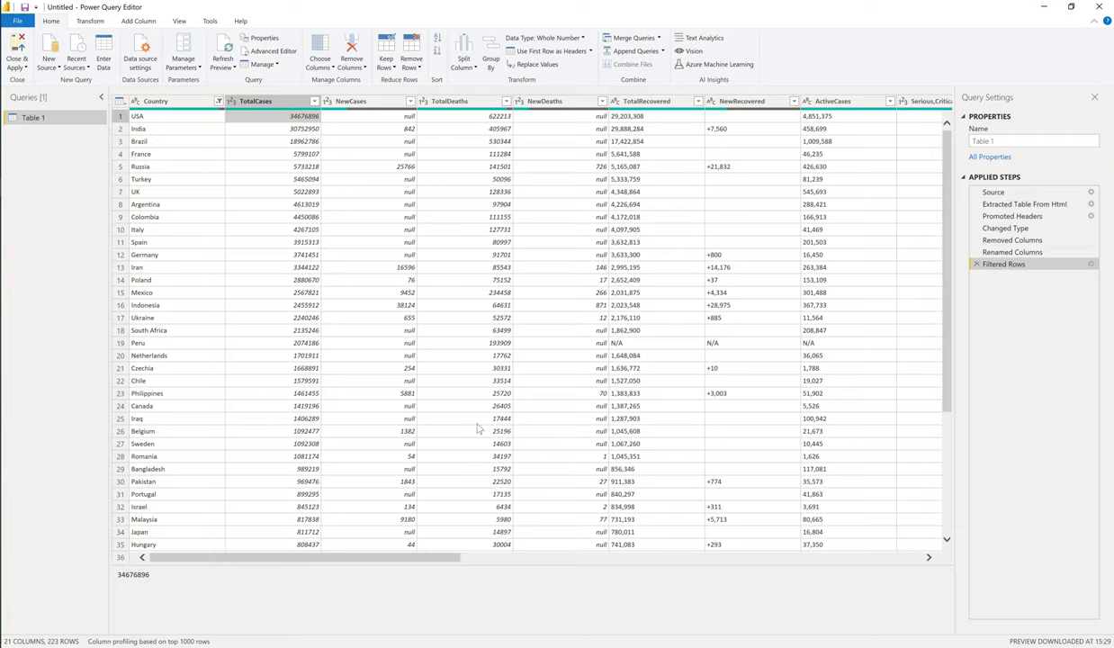
Remove the NewCases, NewDeaths and NewRecovered columns from the table.
right_click(368, 104)
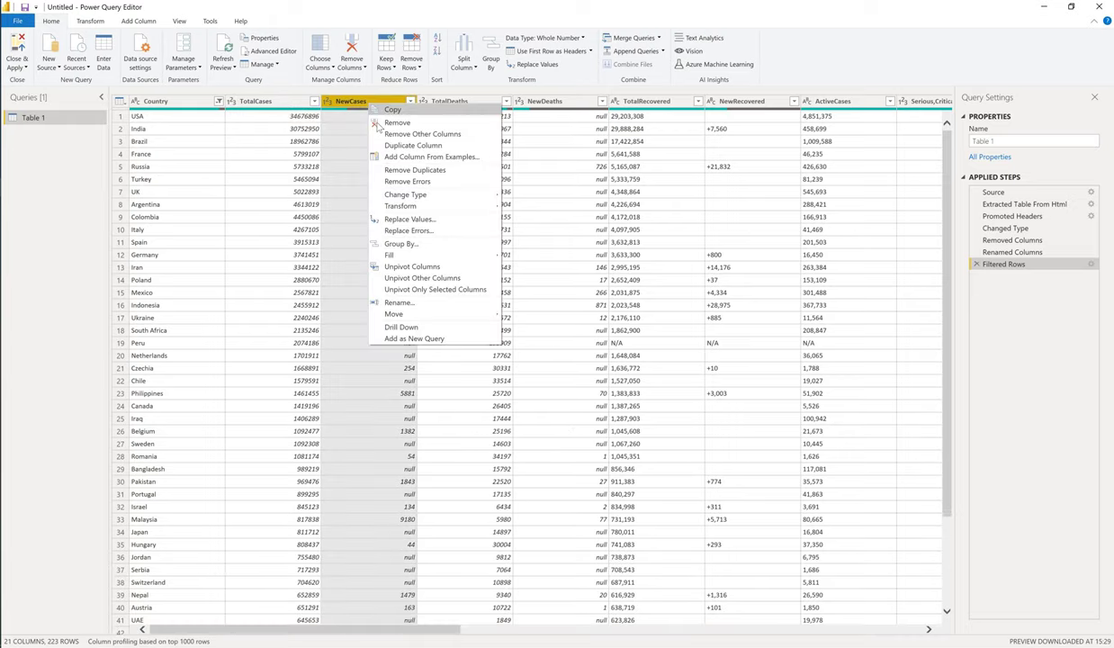
left_click(405, 126)
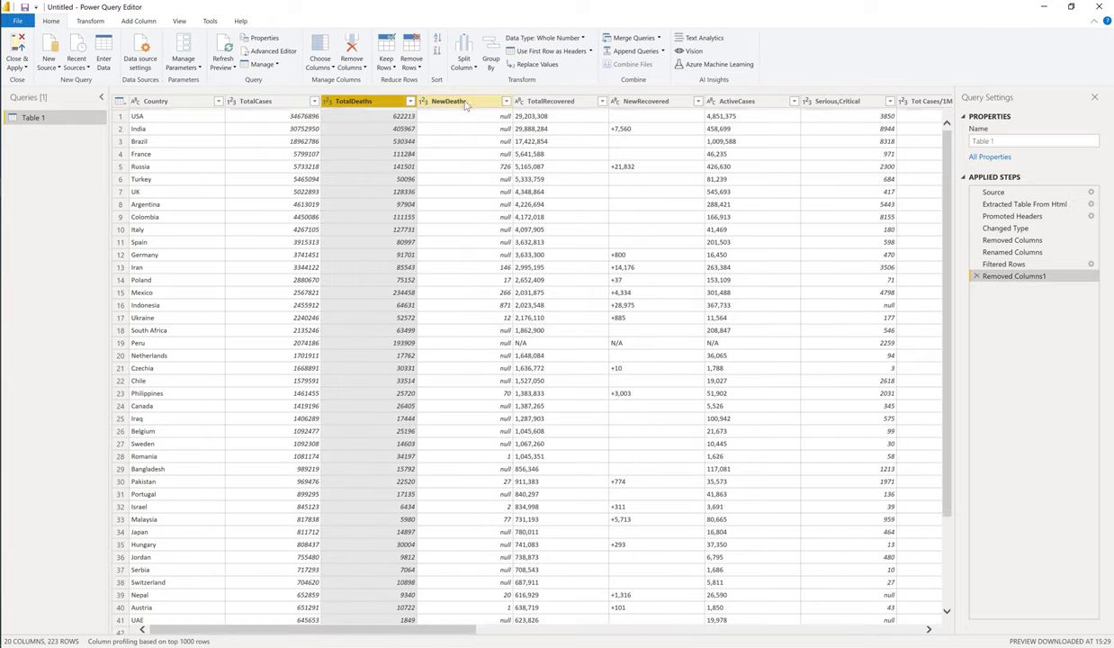
right_click(464, 101)
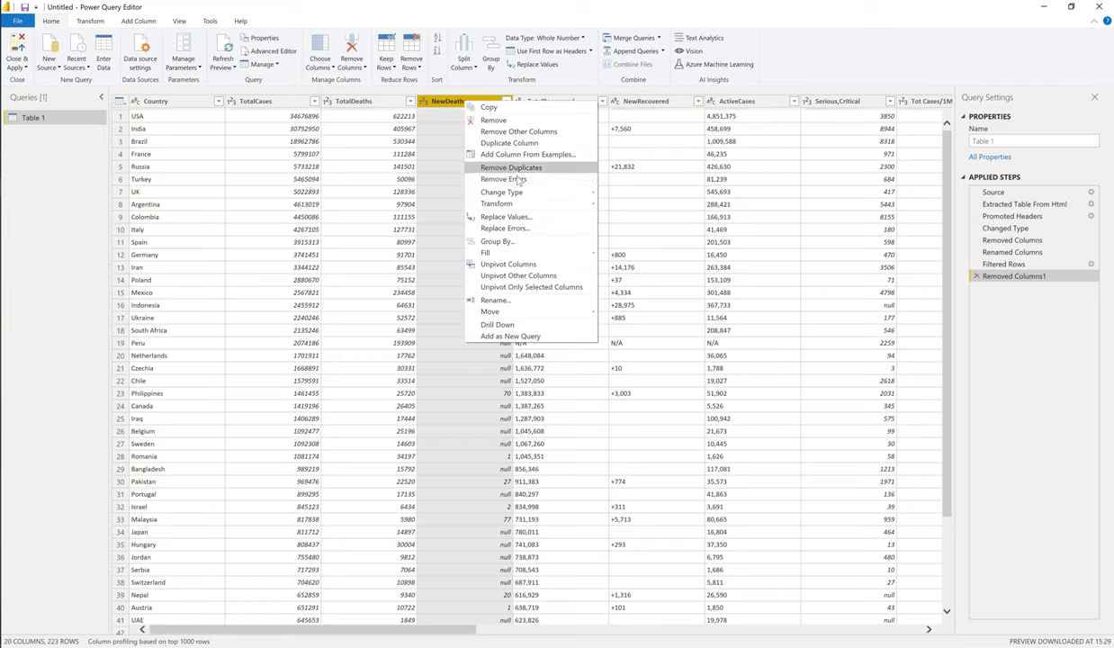
left_click(494, 120)
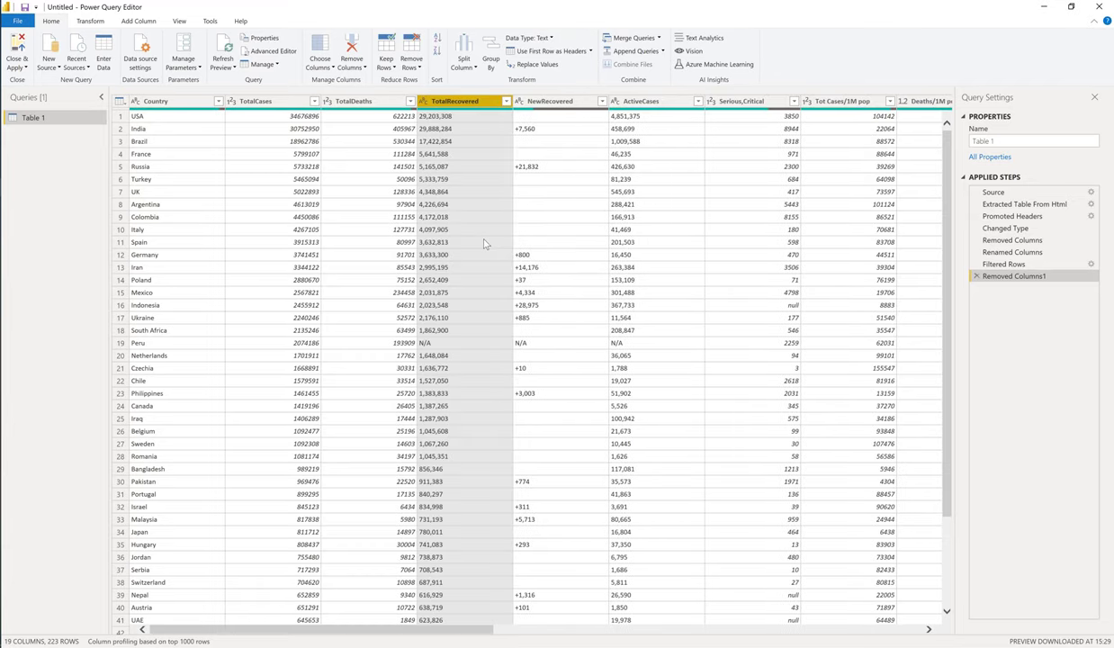
left_click(459, 156)
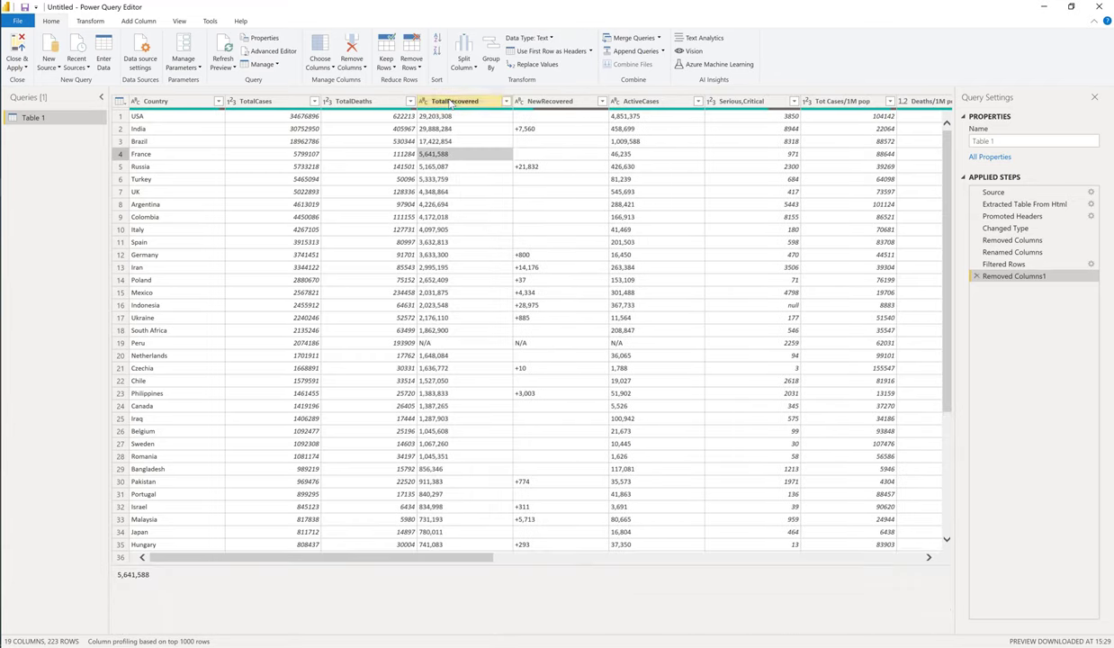
right_click(565, 103)
left_click(581, 116)
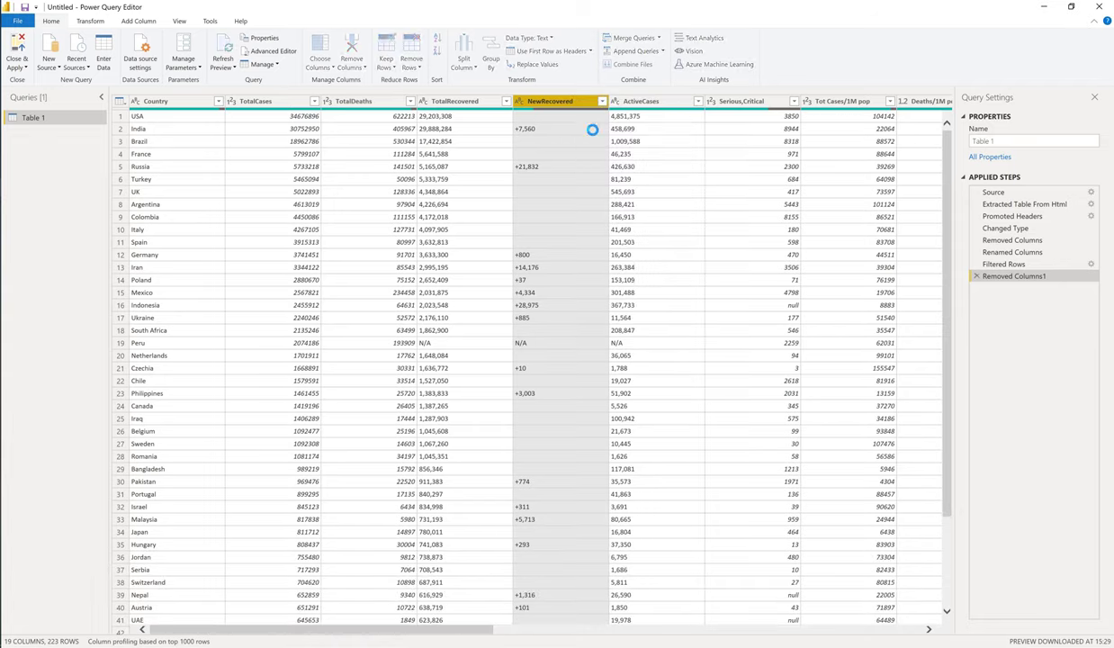
left_click(559, 167)
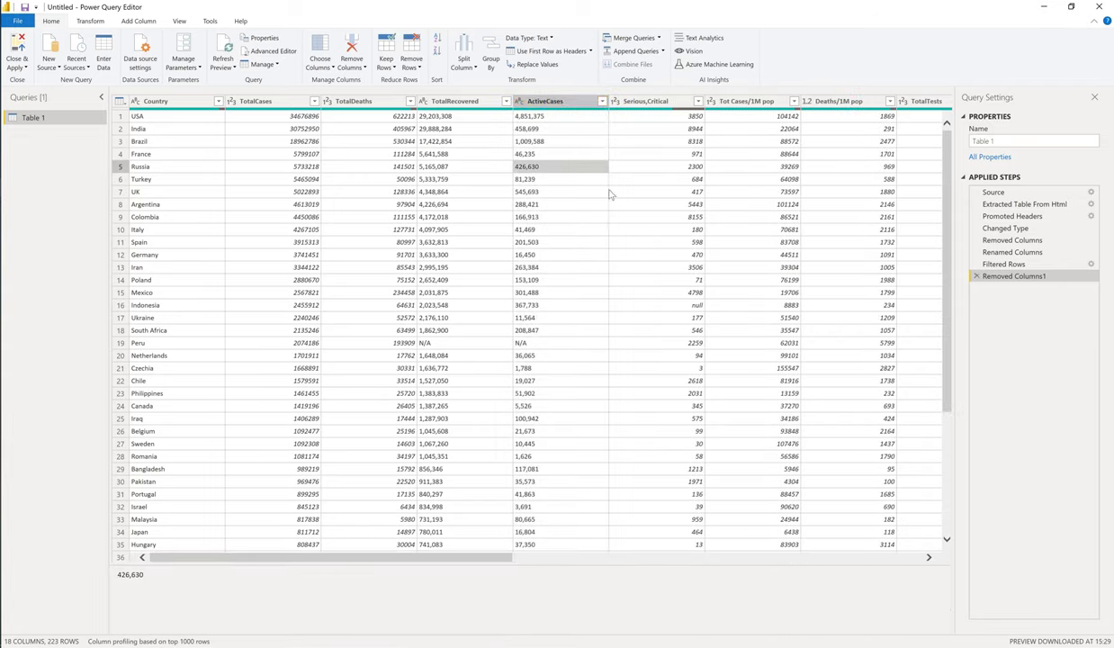
Rename the Serious,Critical column to Critical cases.
left_click(645, 102)
double_click(644, 101)
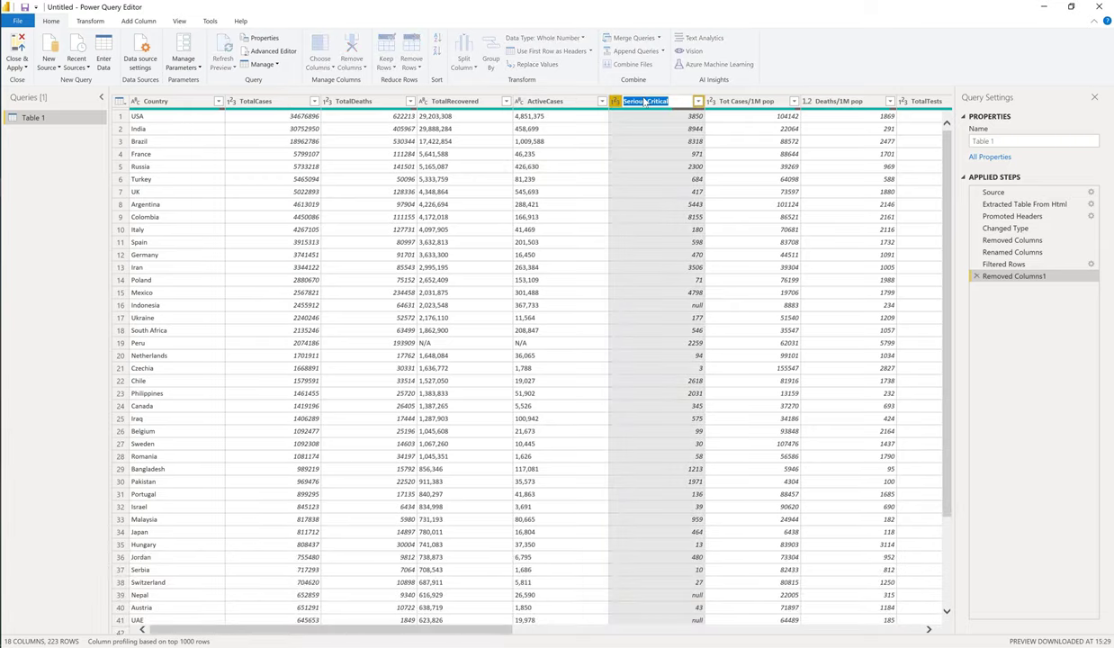
type("Critical")
key("Return")
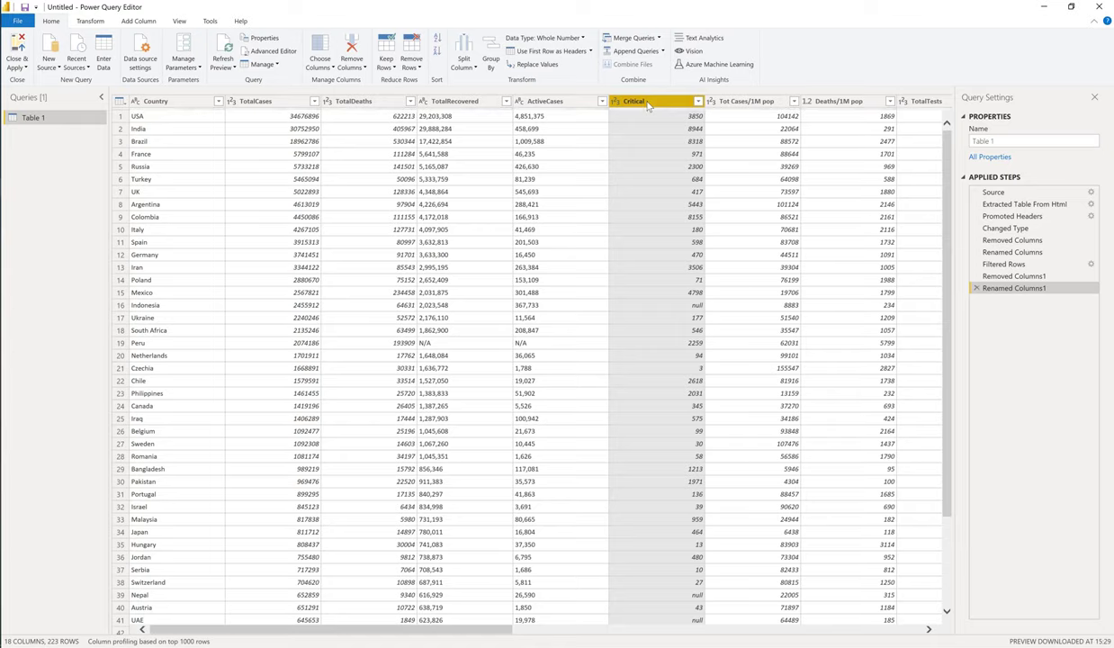
double_click(644, 102)
type("cases")
left_click(747, 192)
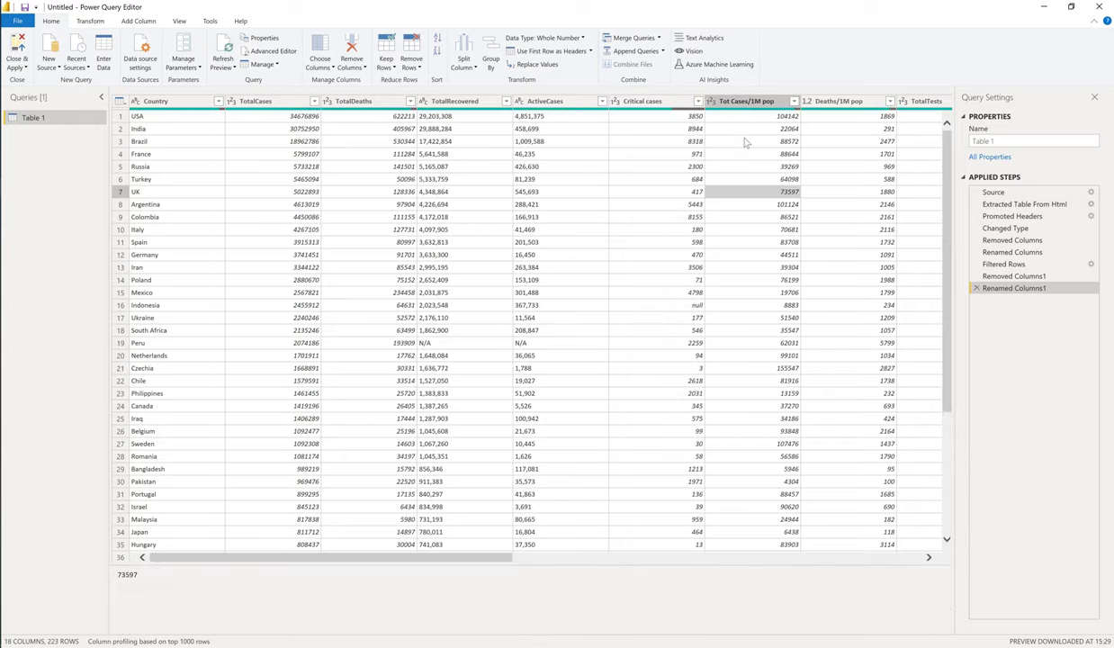
Examine the remaining columns from Tot Cases/1M pop through Column22 for ones that hold no data.
key("Up")
key("Up")
key("Up")
key("Up")
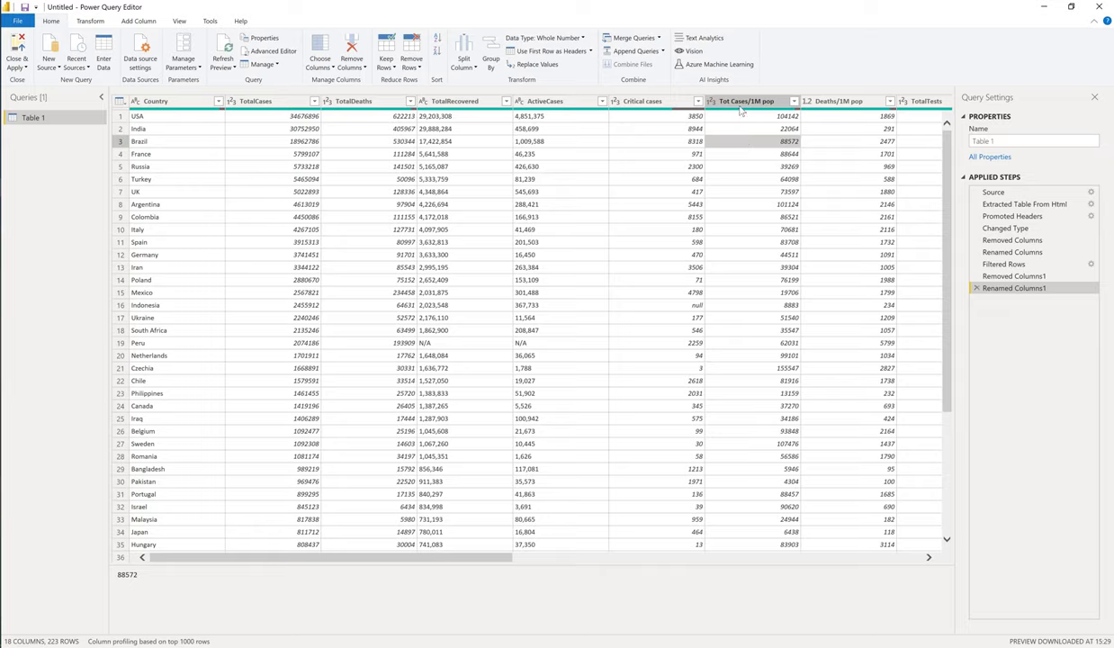
key("Right")
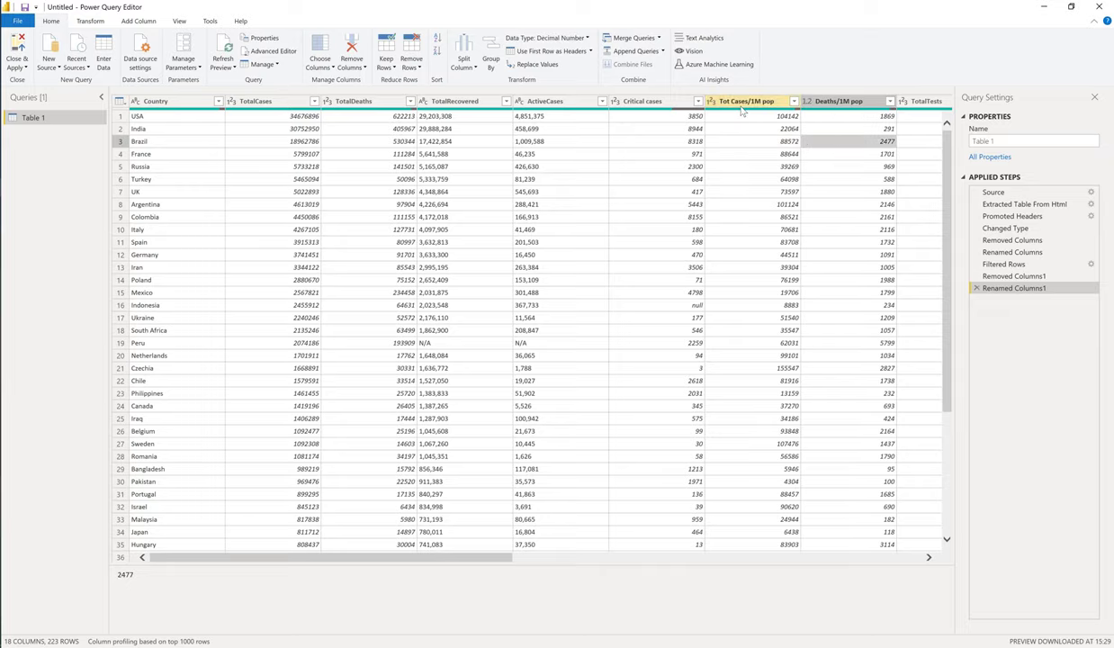
scroll(837, 118, "right", 1)
key("Right")
key("Right")
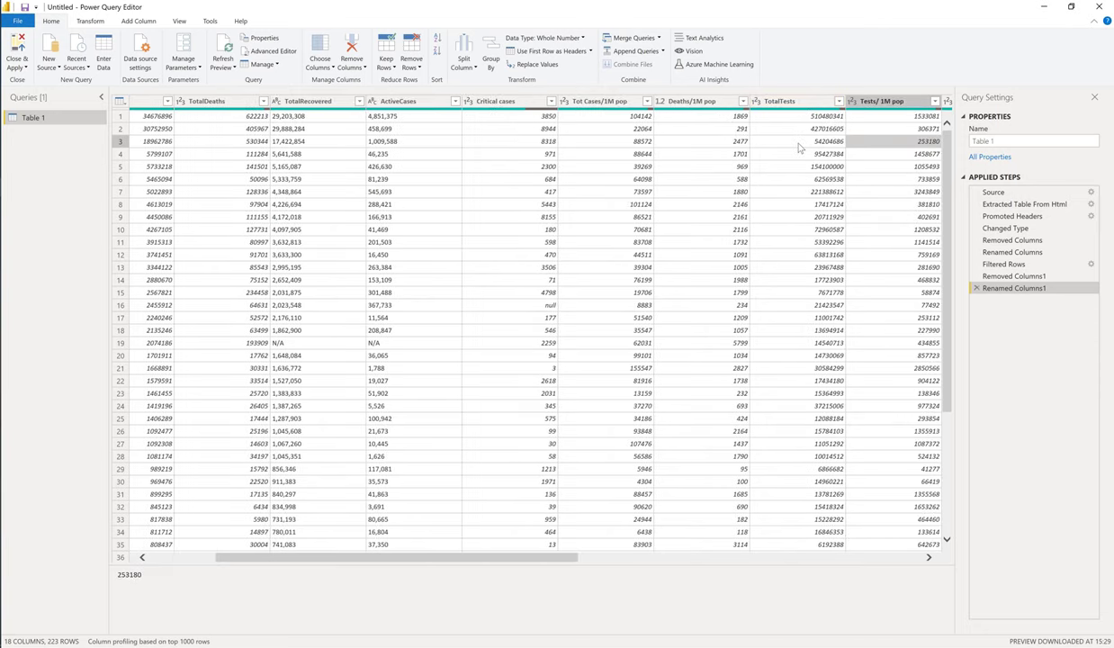
key("Right")
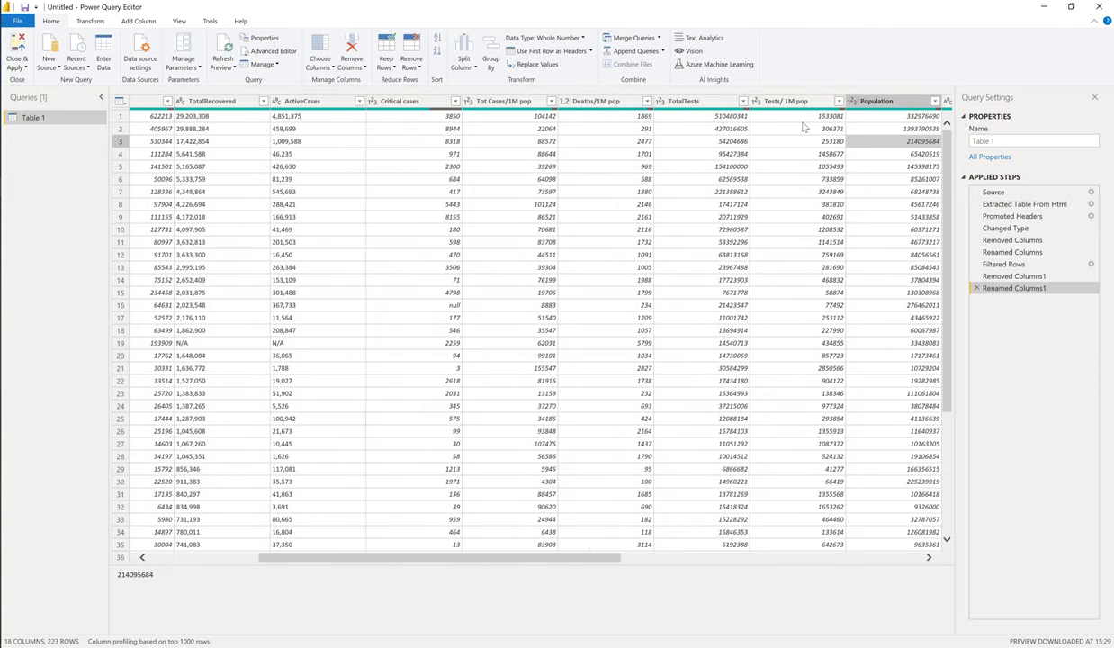
key("Right")
key("Right")
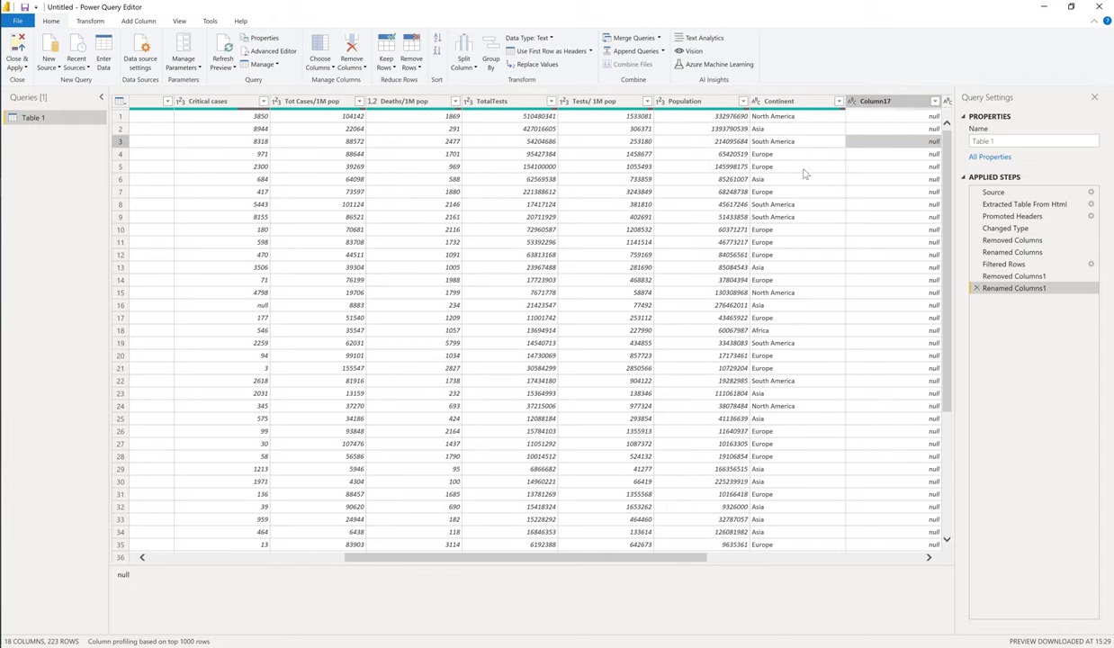
key("Right")
key("Right")
key("Right")
key("Right")
key("Right")
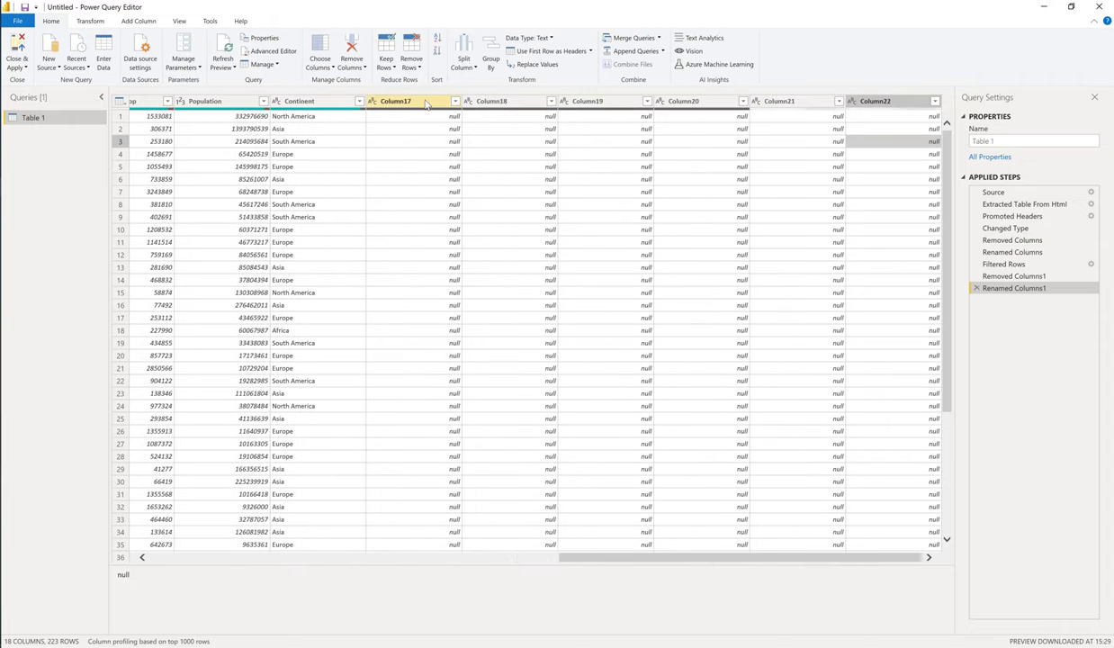
Remove the empty Column17 that follows the Continent column.
key("Left")
left_click(445, 101)
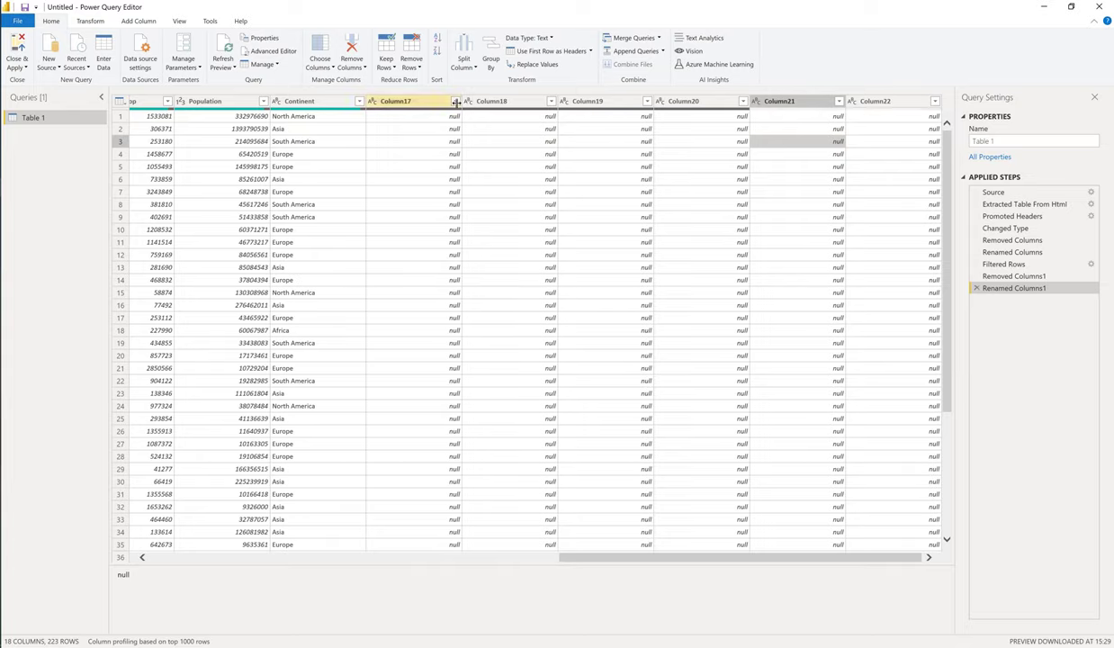
right_click(411, 104)
left_click(438, 122)
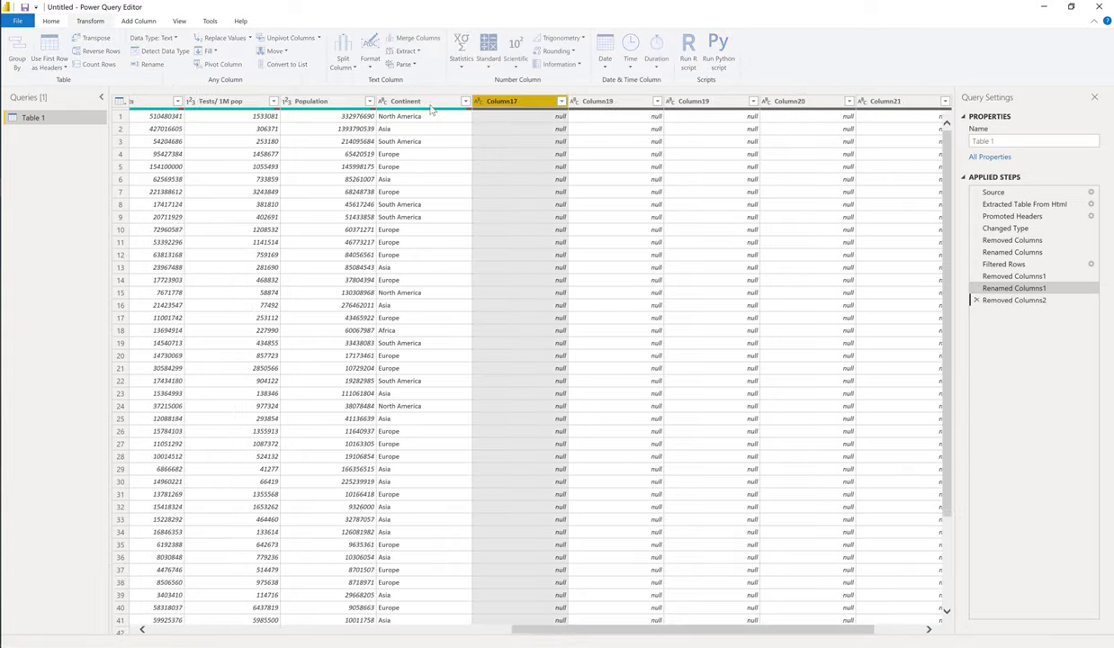
Remove the empty columns Column18 through Column22 from the table.
left_click(612, 101, "shift")
left_click(693, 102, "shift")
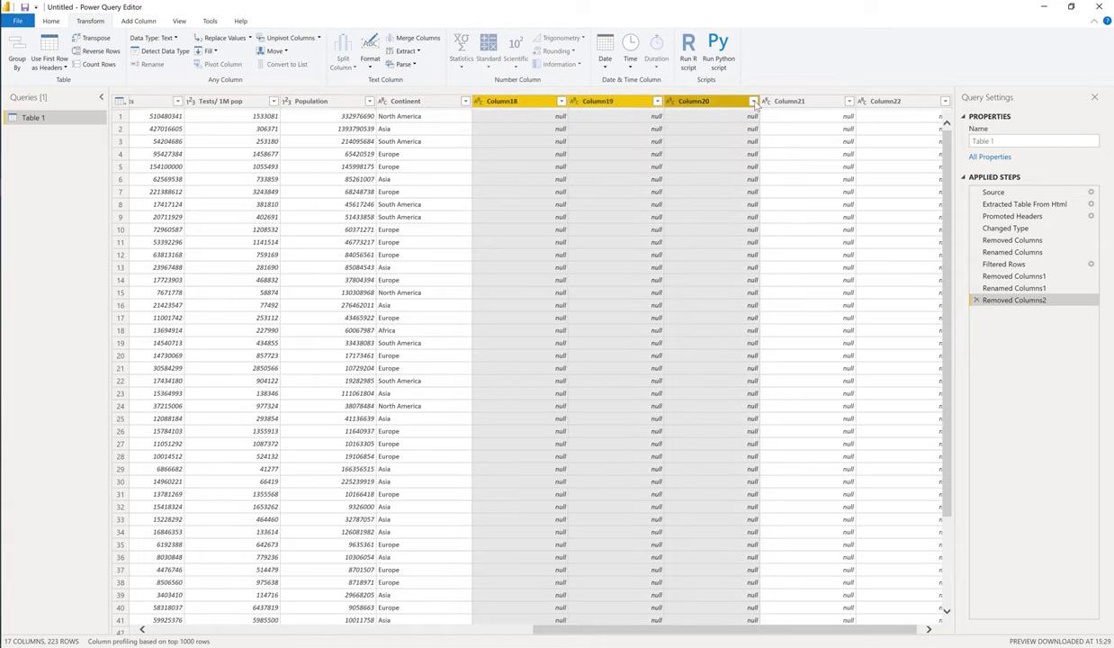
left_click(789, 102, "shift")
left_click(894, 103, "shift")
right_click(895, 104)
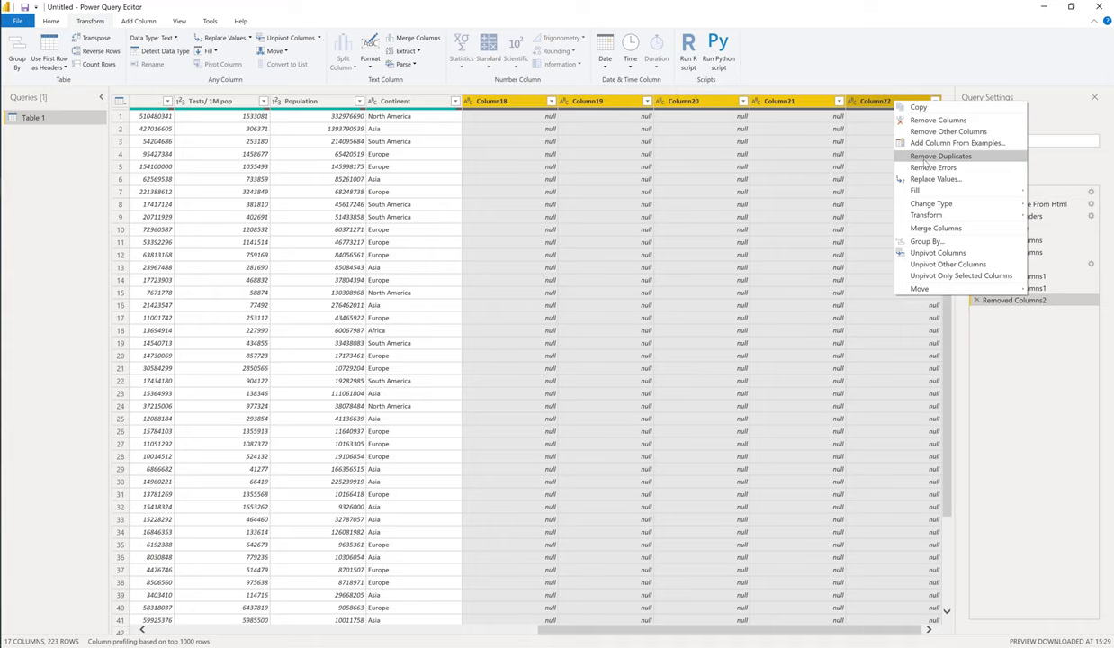
left_click(936, 120)
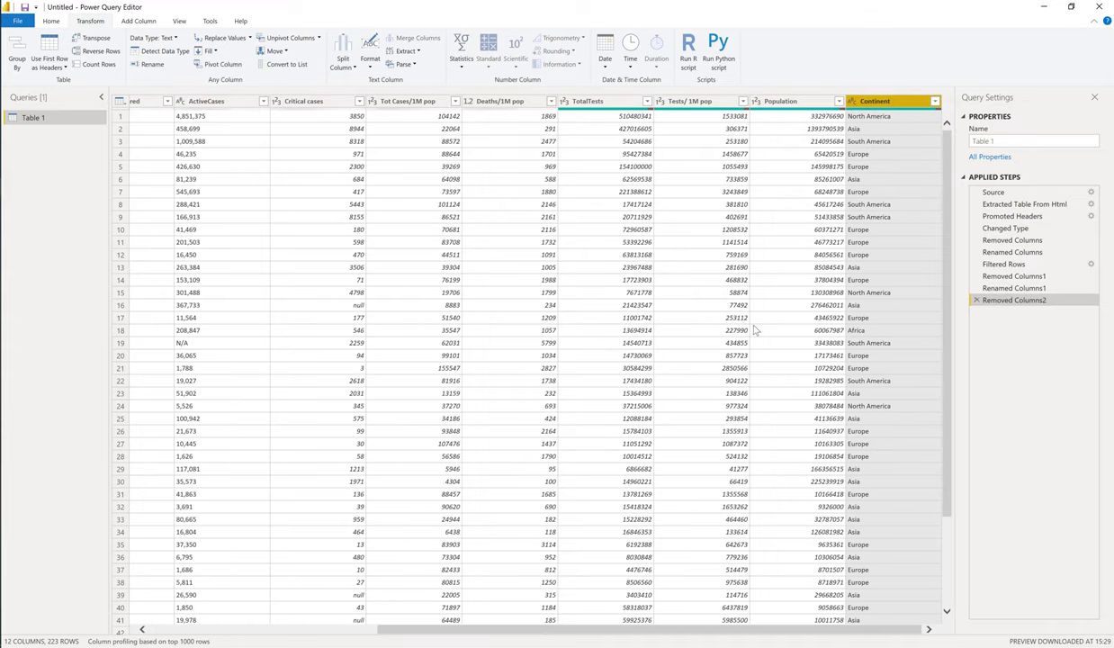
Examine the remaining columns from Country to Continent, including the list of distinct values in TotalDeaths.
left_click(734, 317)
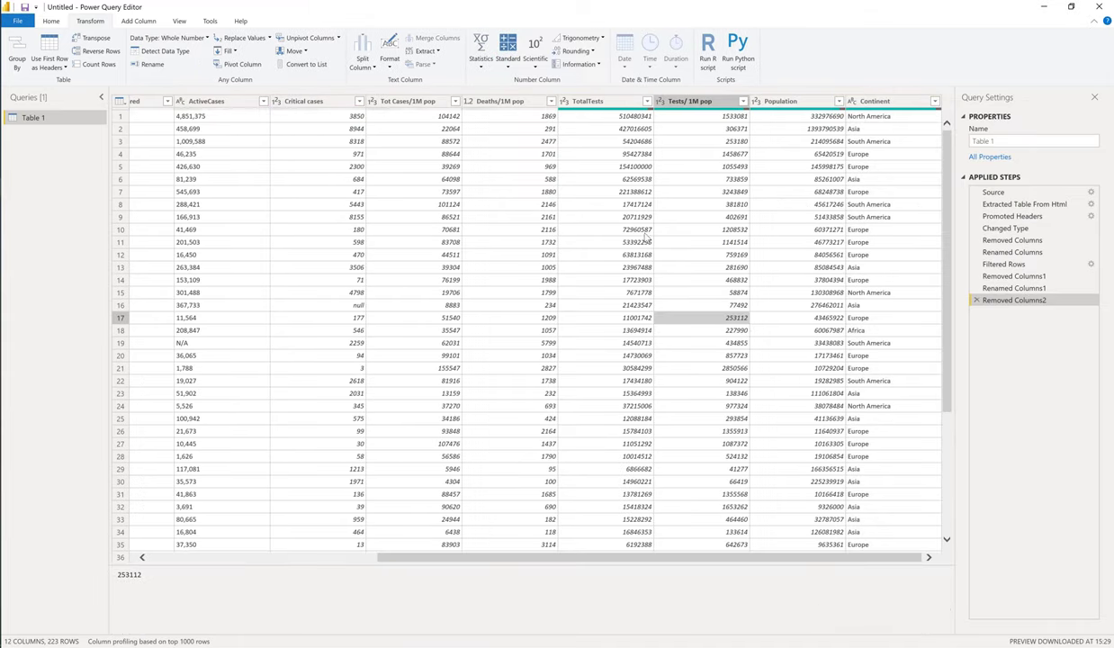
left_click(601, 192)
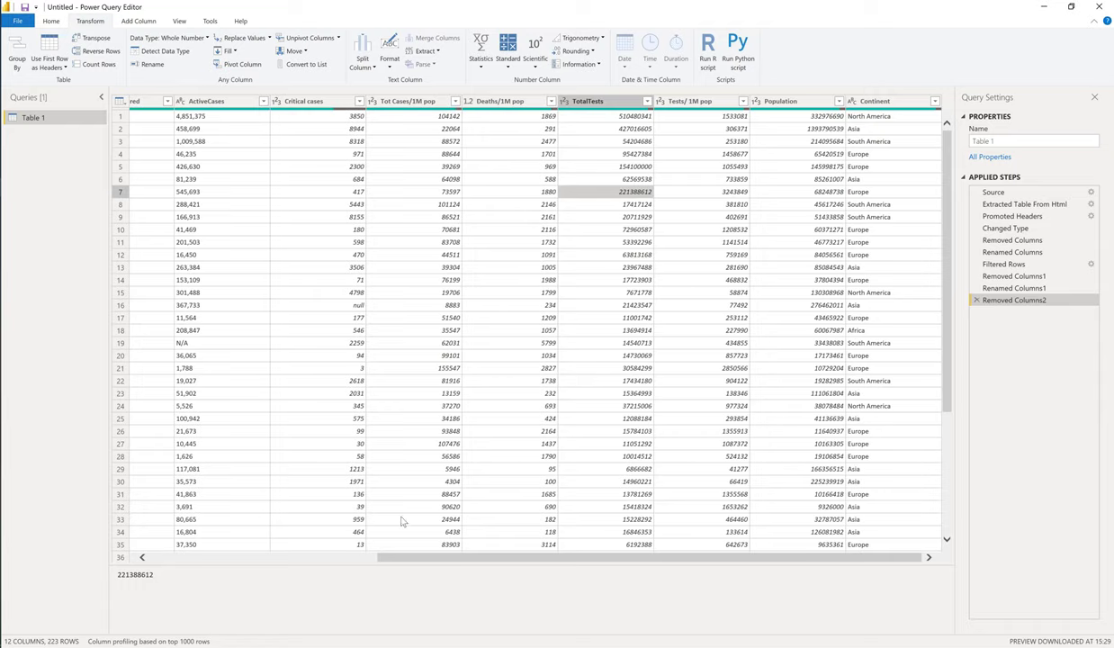
left_click_drag(415, 557, 187, 583)
left_click(373, 179)
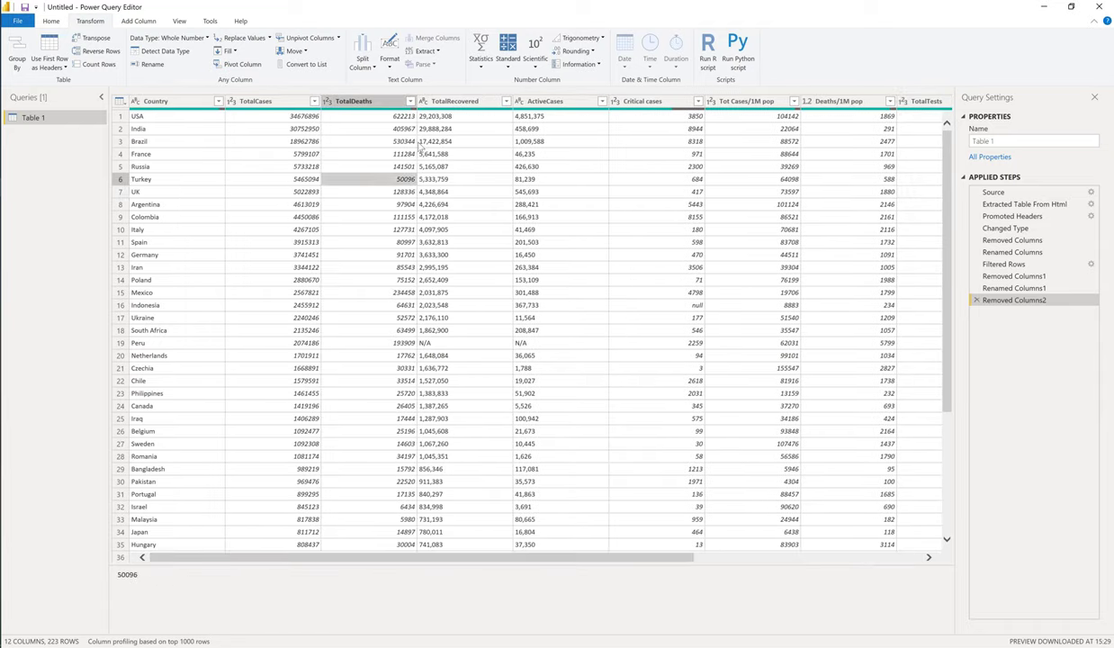
left_click(410, 102)
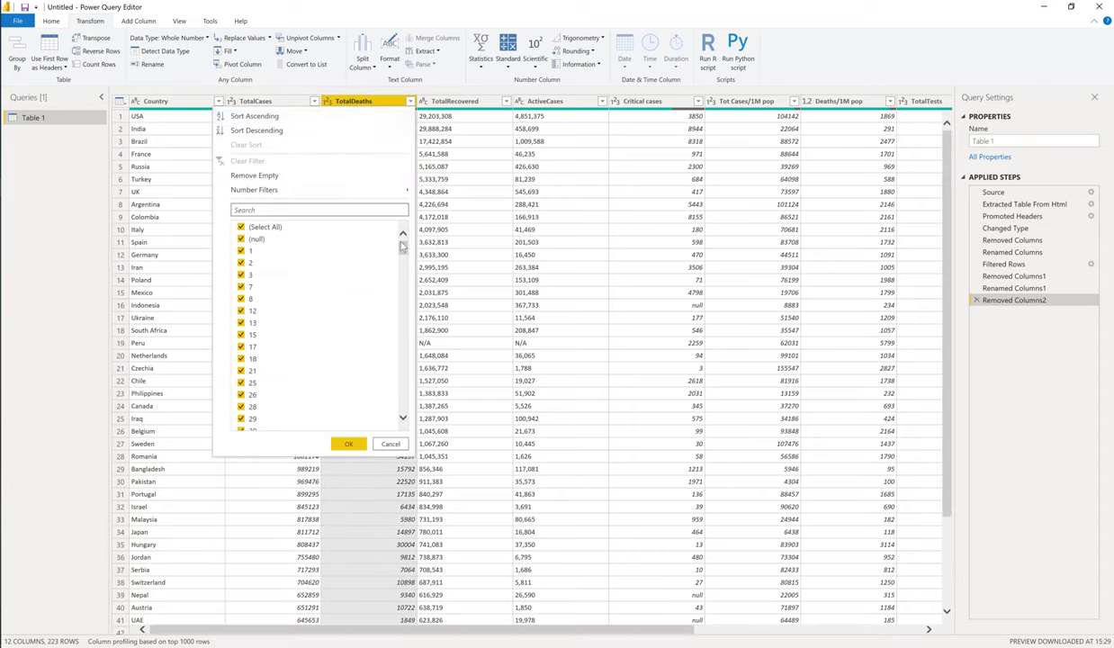
left_click_drag(403, 251, 416, 226)
left_click(460, 148)
left_click(445, 230)
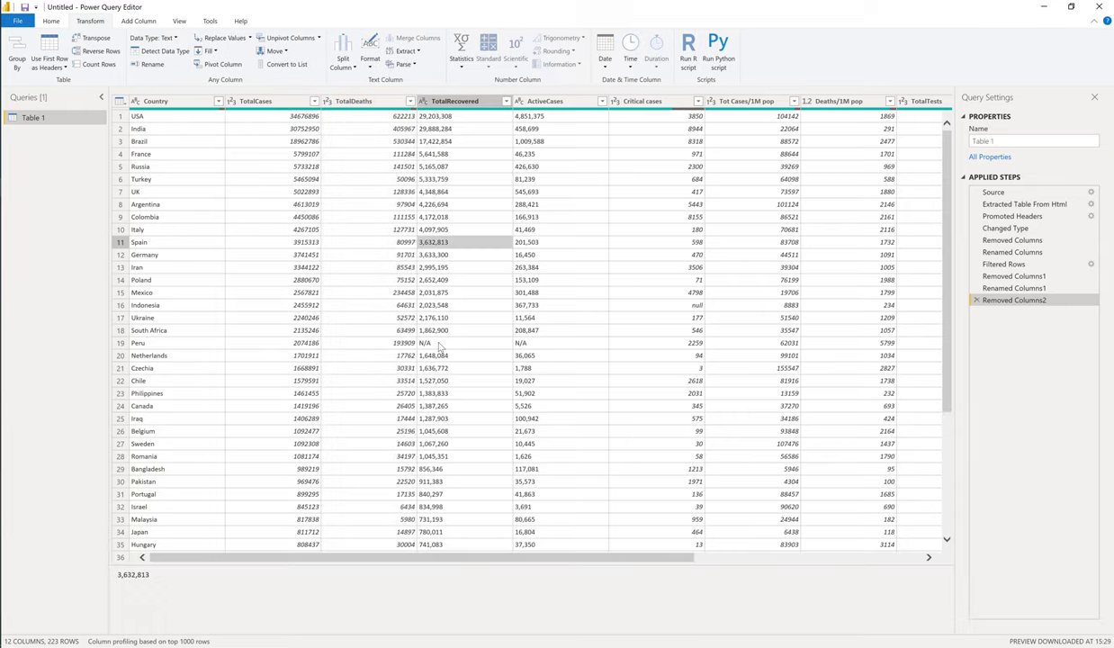
Inspect Peru's entries in the TotalRecovered and ActiveCases columns.
left_click(424, 342)
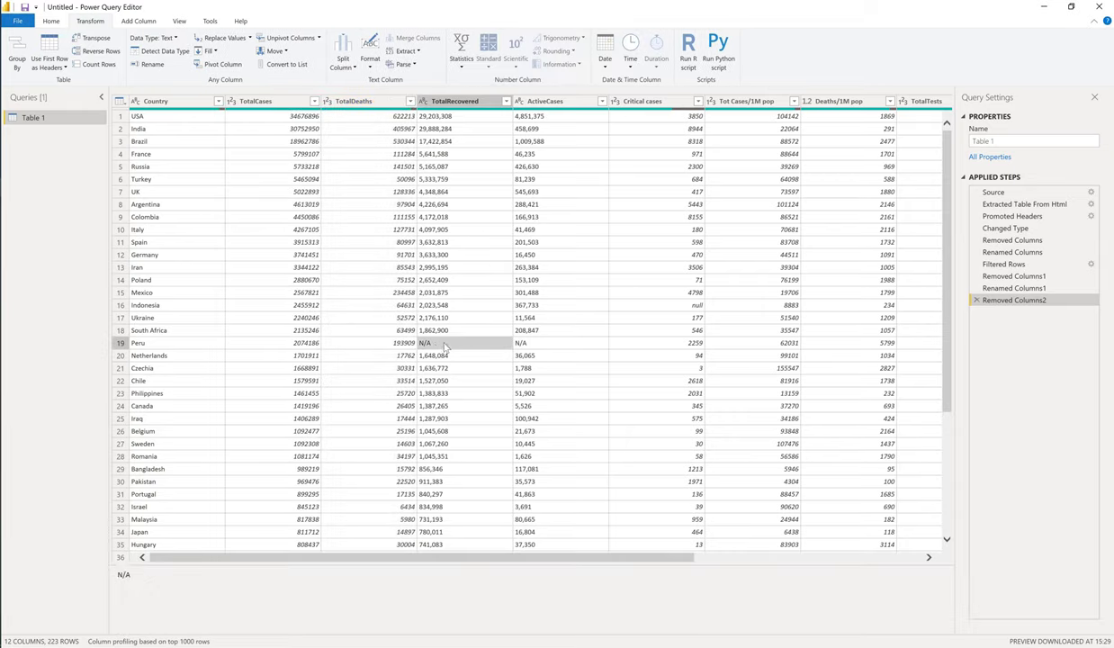
left_click(531, 345)
left_click(453, 342)
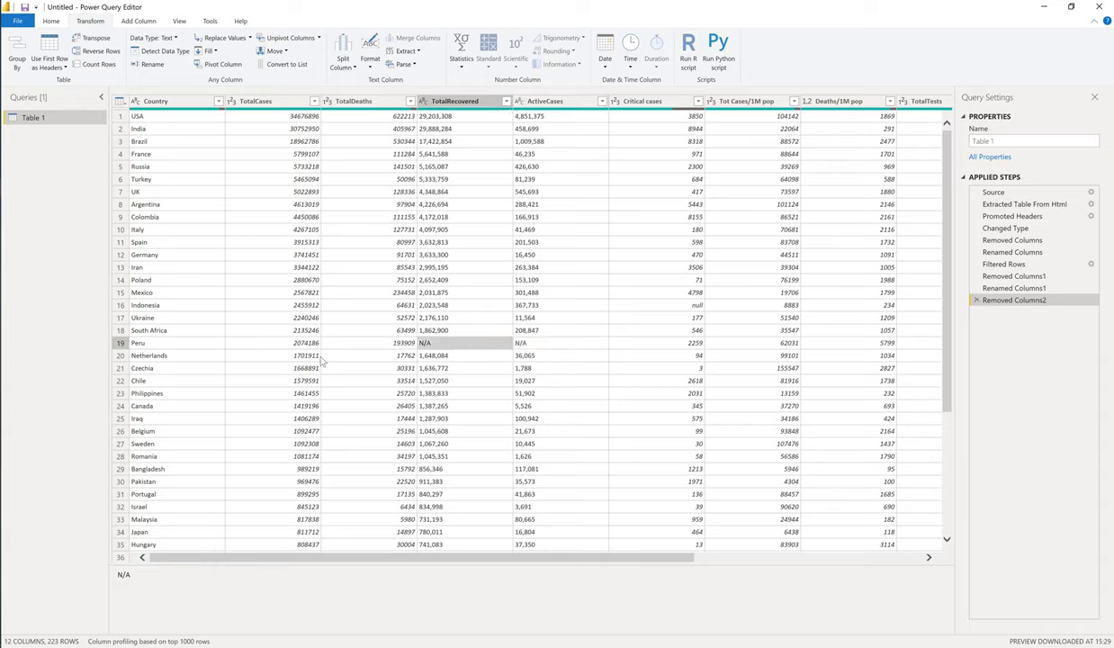
left_click(155, 343)
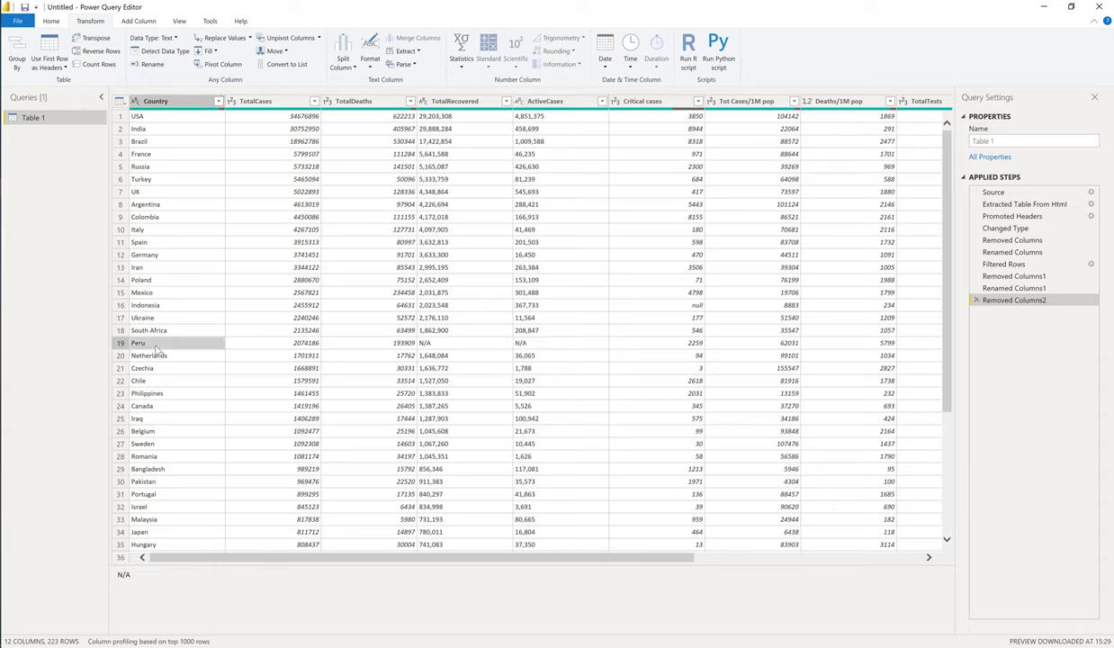
left_click(457, 346)
left_click(527, 343)
left_click(469, 340)
left_click(525, 339)
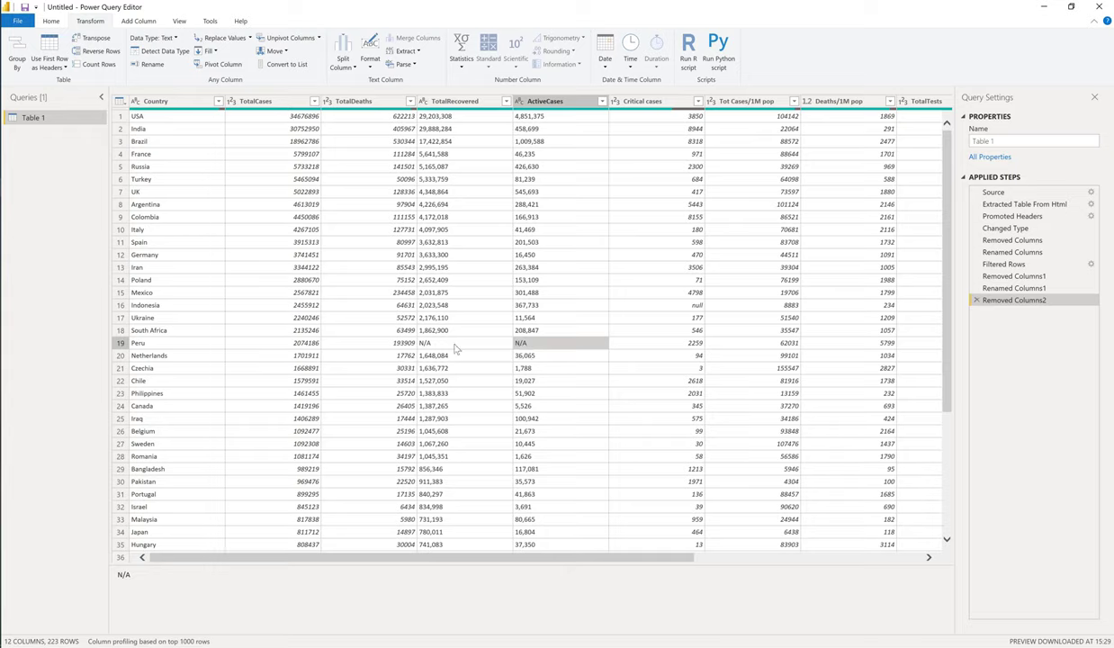
Replace the value N/A with 0 in the TotalRecovered column.
left_click(467, 104)
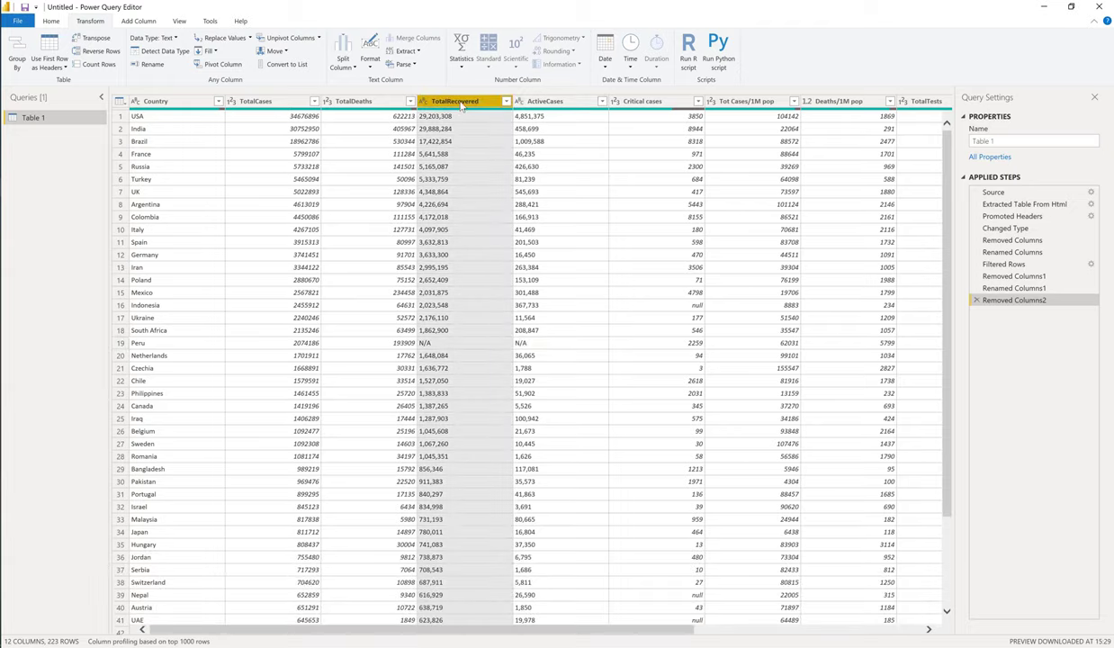
right_click(461, 105)
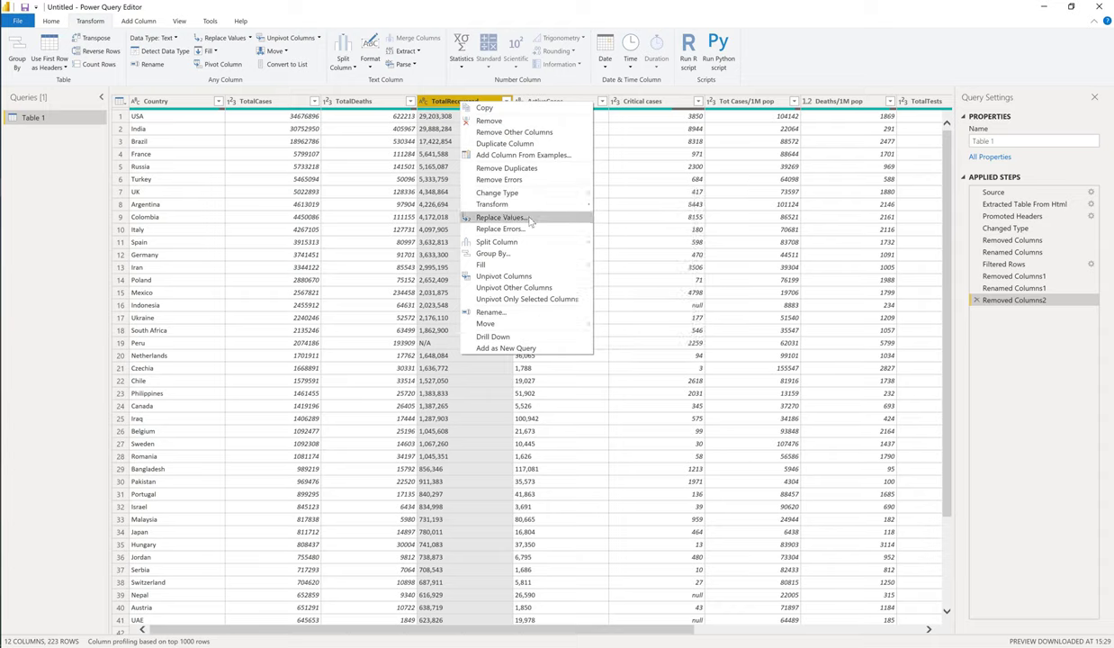
left_click(528, 221)
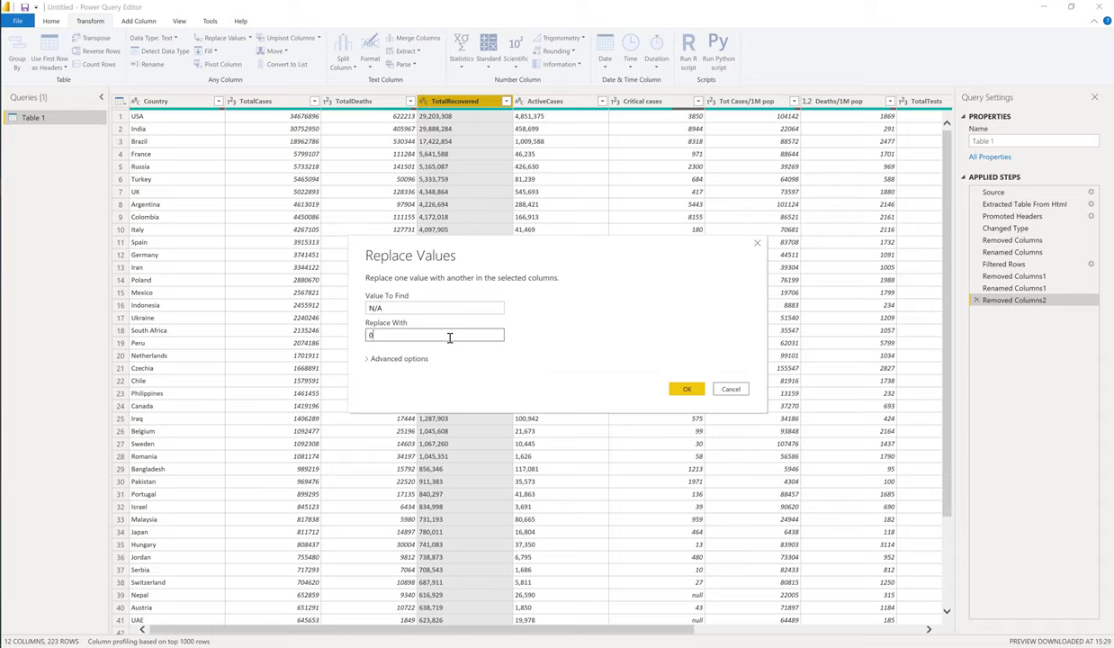
left_click(682, 388)
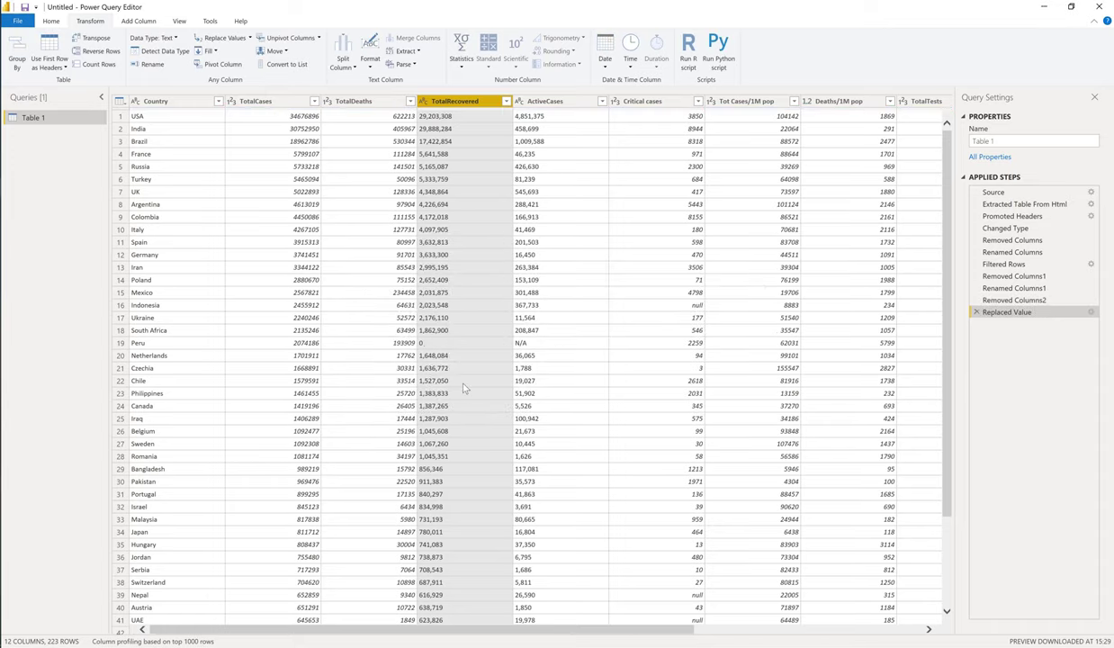
Replace the value N/A with 0 in the ActiveCases column.
left_click(539, 101)
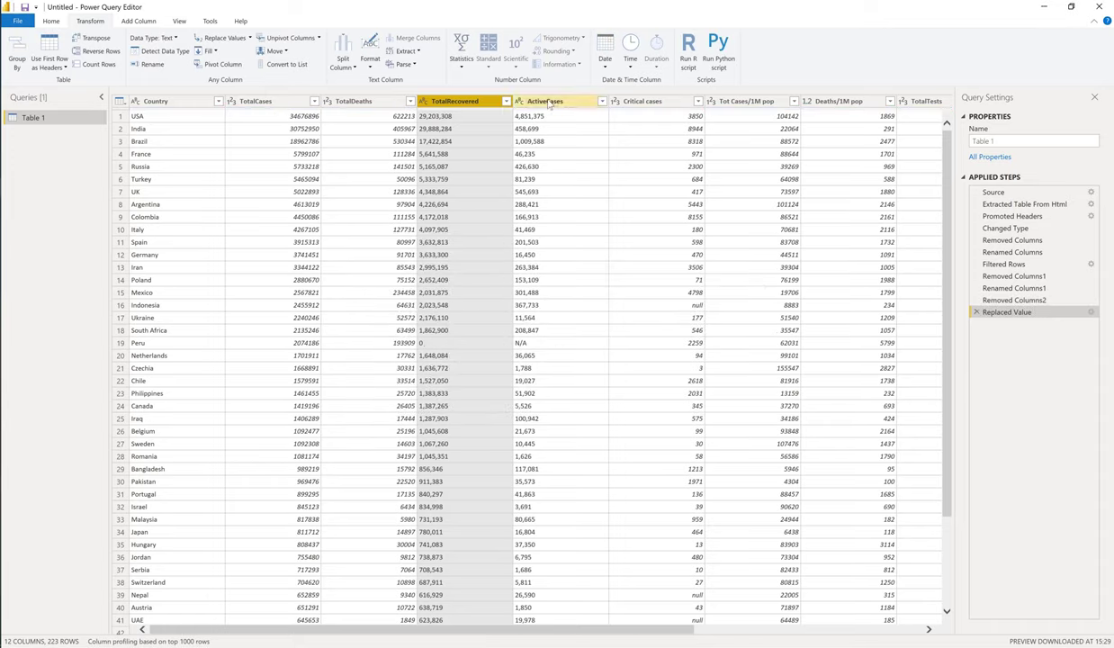
right_click(545, 101)
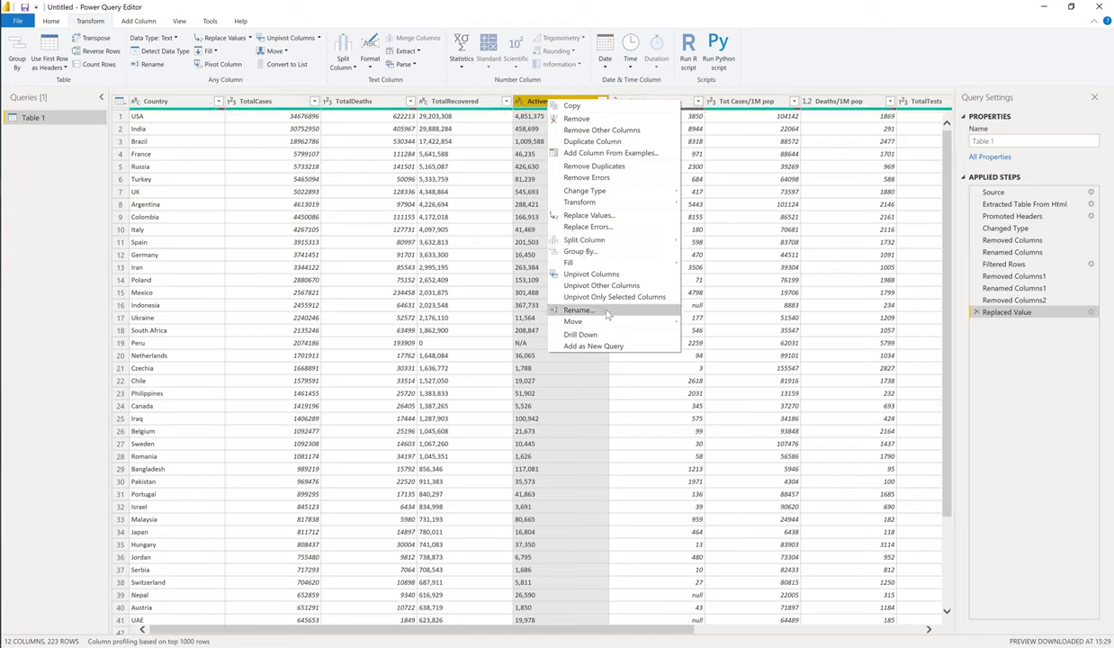
left_click(590, 215)
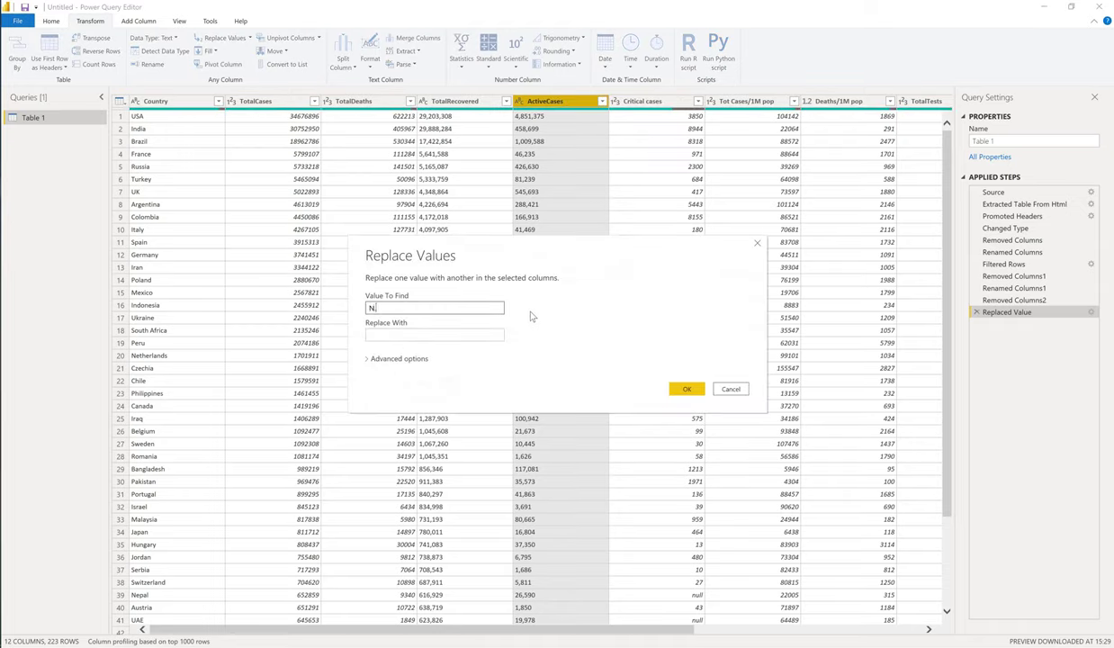
left_click(483, 335)
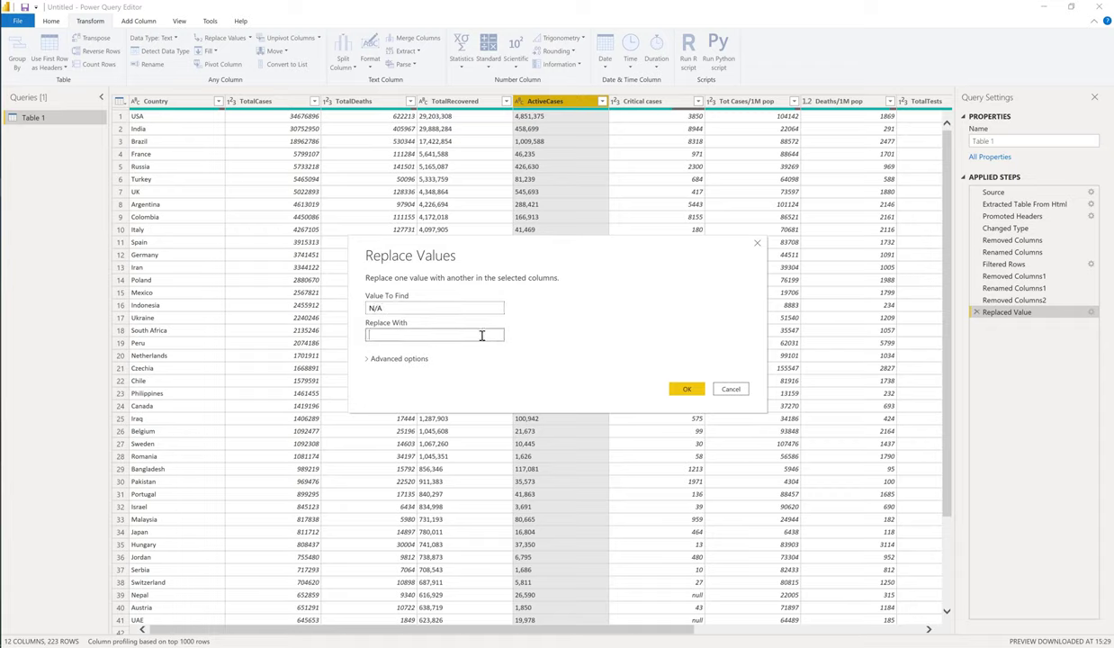
left_click(684, 388)
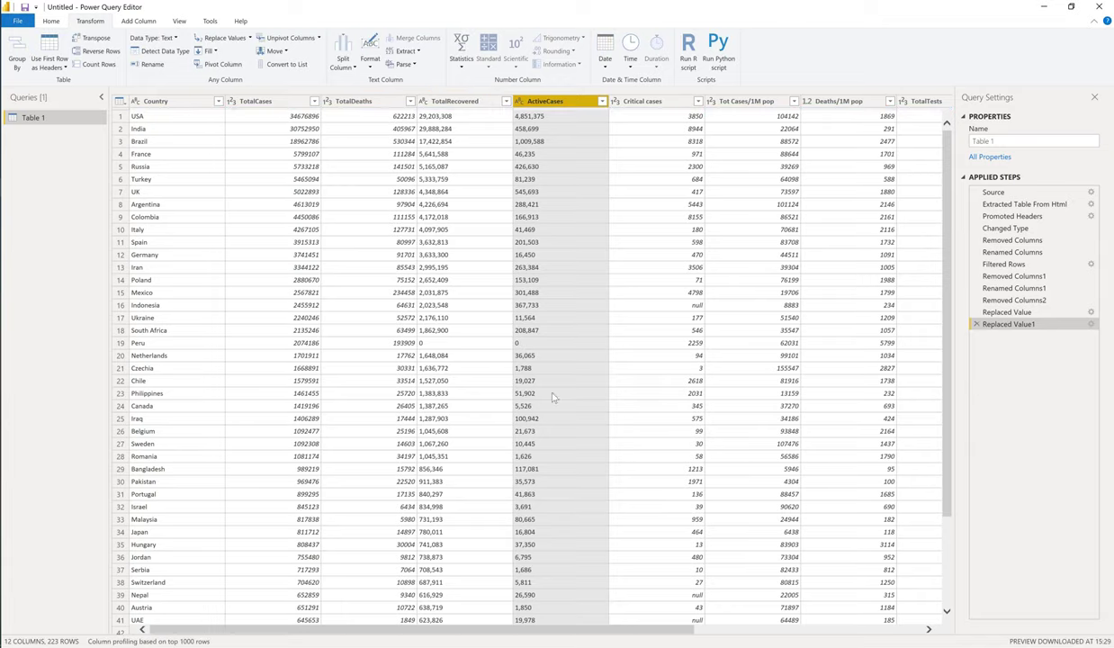
left_click(576, 293)
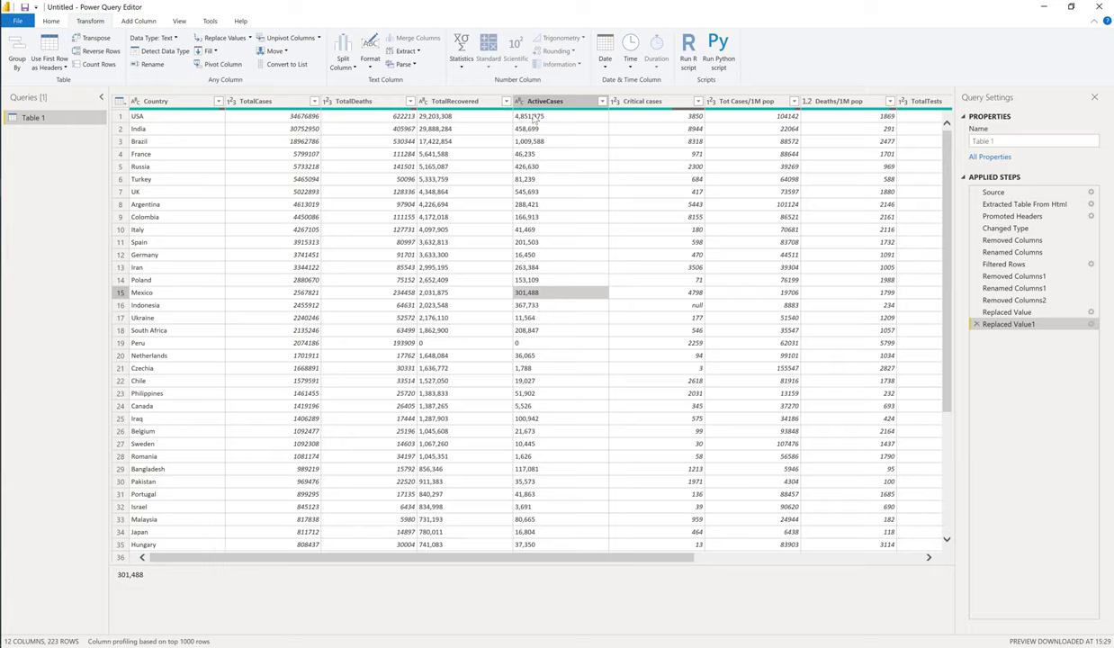
right_click(444, 270)
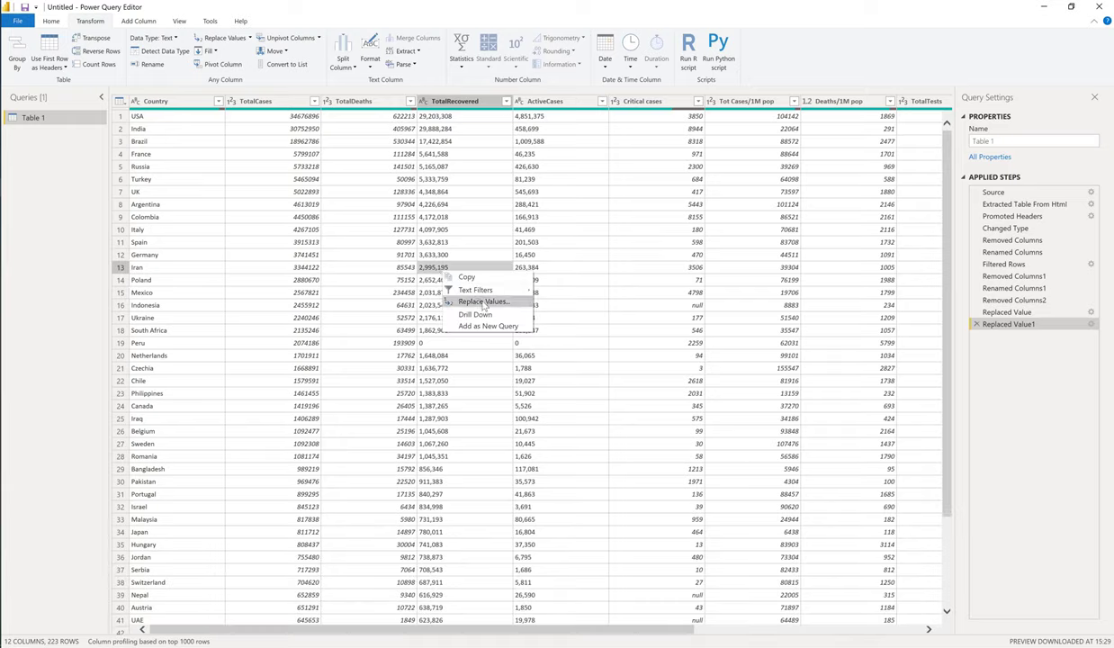
left_click(611, 323)
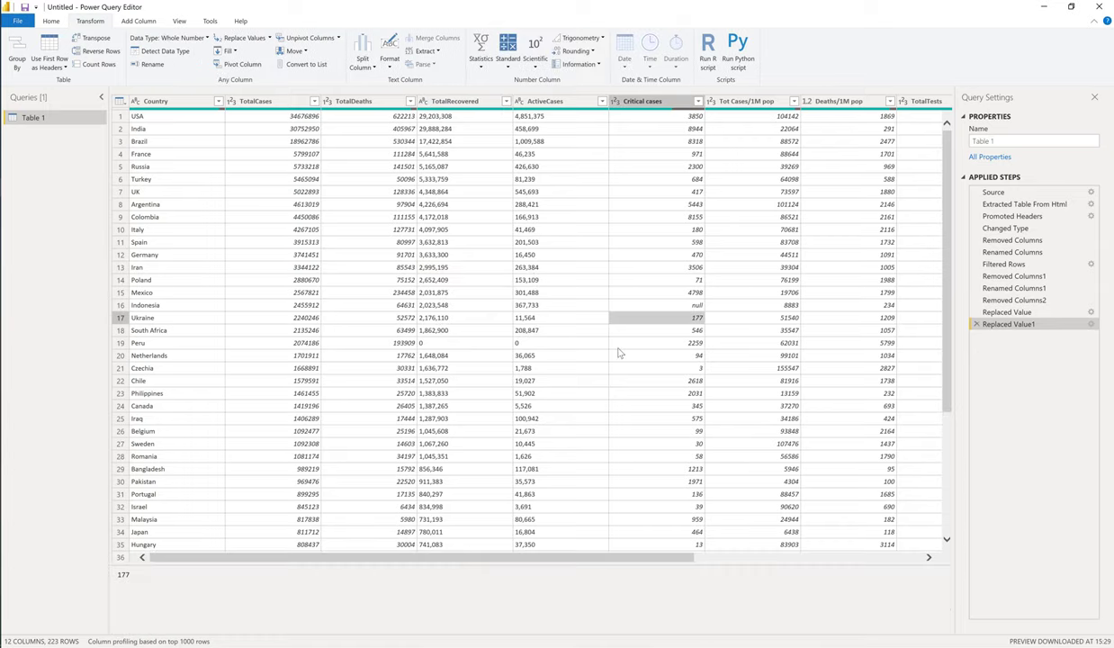
Filter the Continent column to only its blank rows and check which Country entries they belong to.
left_click_drag(651, 558, 907, 552)
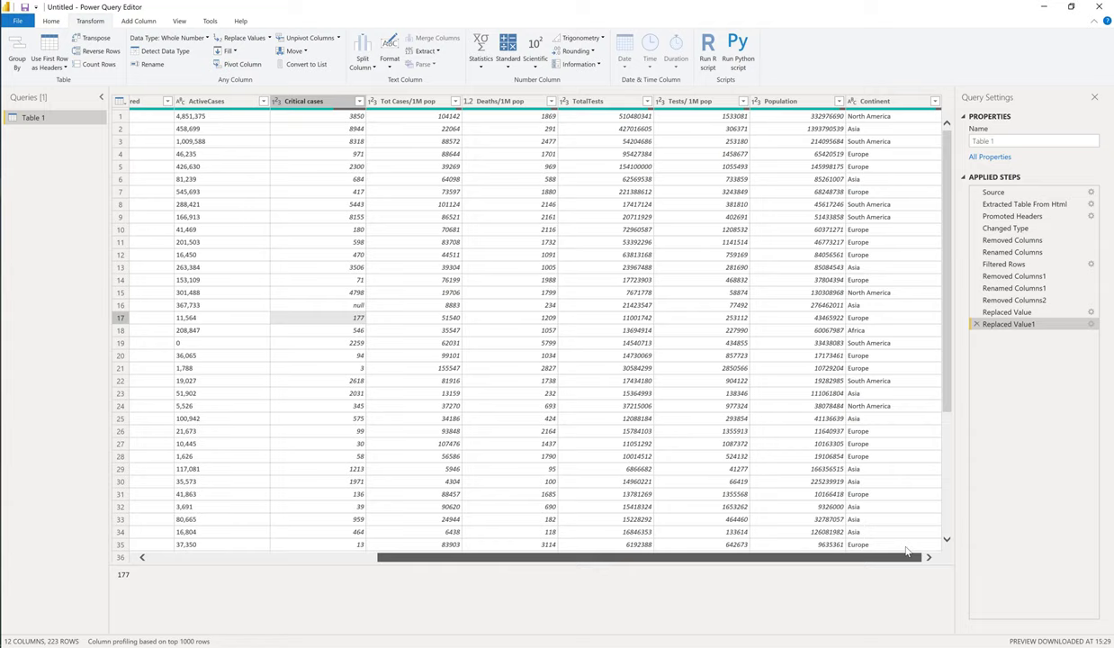
left_click(776, 256)
left_click(886, 167)
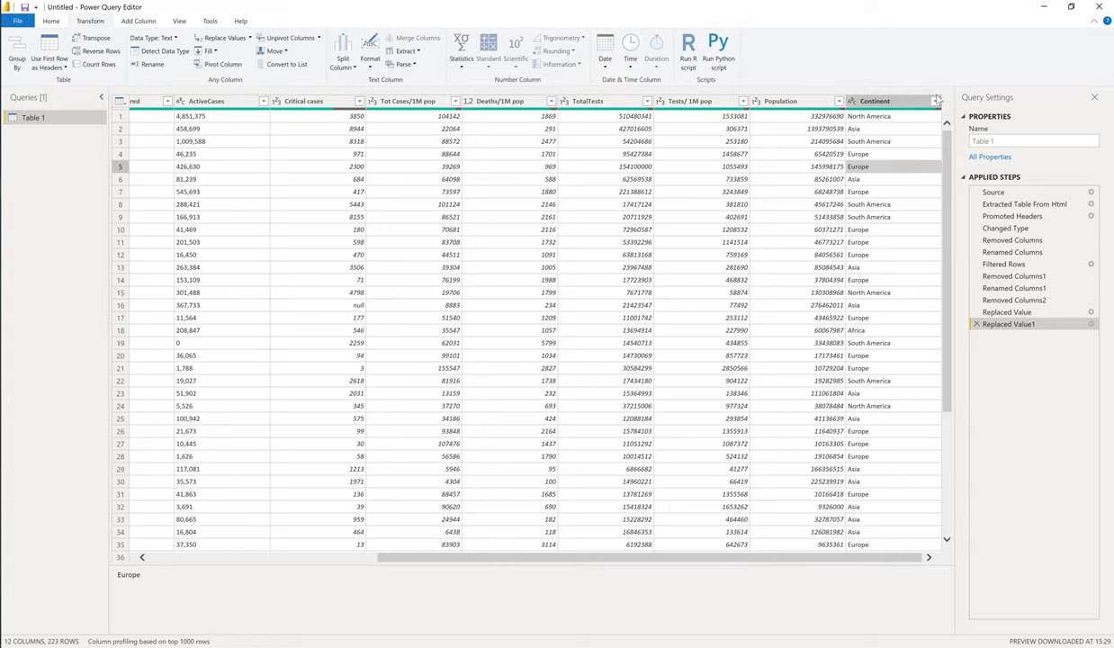
left_click(907, 101)
left_click(935, 100)
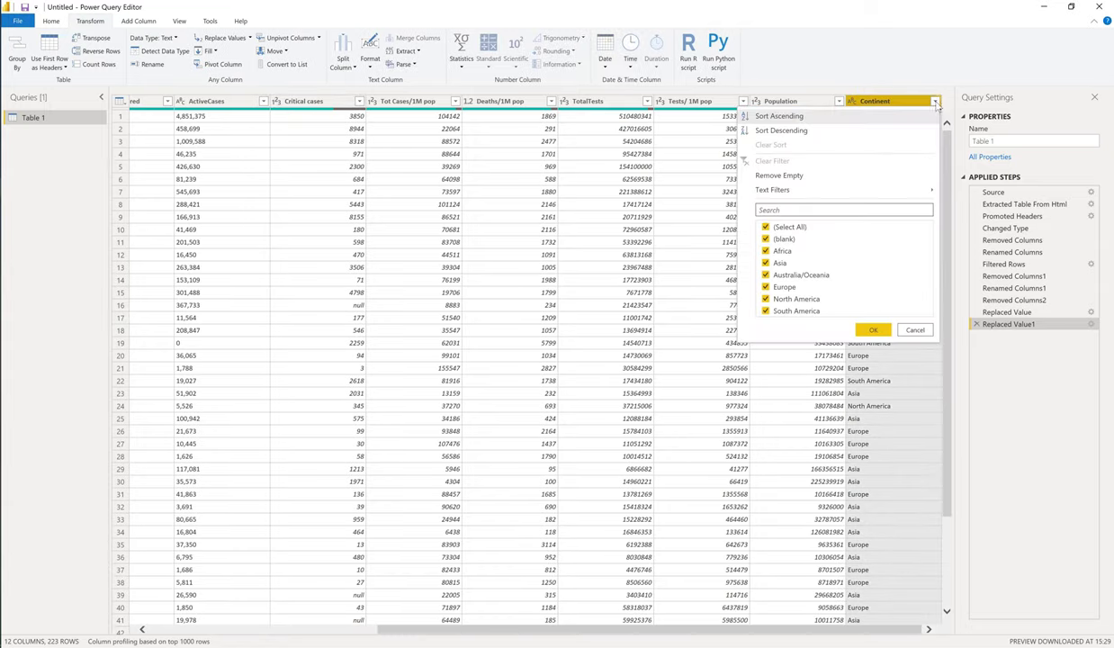
left_click(803, 228)
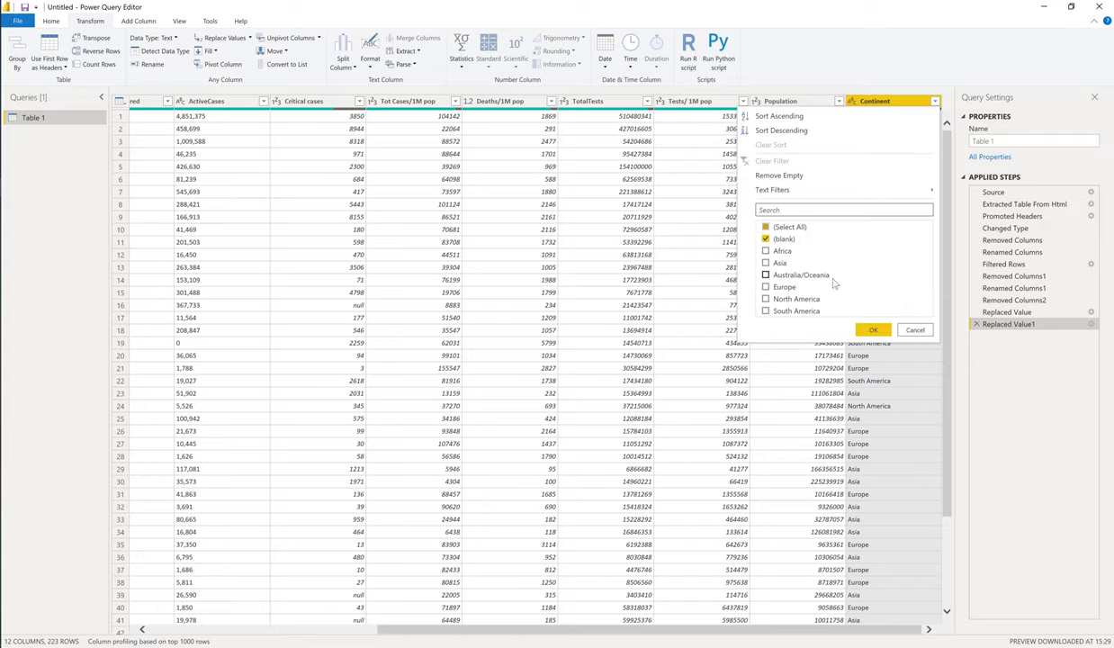
left_click(869, 329)
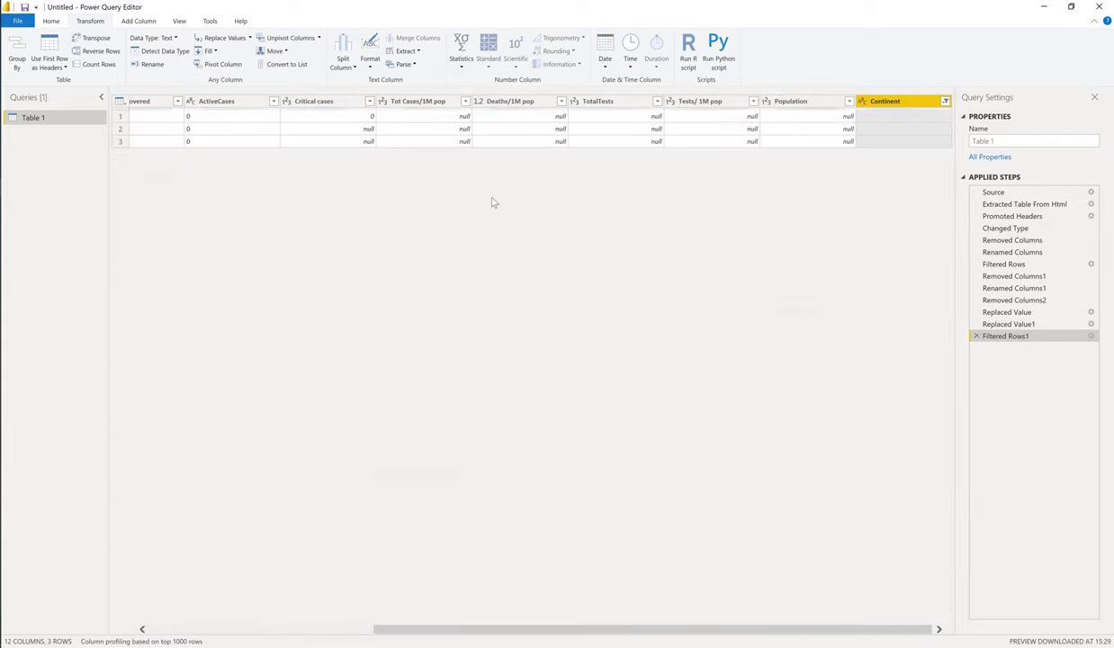
left_click_drag(580, 628, 368, 629)
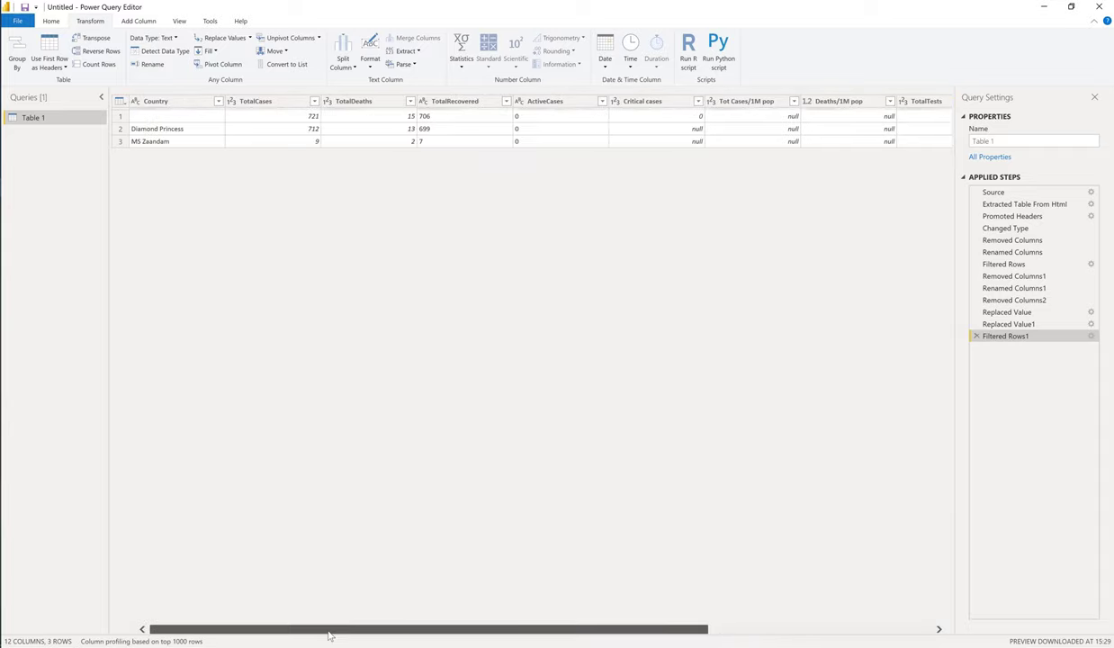
left_click(157, 100)
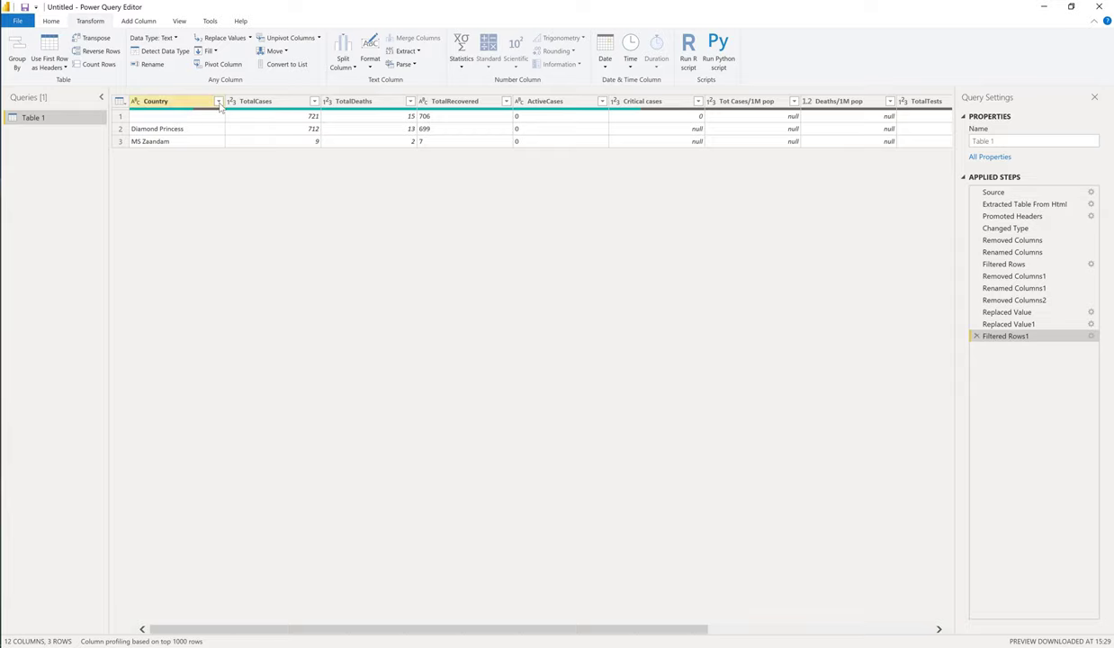
Change the Continent filter to exclude blank rows and keep every named continent.
left_click_drag(614, 628, 934, 629)
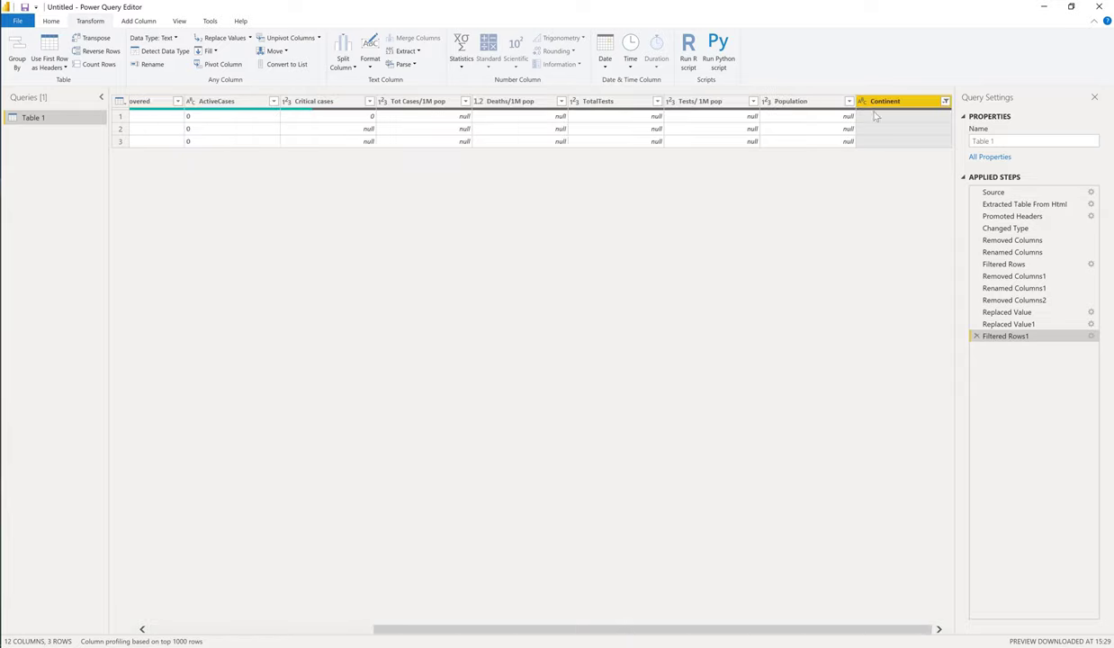
left_click(945, 101)
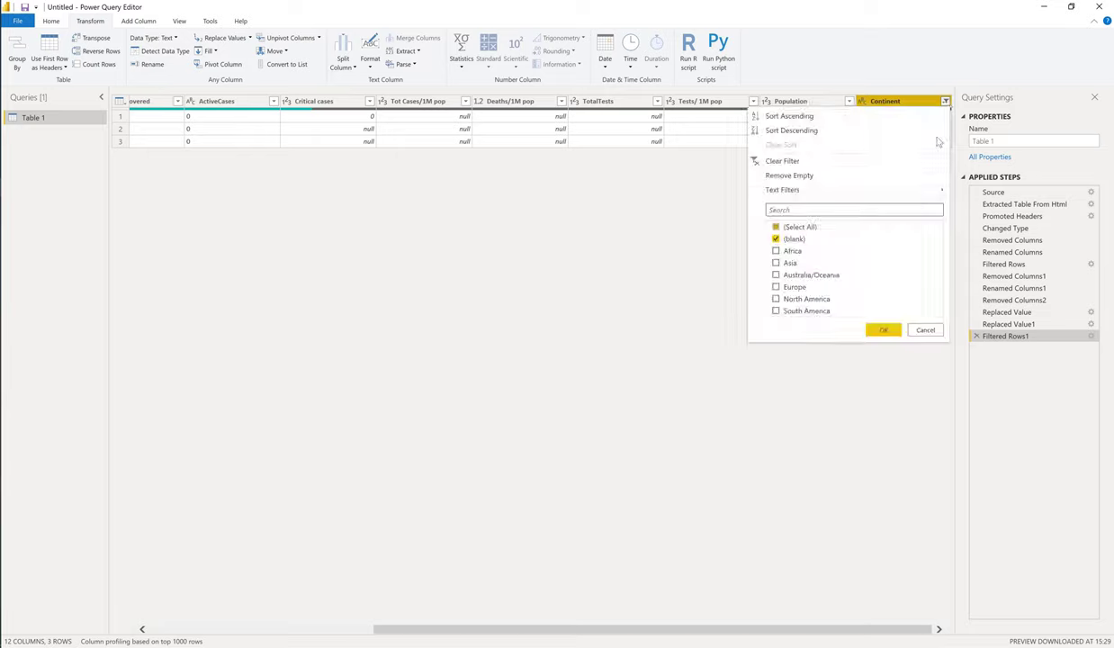
left_click(775, 227)
left_click(776, 238)
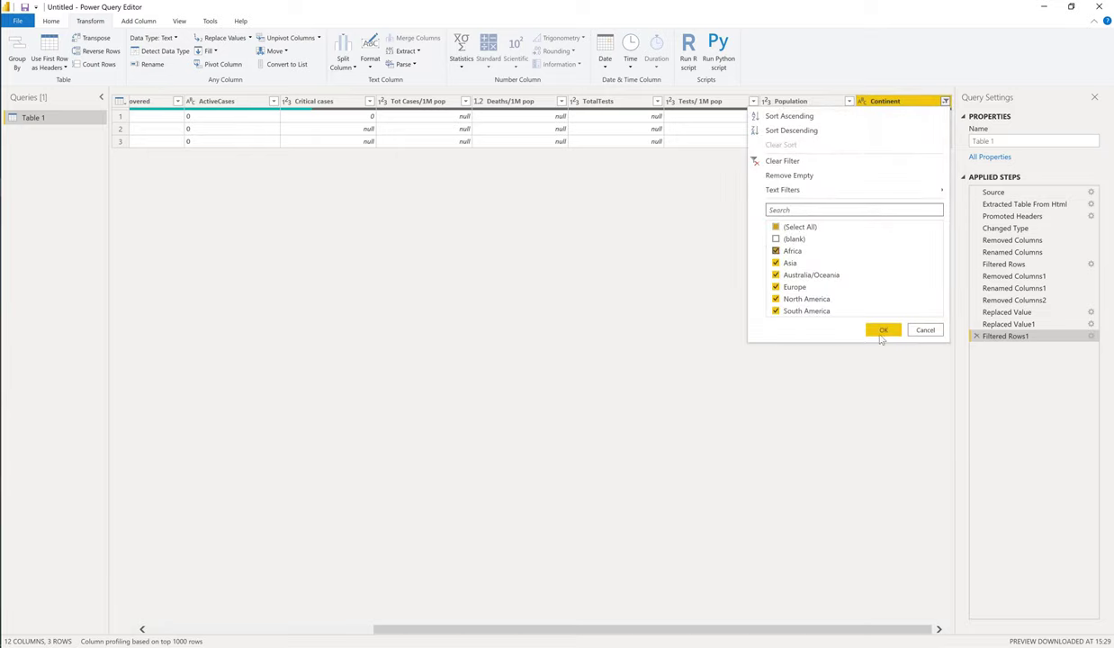
left_click(884, 330)
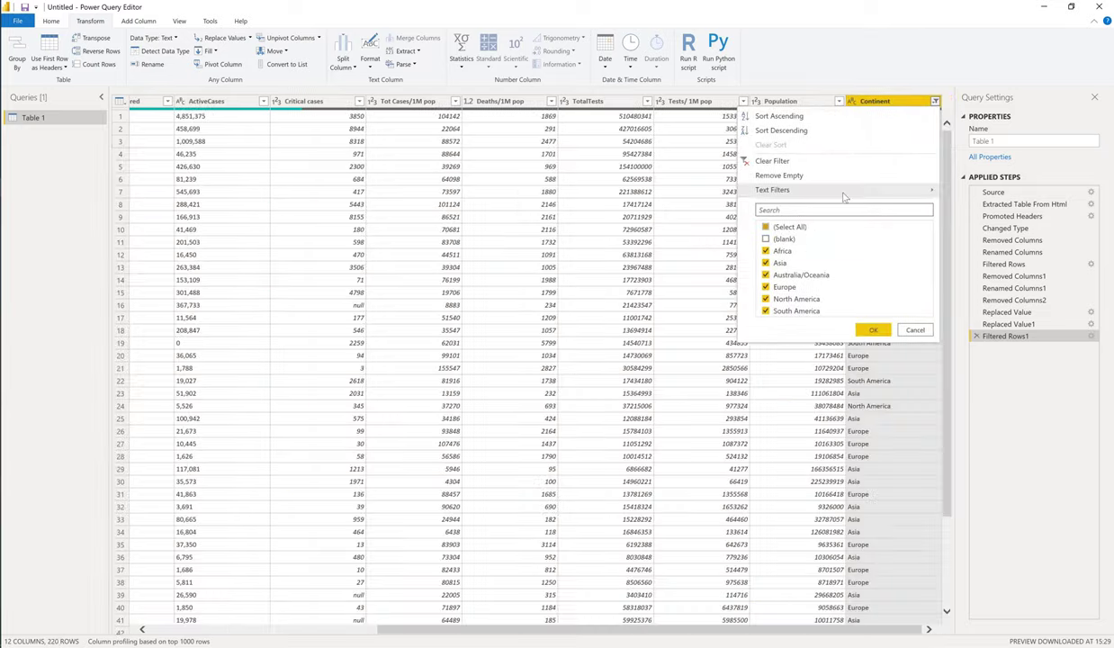
Replace the value Australia/Oceania with Oceania in the Continent column.
mouse_move(844, 195)
right_click(887, 101)
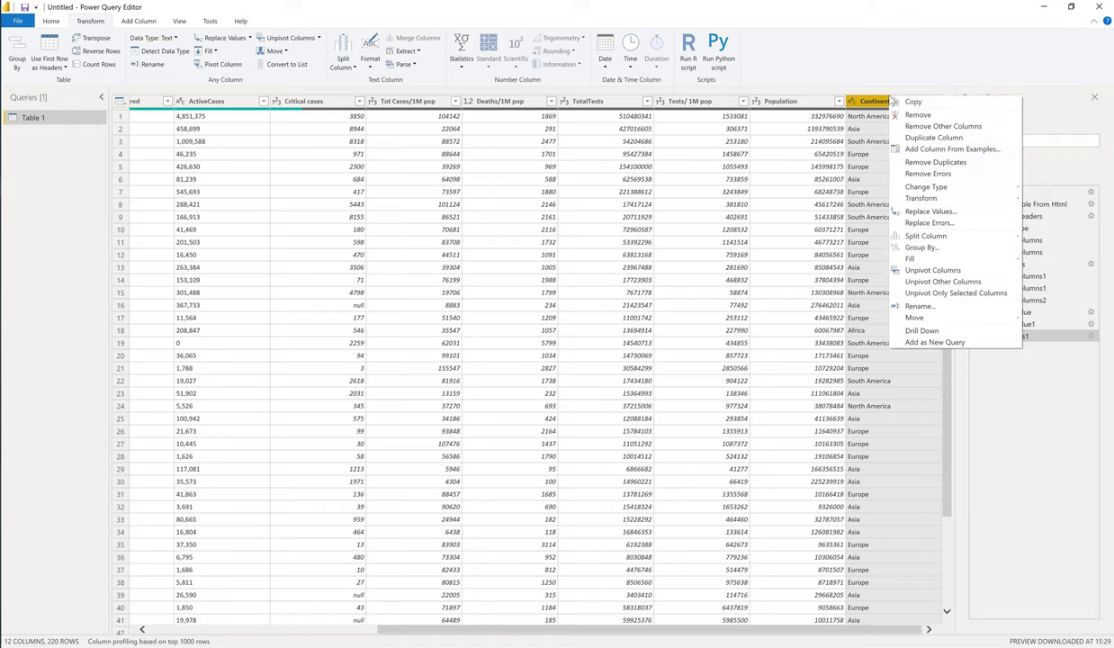
left_click(929, 210)
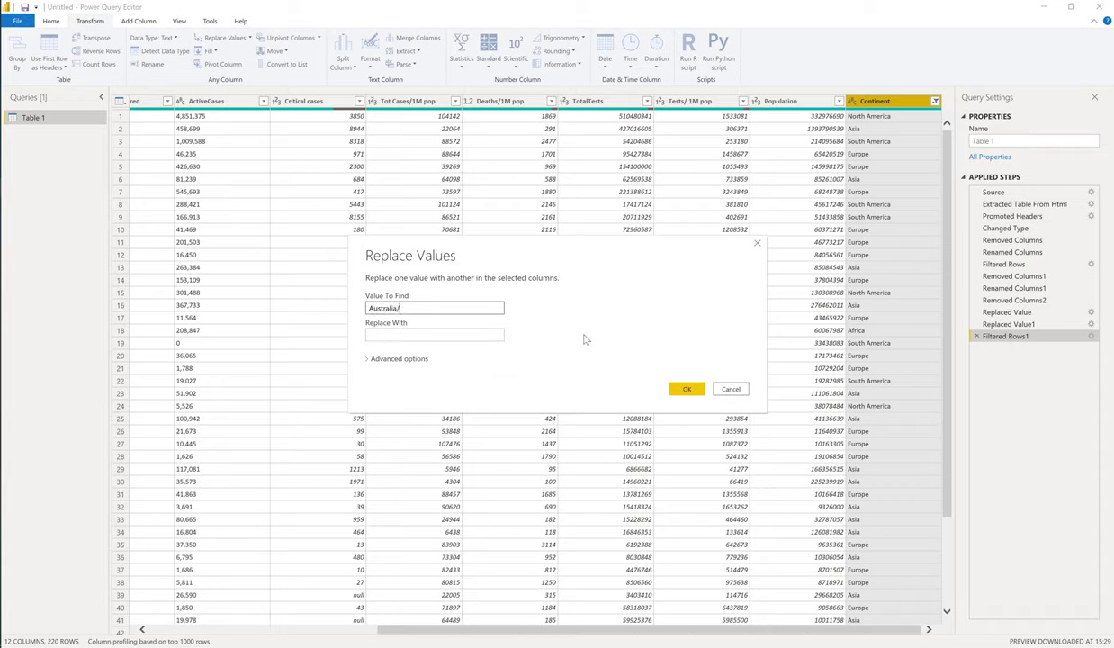
left_click(503, 335)
type("Ocea")
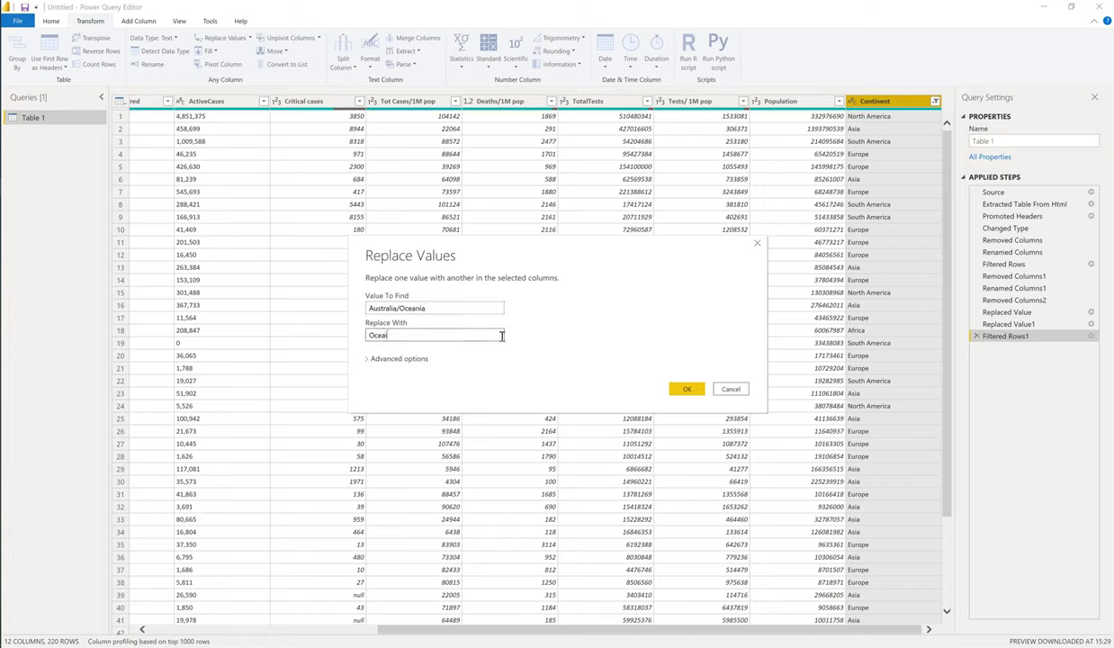
type("nia")
left_click(684, 389)
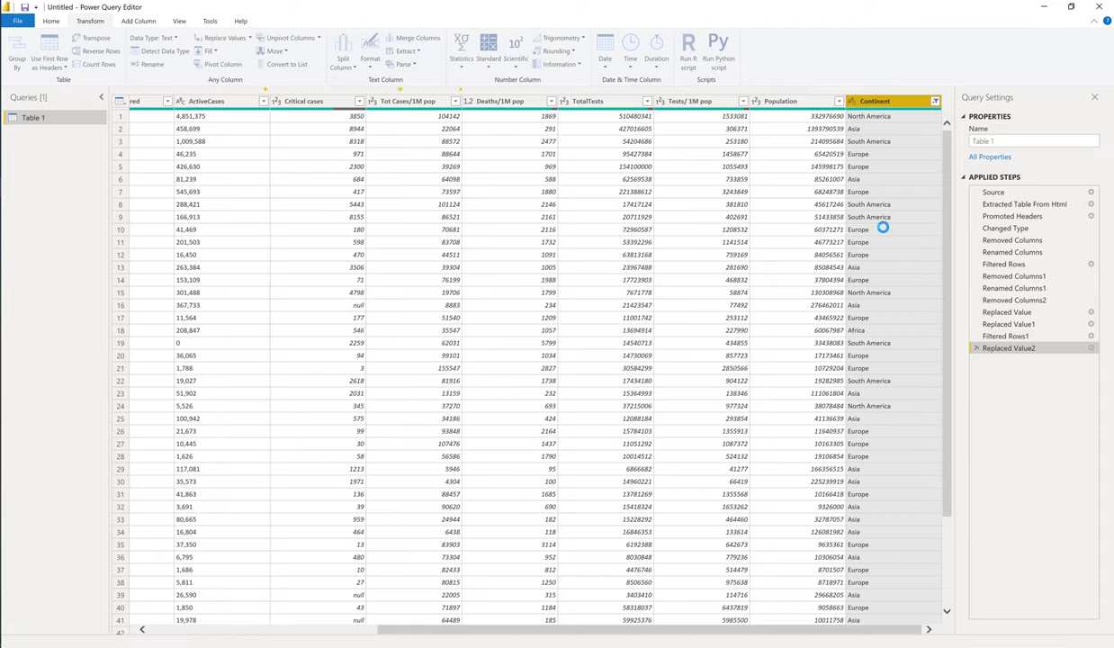
Examine the filter value lists of the Continent, Population, Tests/1M pop, TotalTests and Deaths/1M pop columns without changing any filter.
left_click(935, 101)
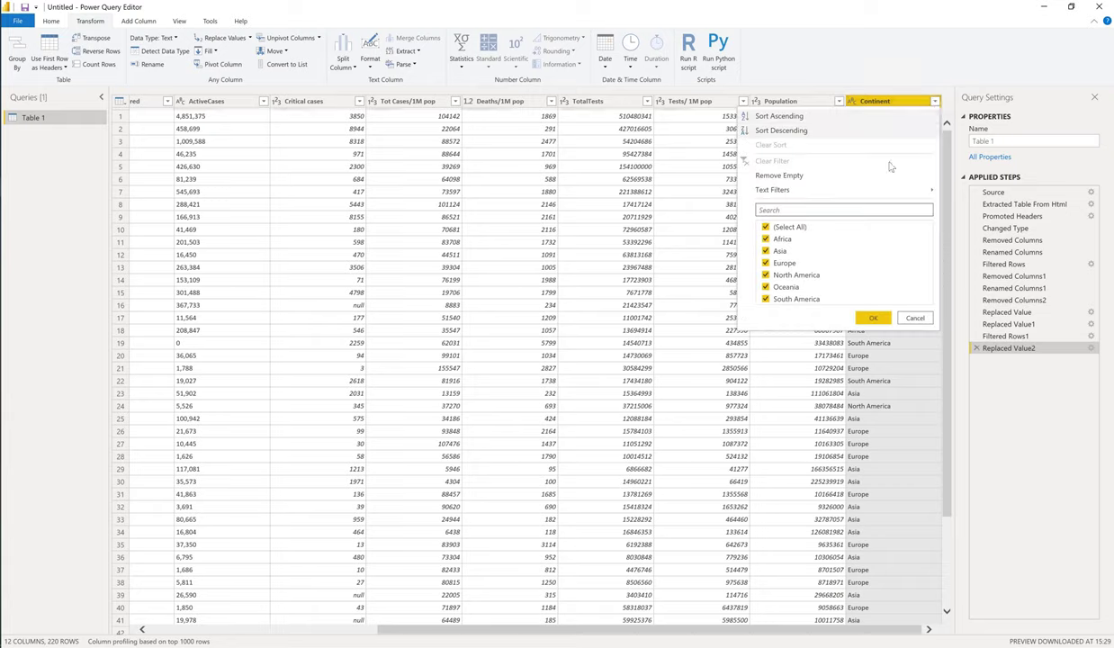
left_click(871, 406)
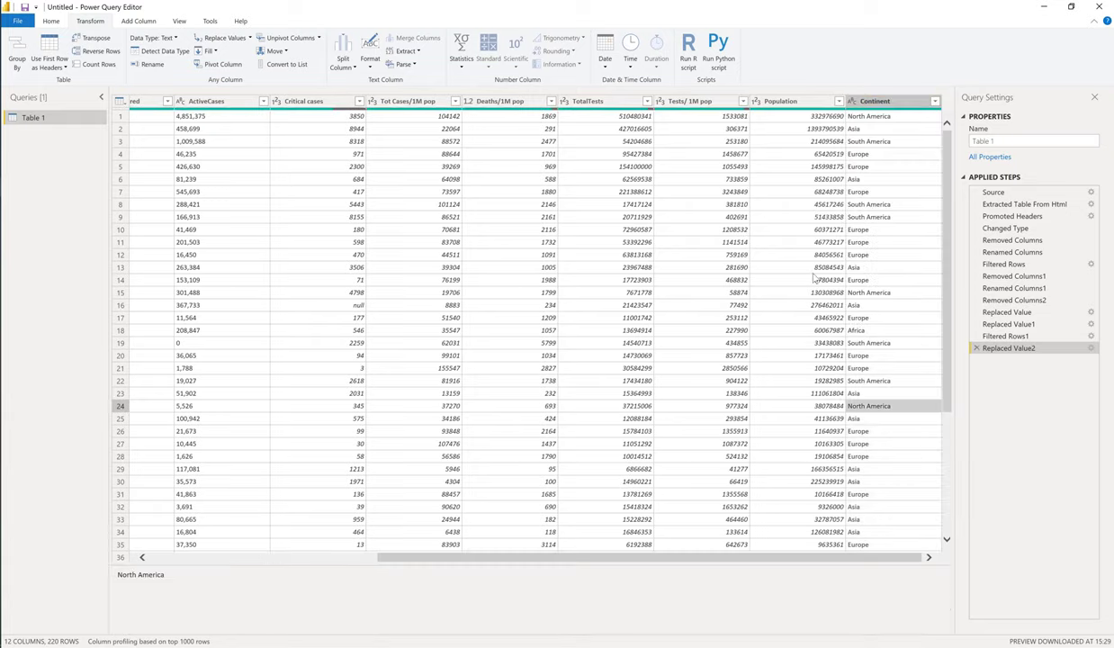
left_click(797, 180)
left_click(839, 101)
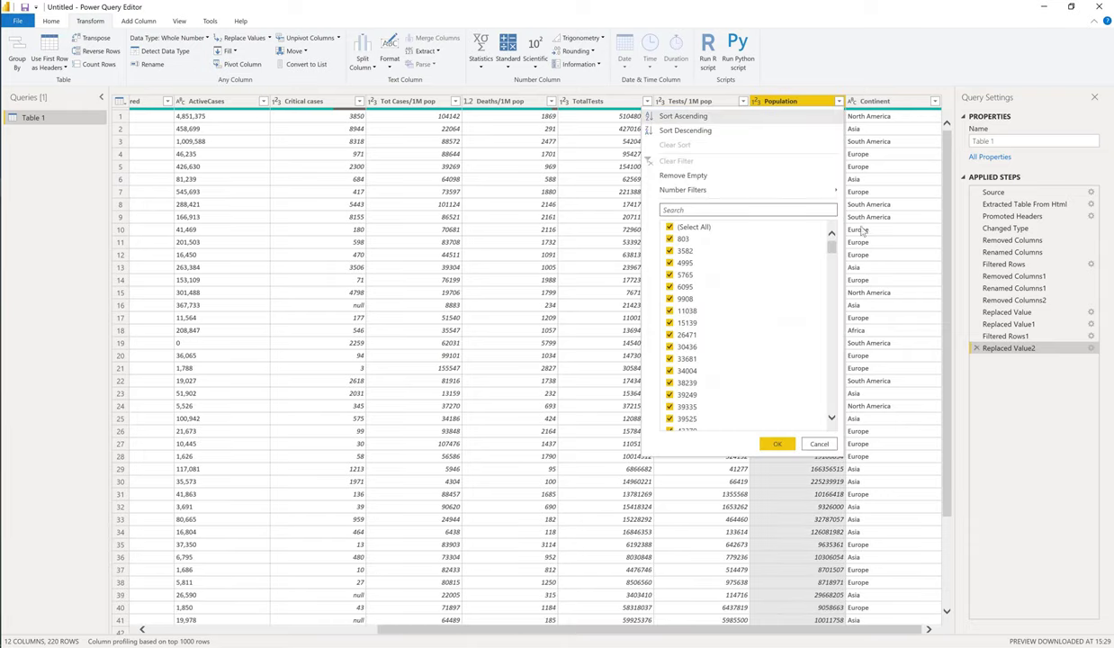
scroll(809, 270, "down", 10)
scroll(826, 354, "down", 5)
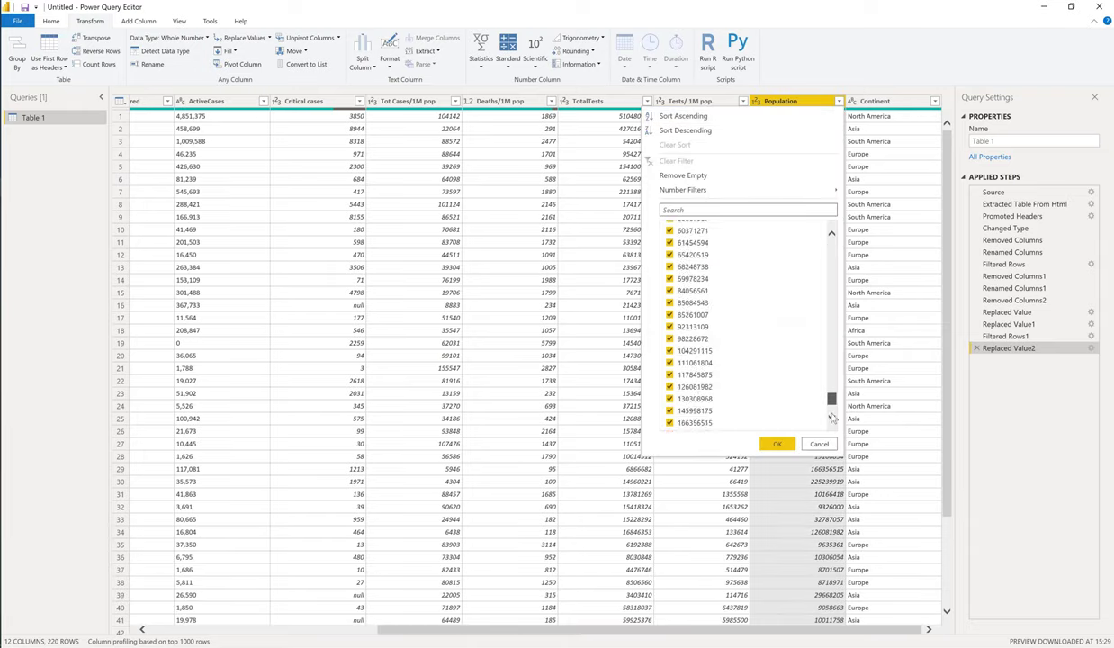
left_click(817, 444)
left_click(743, 100)
left_click_drag(734, 252, 733, 435)
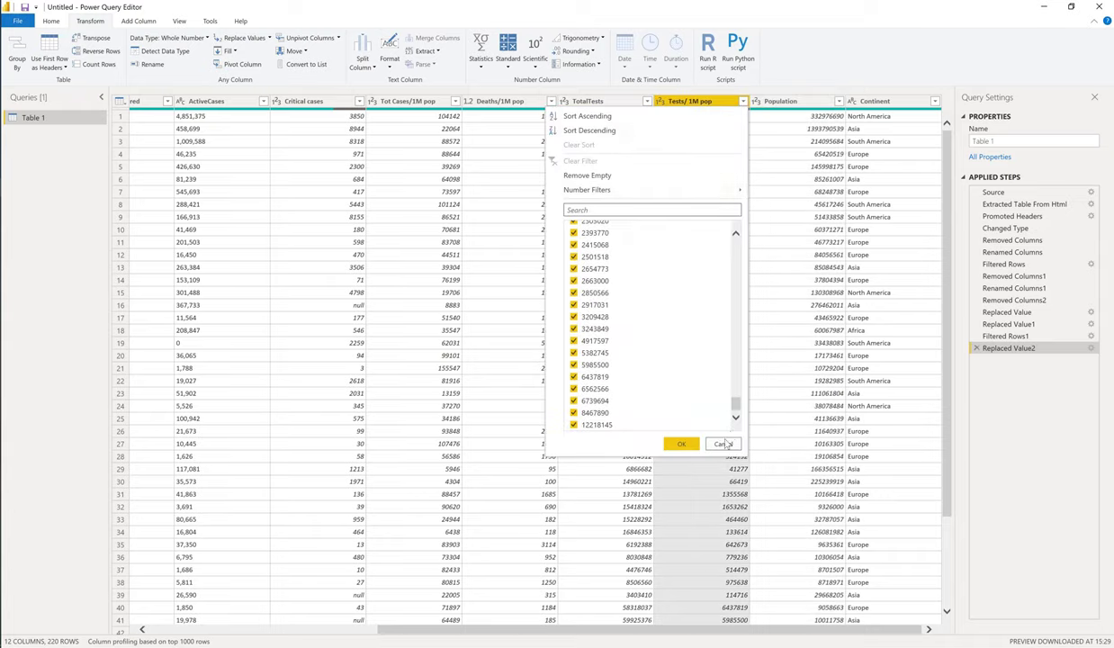
left_click(722, 444)
left_click(590, 101)
left_click(647, 102)
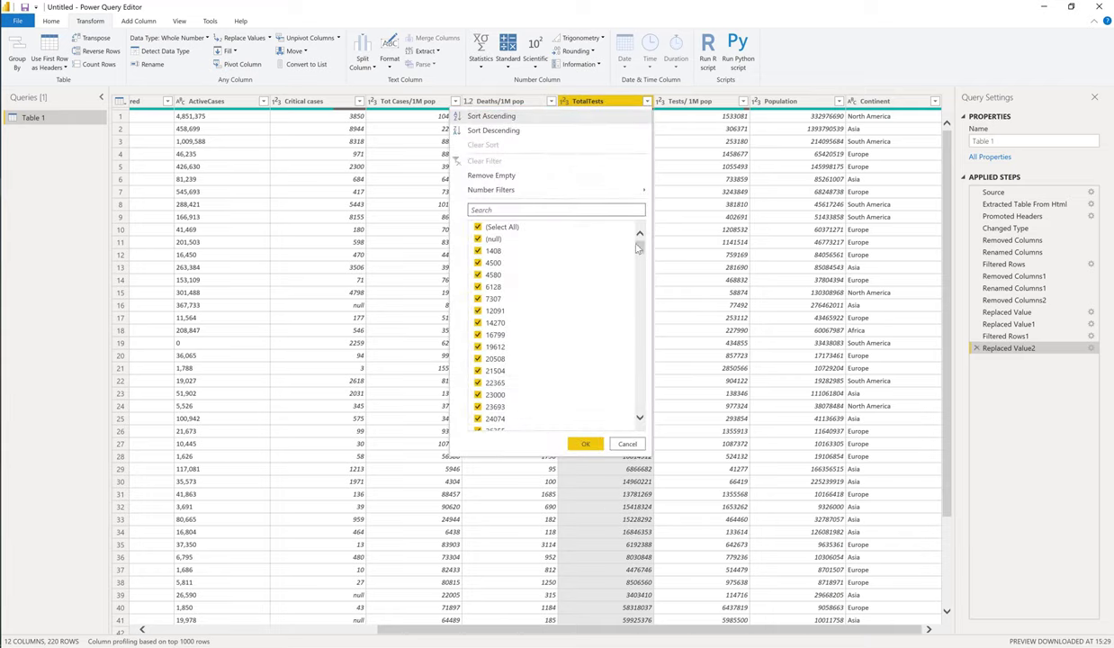
left_click_drag(630, 245, 634, 414)
left_click(551, 100)
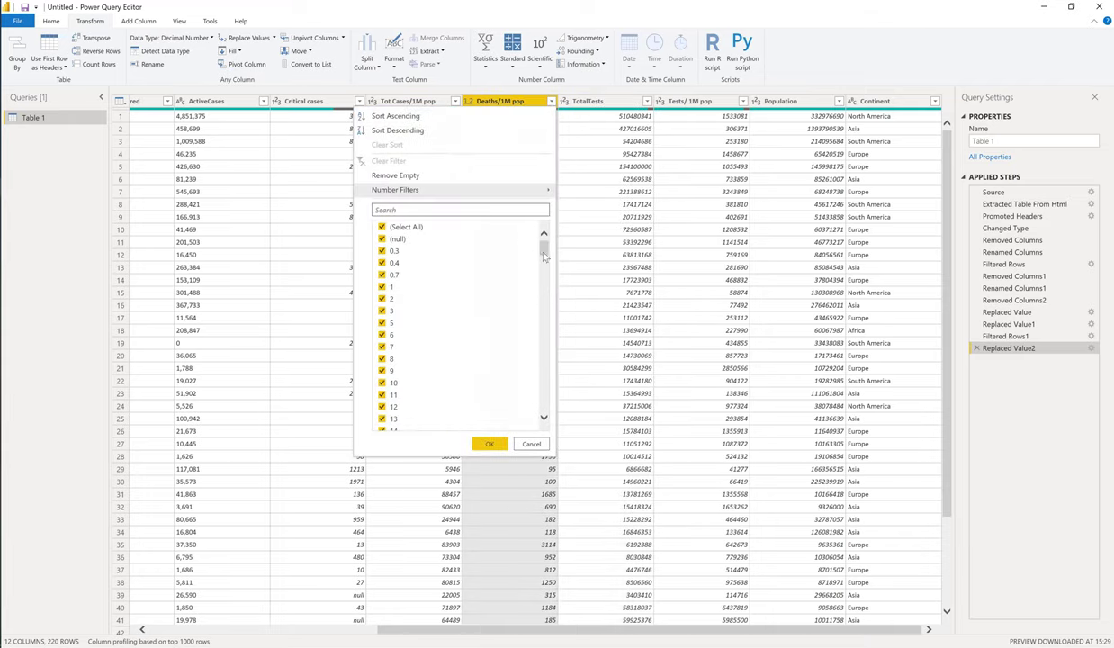
left_click_drag(544, 238, 529, 410)
left_click(521, 443)
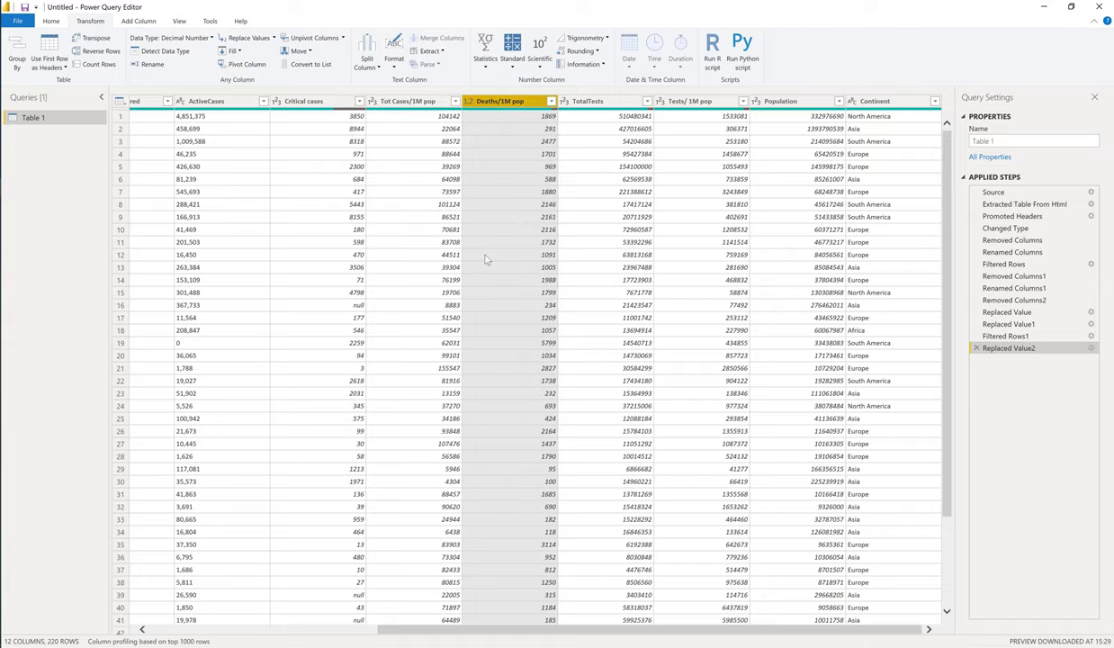
left_click(430, 217)
scroll(423, 213, "left", 10)
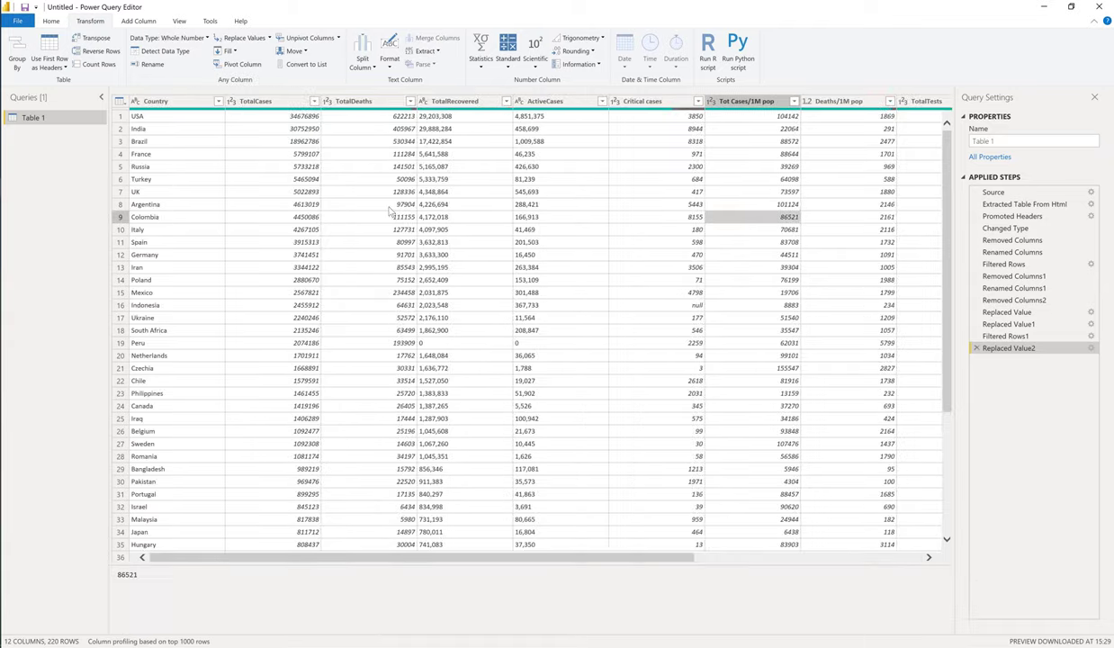
Replace the value USA with "United states of America" in the Country column.
left_click(184, 142)
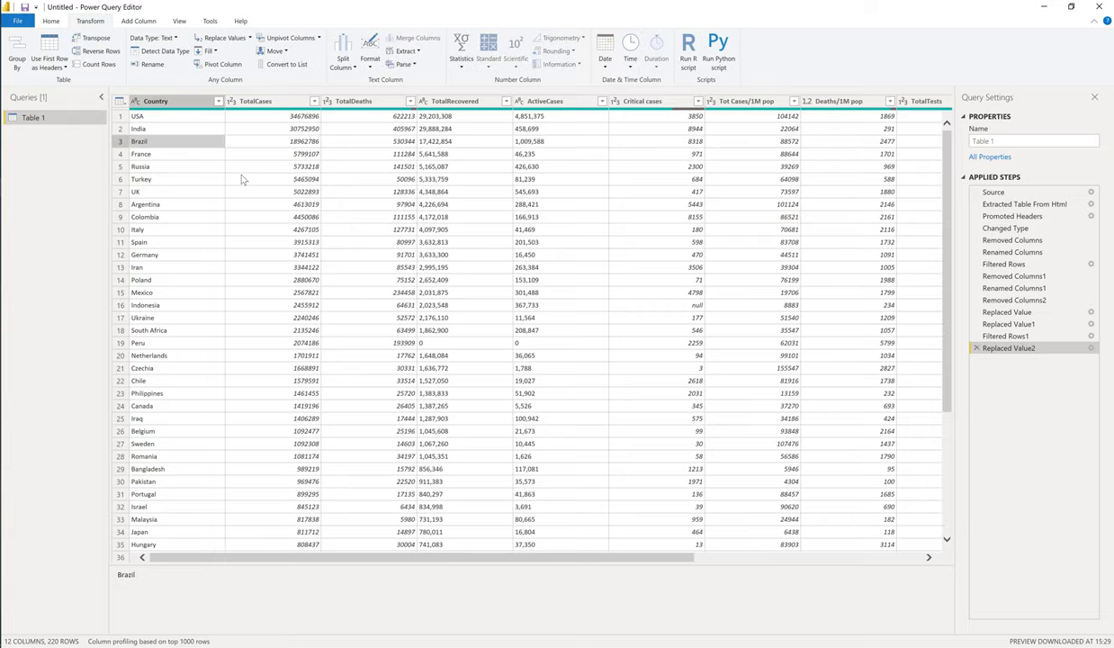
right_click(200, 101)
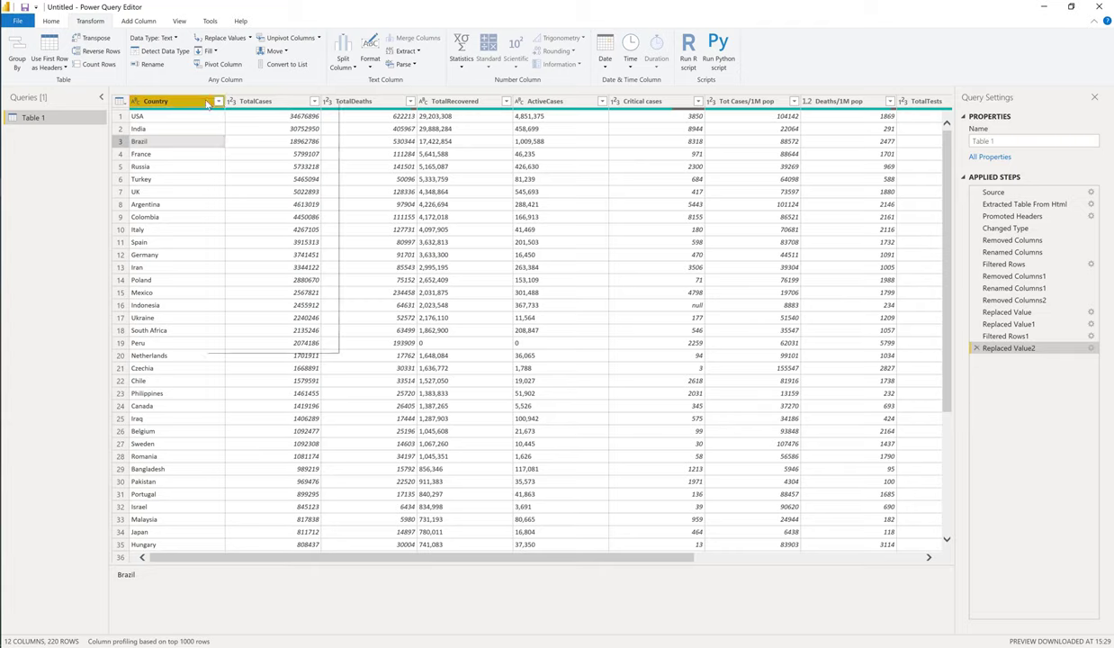
left_click(150, 119)
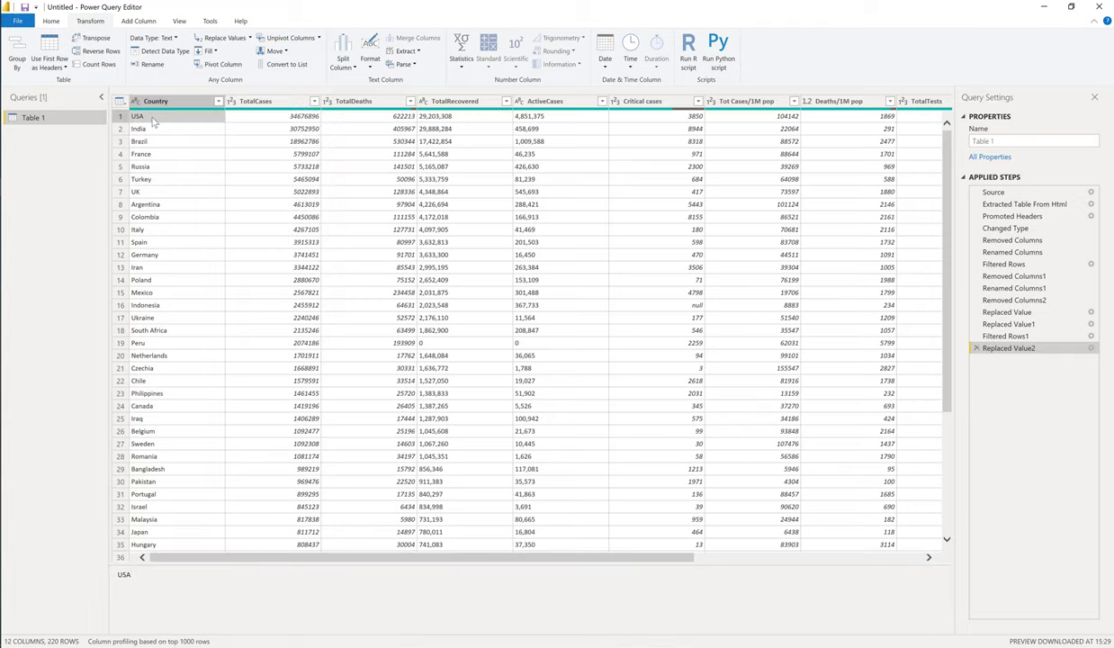
right_click(153, 122)
mouse_move(171, 141)
left_click(254, 206)
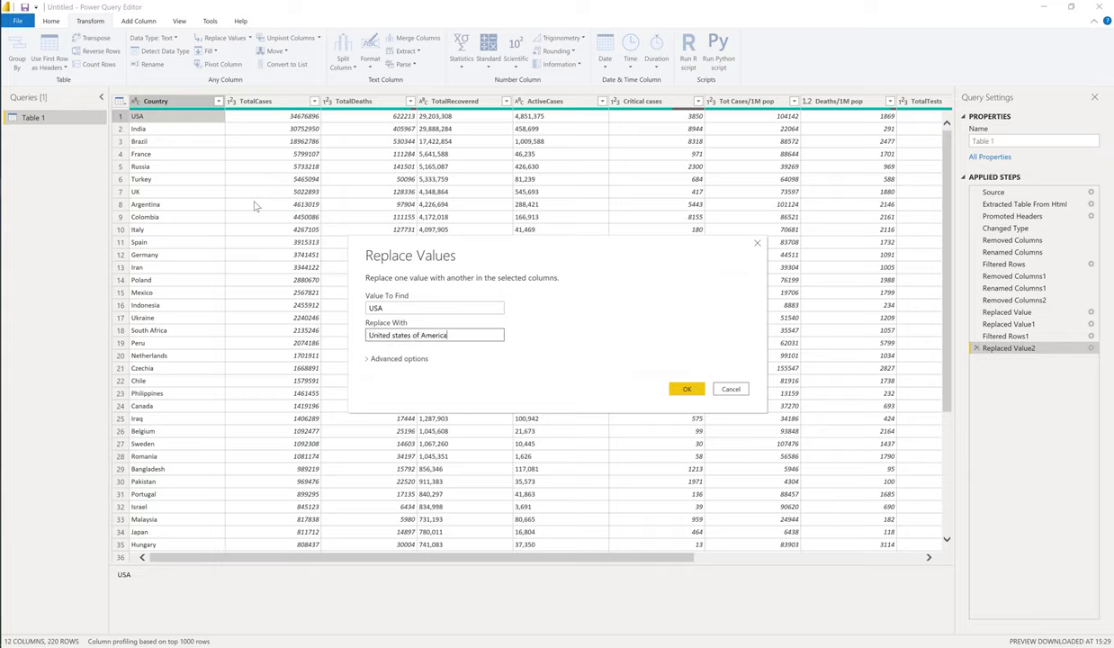
left_click(680, 388)
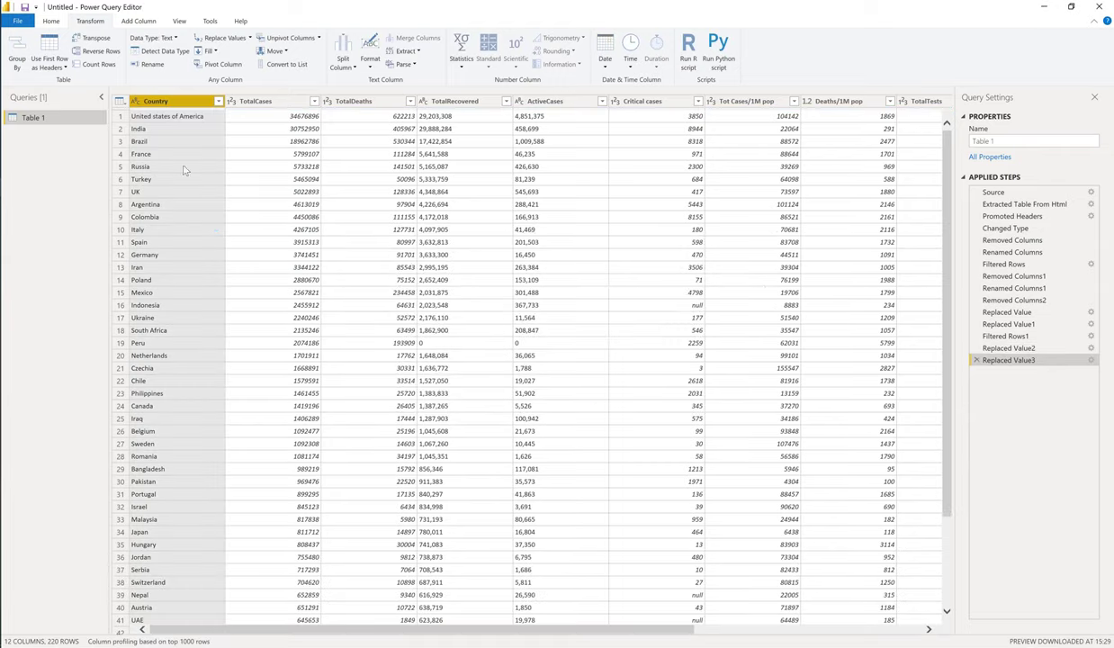
left_click(169, 141)
left_click(178, 292)
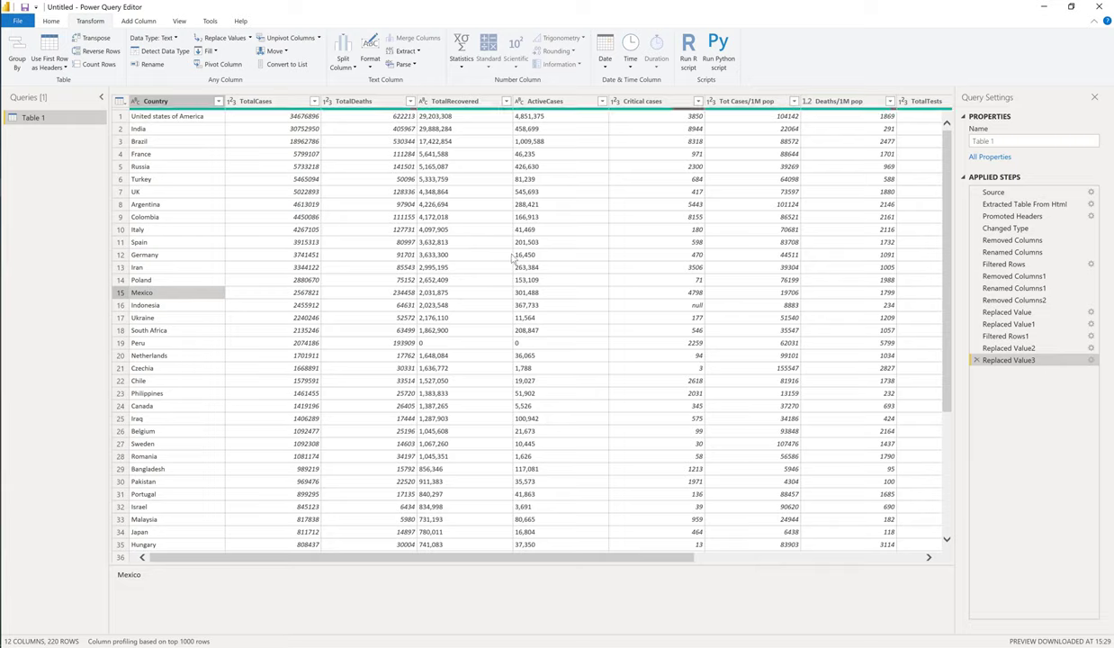
left_click(178, 154)
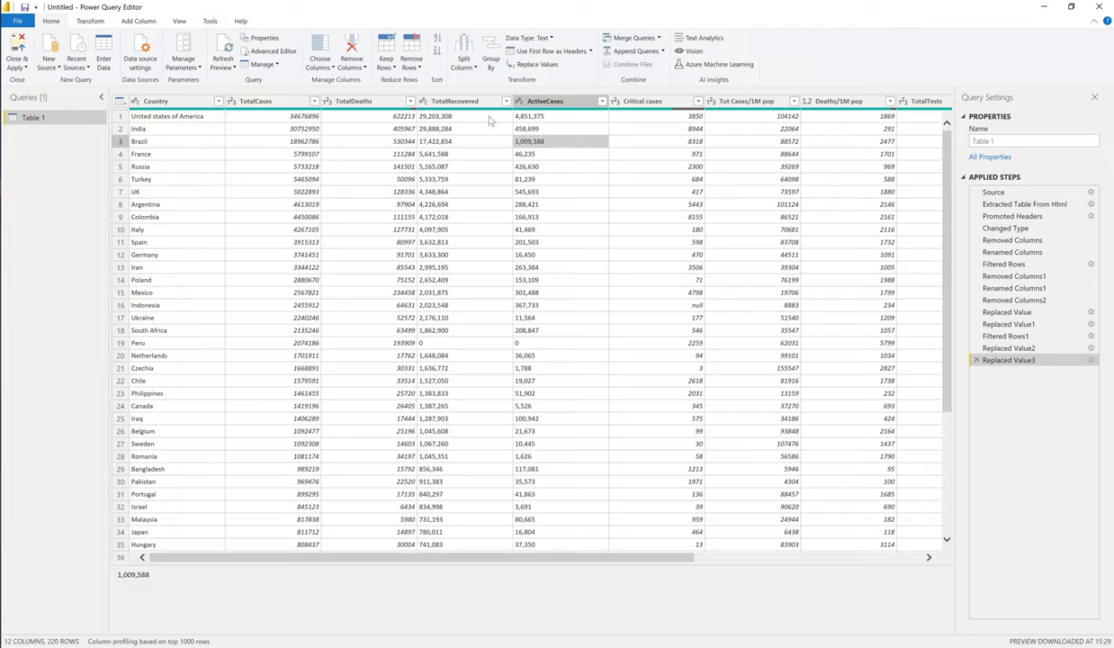
Change the data type of the TotalRecovered column from text to Whole Number.
left_click(458, 101)
right_click(473, 102)
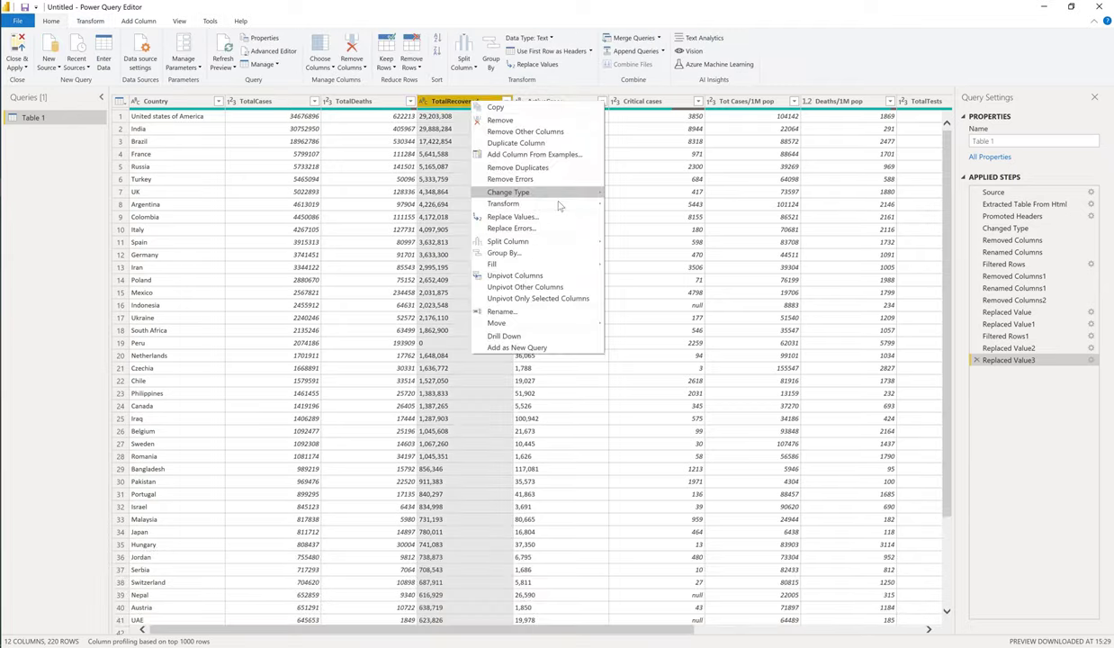
mouse_move(561, 198)
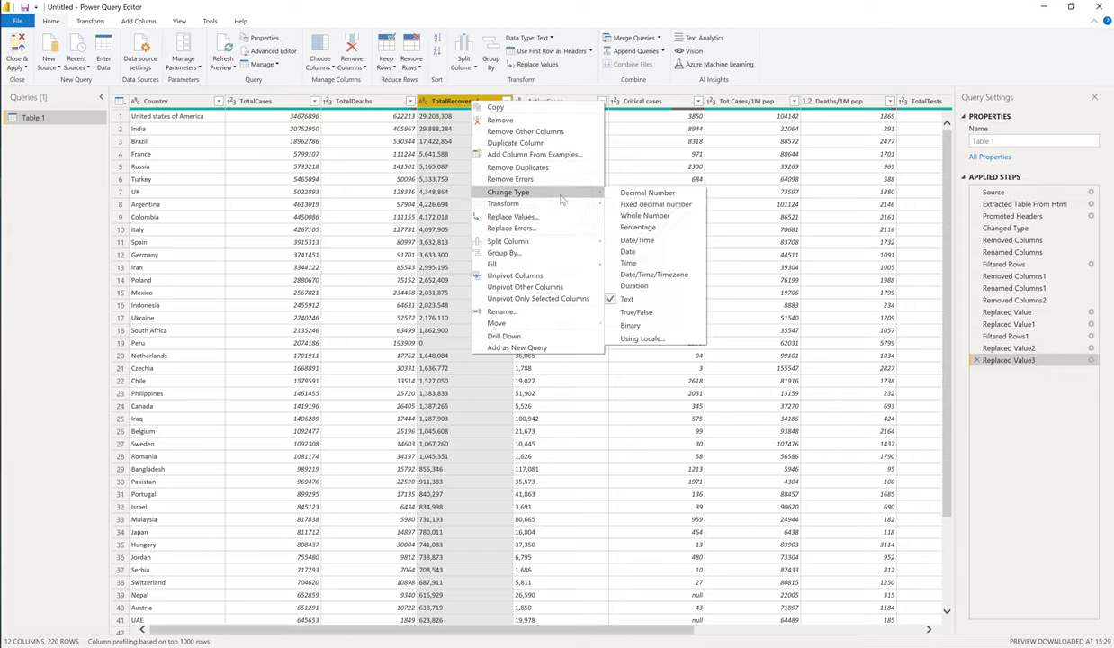
left_click(641, 216)
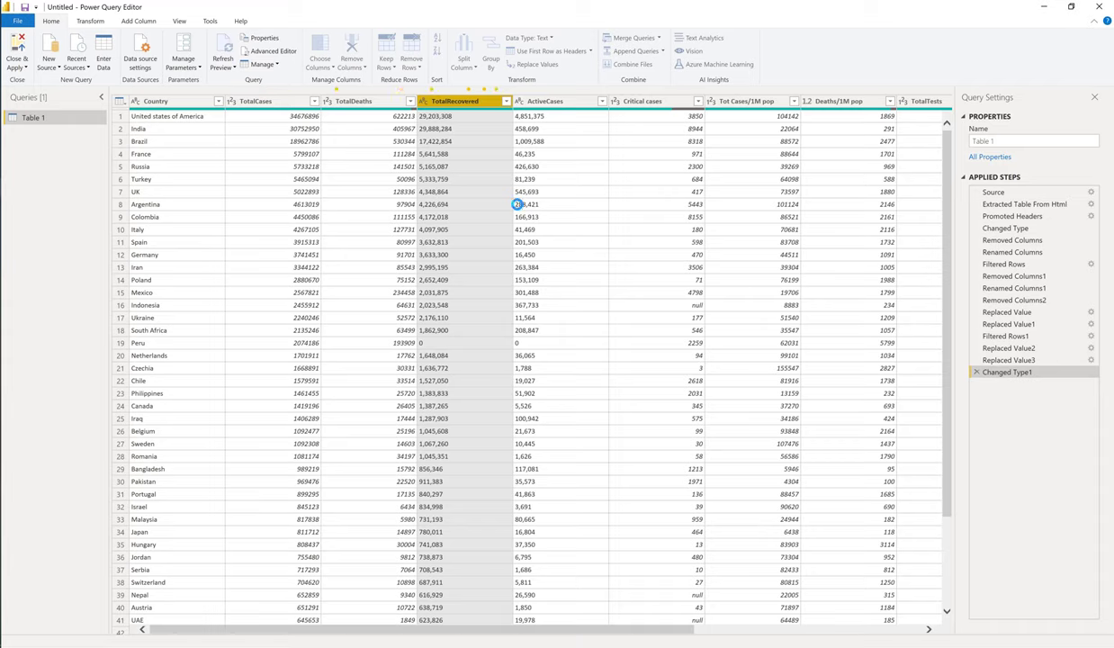
Change the data type of the ActiveCases column from text to Whole Number.
left_click(546, 100)
right_click(552, 102)
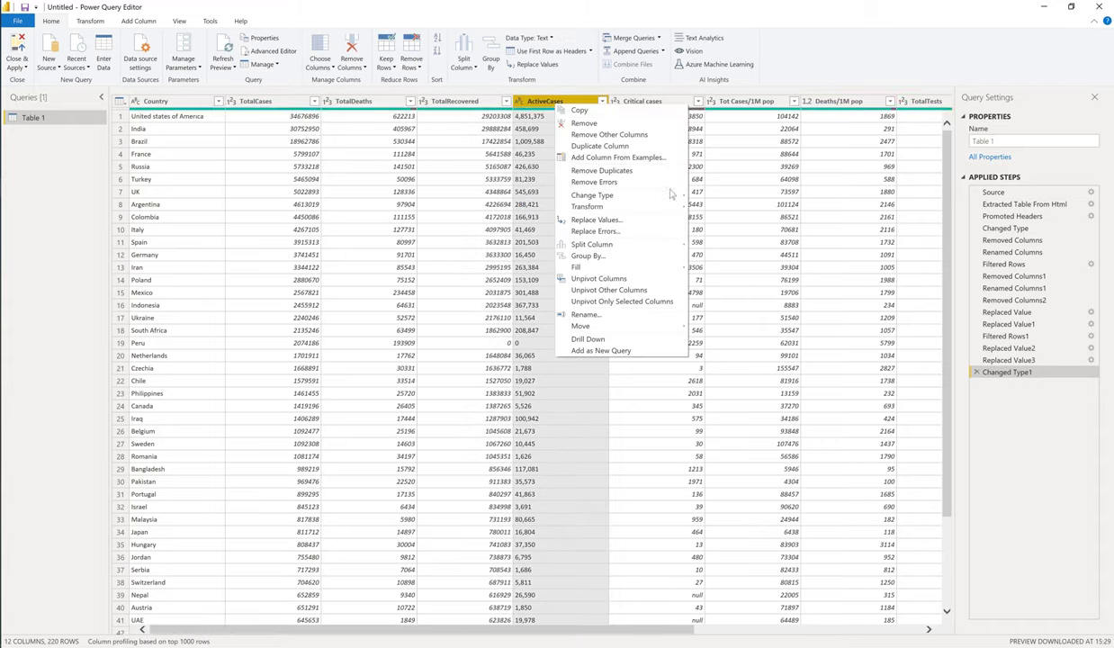
mouse_move(673, 199)
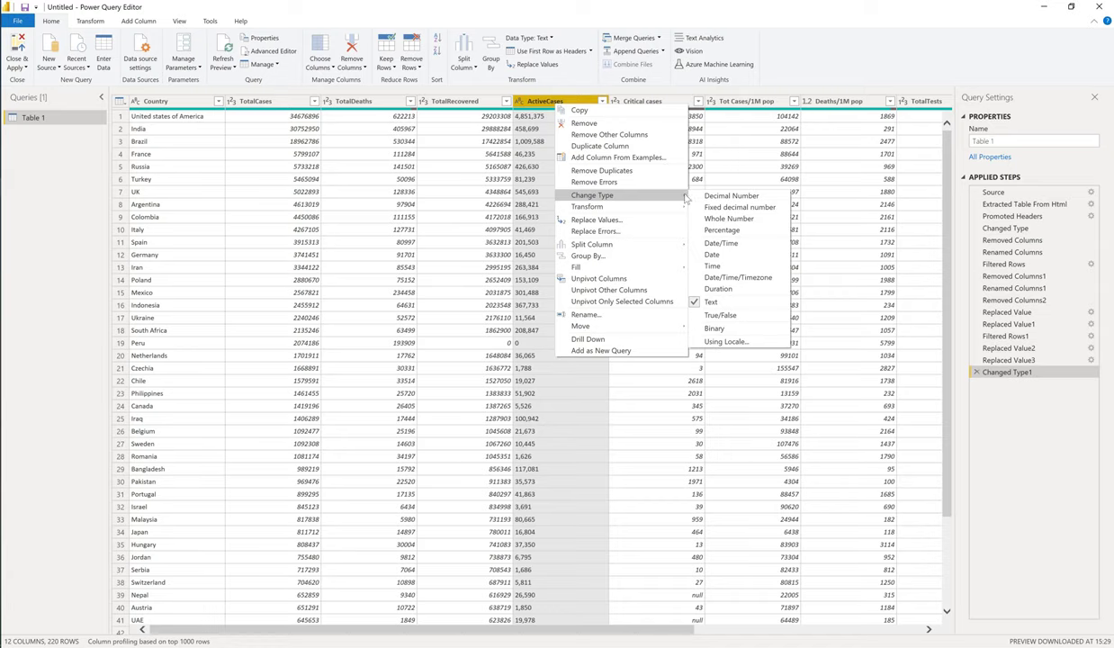
left_click(729, 219)
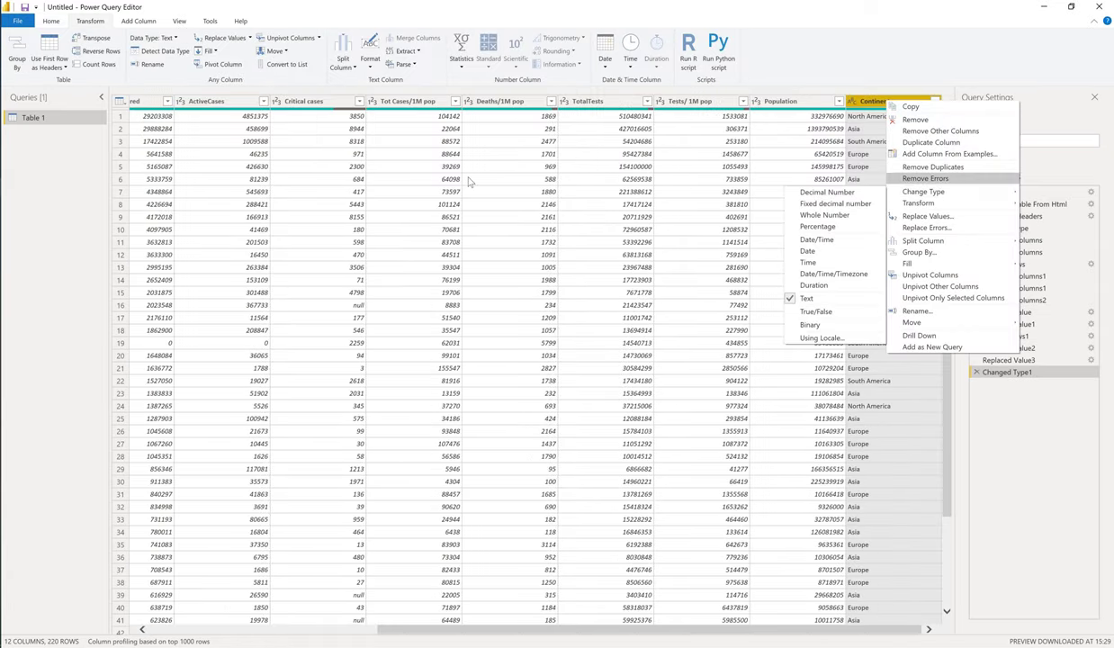
Apply the query changes and close the query editor to load the cleaned table into the report.
left_click(509, 179)
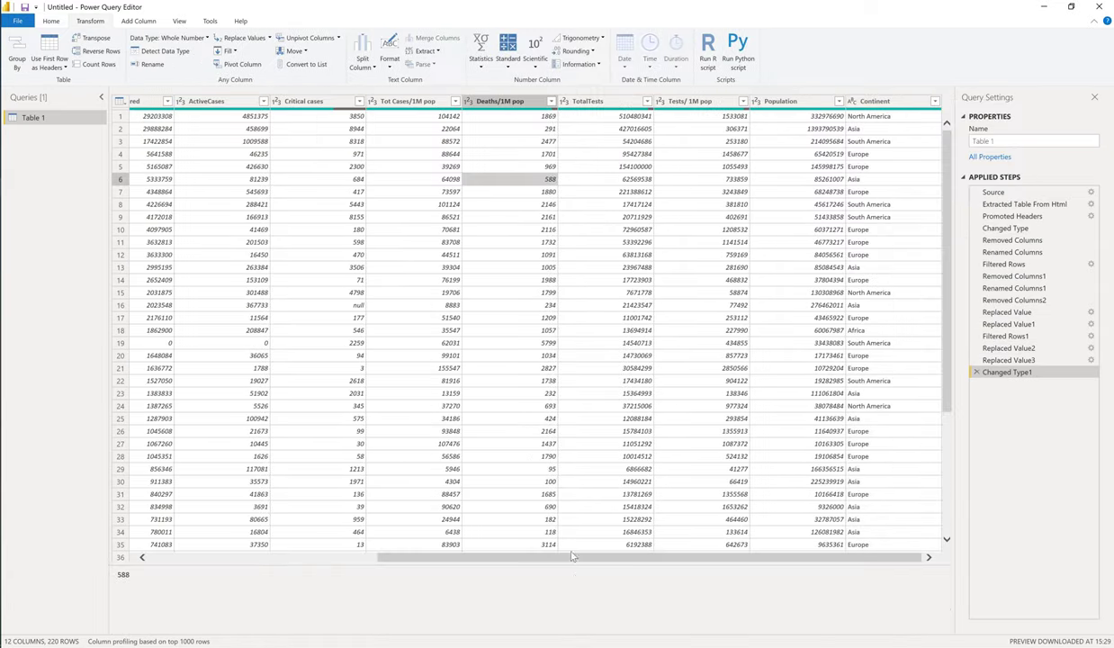
scroll(450, 360, "left", 5)
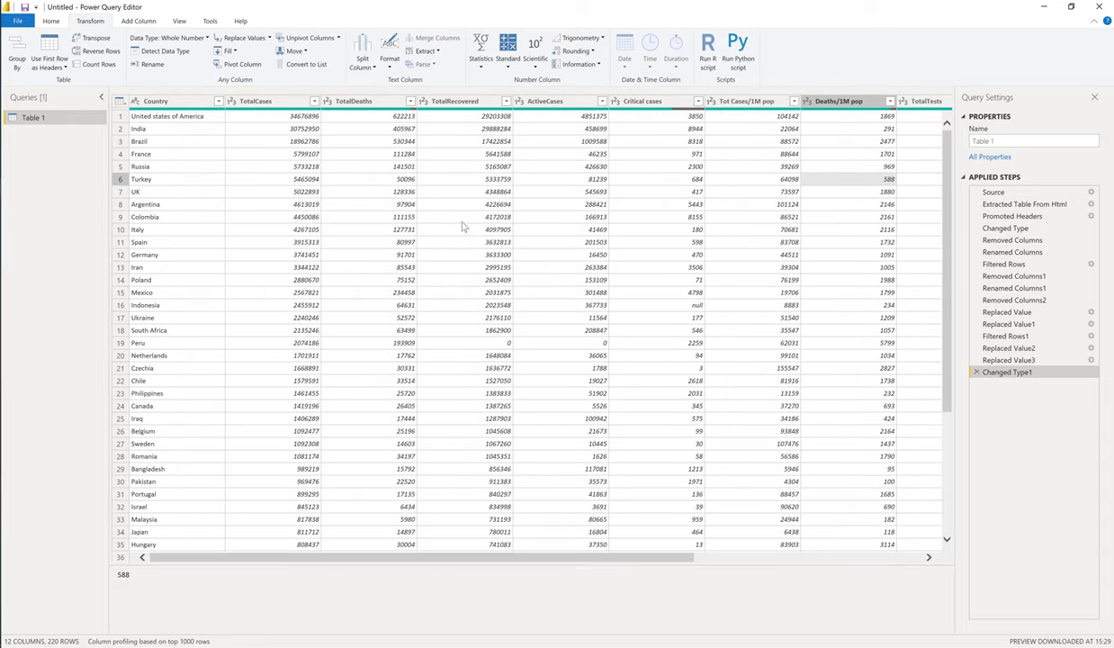
left_click(279, 232)
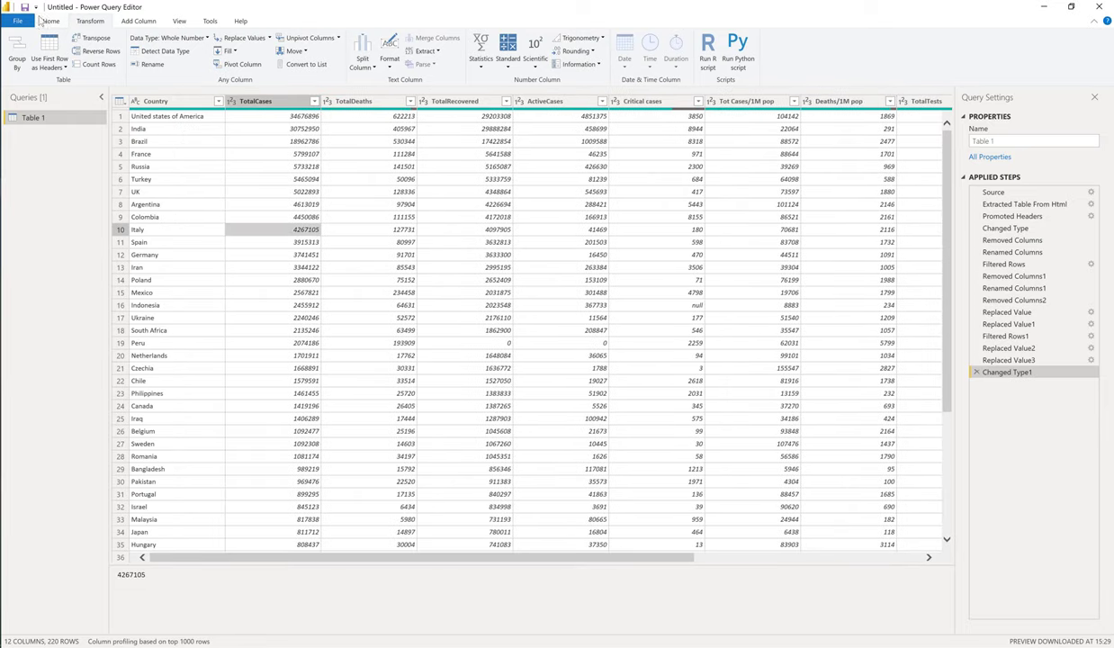
left_click(49, 23)
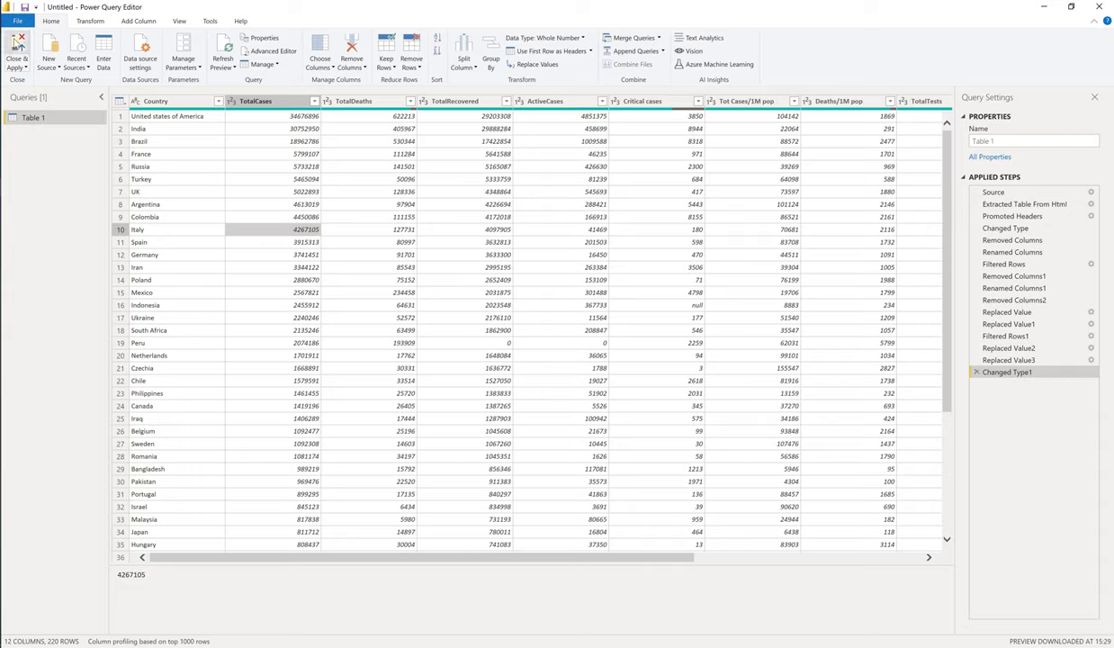
left_click(18, 45)
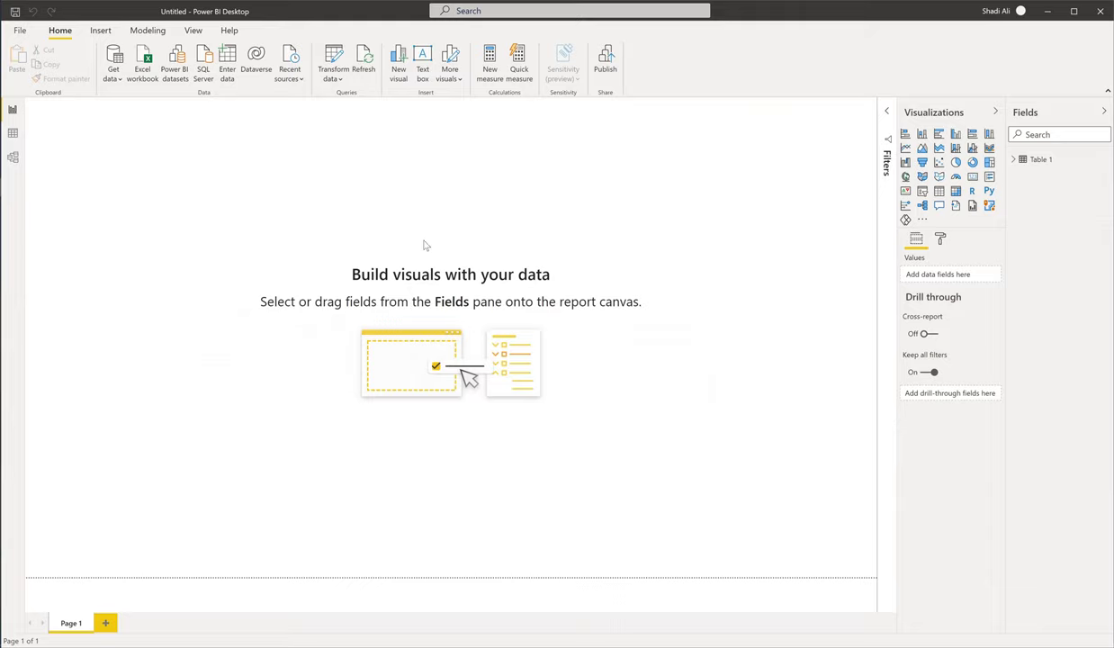
Insert a text box on Page 1 and enlarge it to cover the page's full width and height.
left_click(419, 56)
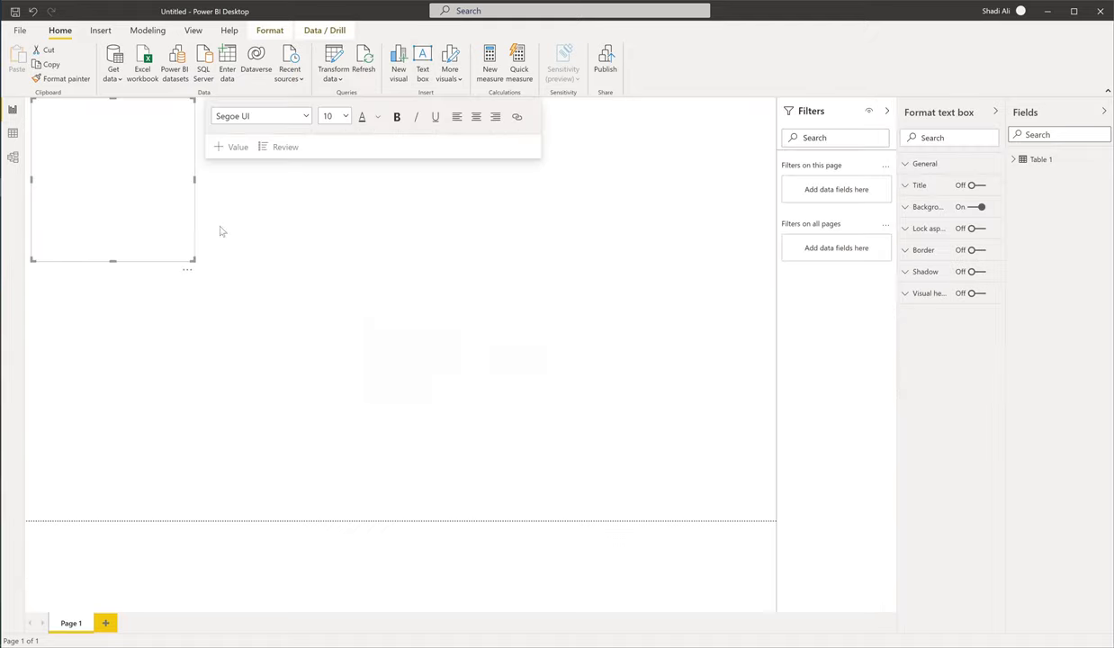
left_click_drag(194, 180, 774, 179)
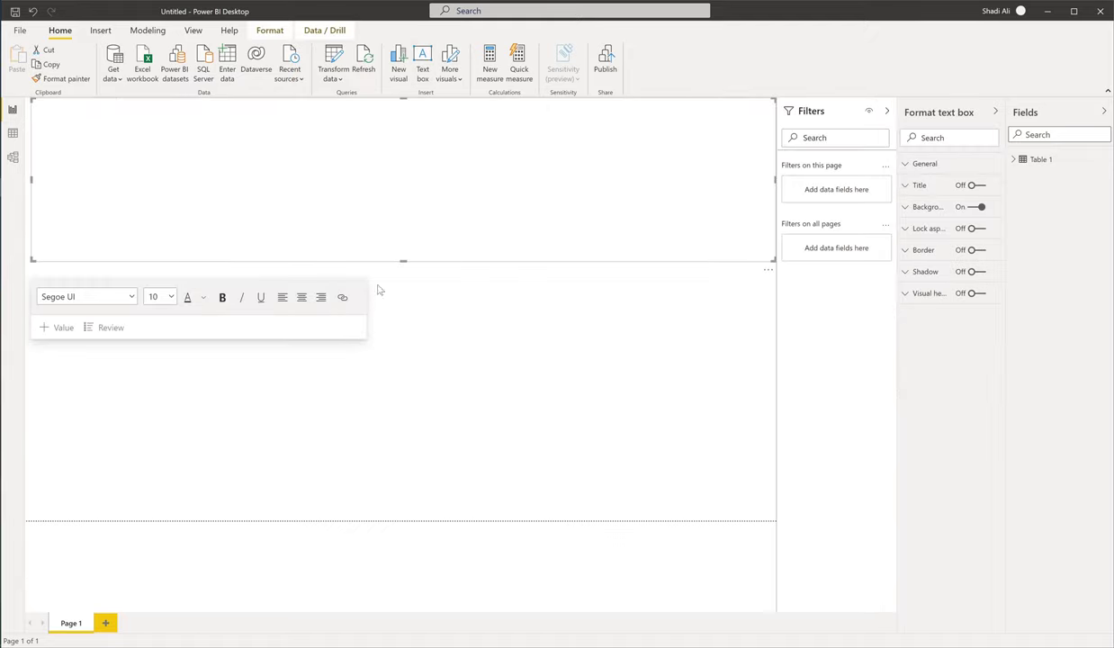
left_click_drag(411, 265, 412, 519)
Write a numbered list in the text box: heap map of active cases, then countries/continents with highest infection, death and recovery rates and critical cases.
left_click(51, 154)
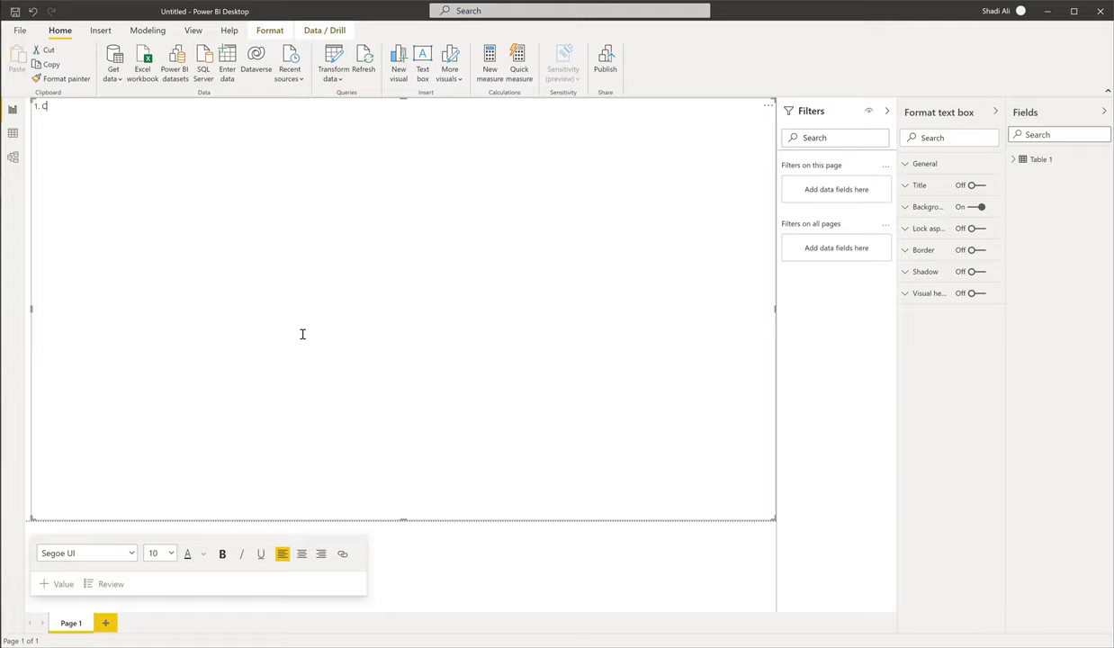
type("1. Create a heap map of active cas")
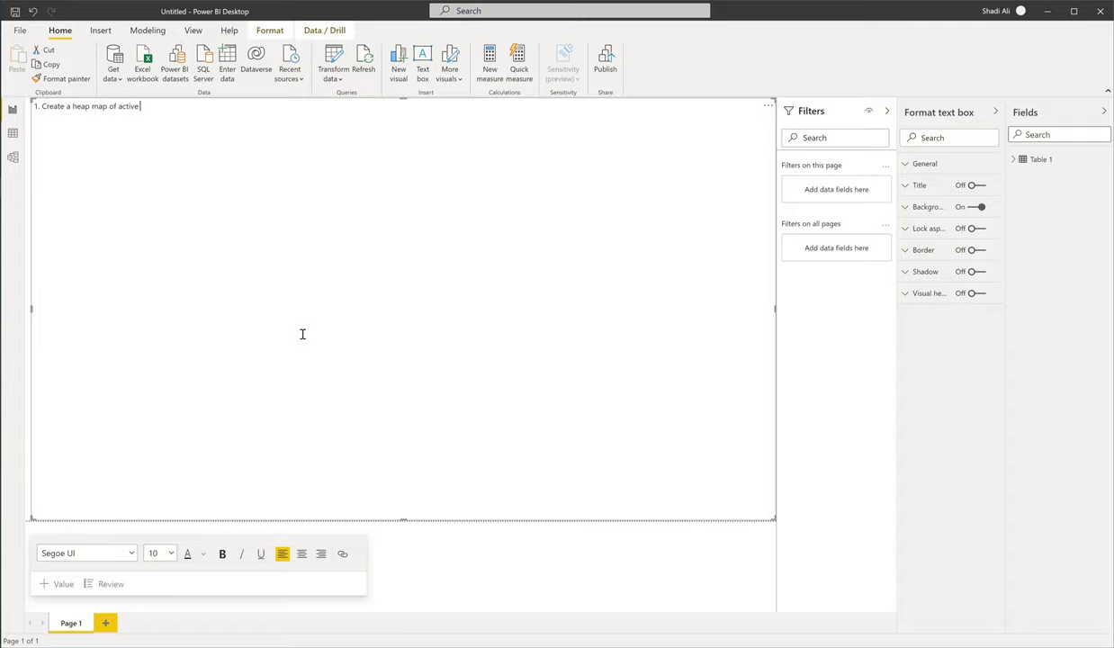
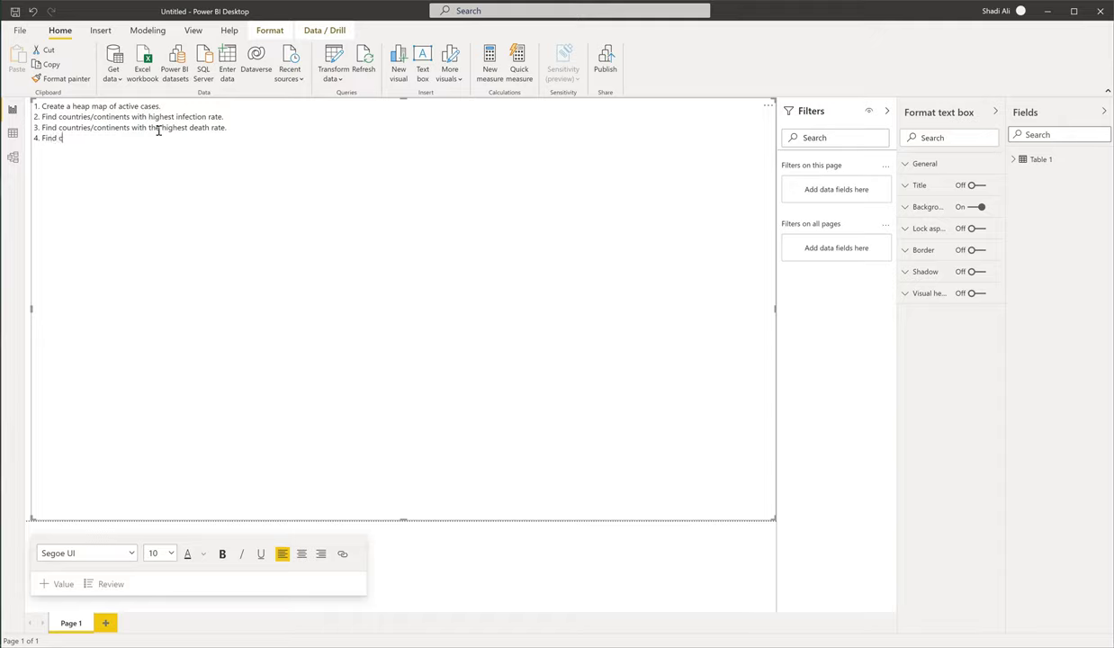
type("ountries/continents with the highe")
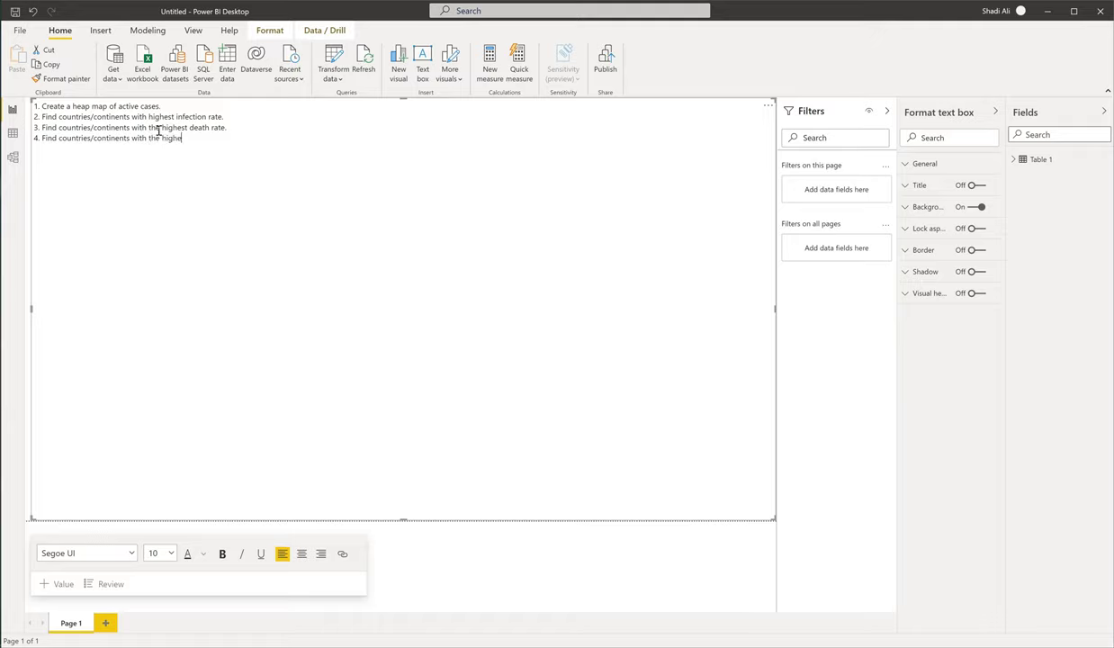
type("st recovery rate.")
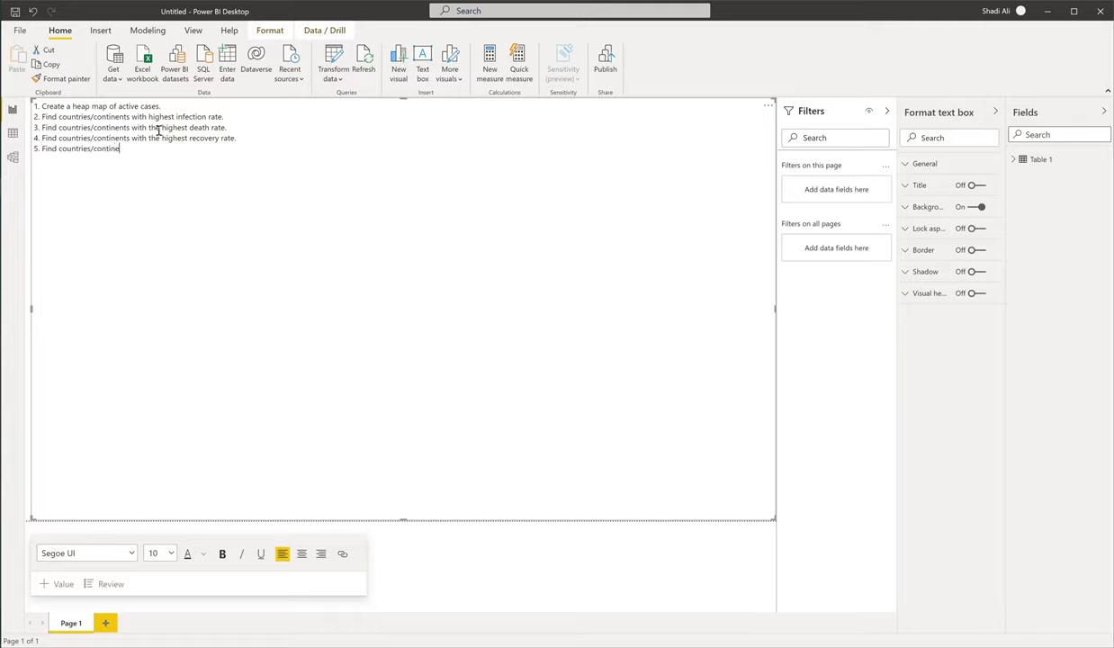
type("he highest critical cases.")
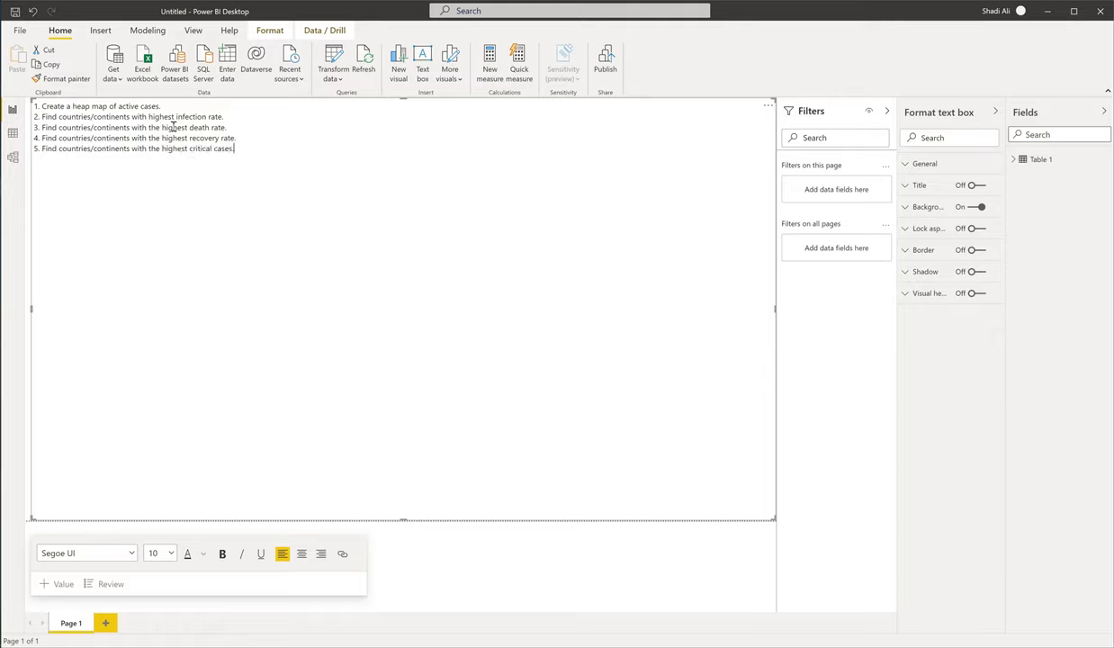
Set the font size of the whole five-item list to 20 and keep the text left-aligned.
left_click_drag(237, 149, 27, 101)
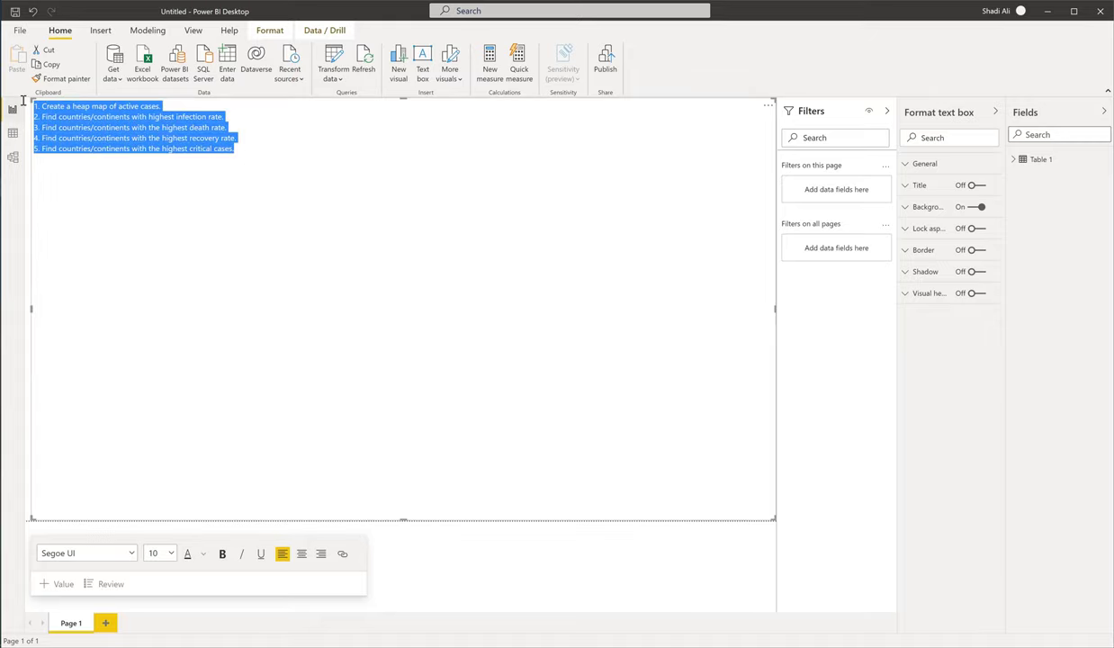
left_click(164, 554)
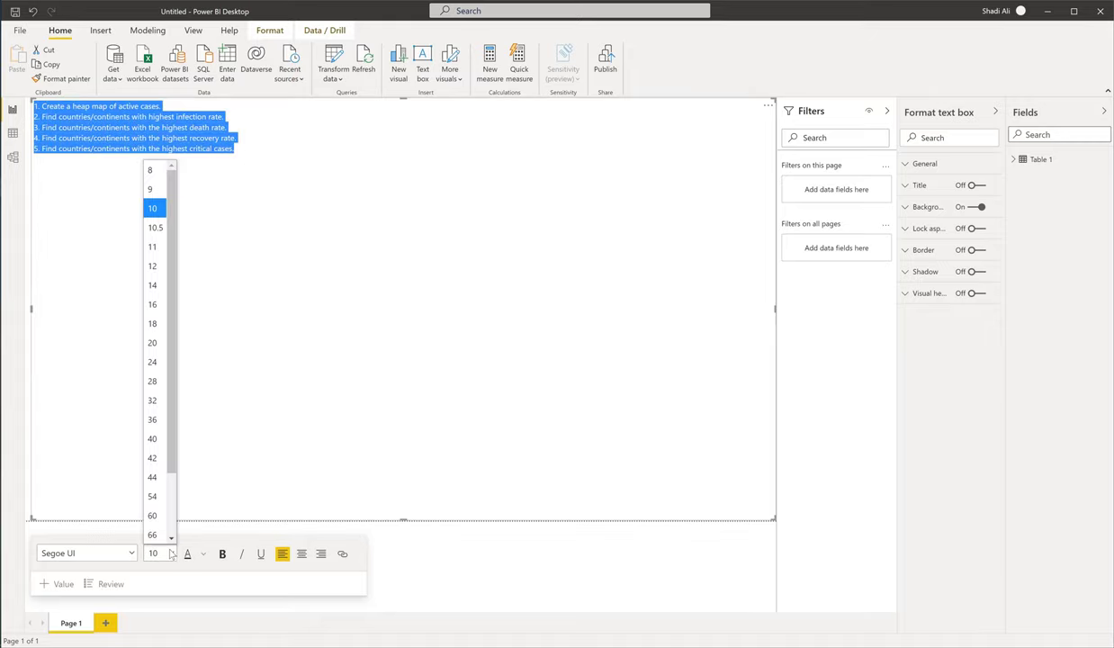
left_click(161, 346)
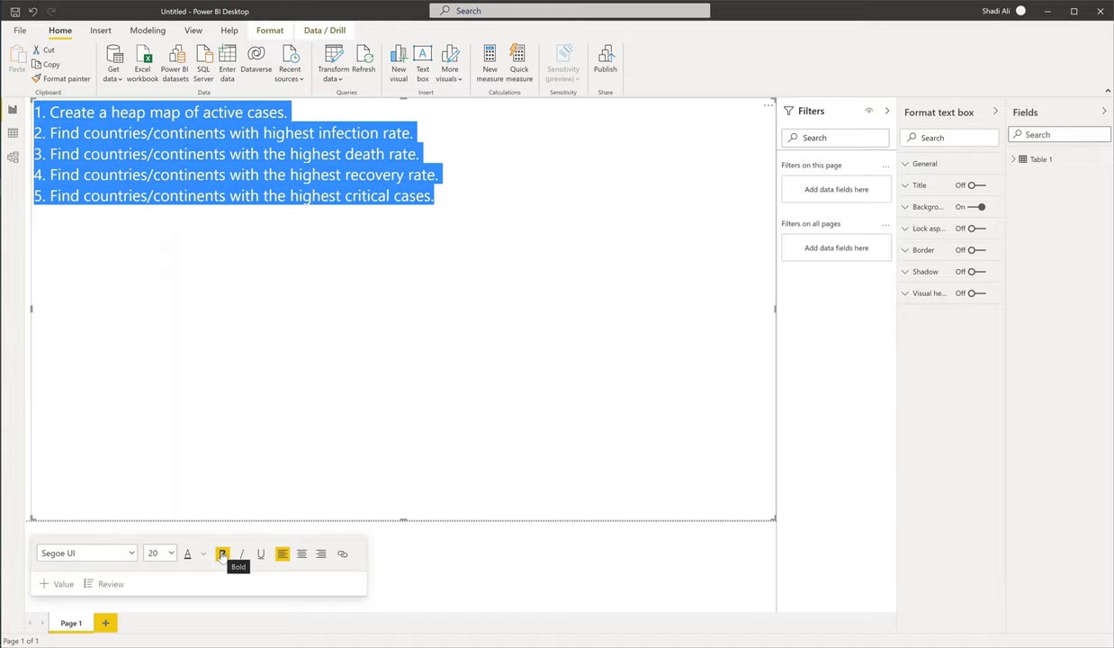
left_click(301, 553)
left_click(282, 554)
Shrink the list's text box by lowering its upper edge to leave a blank strip above, and deselect it.
left_click_drag(396, 100, 409, 216)
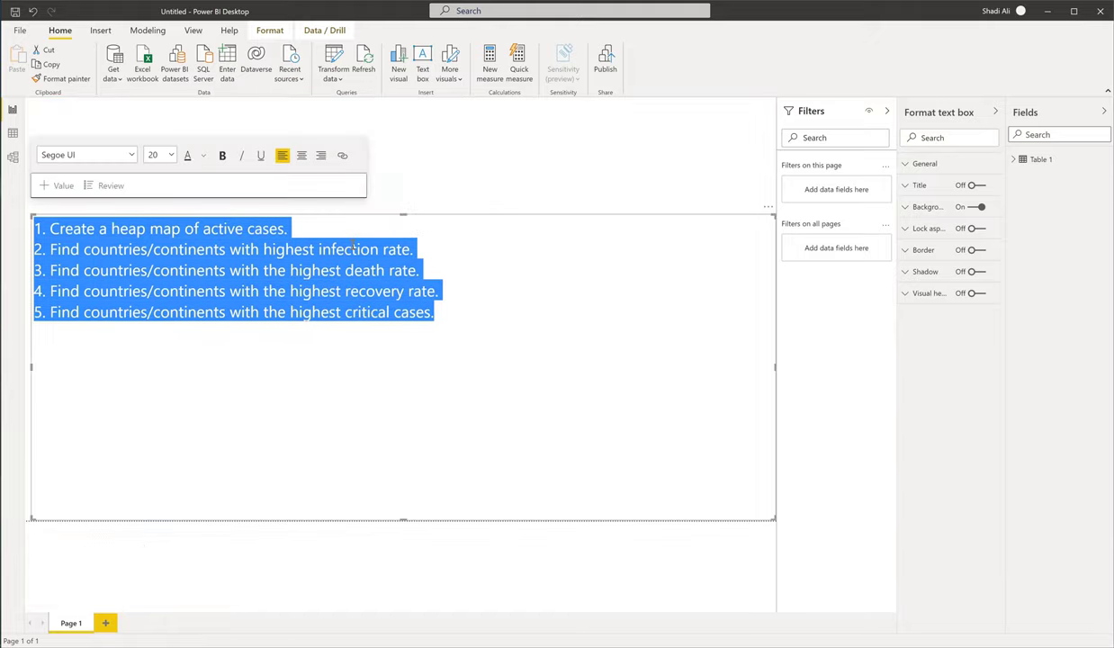
left_click(393, 181)
left_click(372, 142)
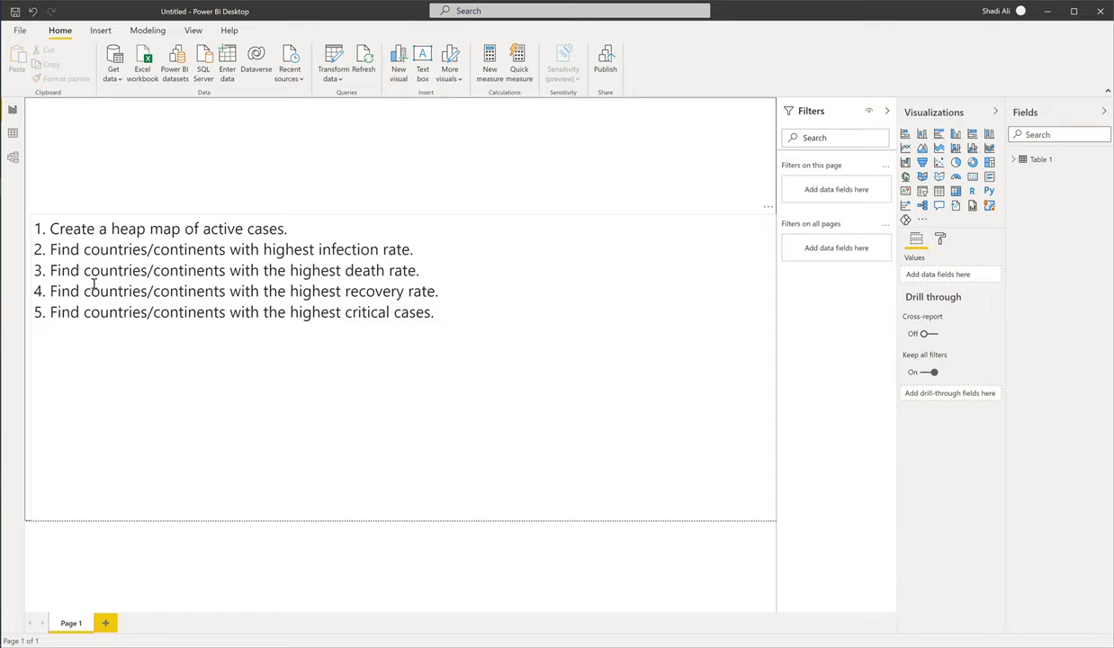
Add a second report page and name it "Analytical snapshot".
left_click(106, 624)
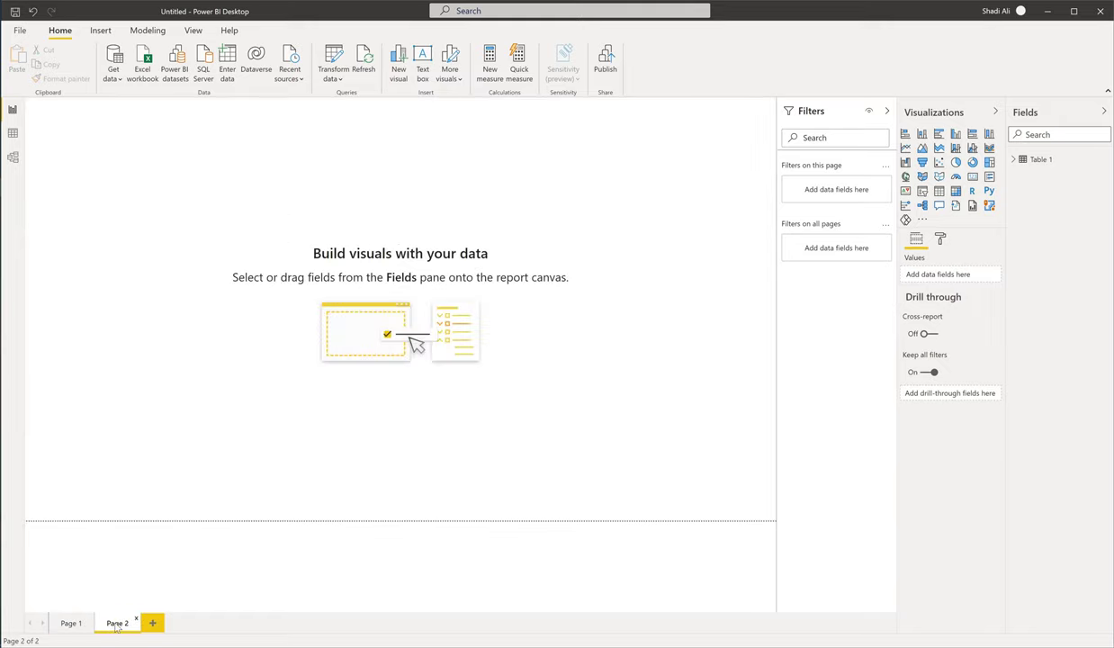
type("Trchnical Analysis")
left_click(230, 239)
Insert a text box as a shallow banner across the page's full width and enter the title "Covid-19 Analytical Snap shot".
left_click(420, 65)
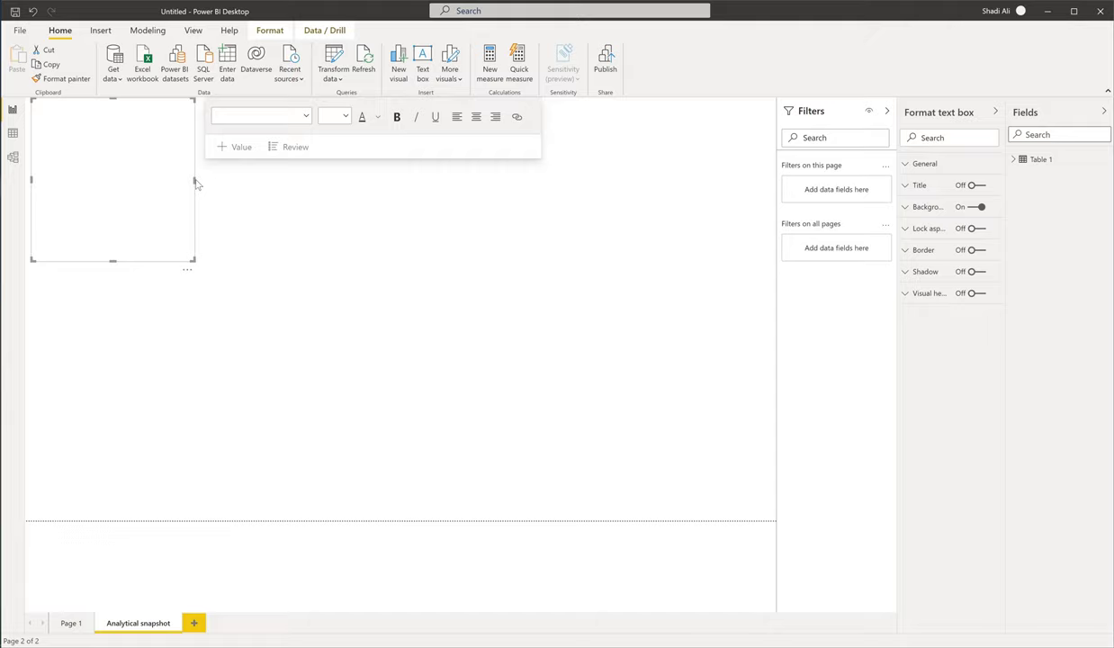
left_click_drag(195, 180, 774, 179)
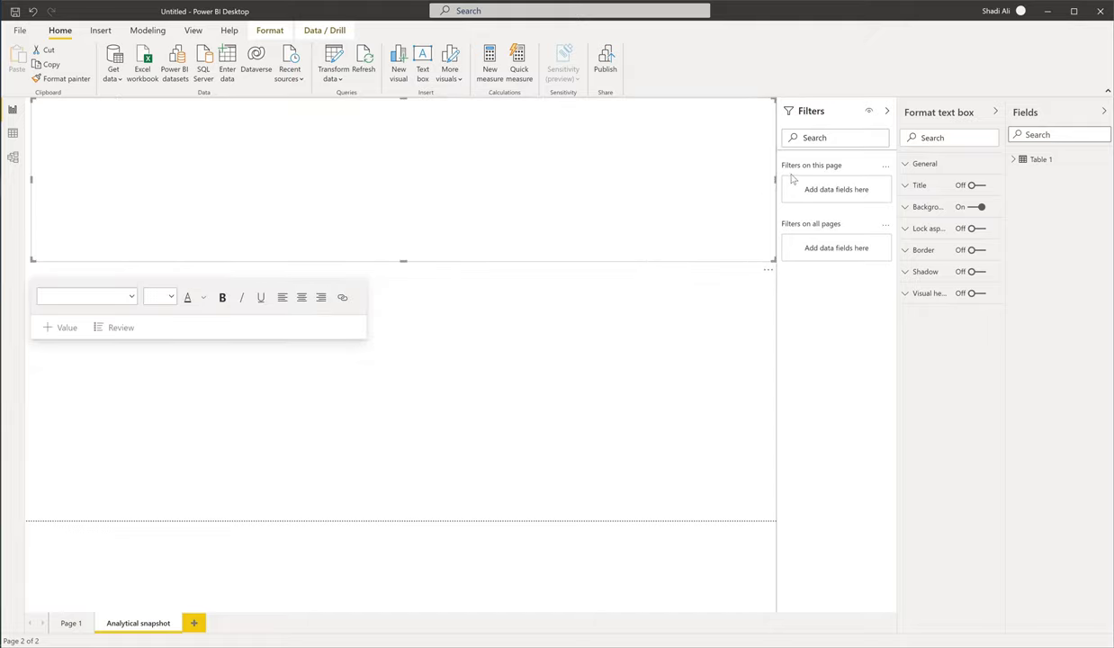
left_click_drag(405, 259, 409, 135)
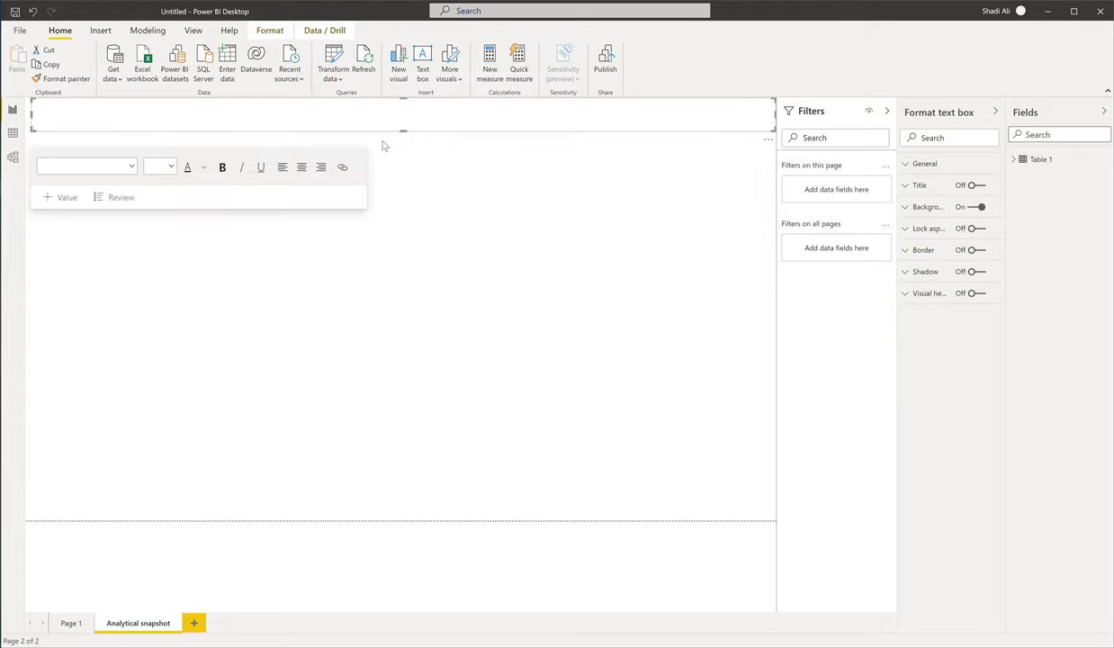
type("Analytical")
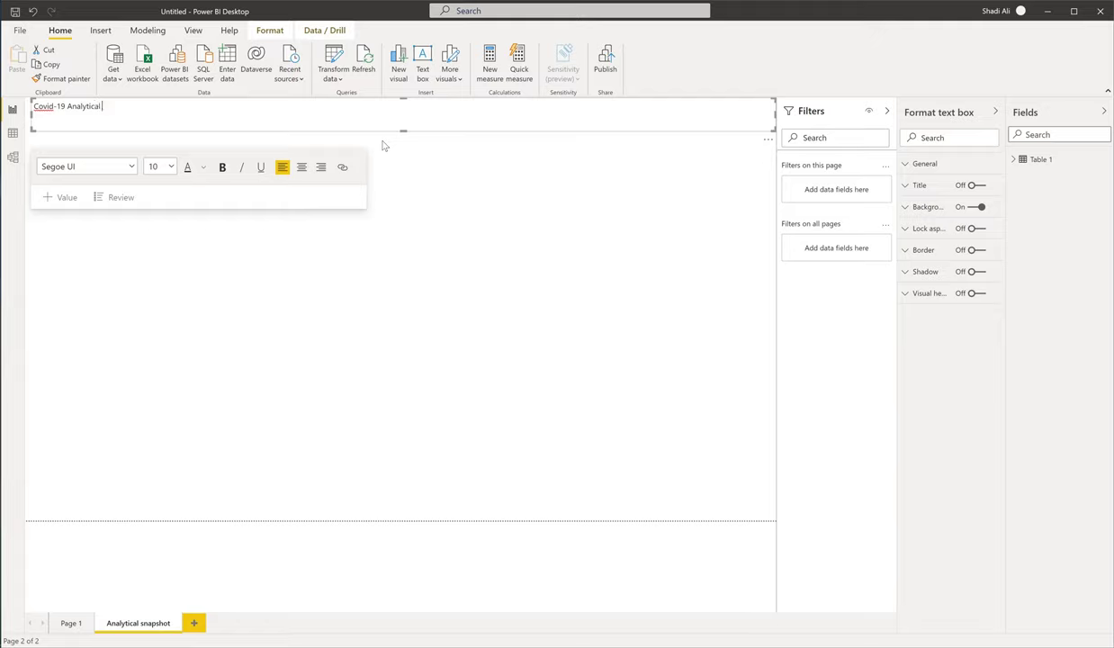
type("ap shot")
Format the title text as bold, centred, size 20, in the Consolas font.
left_click_drag(144, 107, 33, 107)
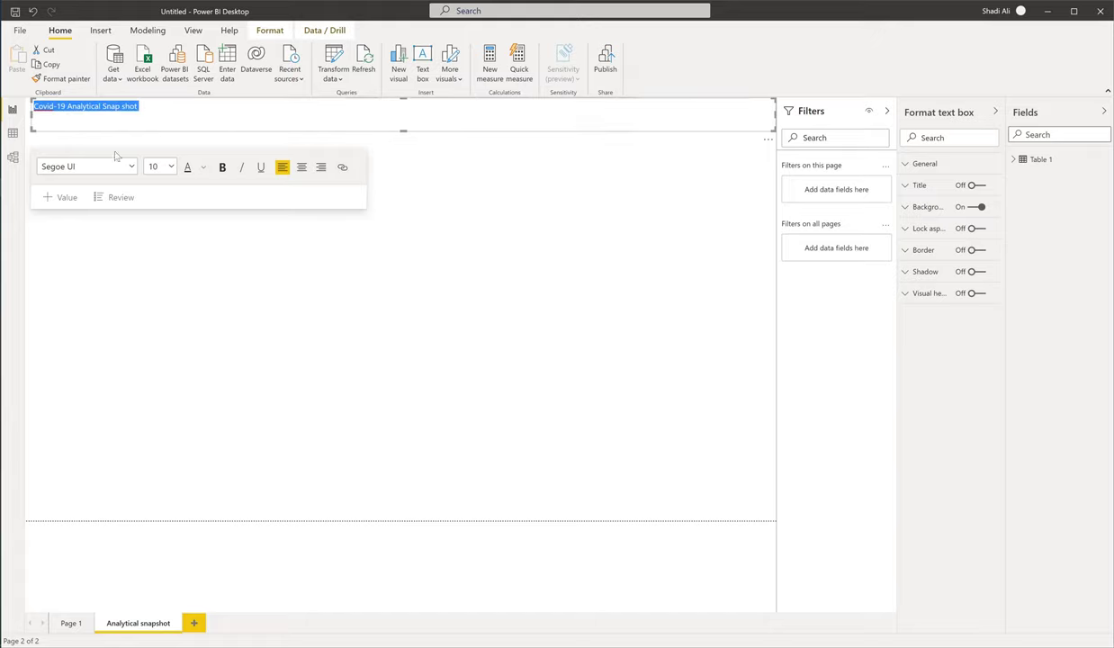
left_click(167, 166)
left_click(152, 357)
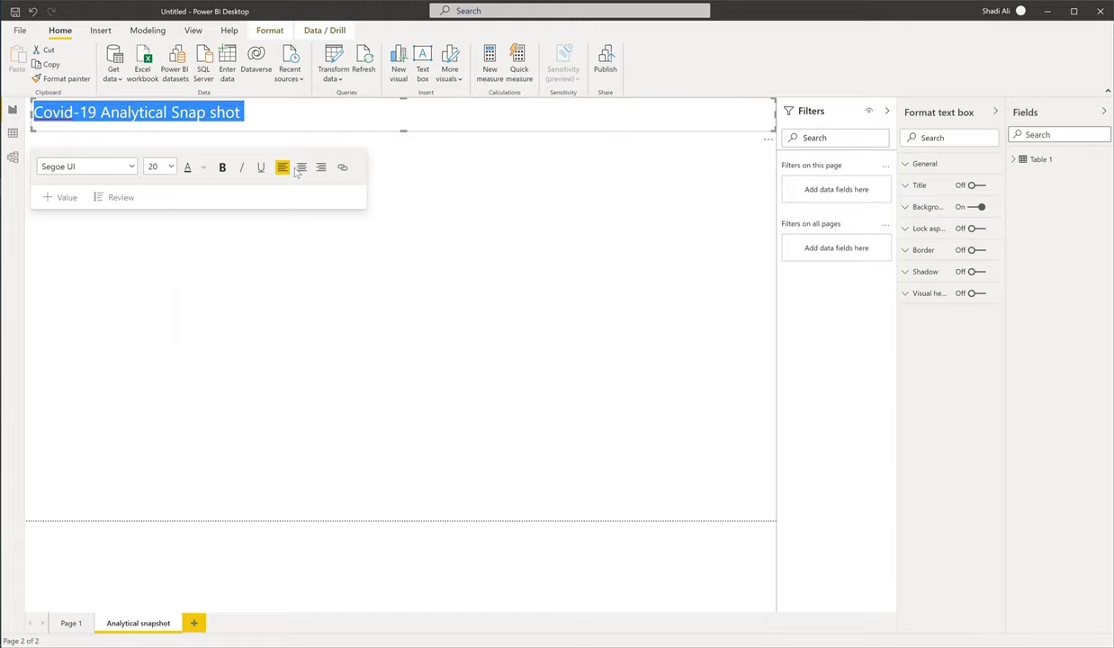
left_click(301, 166)
left_click(222, 166)
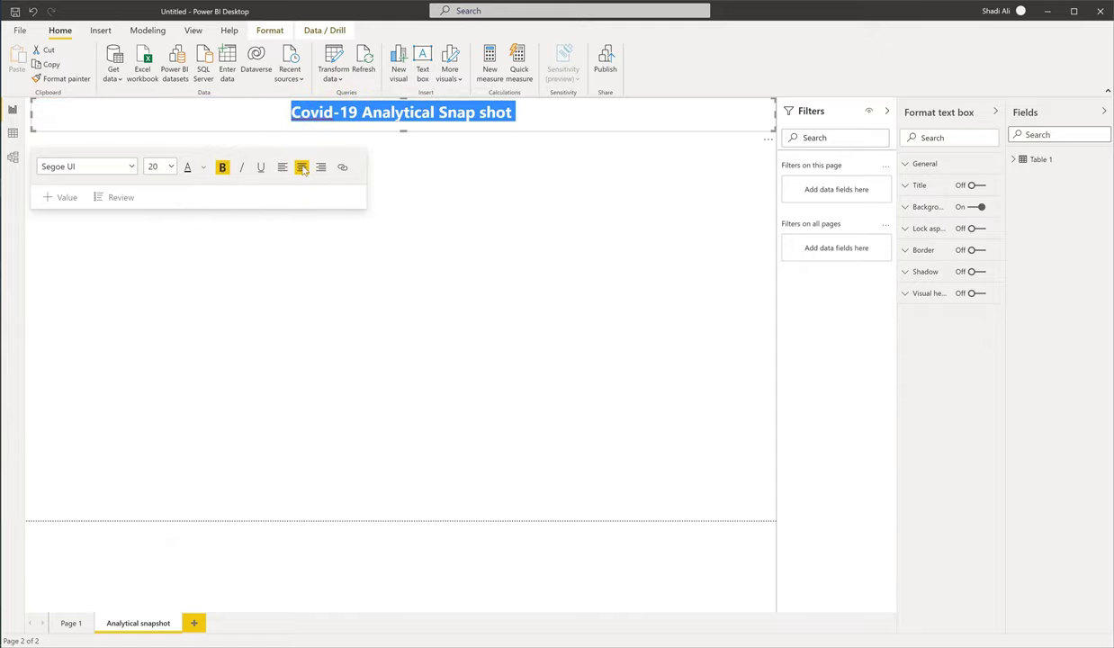
left_click(126, 166)
left_click(54, 183)
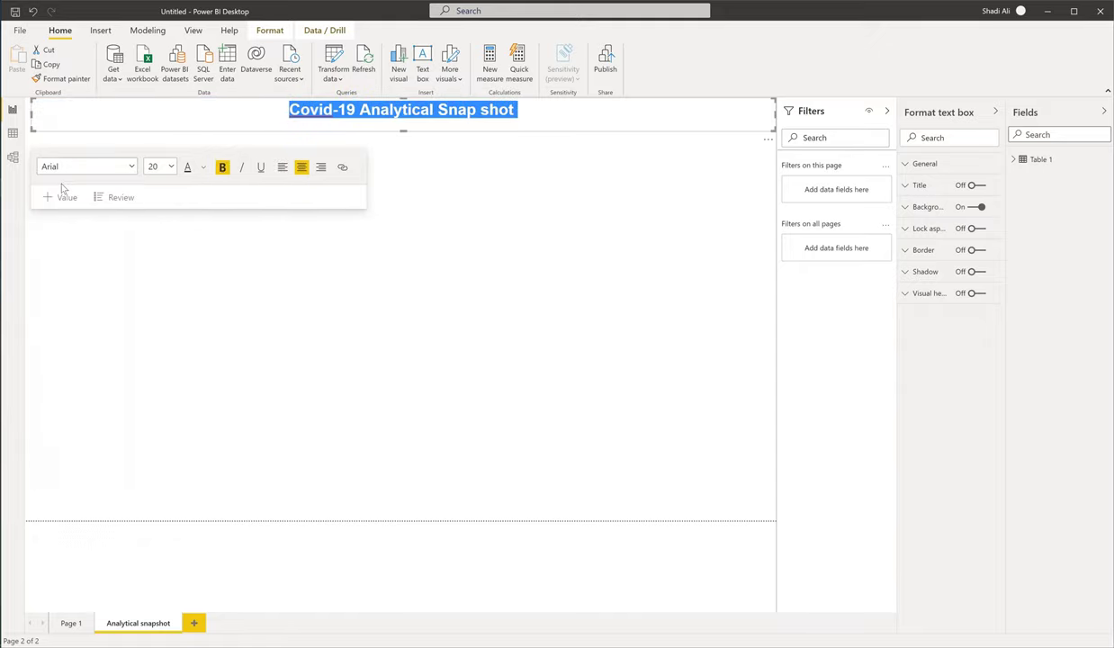
left_click(132, 166)
left_click(76, 338)
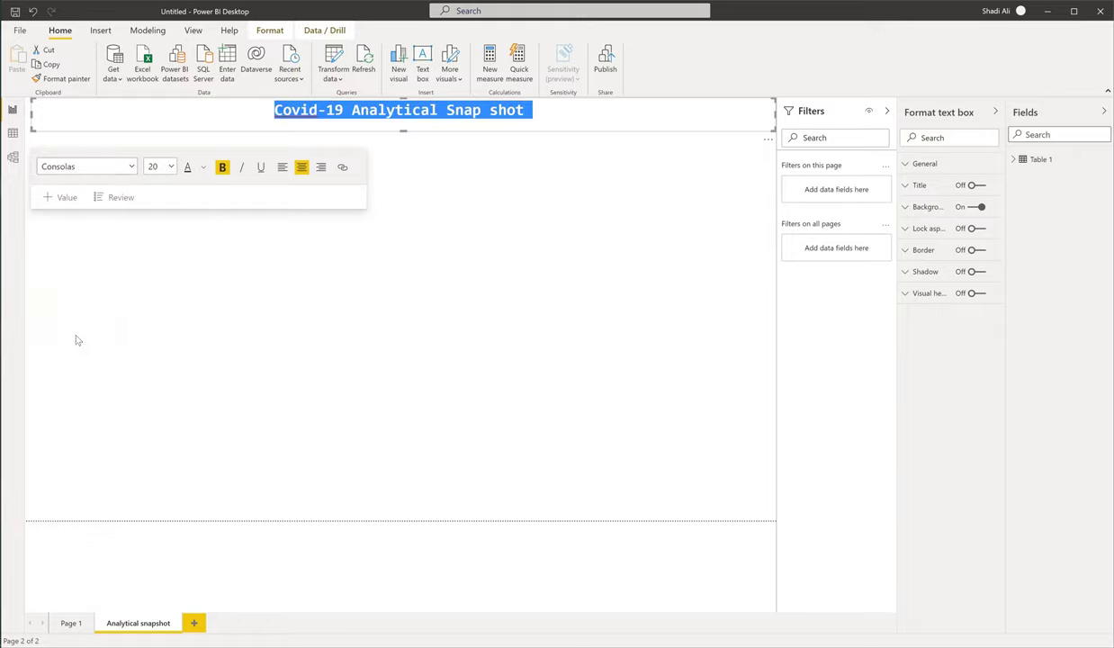
Insert a map with Country as location and ActiveCases as bubble size, and extend its lower edge to about double the height.
left_click(133, 630)
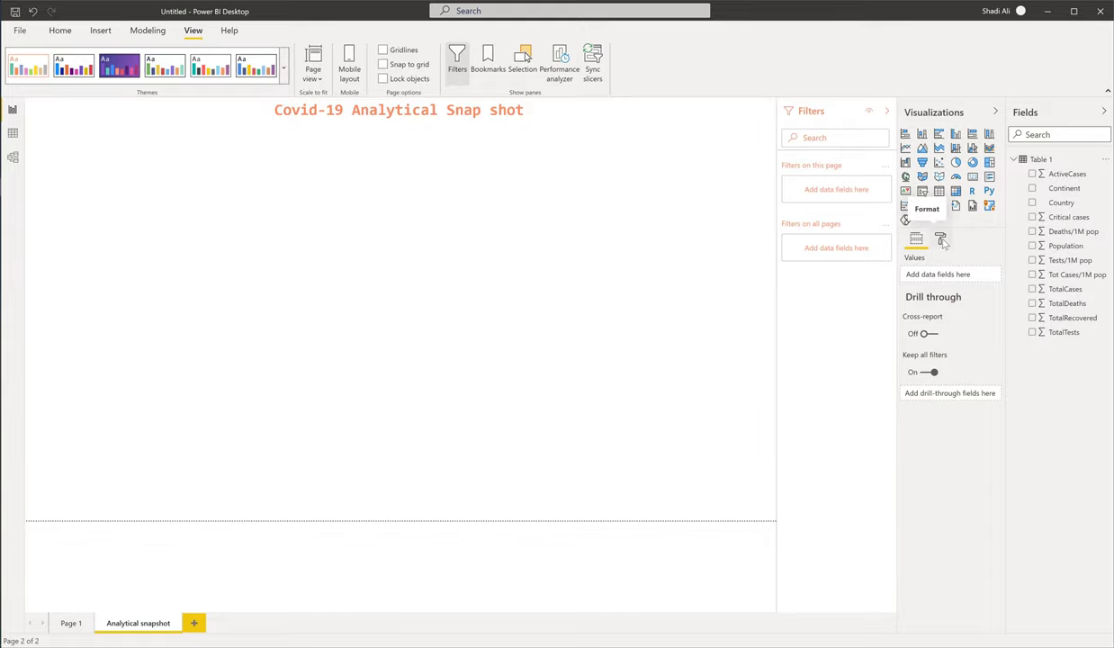
left_click(906, 177)
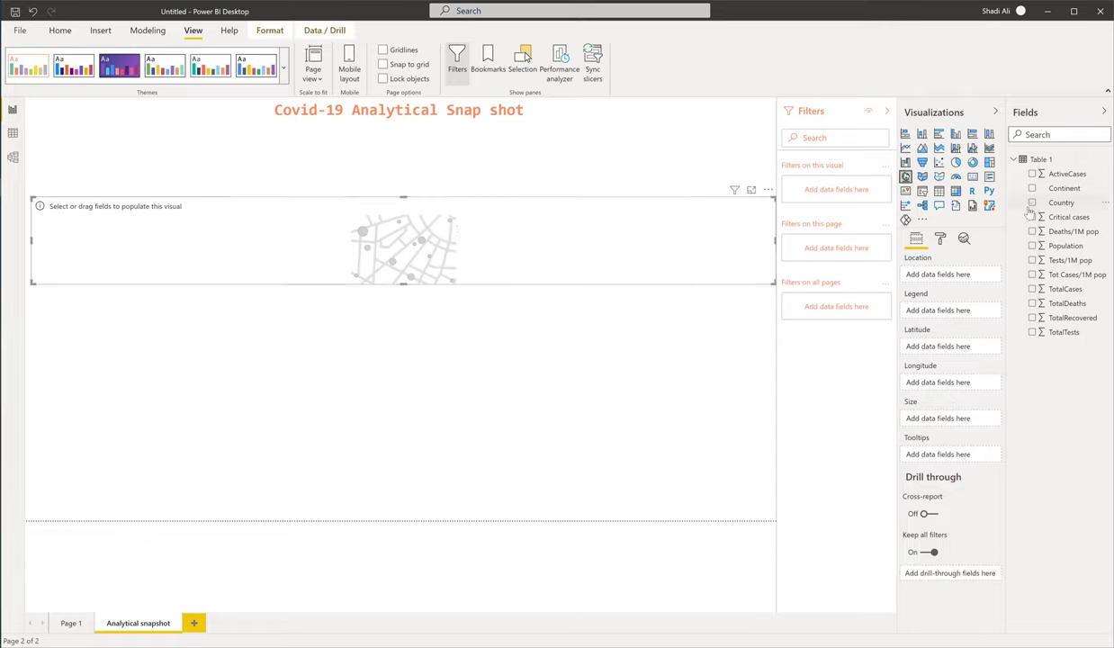
left_click_drag(1033, 205, 936, 277)
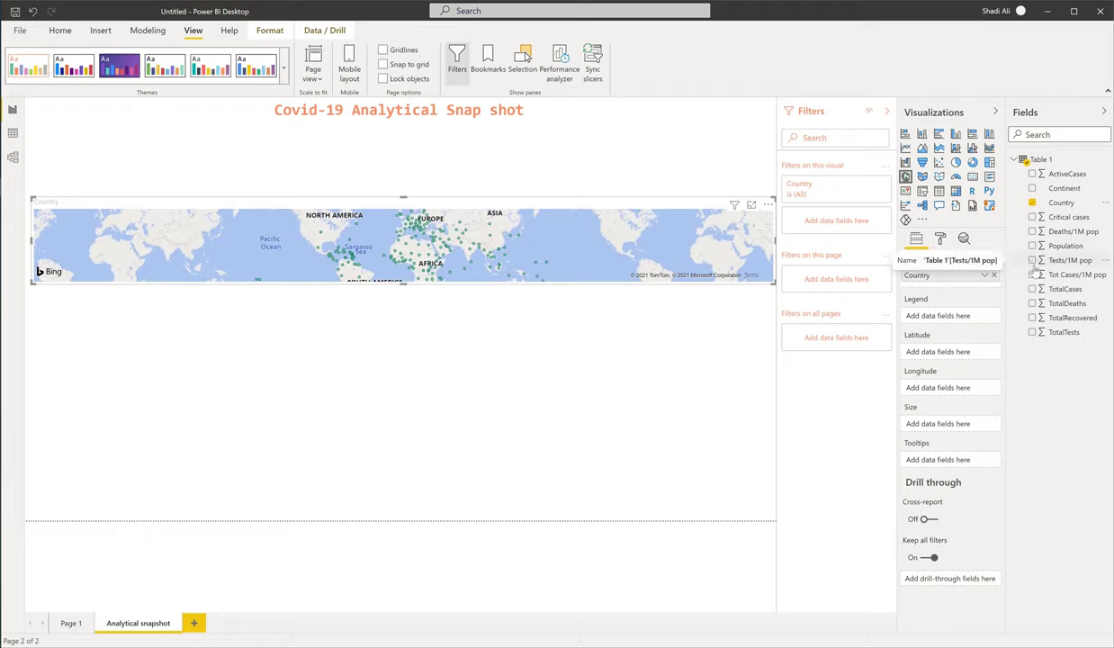
left_click(1033, 175)
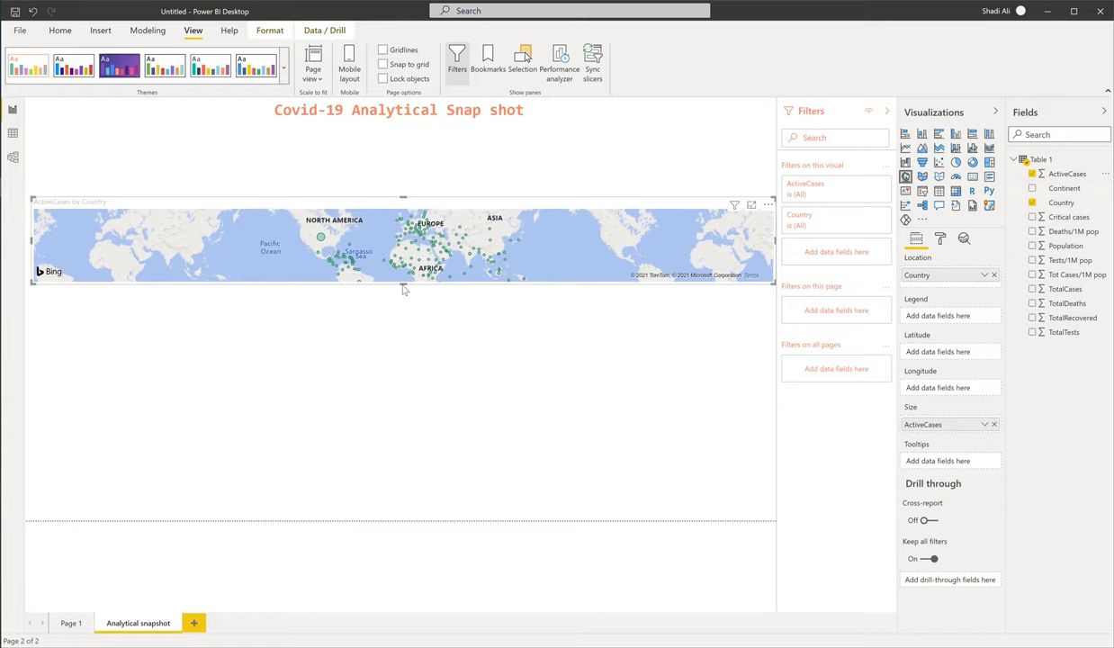
left_click_drag(404, 287, 406, 387)
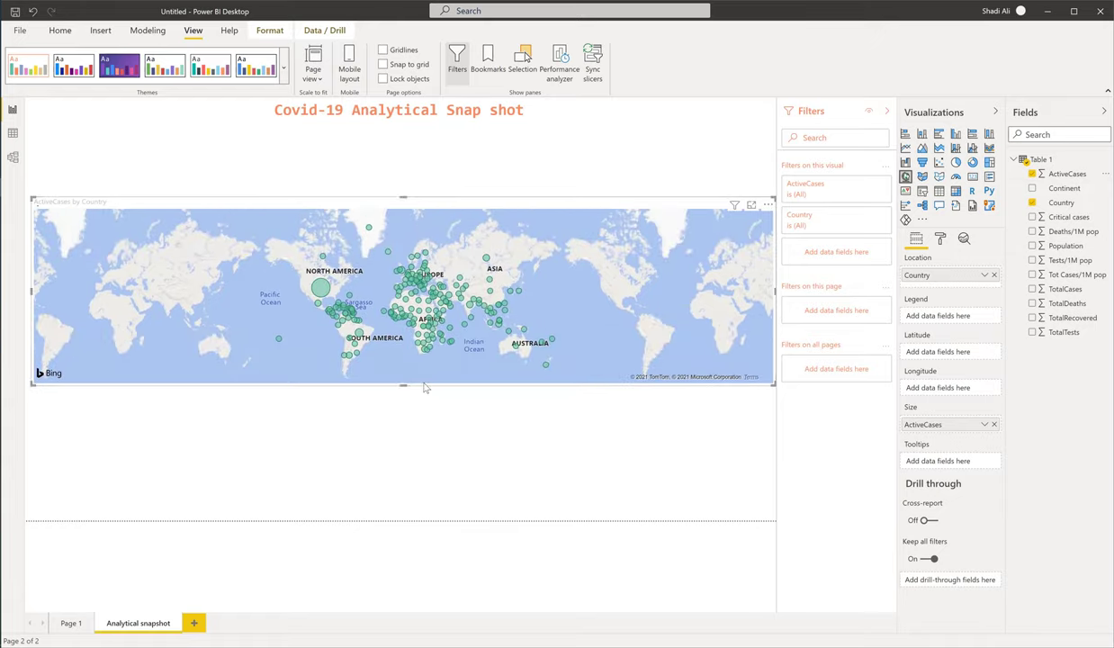
Examine the active-case figures of individual country bubbles on the map.
mouse_move(443, 308)
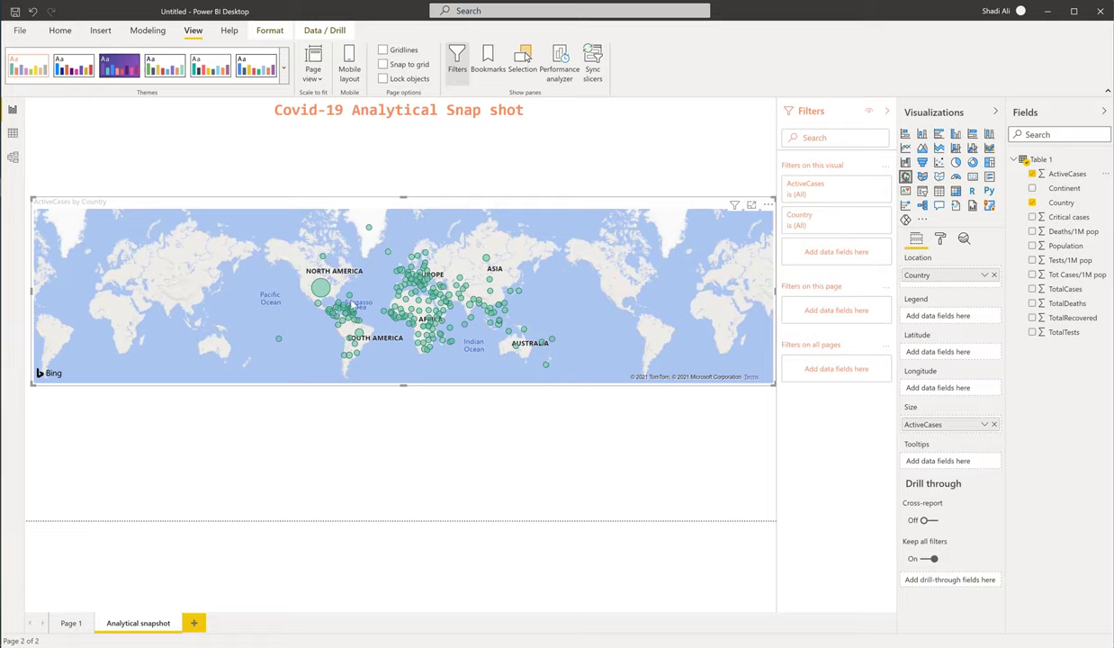
mouse_move(320, 290)
mouse_move(487, 260)
mouse_move(323, 259)
mouse_move(450, 329)
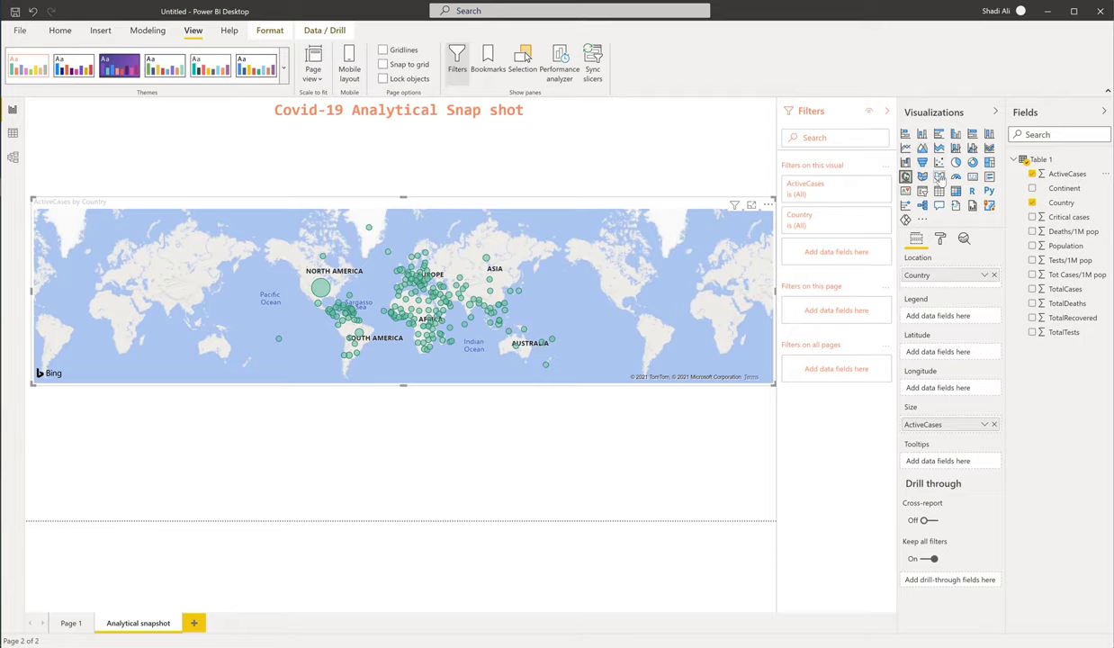
Make sure the Shape map visual is enabled among the preview features and accept the options.
left_click(20, 30)
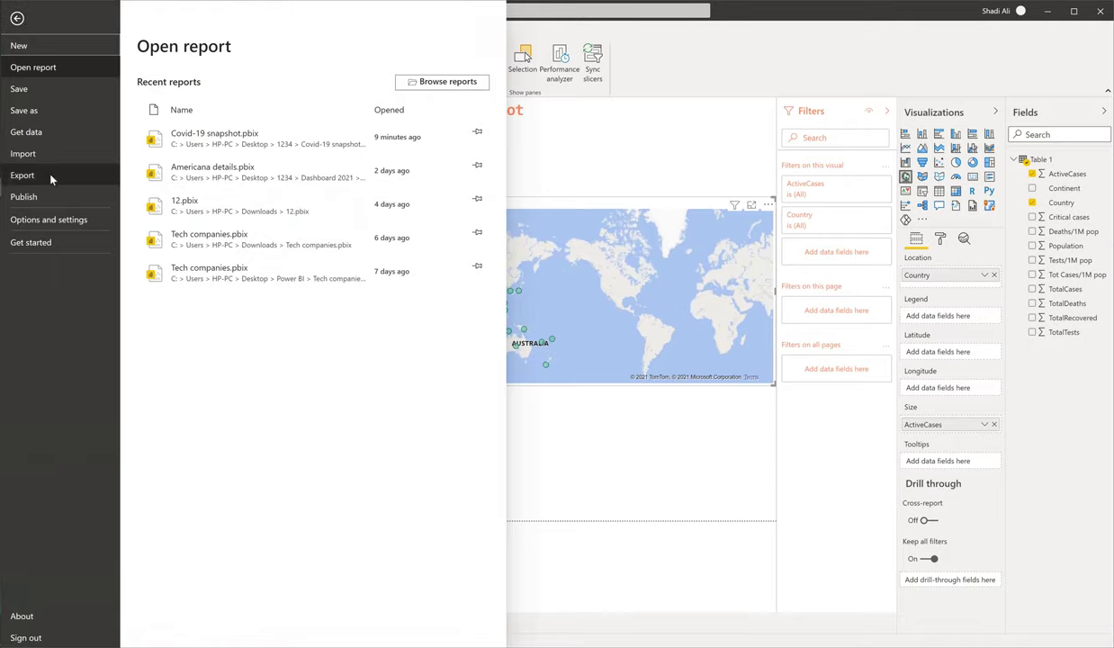
left_click(52, 221)
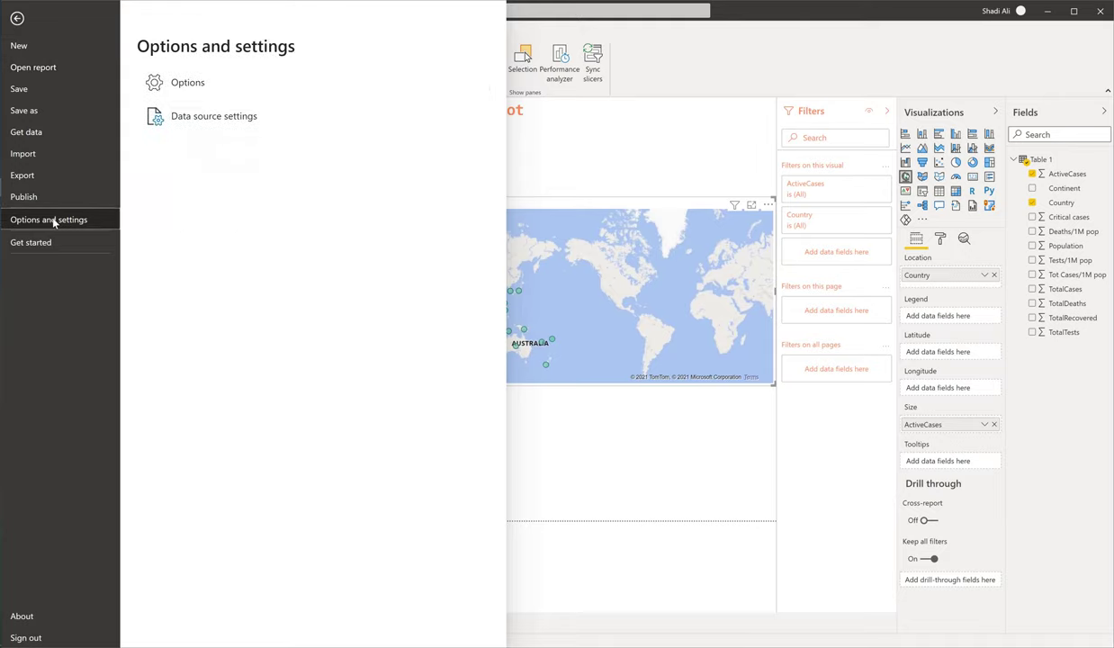
left_click(187, 82)
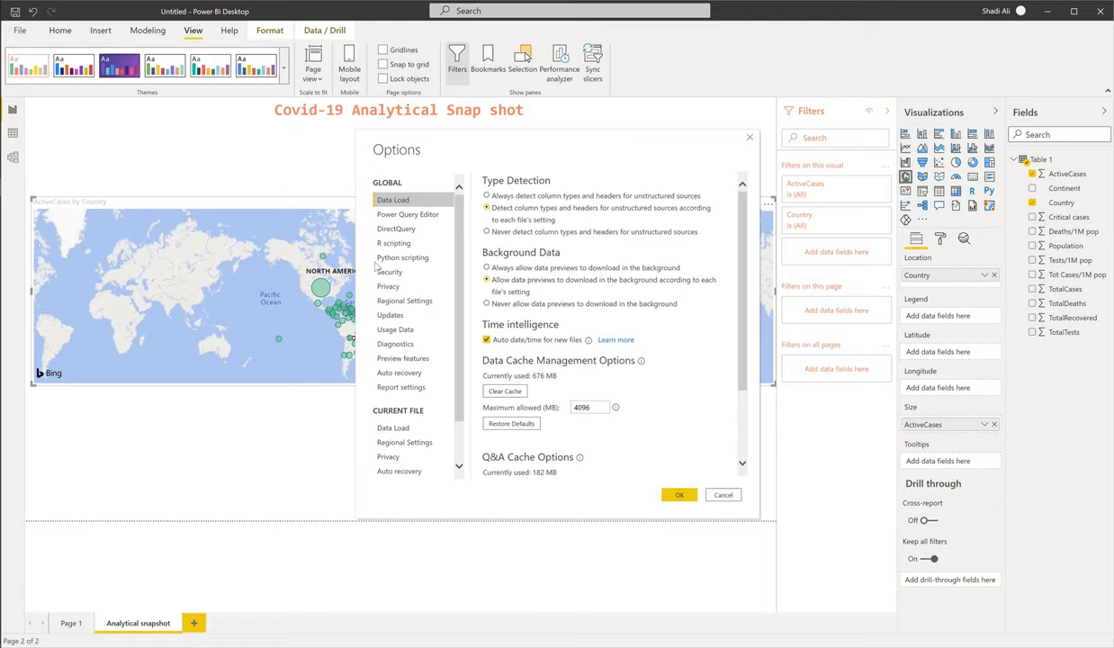
left_click(426, 359)
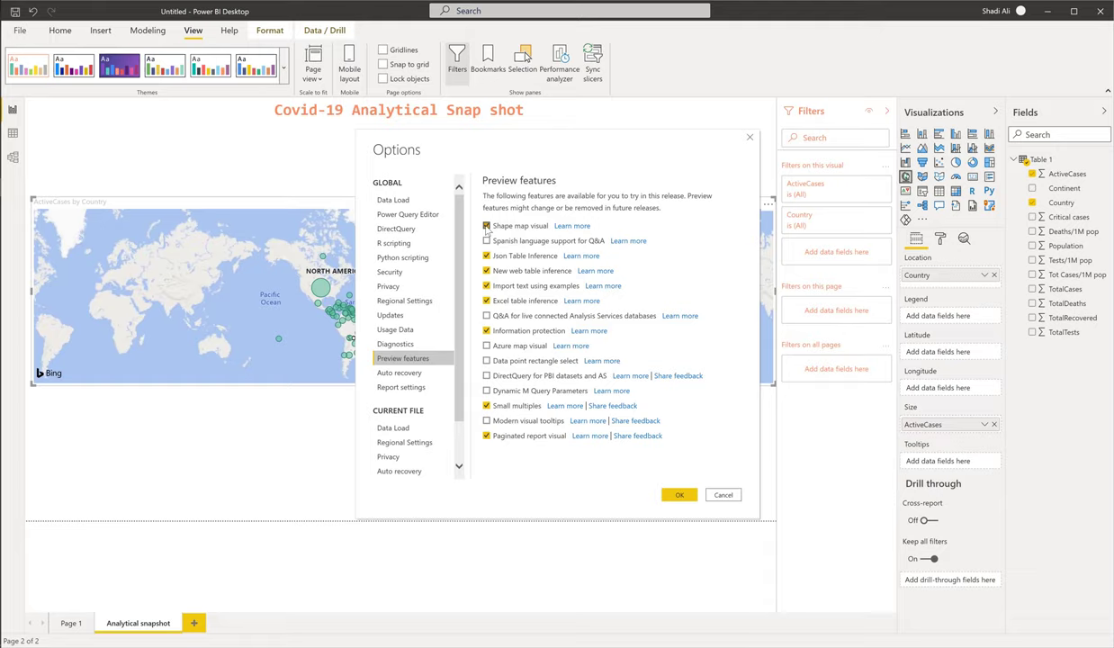
left_click(678, 494)
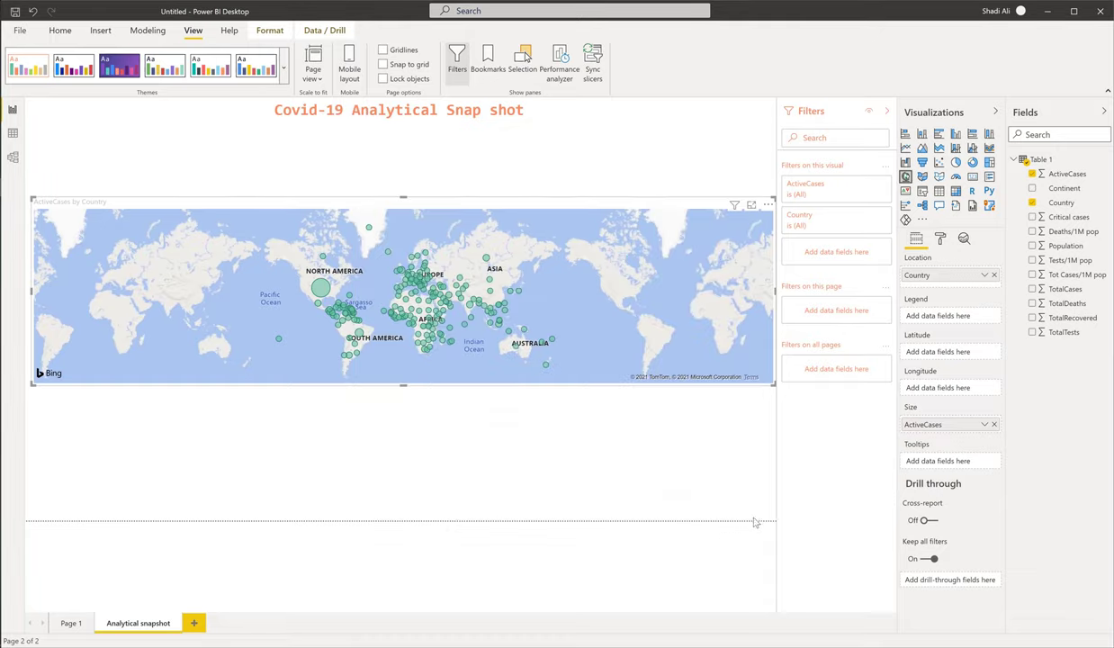
Convert the bubble map to a shape map and load world-countries-sans-antarctica.json from the Desktop as its custom map.
left_click(939, 176)
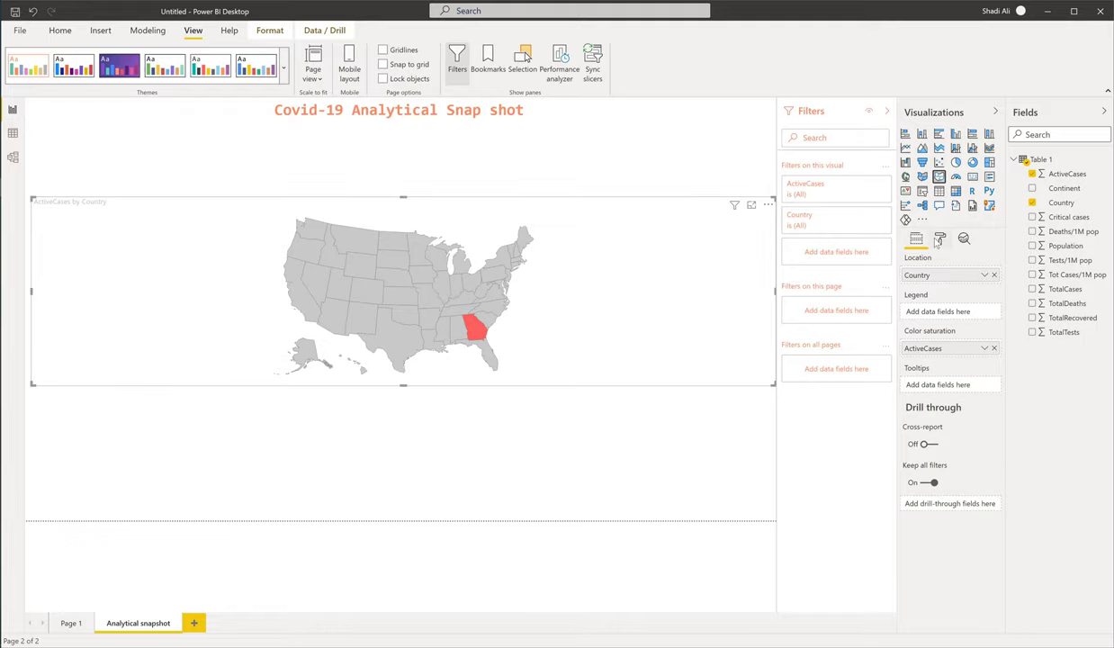
left_click(941, 241)
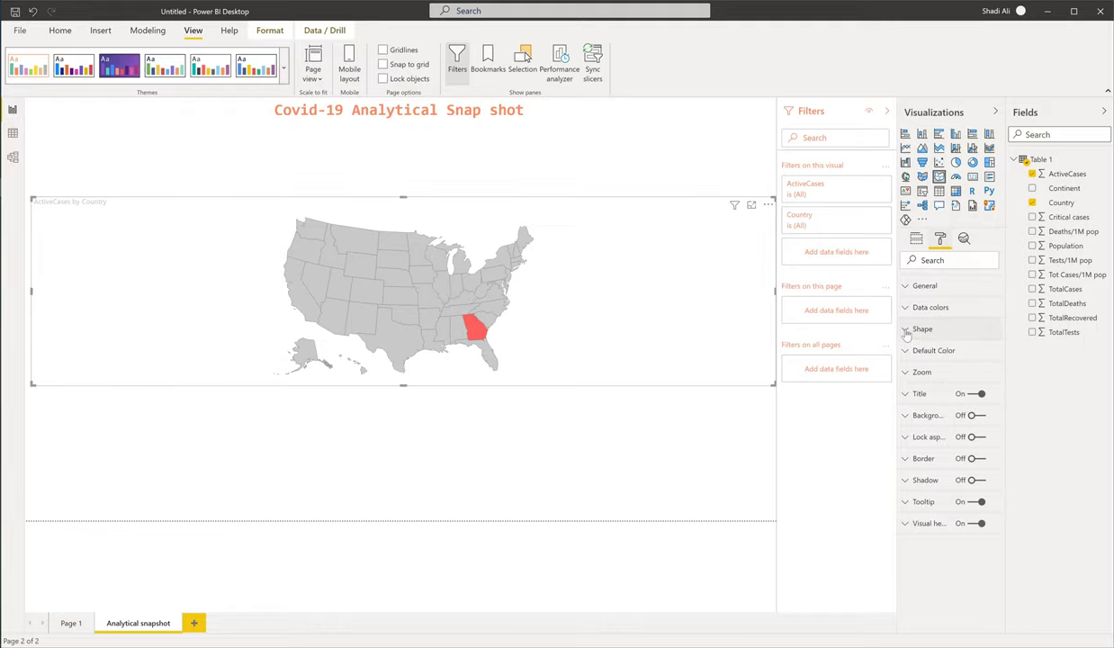
left_click(906, 330)
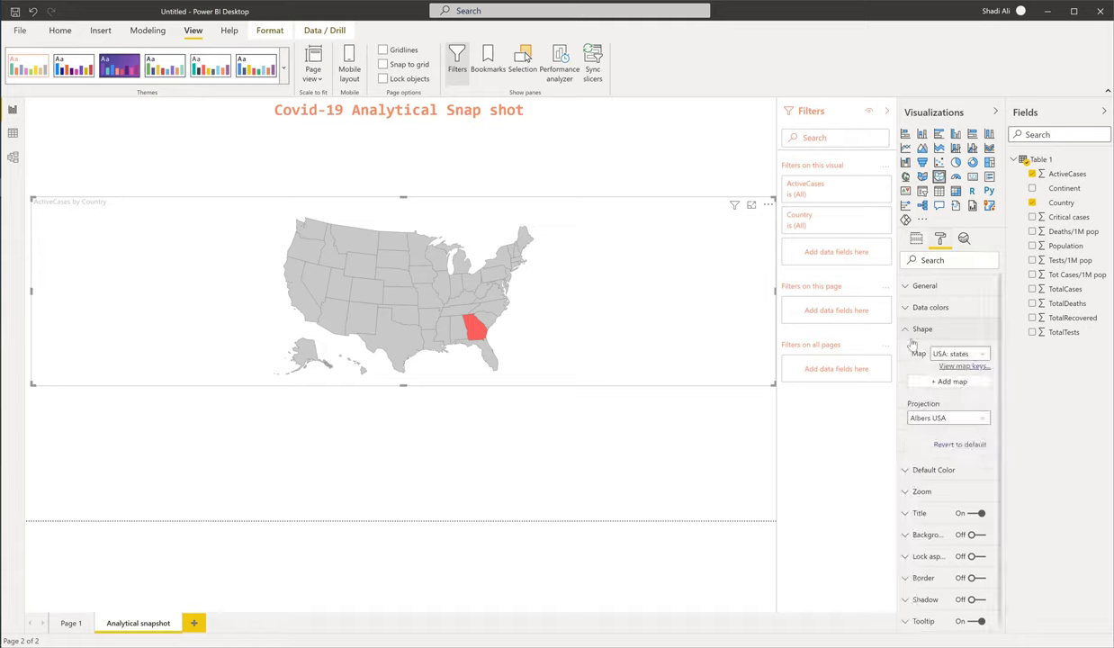
left_click(984, 358)
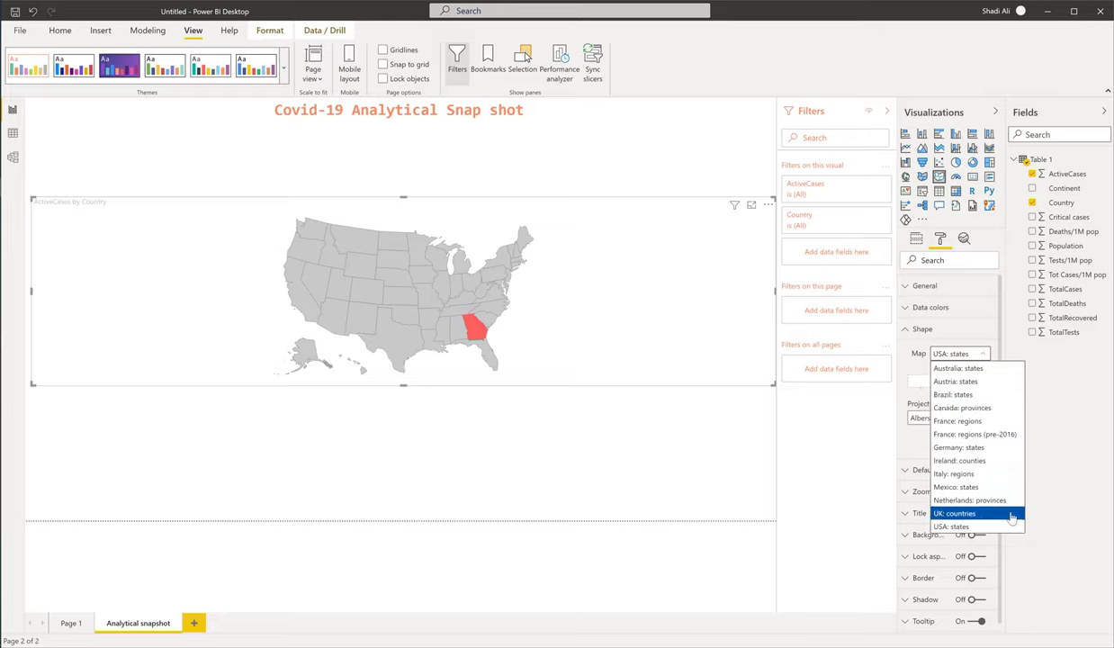
left_click(911, 368)
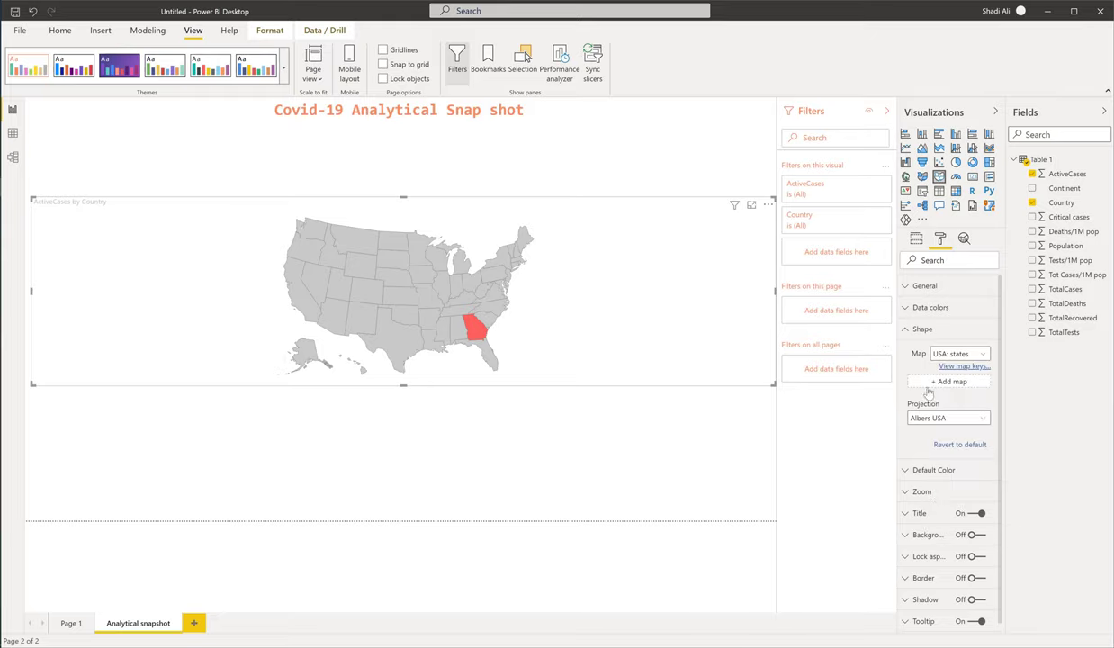
left_click(946, 384)
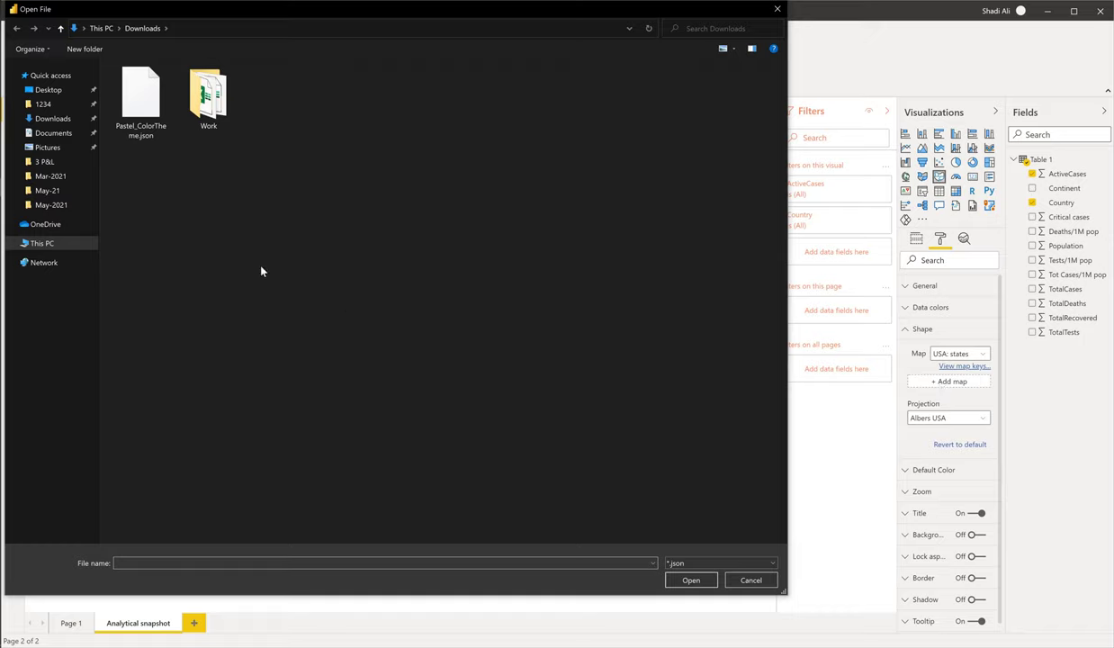
left_click(69, 91)
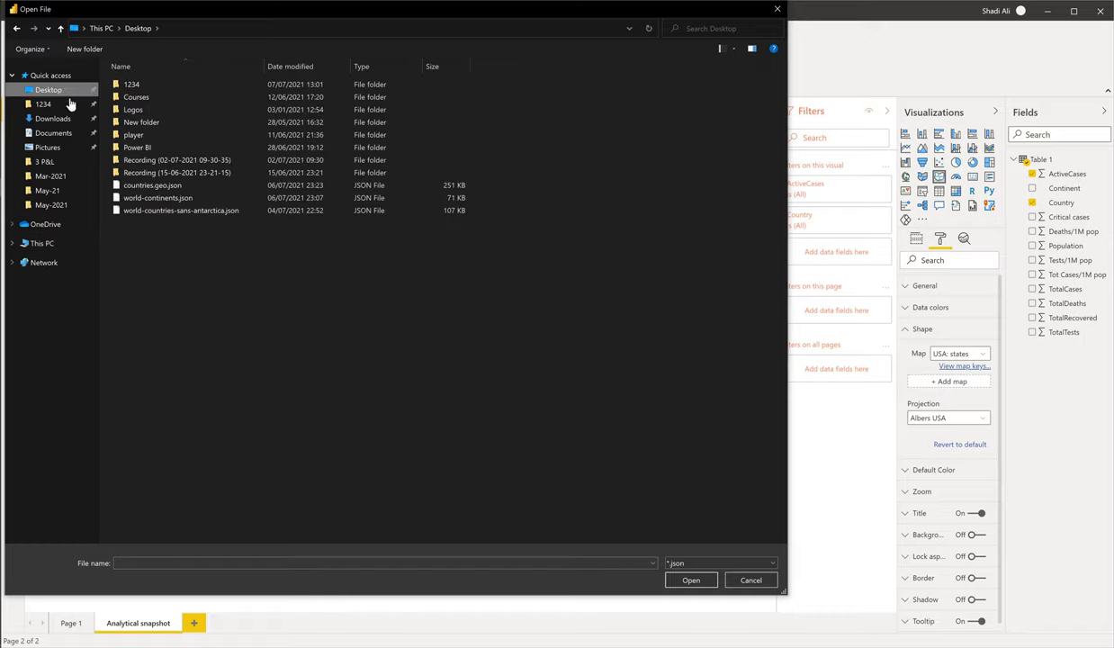
double_click(177, 210)
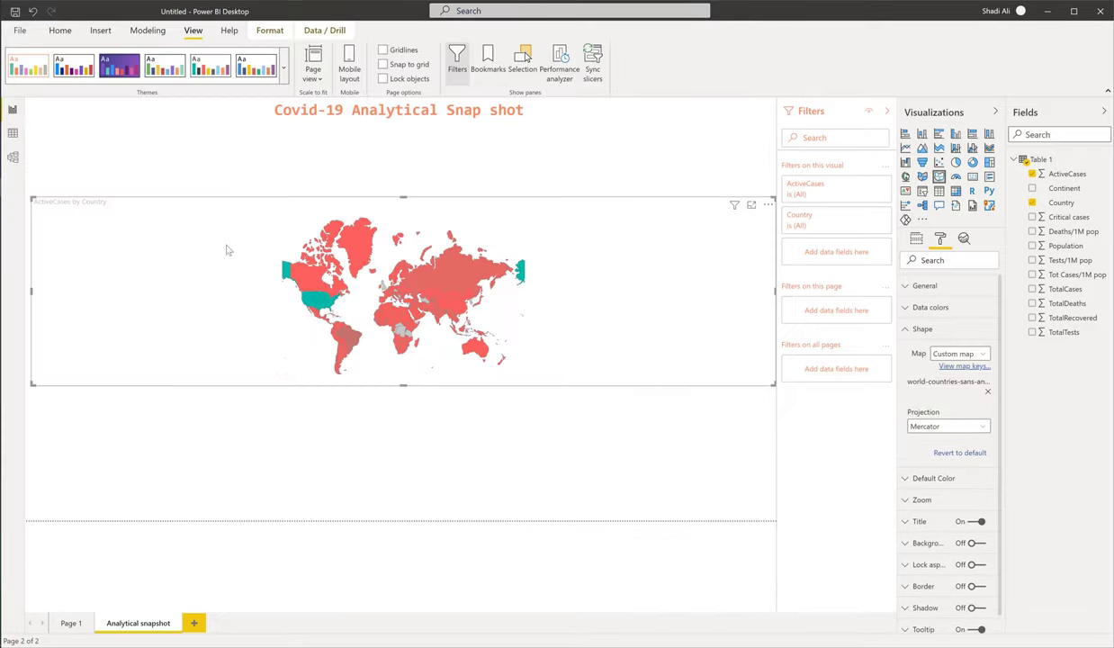
Switch to Chrome and search Google for "world countries map.json" in a new tab.
mouse_move(450, 306)
key("alt+Tab")
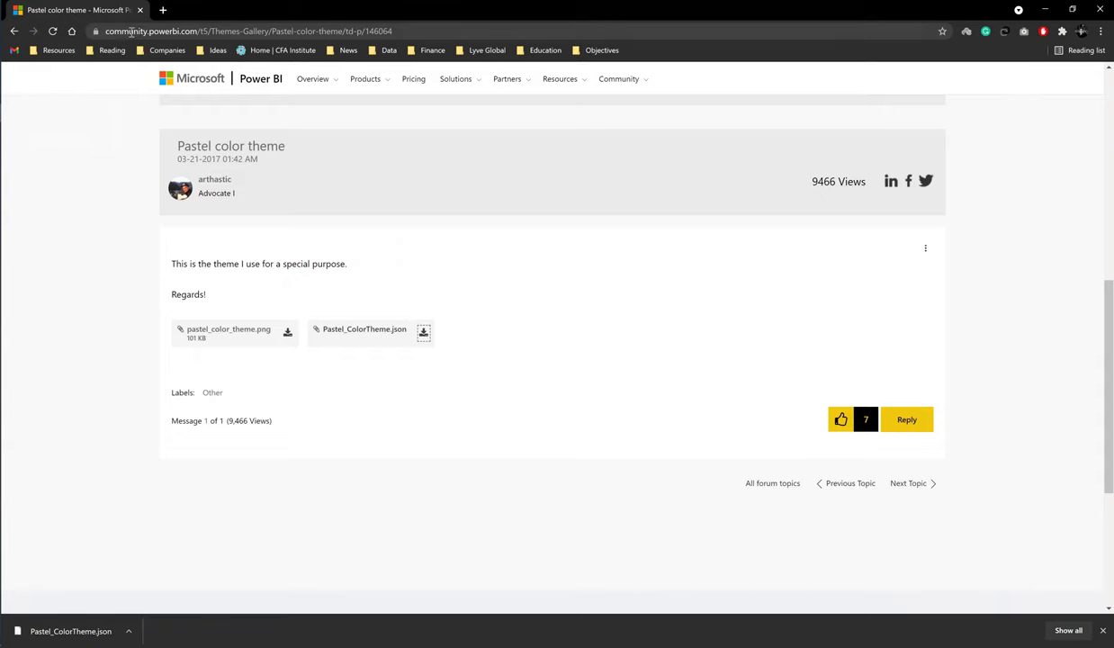
key("ctrl+t")
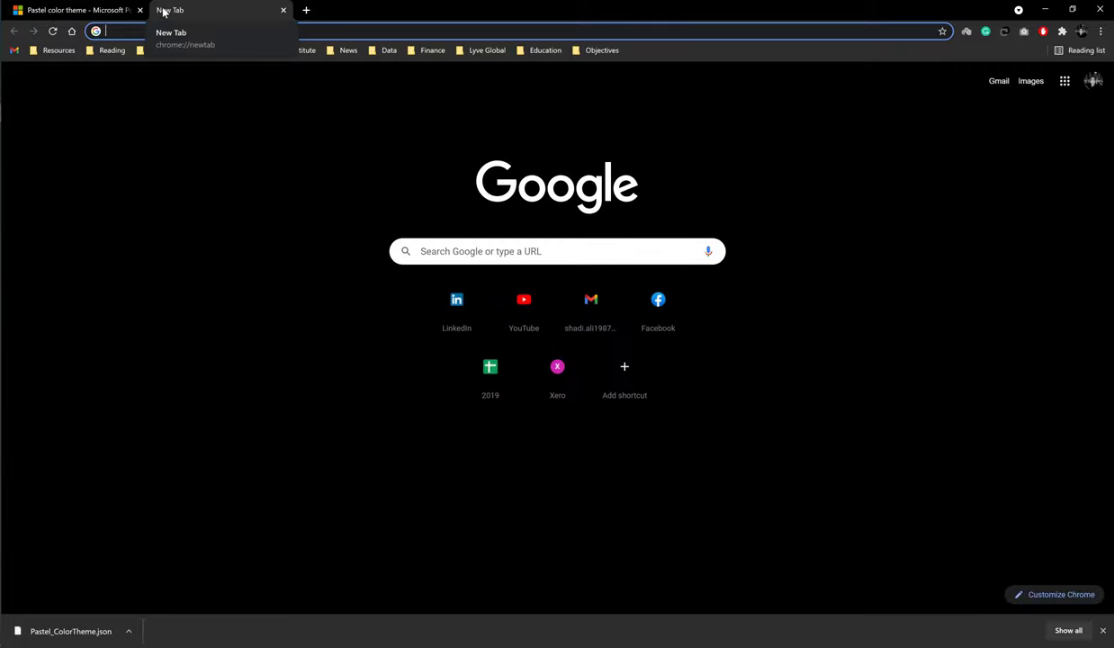
type("co")
key("BackSpace")
key("BackSpace")
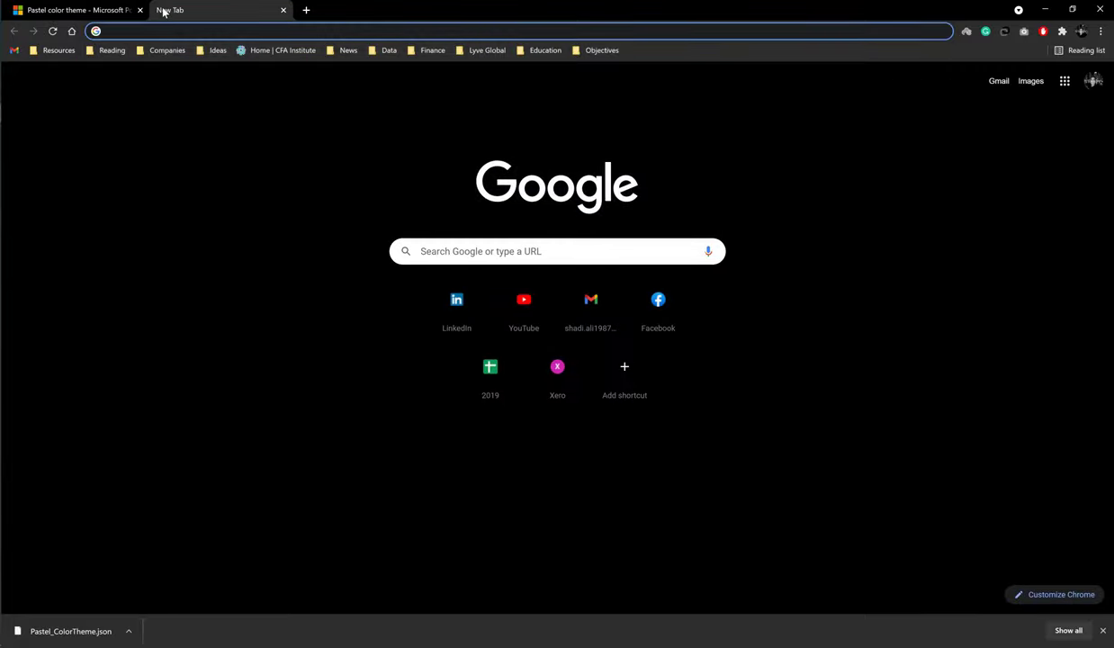
type("world co")
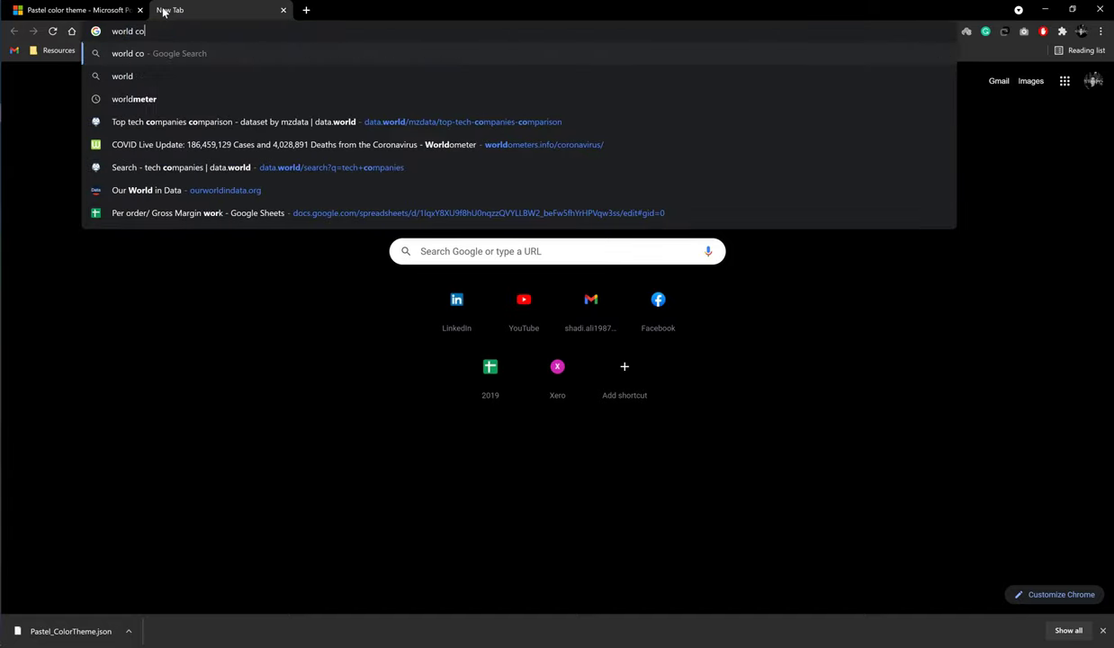
type("untries ma")
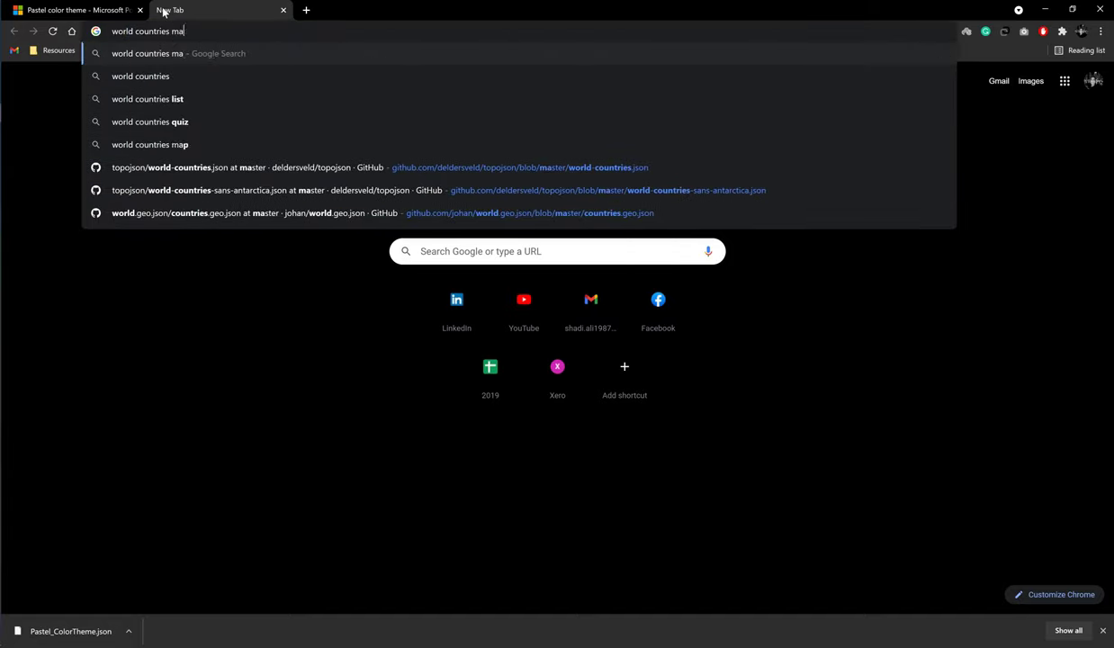
type("p.")
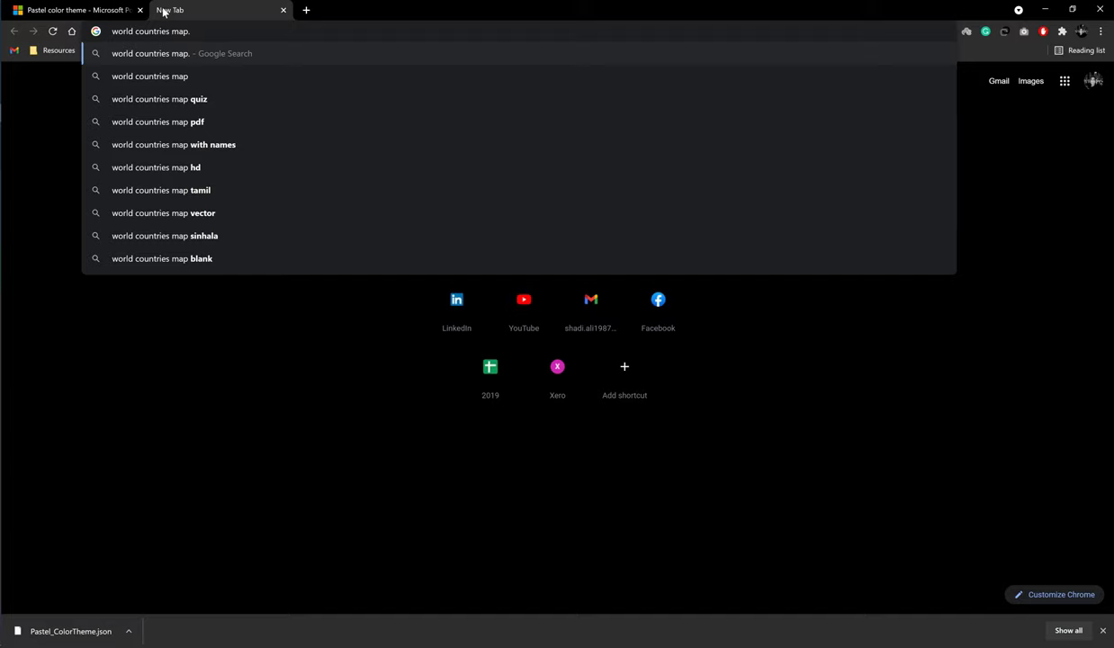
type("json")
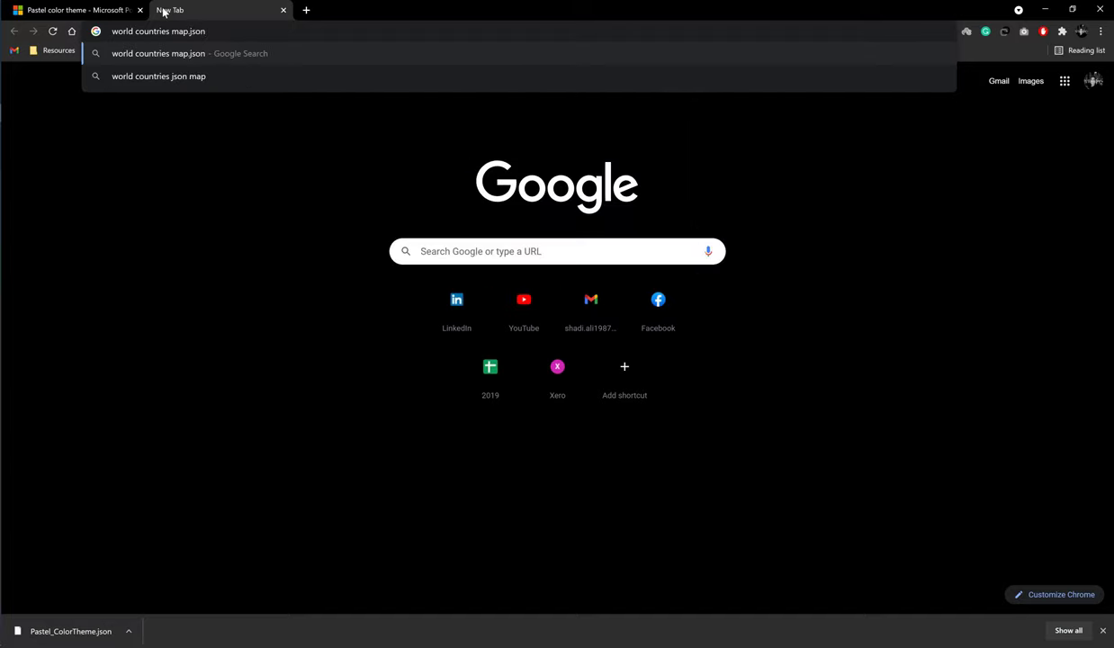
key("Return")
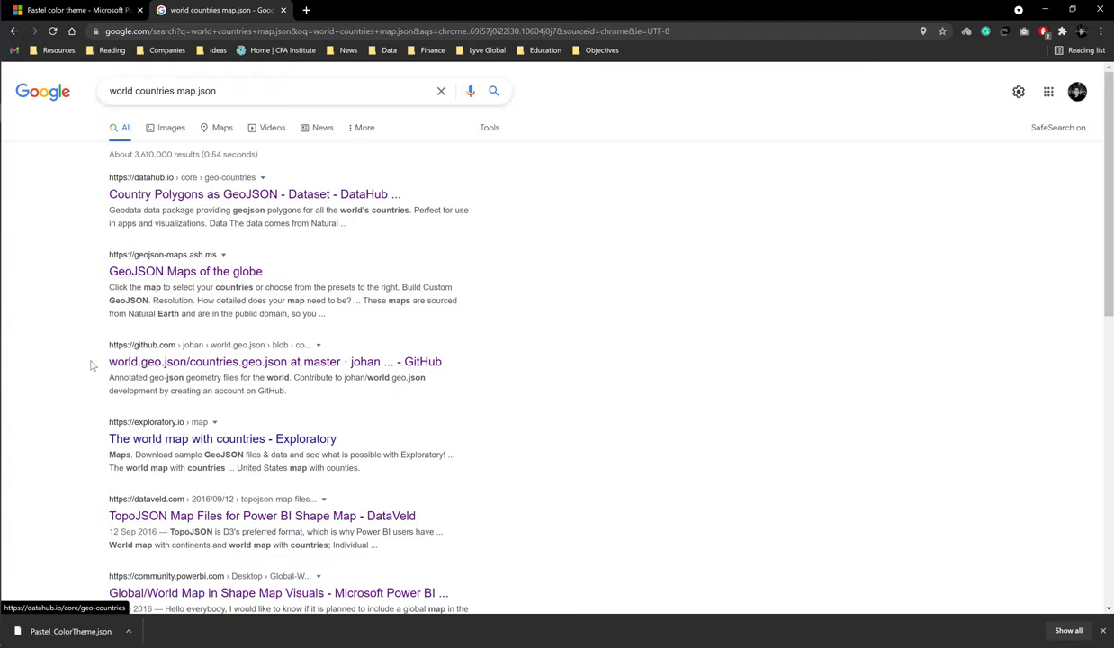
Start saving the raw countries.geo.json file from its GitHub page, cancel the save, and return to Power BI.
left_click(237, 360)
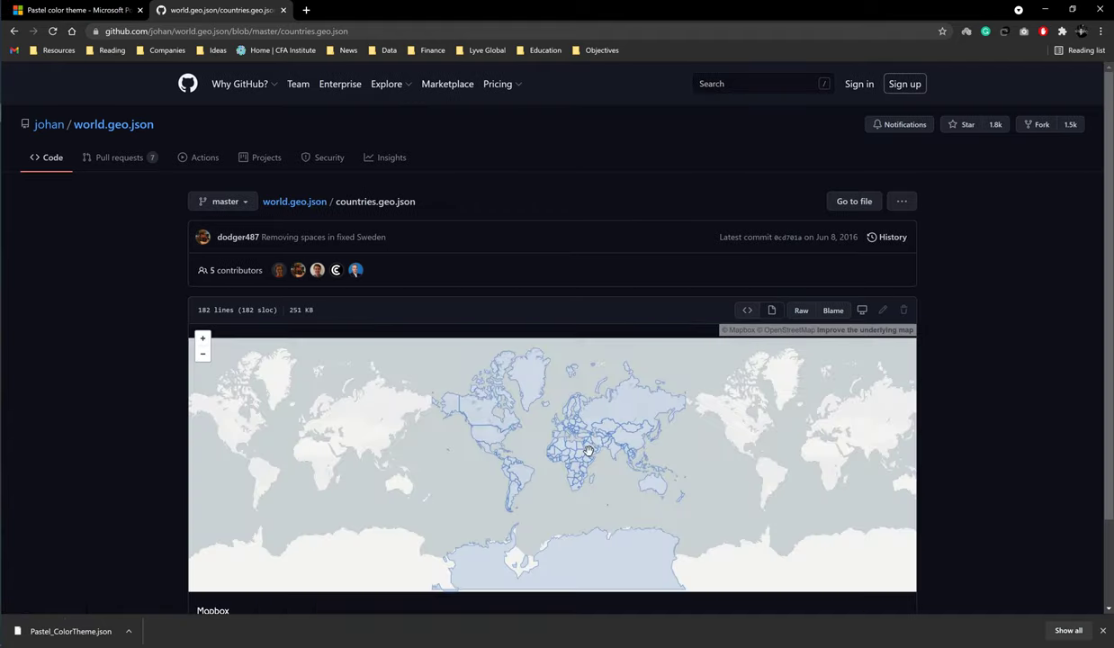
right_click(805, 312)
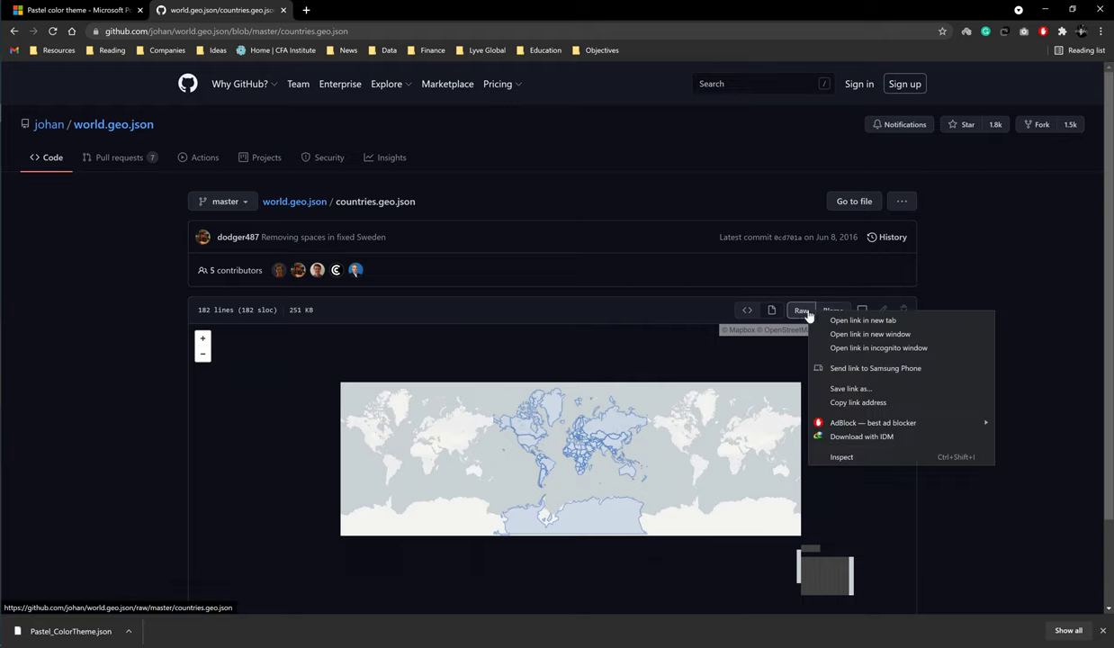
left_click(833, 376)
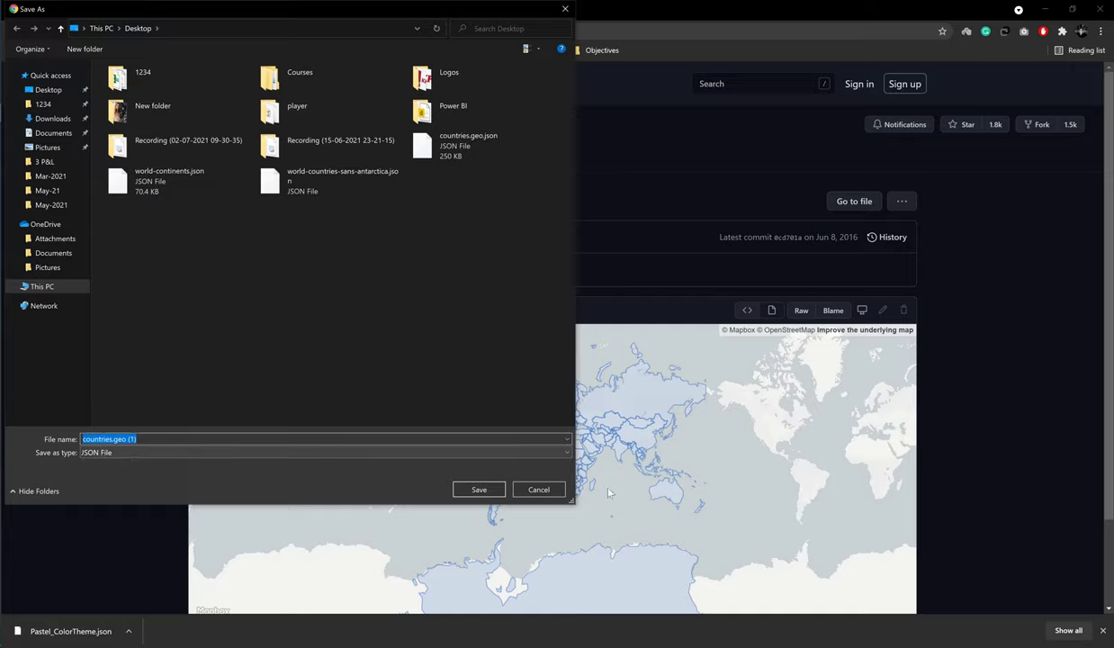
left_click(540, 489)
key("alt+Left")
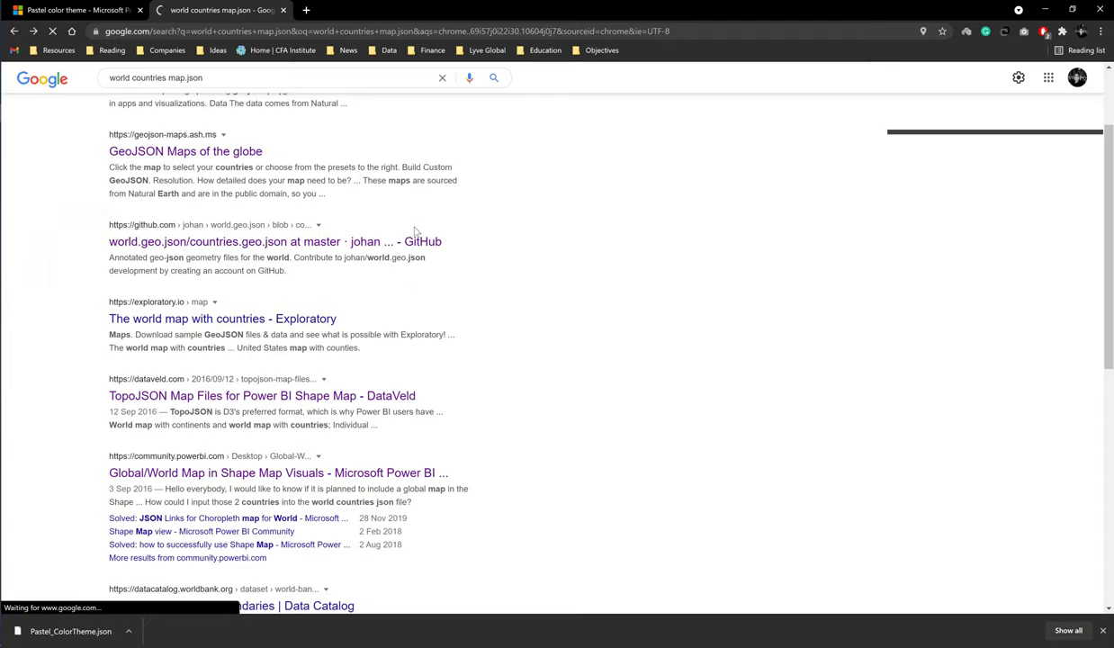
key("alt+Left")
left_click(283, 10)
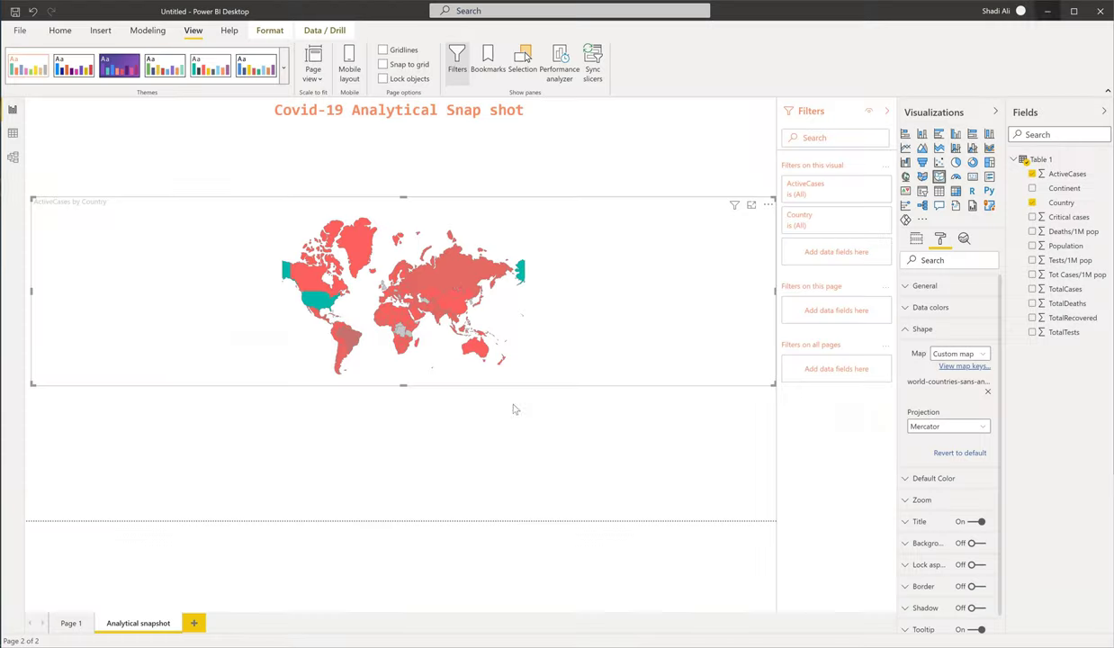
left_click(1045, 9)
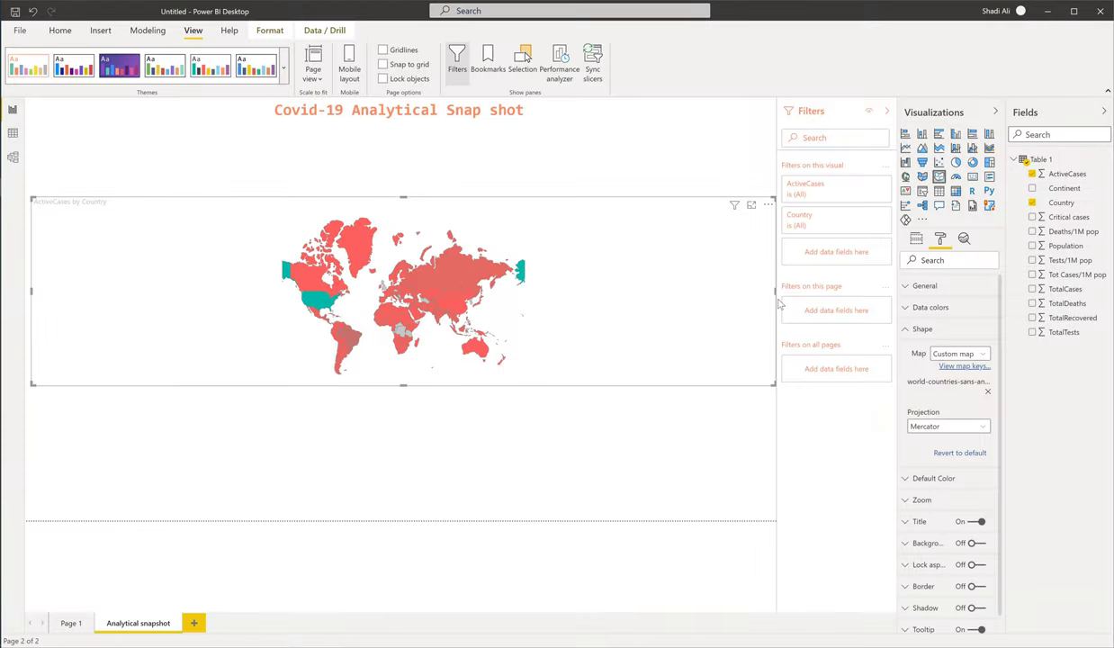
Set the shape map's projection to Equirectangular.
scroll(947, 425, "up", 1)
left_click(948, 425)
left_click(909, 452)
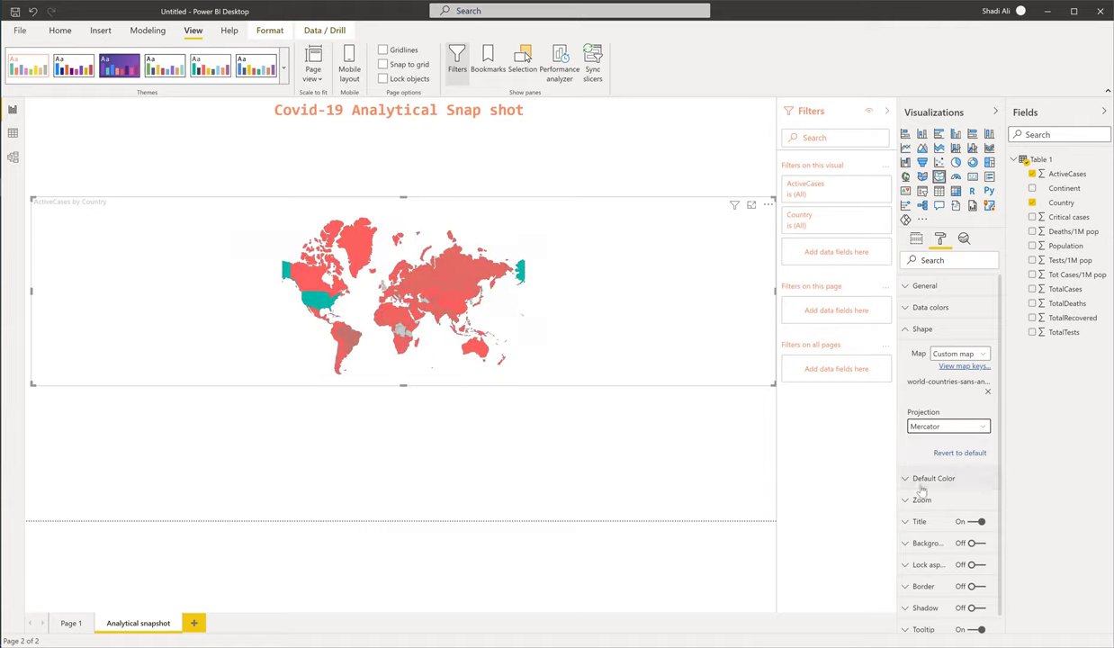
left_click(918, 425)
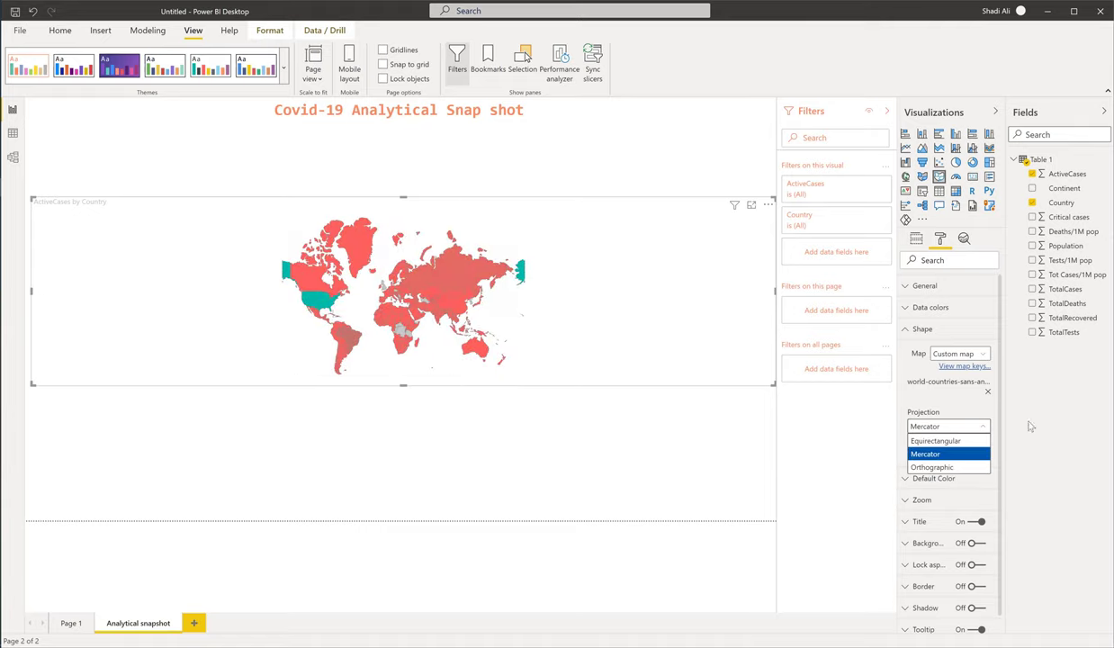
left_click(940, 441)
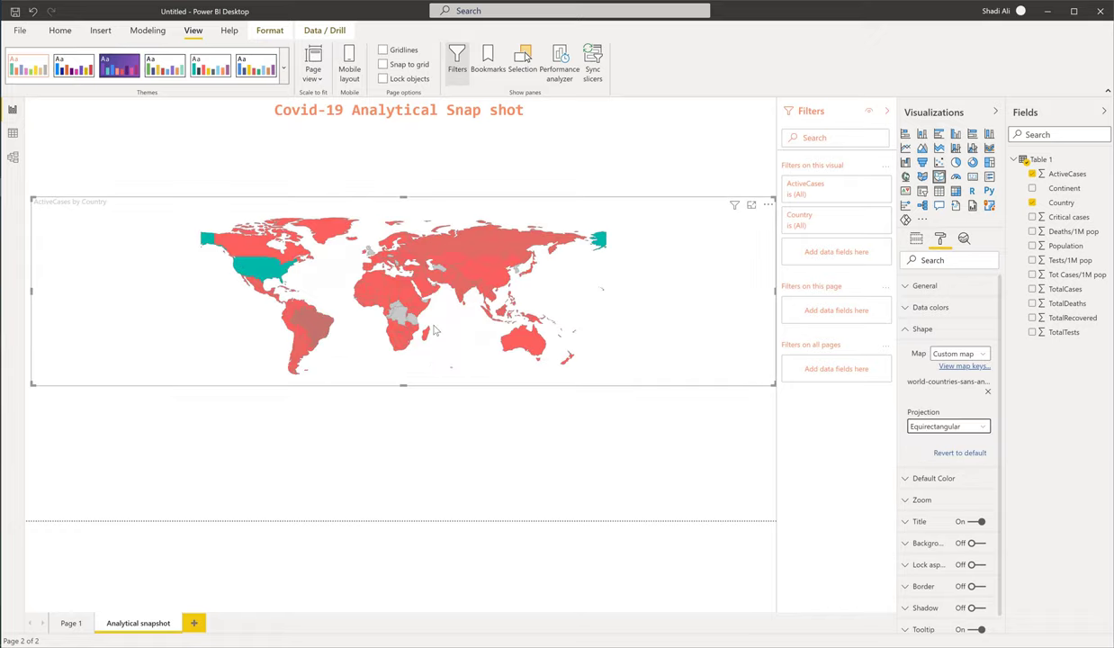
Try other built-in themes, such as Electric, on the report with the shape map selected.
left_click(427, 190)
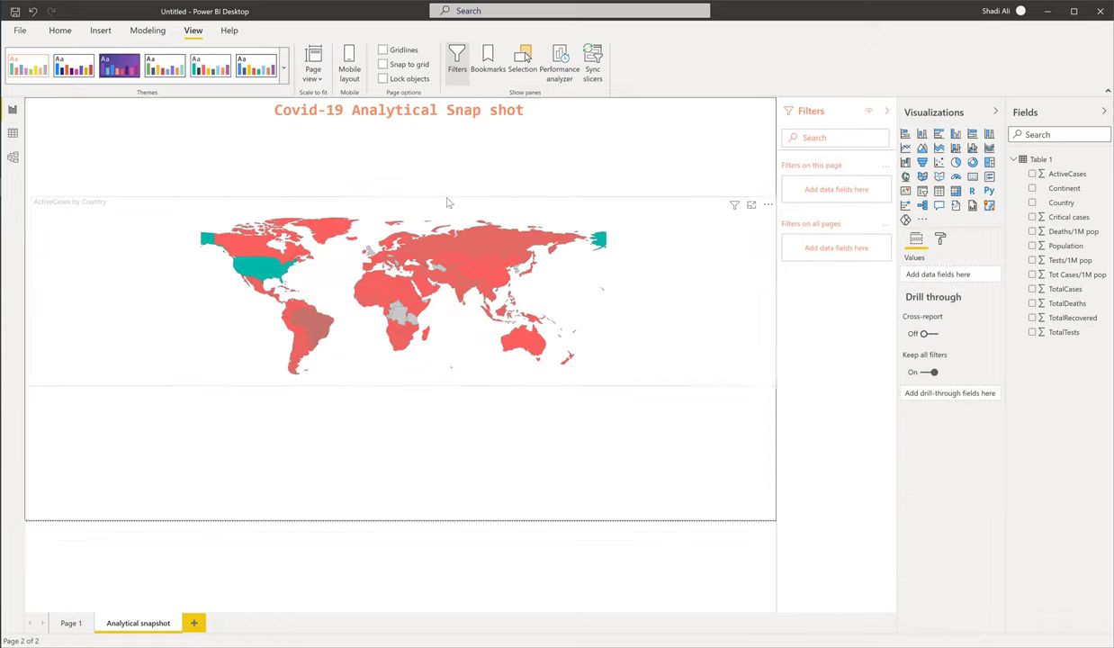
left_click(283, 81)
key("Escape")
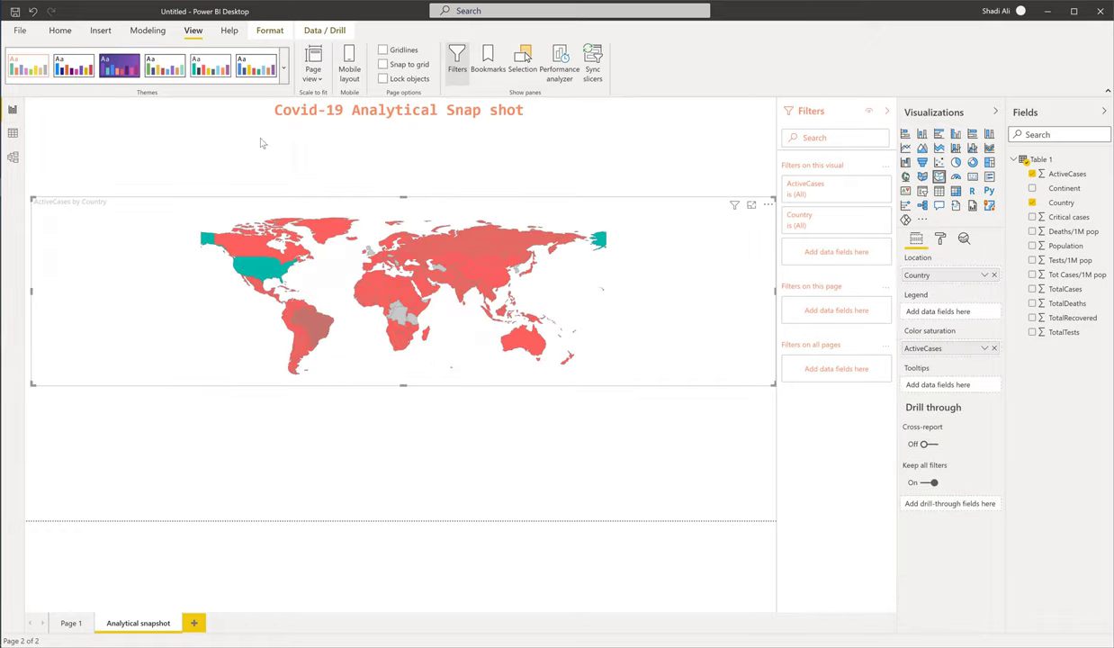
left_click(283, 81)
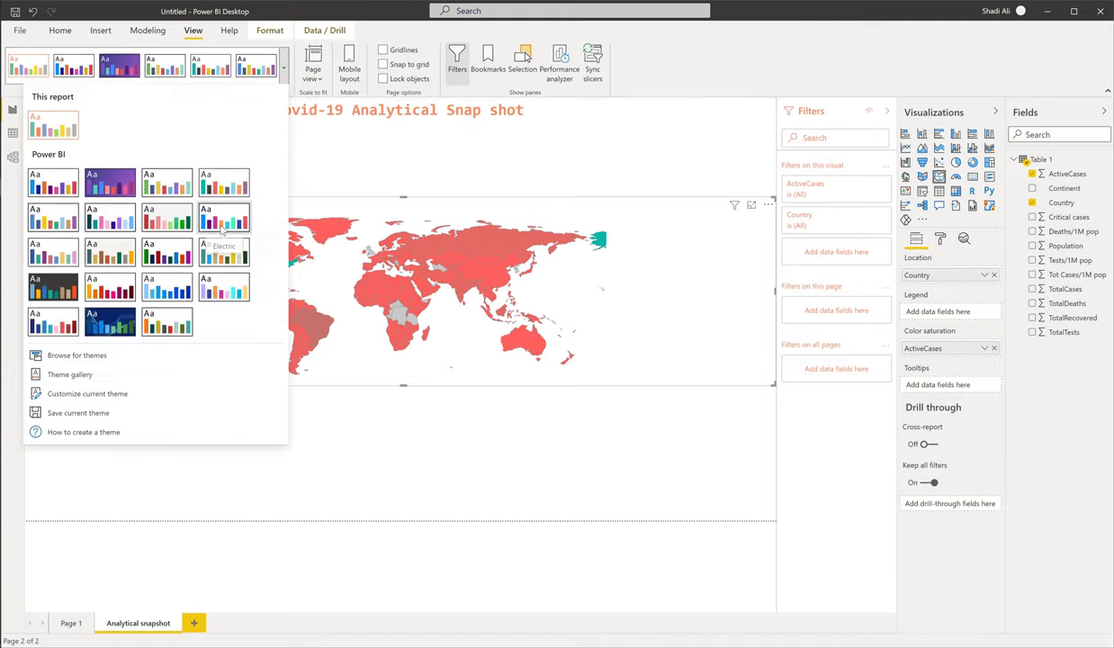
left_click(284, 79)
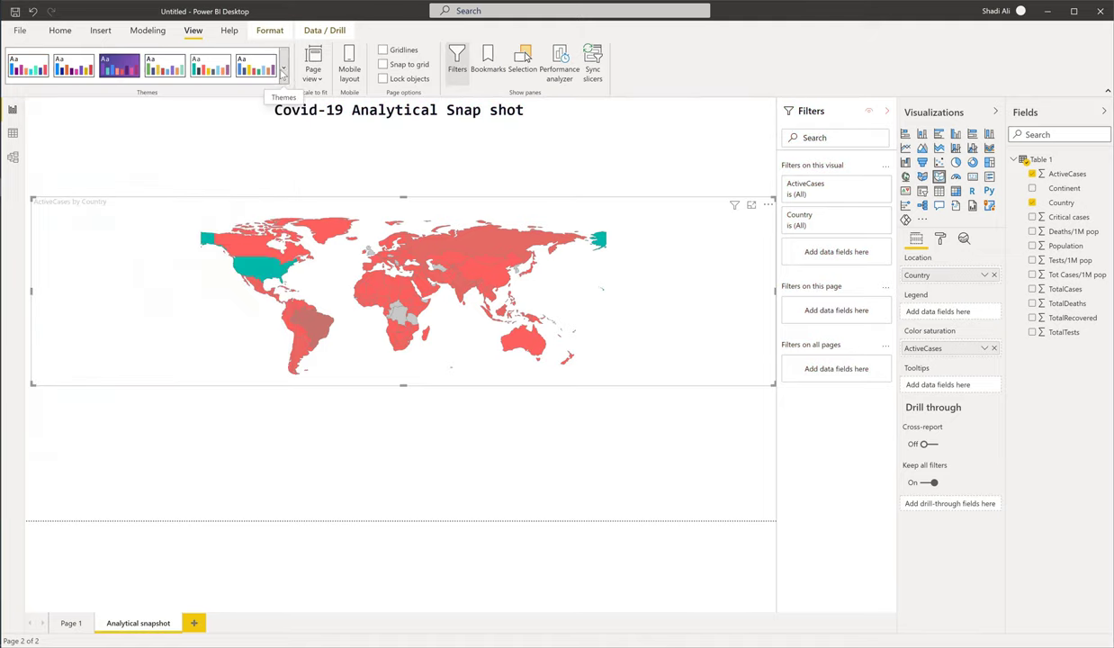
left_click(283, 74)
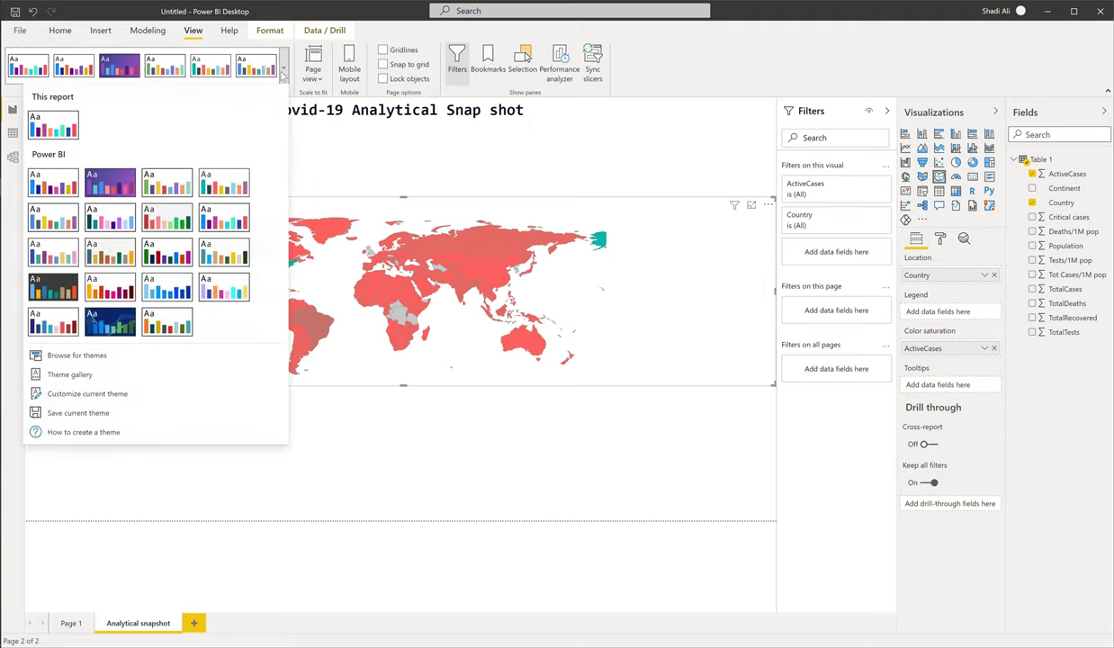
key("Escape")
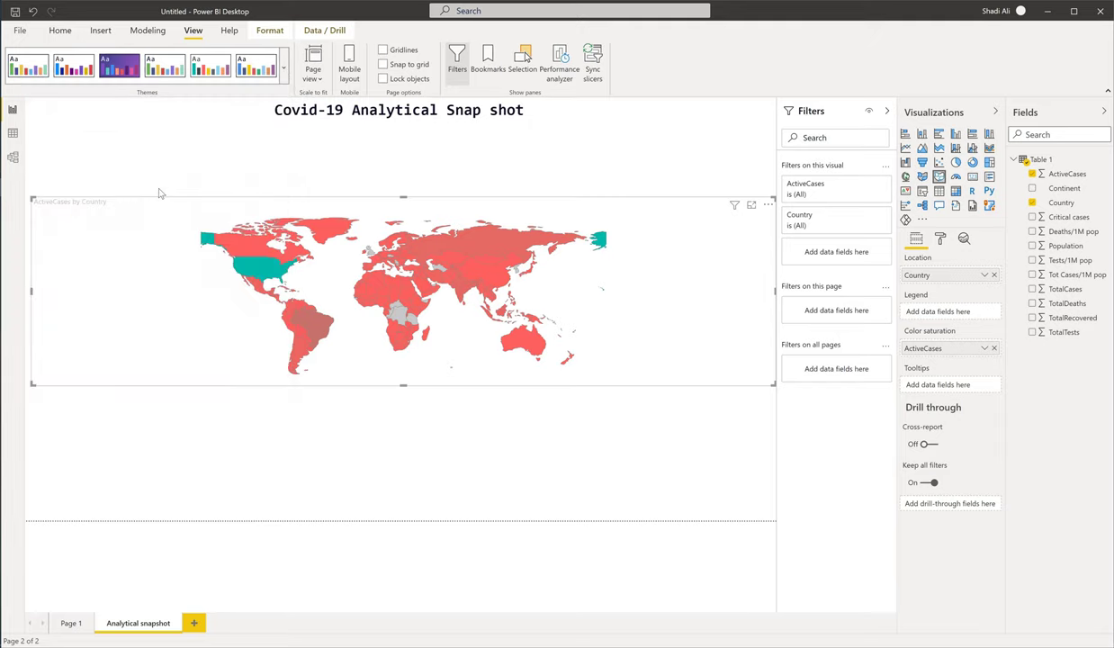
Apply the first of the built-in Power BI themes to the report, colouring the shape map in blue shades.
left_click(284, 74)
left_click(56, 194)
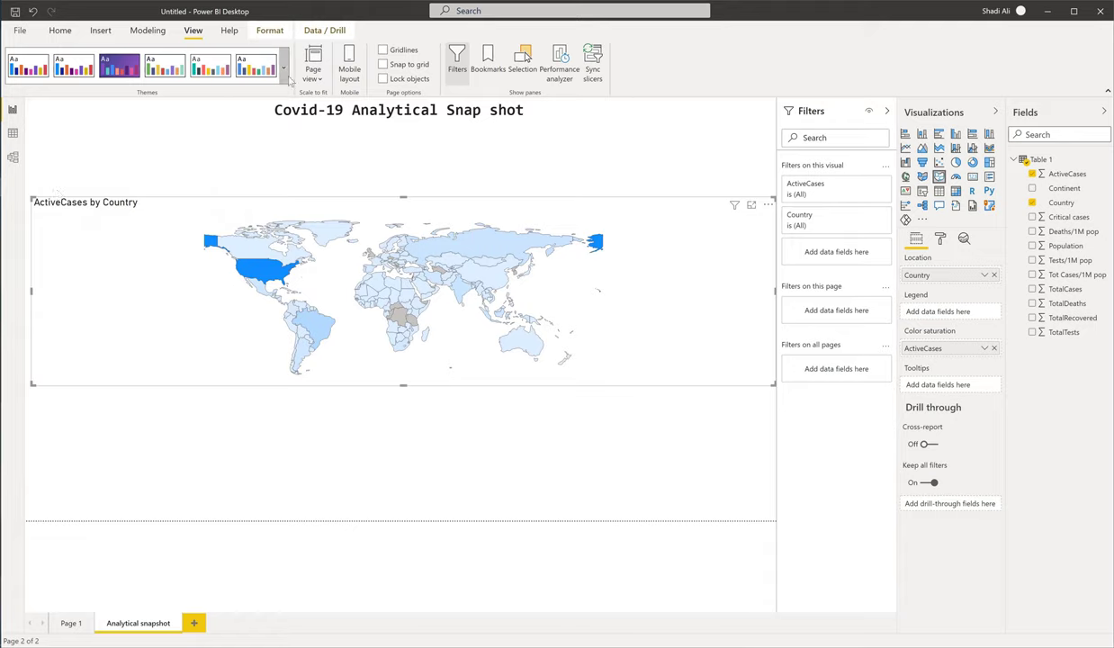
left_click(283, 74)
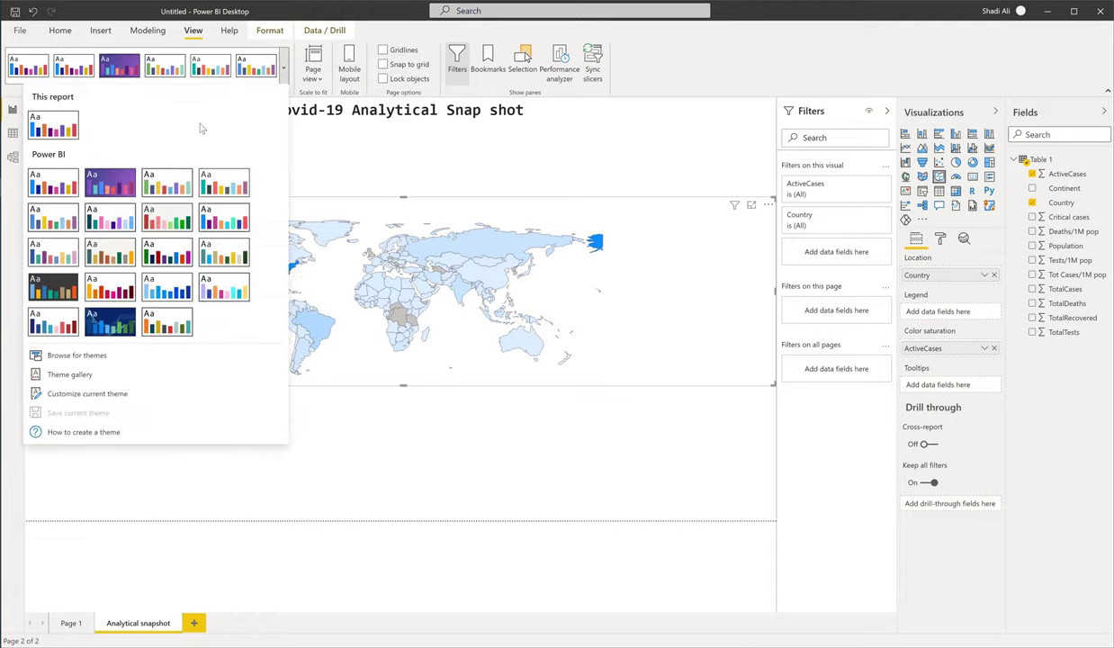
left_click(57, 184)
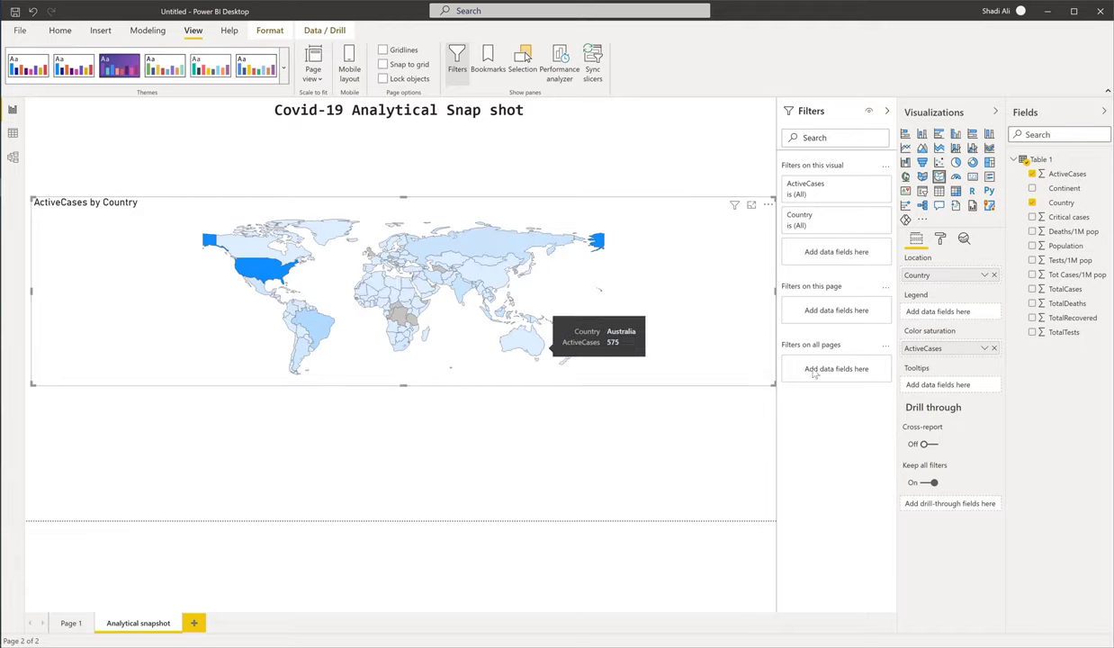
Turn on diverging data colours for the shape map and set the minimum colour to light purple.
left_click(941, 239)
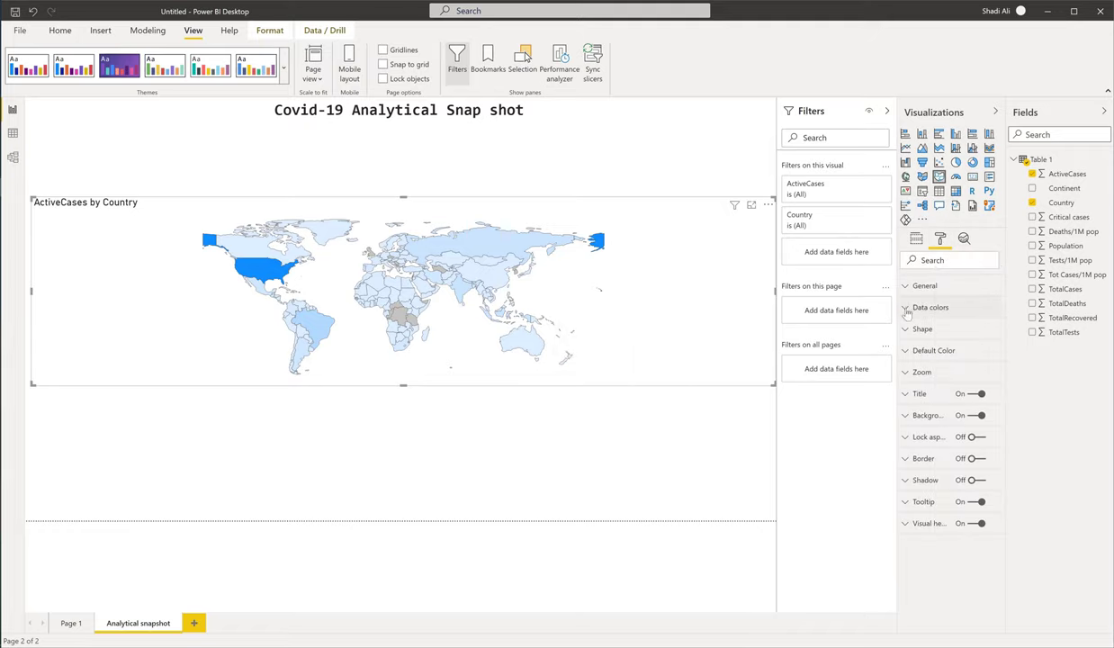
left_click(907, 308)
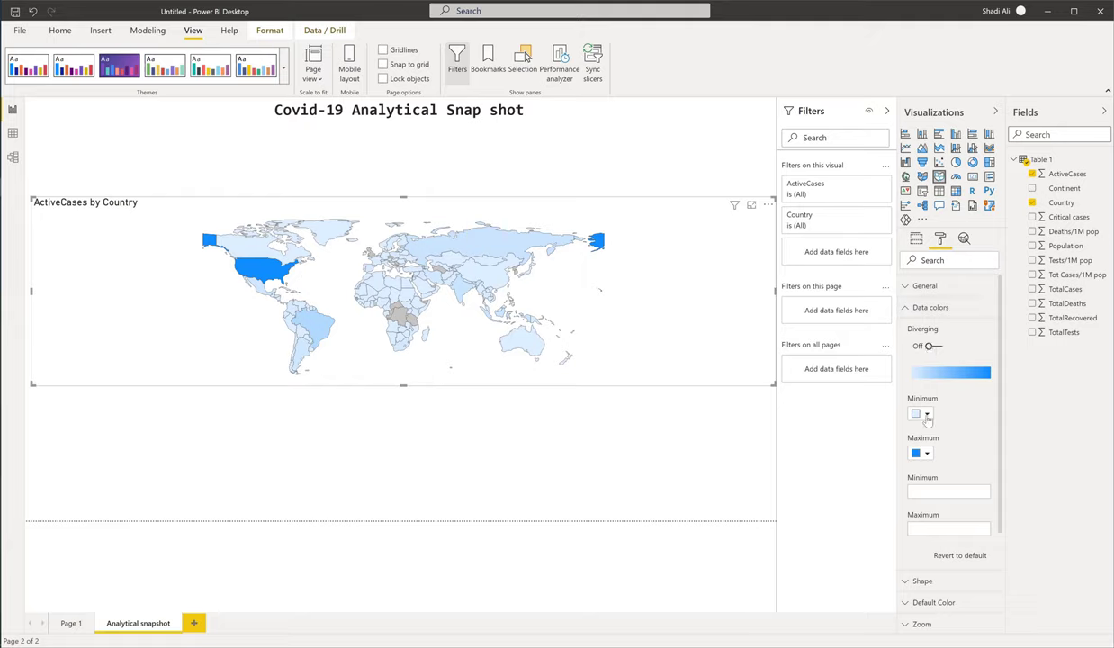
left_click(932, 346)
left_click(924, 415)
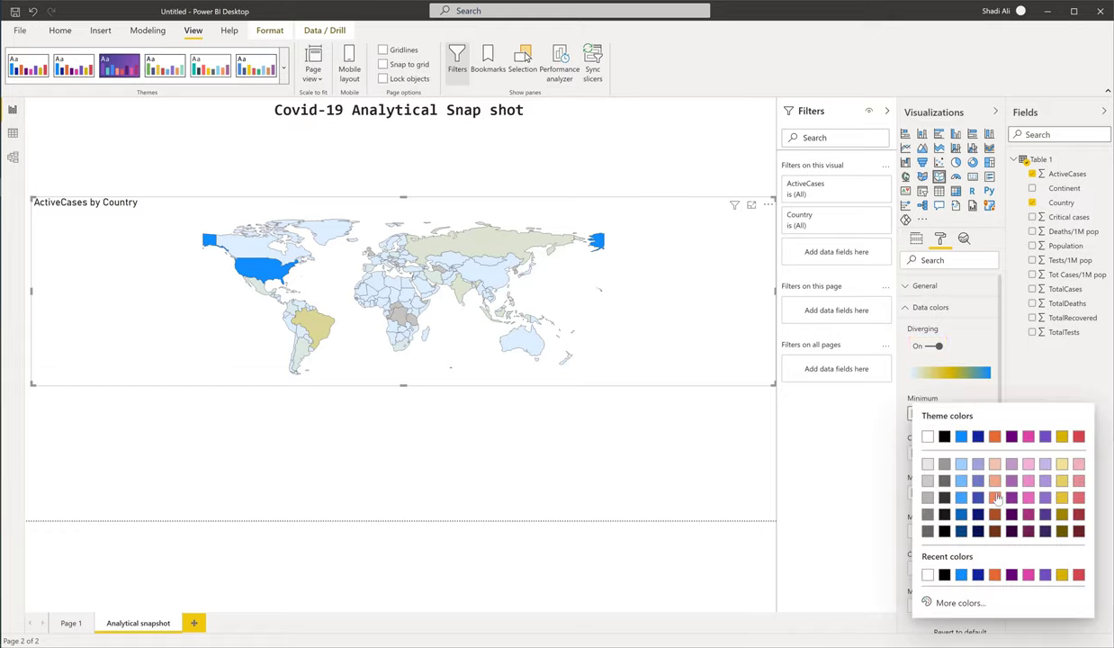
left_click(1046, 465)
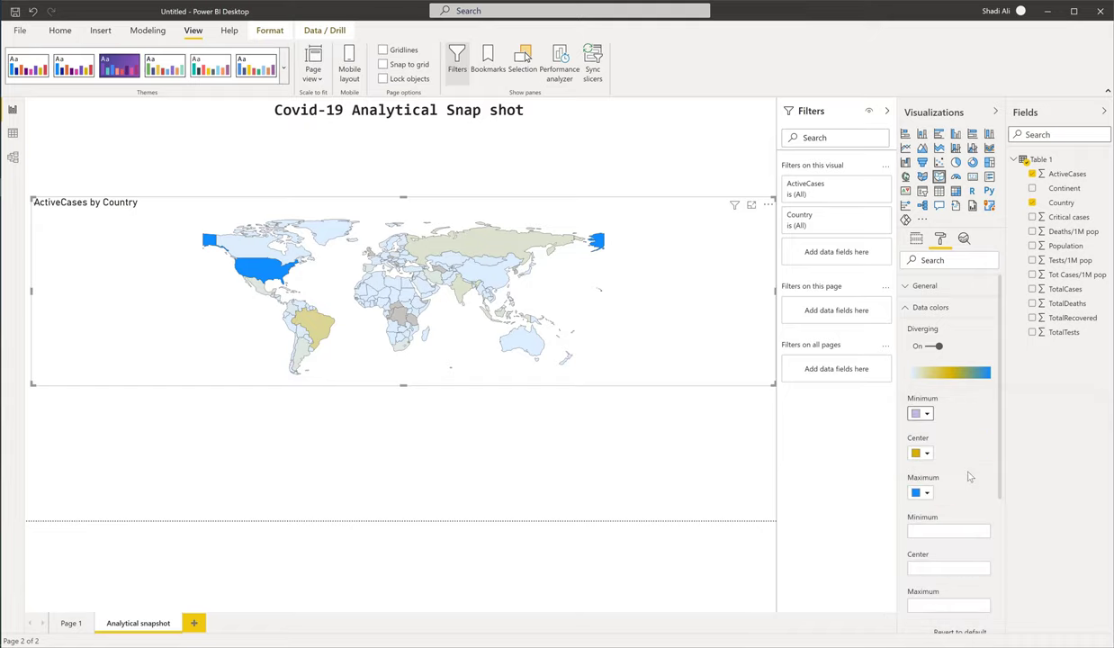
Set the shape map's centre colour to medium purple and its maximum colour to dark purple.
left_click(918, 452)
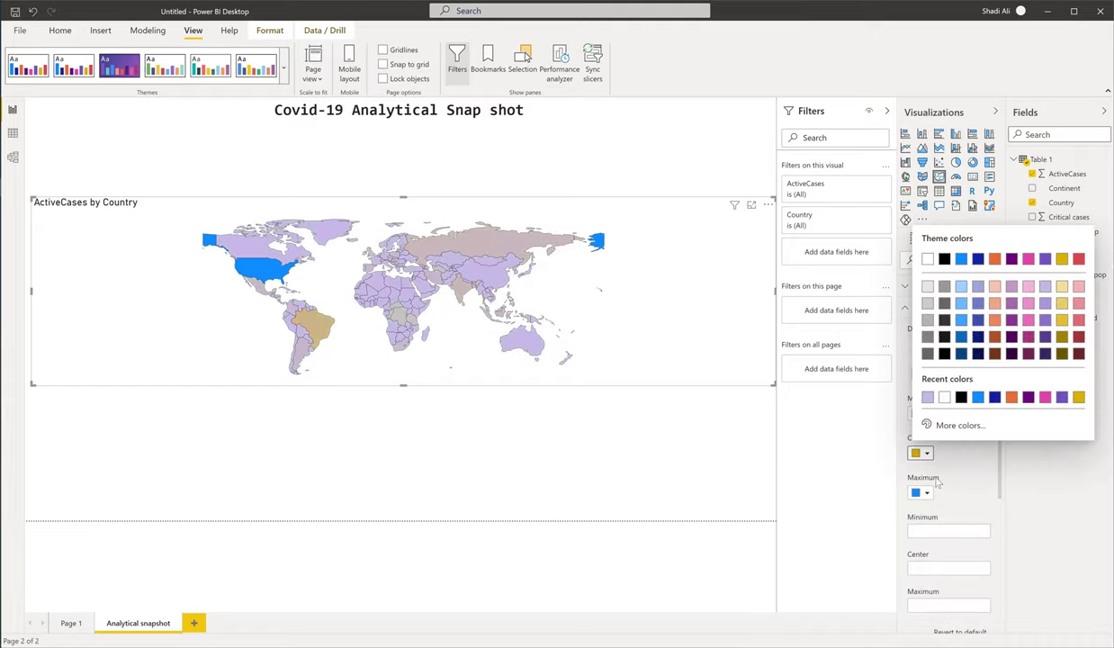
left_click(1045, 324)
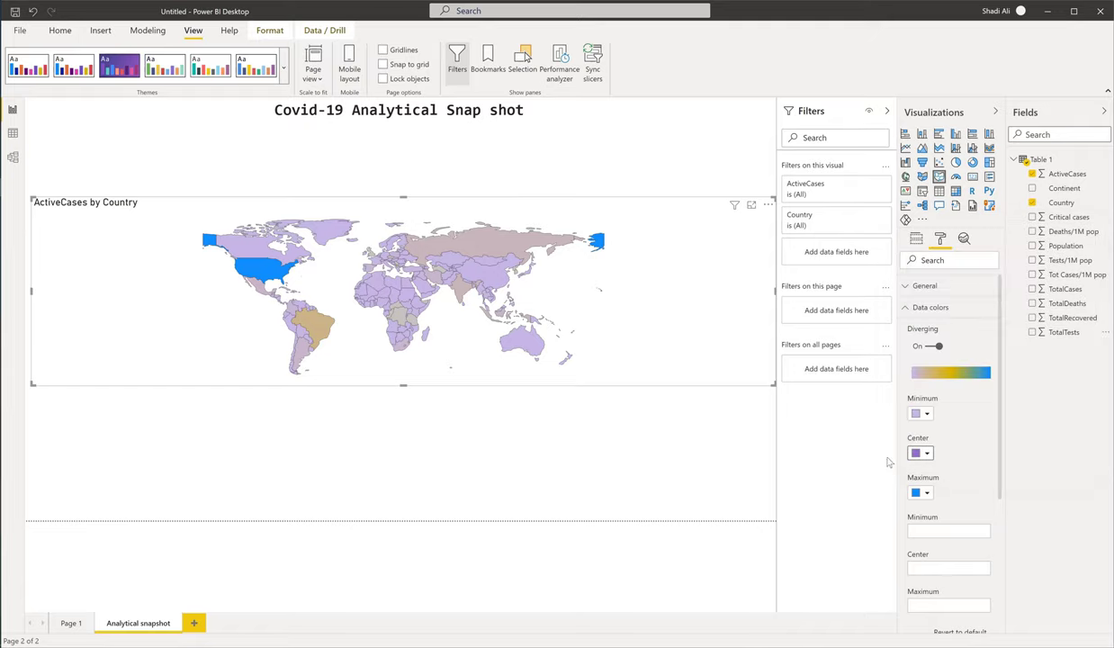
left_click(930, 491)
left_click(1009, 385)
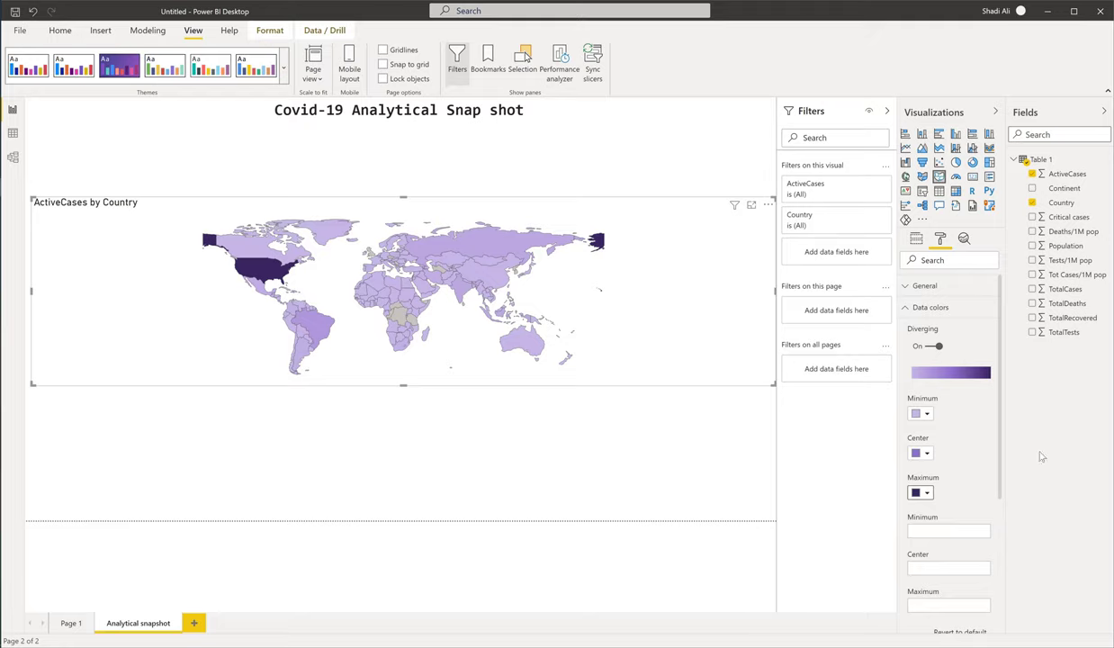
left_click(914, 529)
left_click(922, 307)
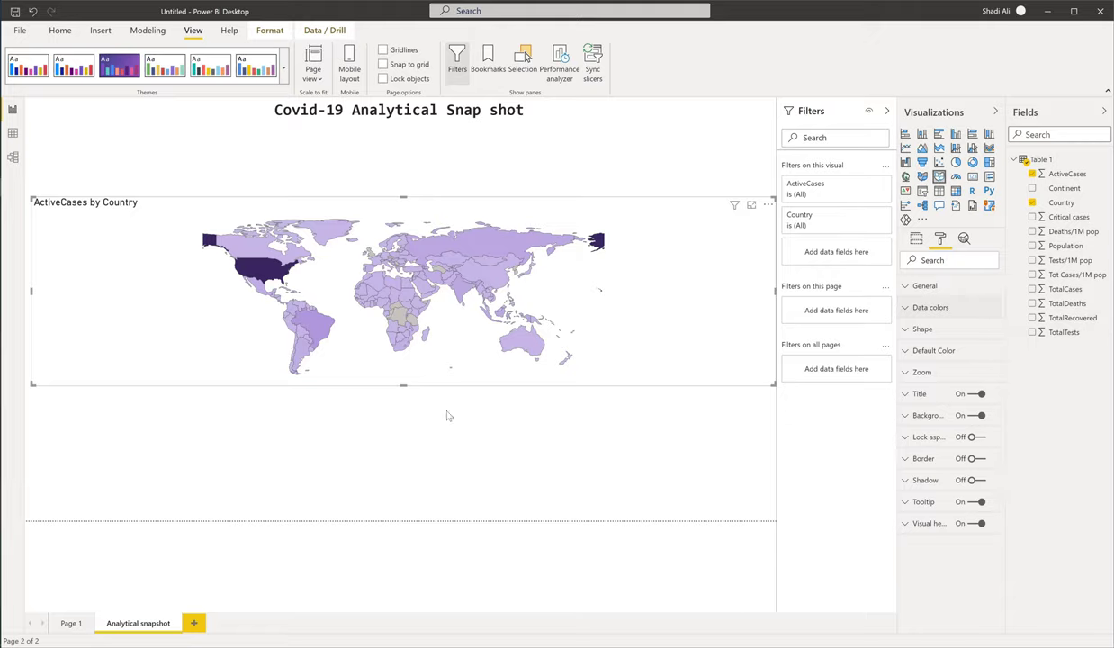
Extend the shape map up towards the report title, shorten it from below, and deselect it.
left_click_drag(403, 196, 410, 159)
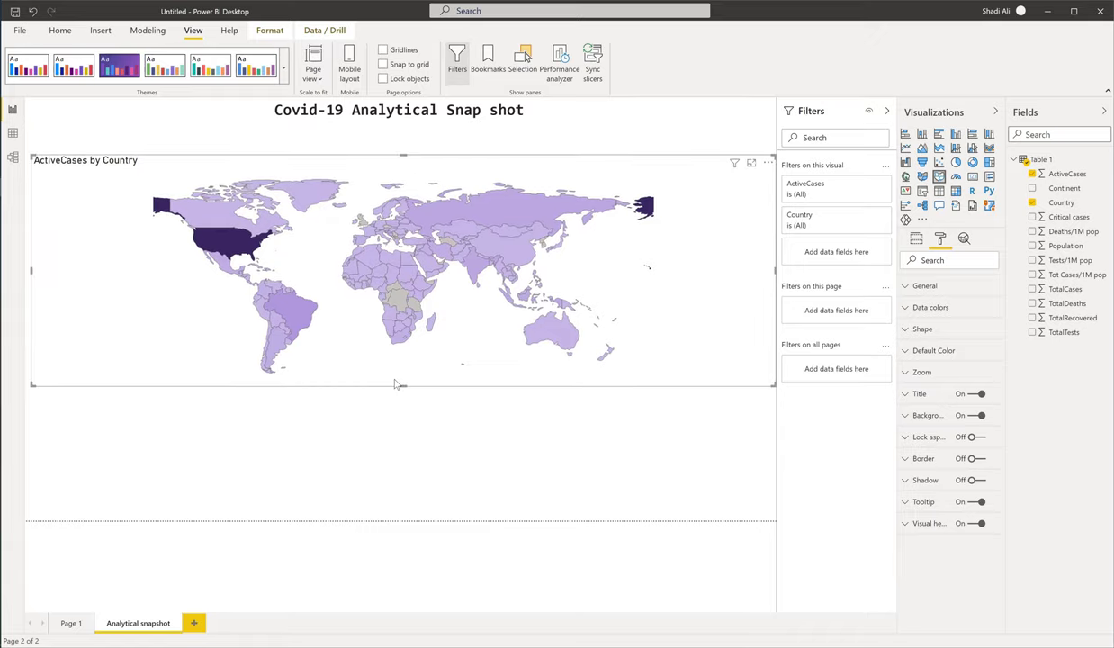
left_click_drag(387, 384, 407, 347)
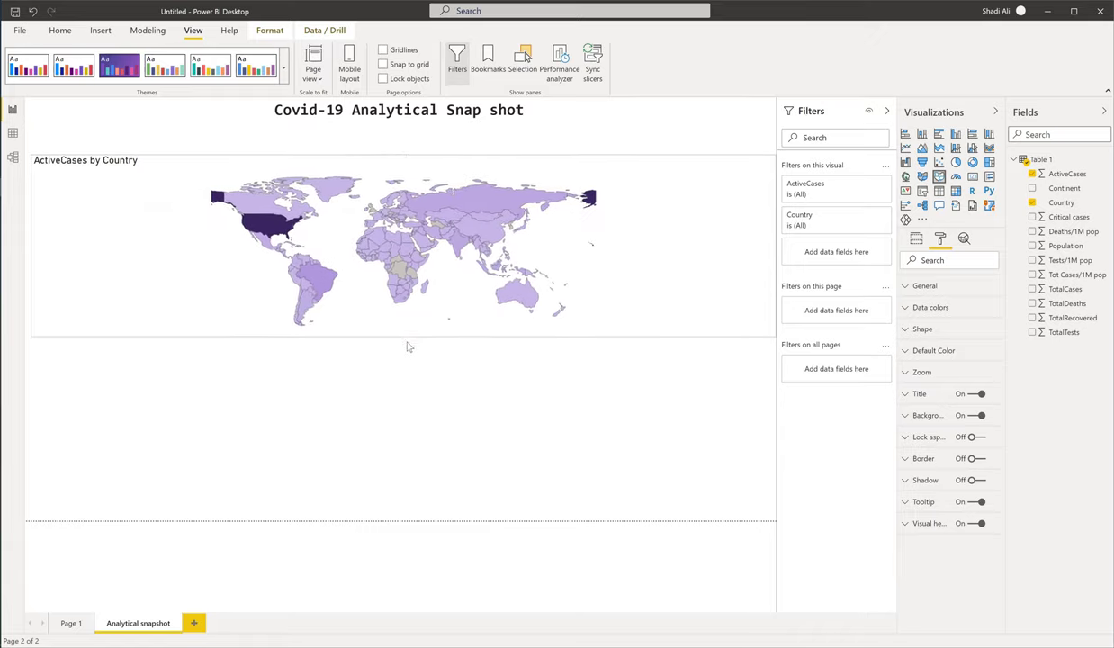
left_click(407, 409)
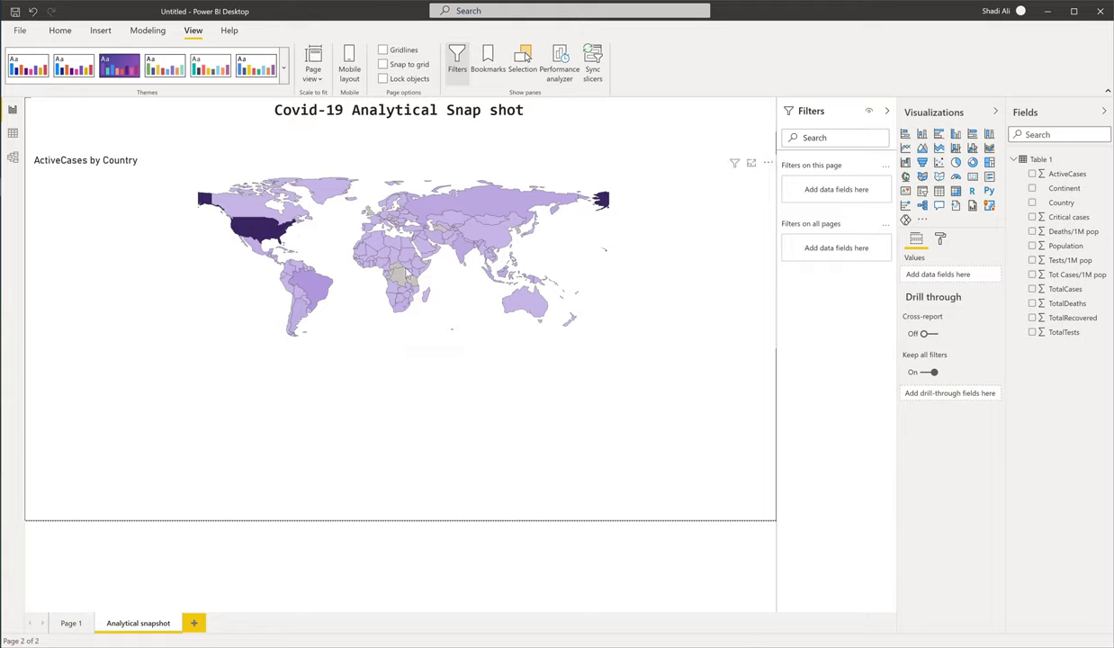
Check the grey central African country on the map and search the table's Country values for "cong" without filtering.
mouse_move(402, 281)
left_click(13, 133)
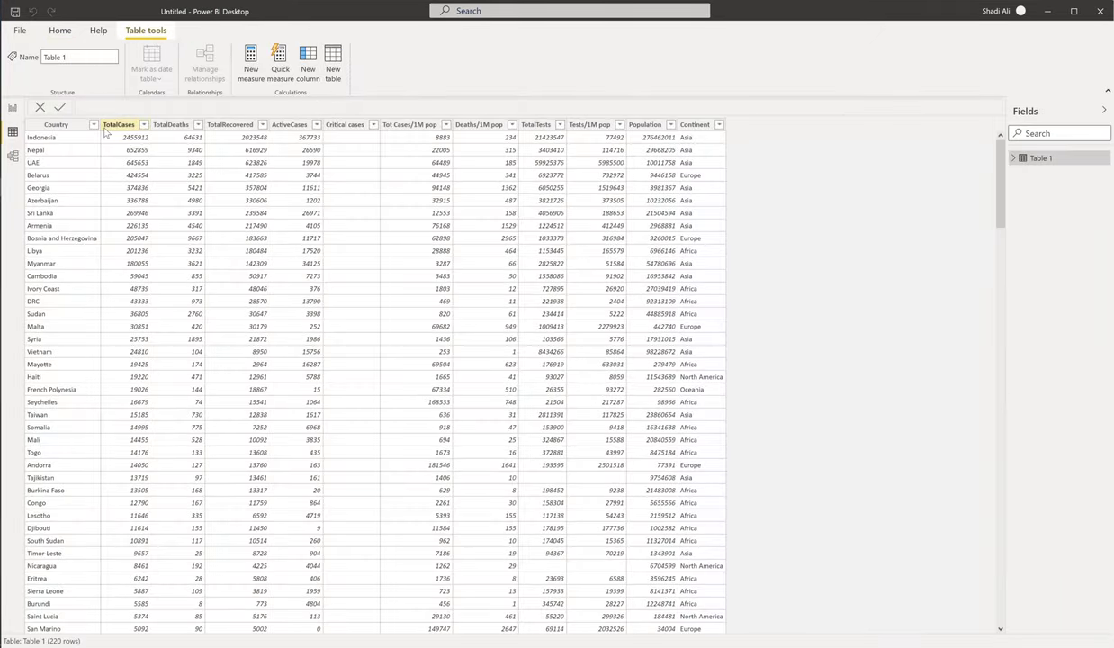
left_click(93, 125)
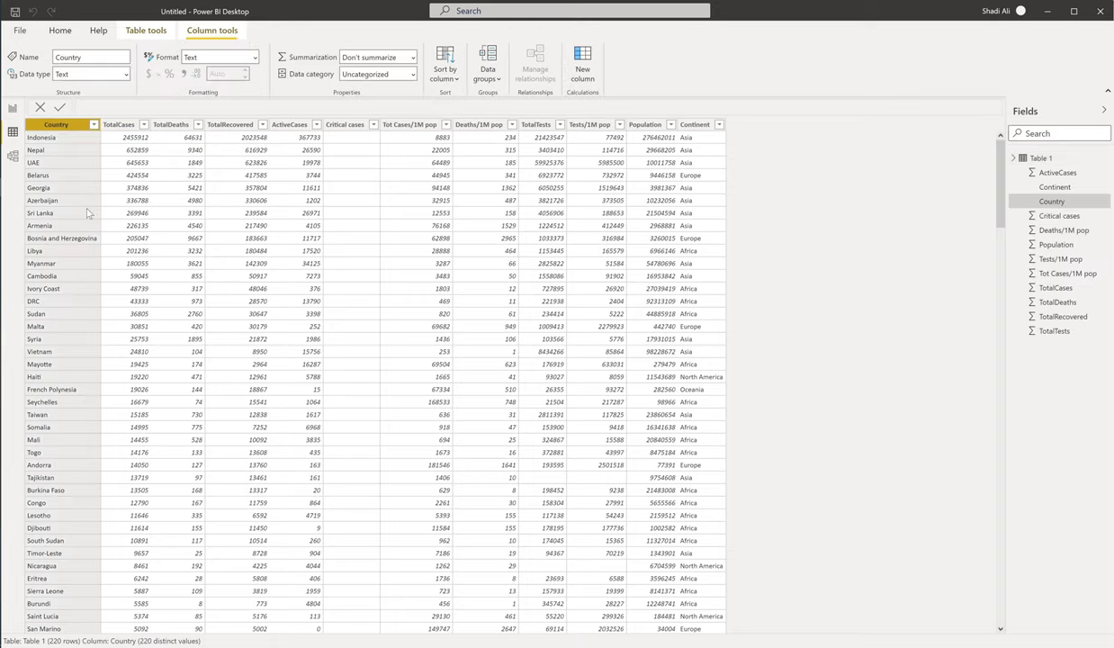
left_click(137, 231)
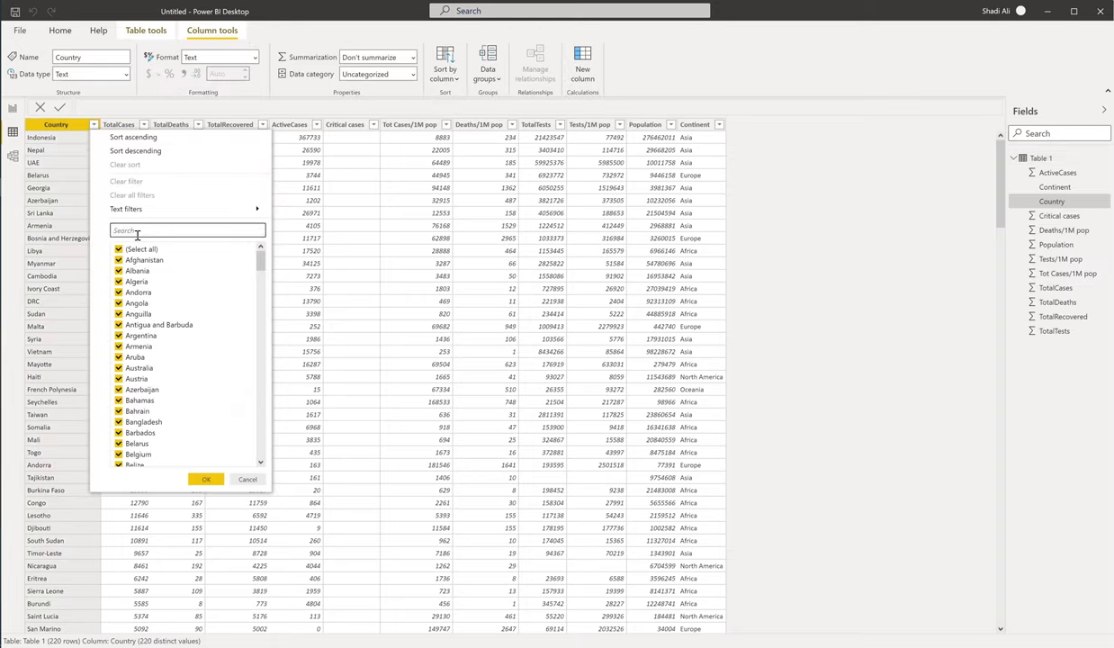
type("cong")
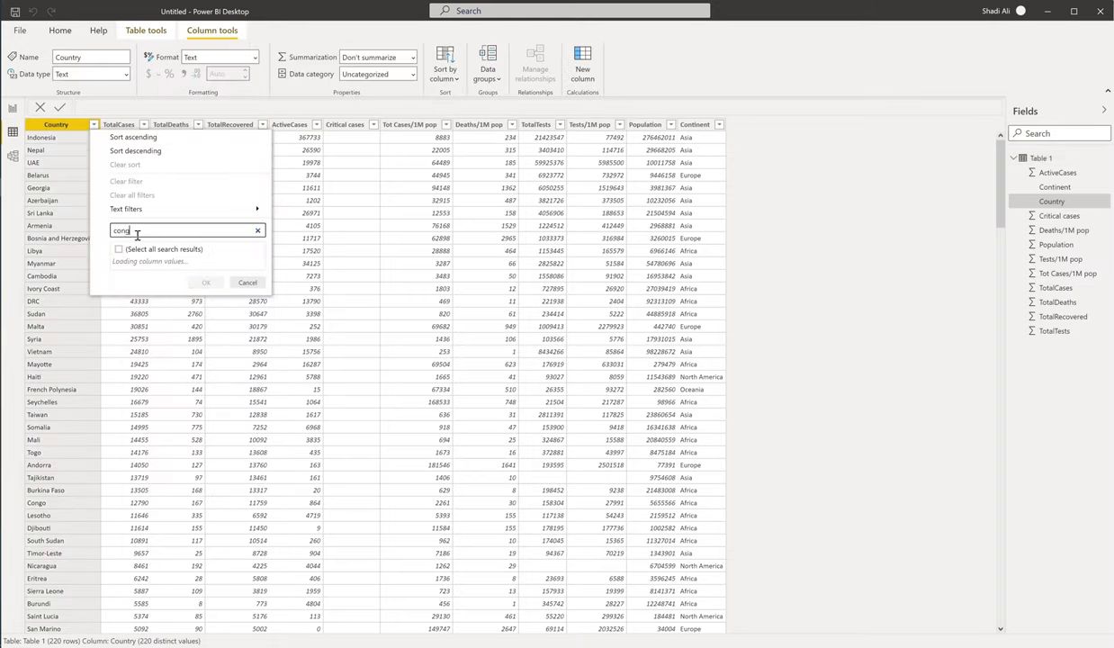
left_click(257, 281)
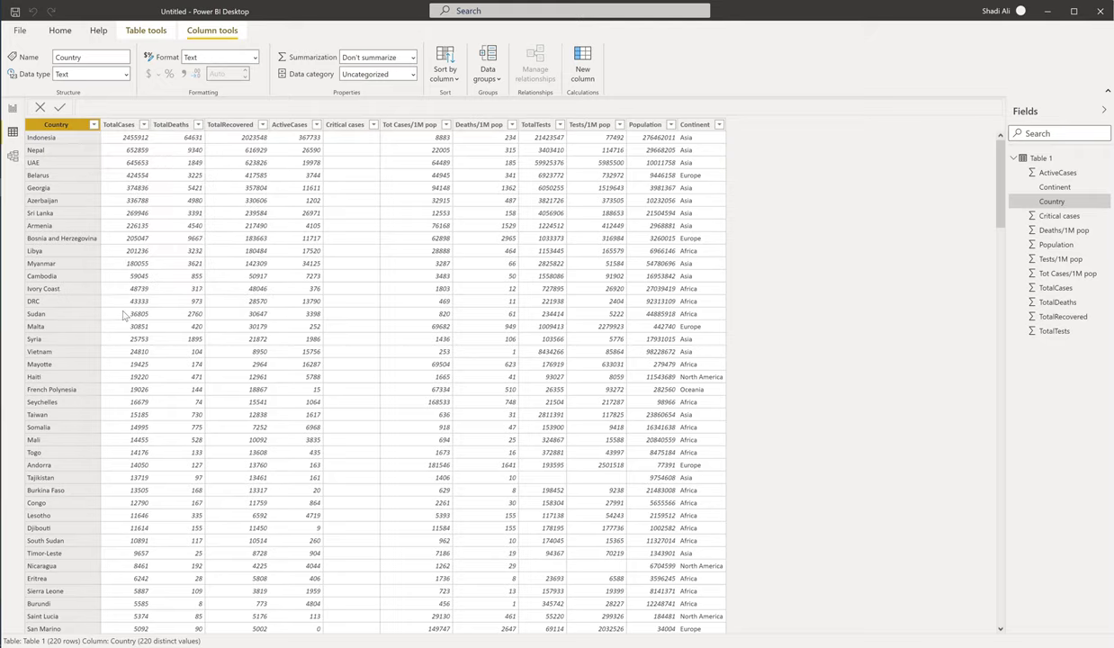
Replace "Congo" with "Democratic republic of Congo" in the Country column in Power Query, and check that country on the report map.
right_click(72, 128)
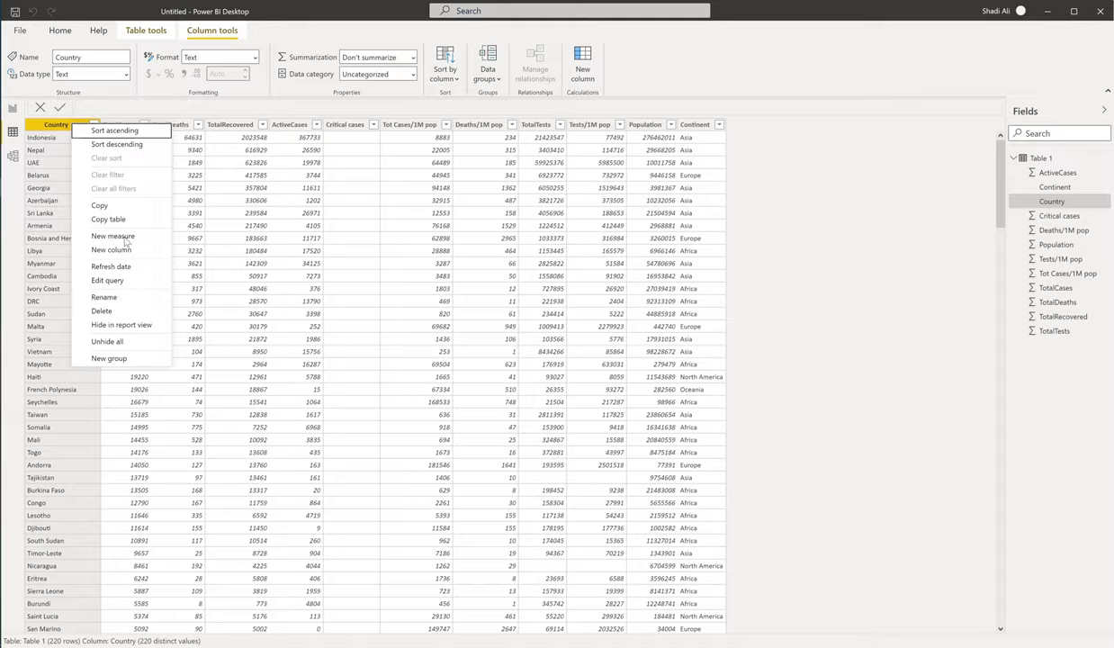
left_click(107, 279)
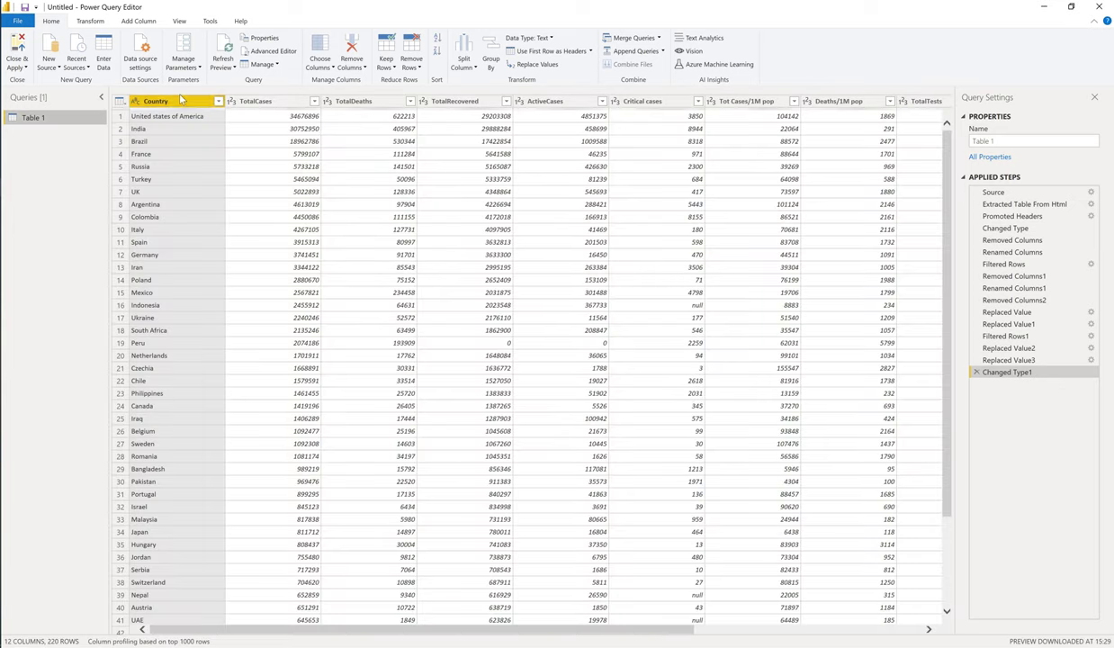
right_click(180, 104)
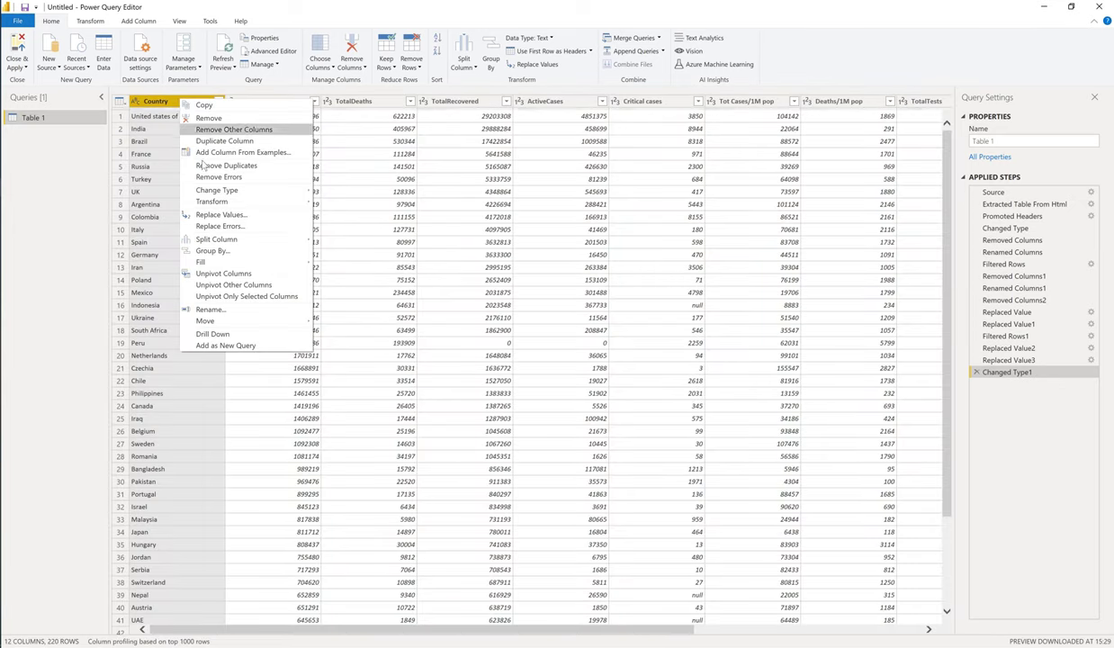
left_click(238, 214)
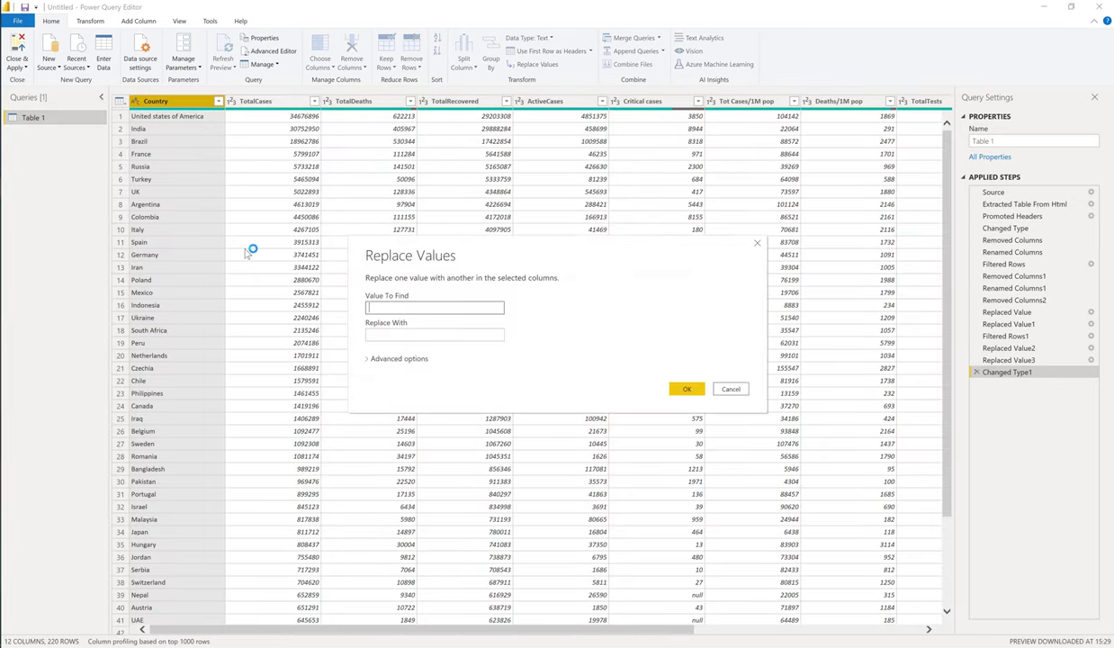
type("Congo")
left_click(391, 335)
type("Dem")
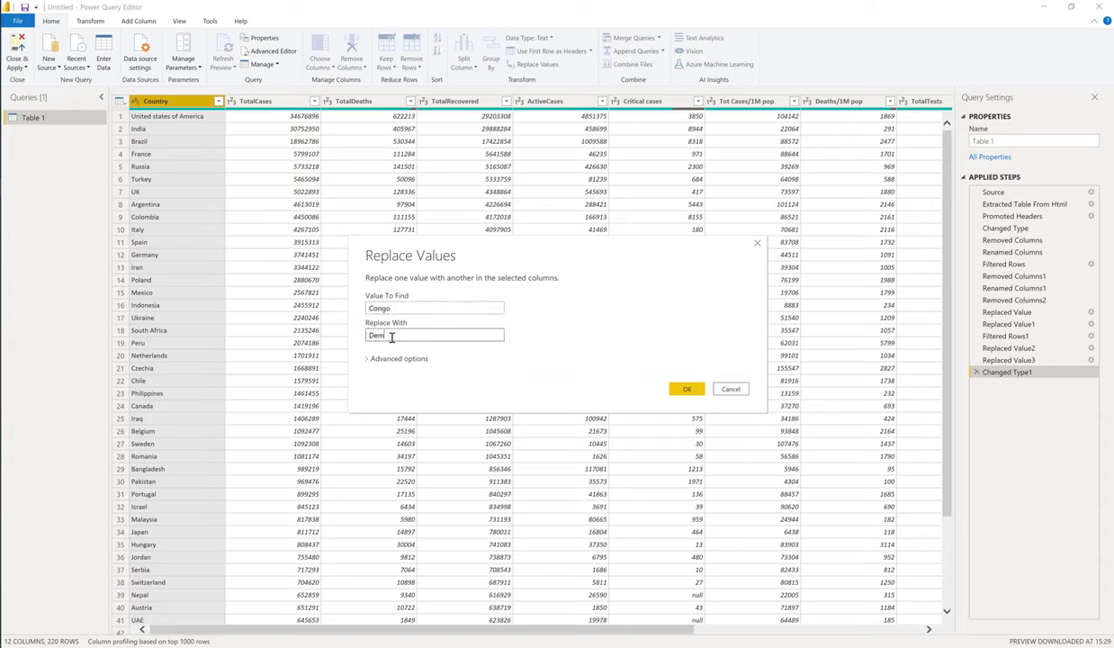
type("ocratic r")
type("epublic of Congo")
left_click(685, 389)
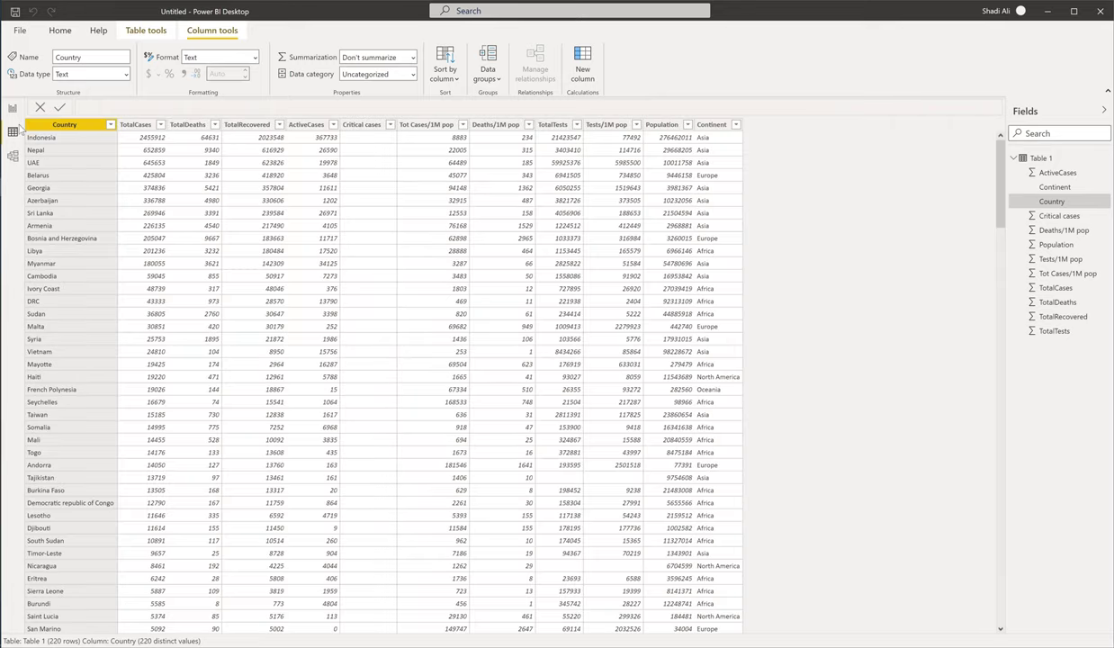
left_click(13, 110)
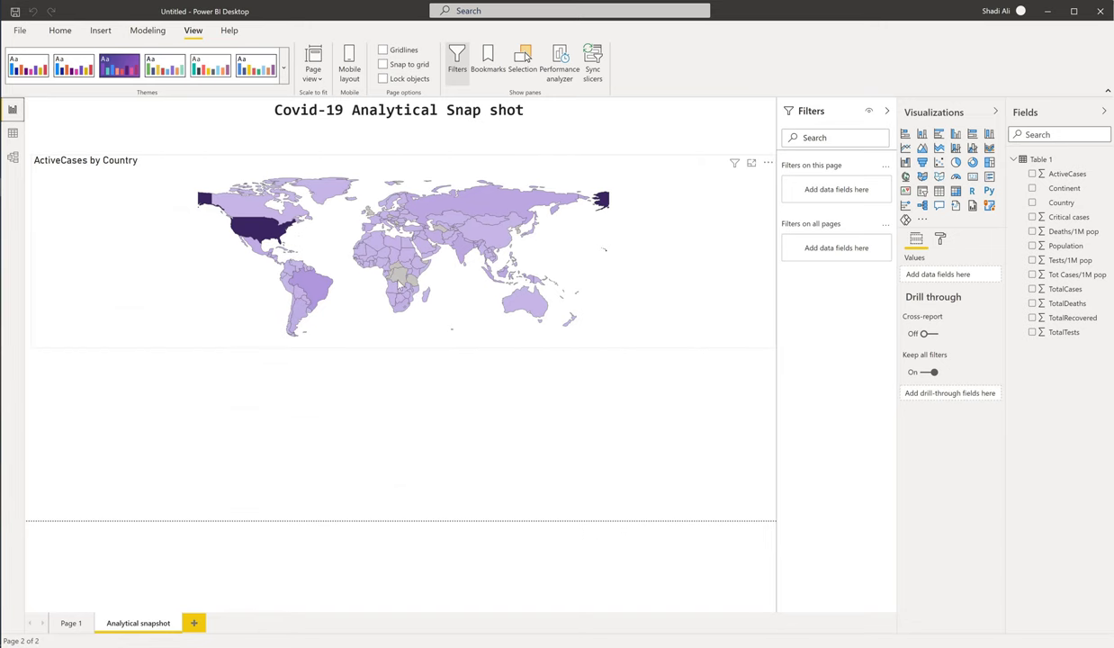
mouse_move(401, 282)
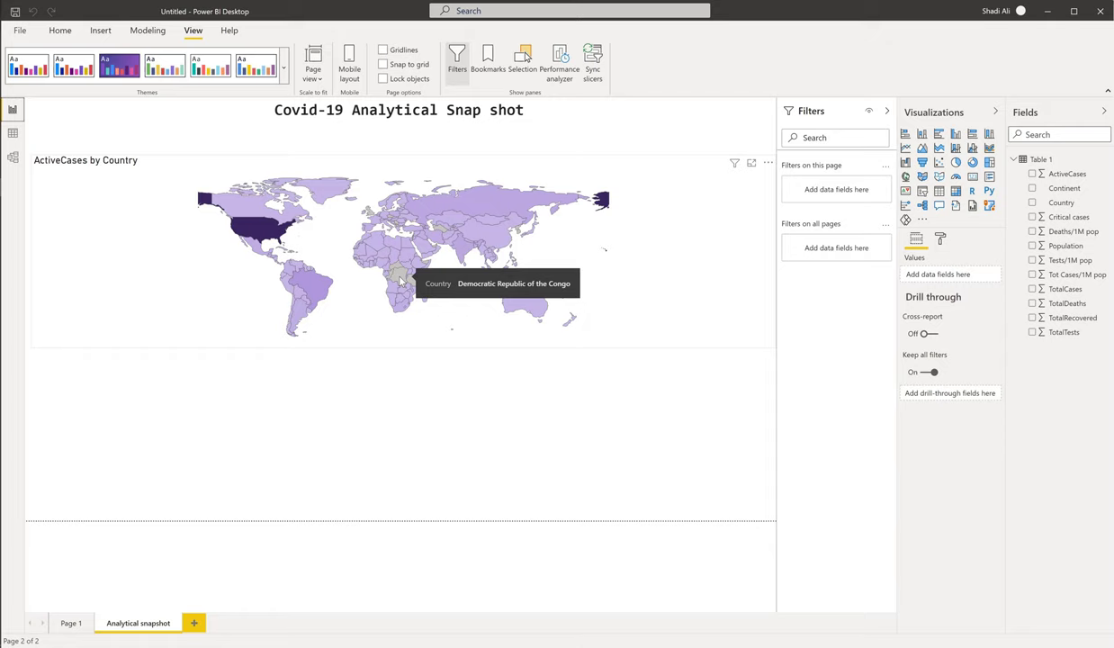
Replace "Democratic republic of Congo" with "Democratic republic of the Congo" in the query's Country column and apply the changes.
left_click(12, 132)
right_click(85, 131)
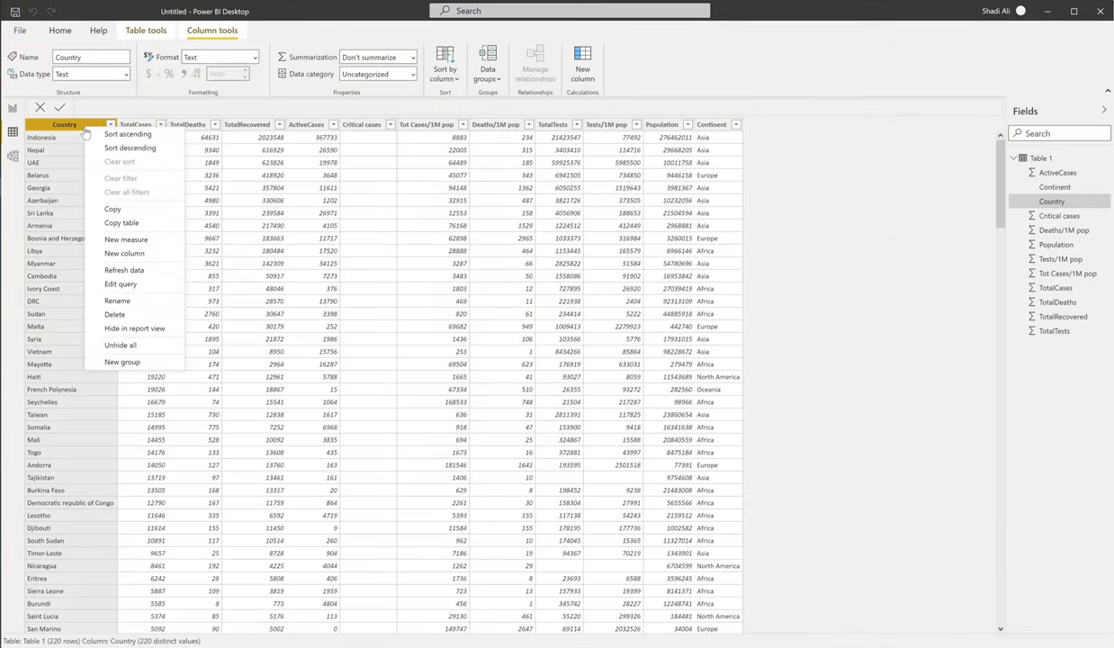
left_click(145, 284)
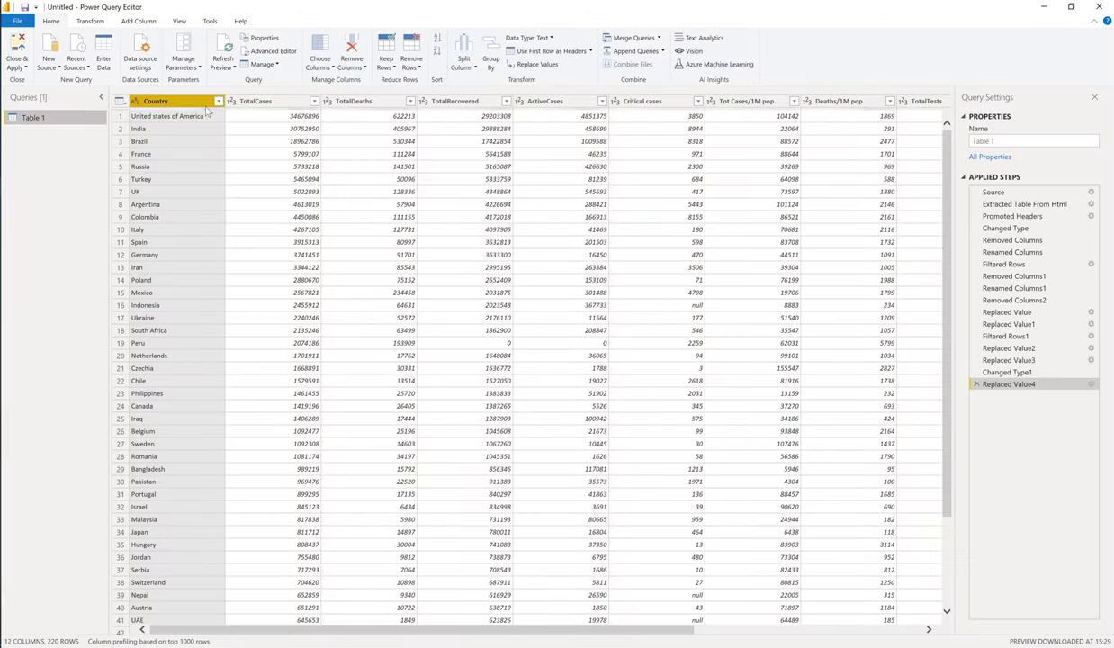
right_click(199, 106)
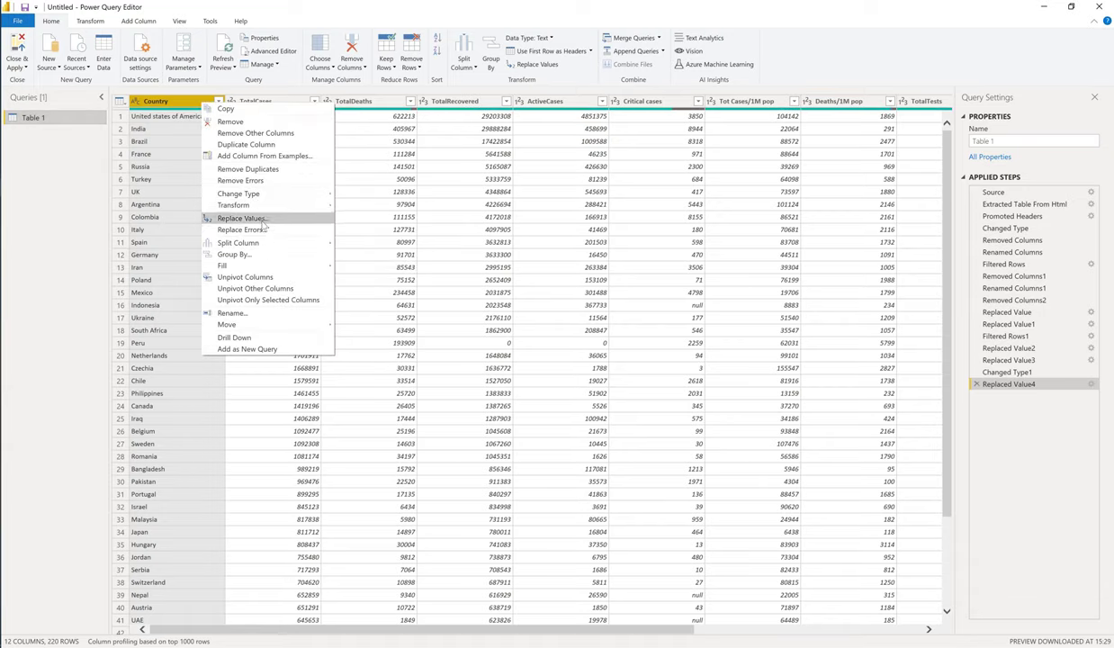
left_click(262, 220)
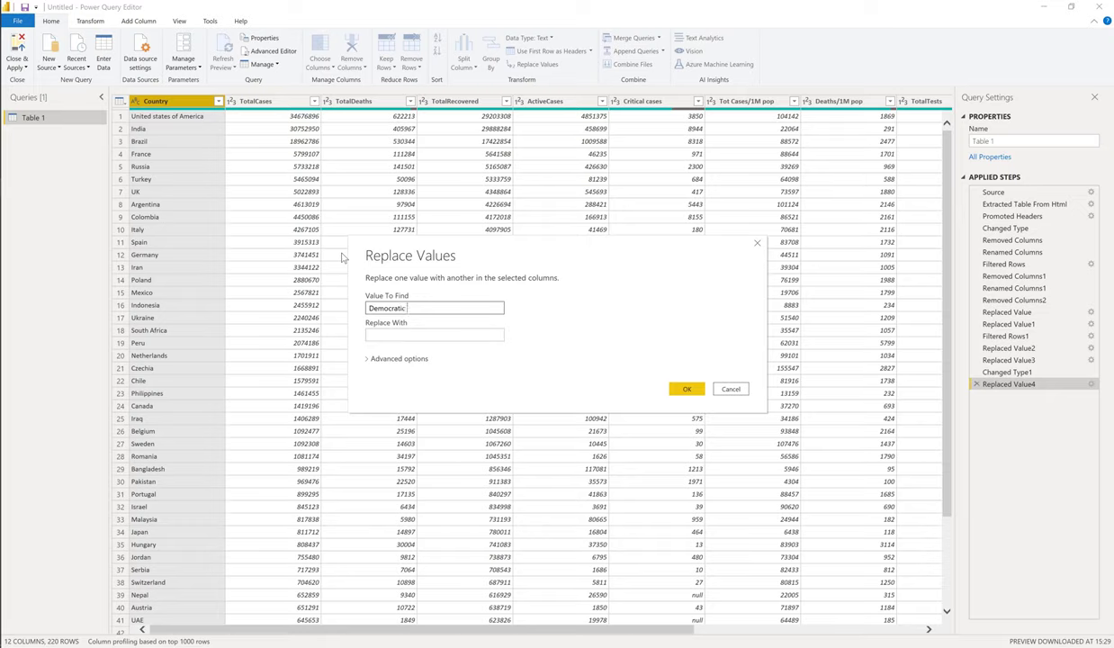
type("Democratic republic of Congo")
left_click(394, 336)
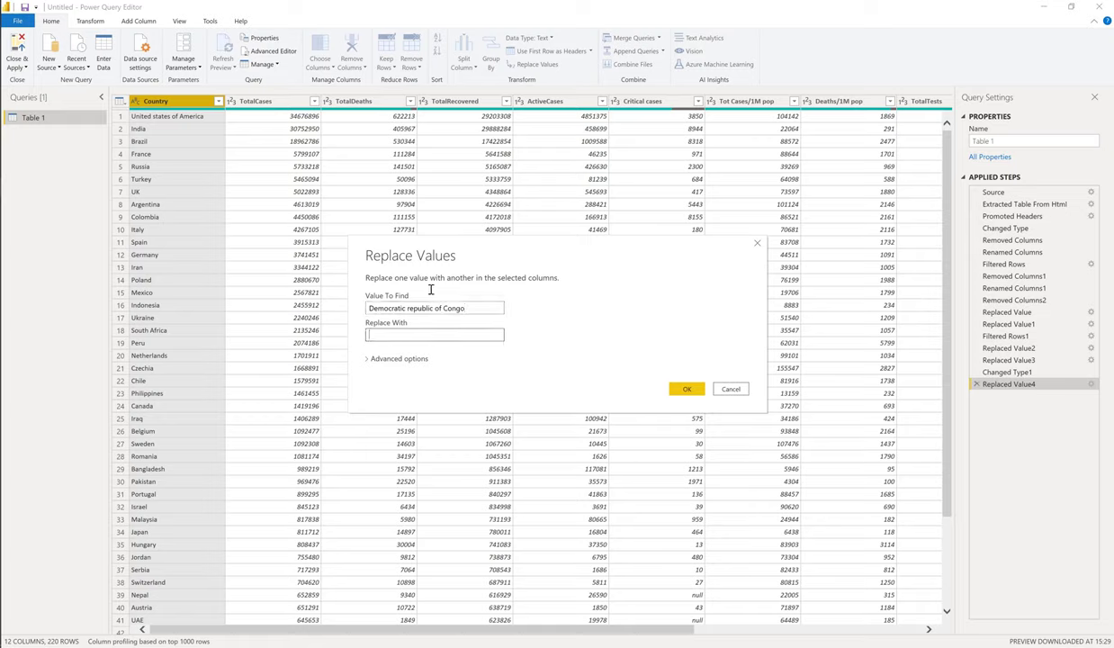
triple_click(428, 309)
key("ctrl+c")
left_click(418, 333)
key("ctrl+v")
left_click(443, 335)
type("The")
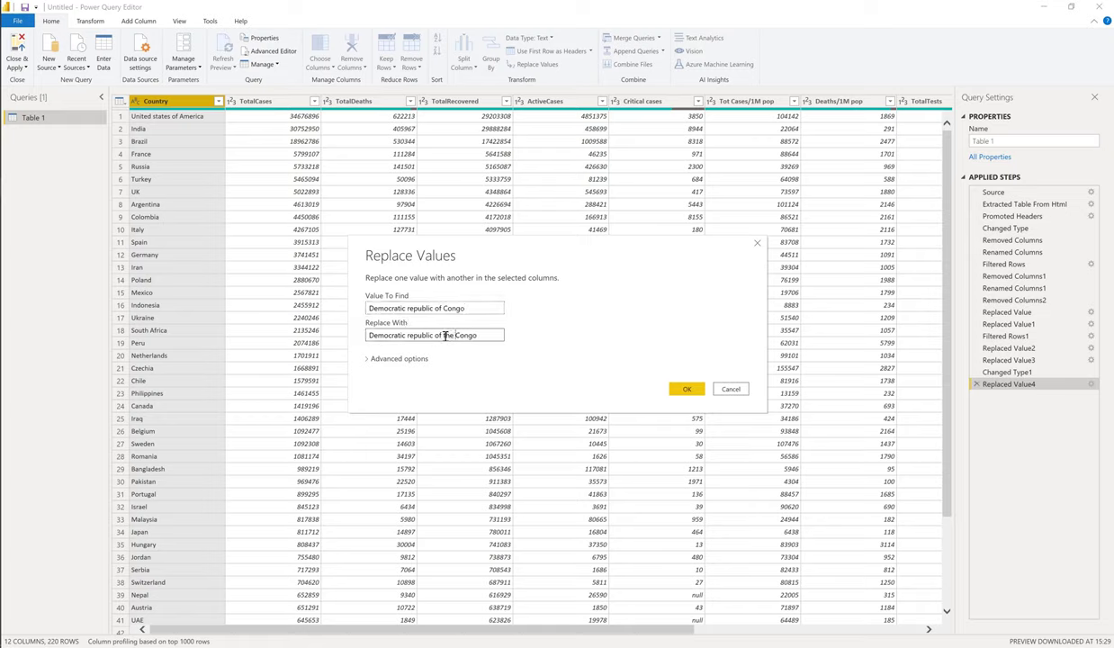
left_click(687, 389)
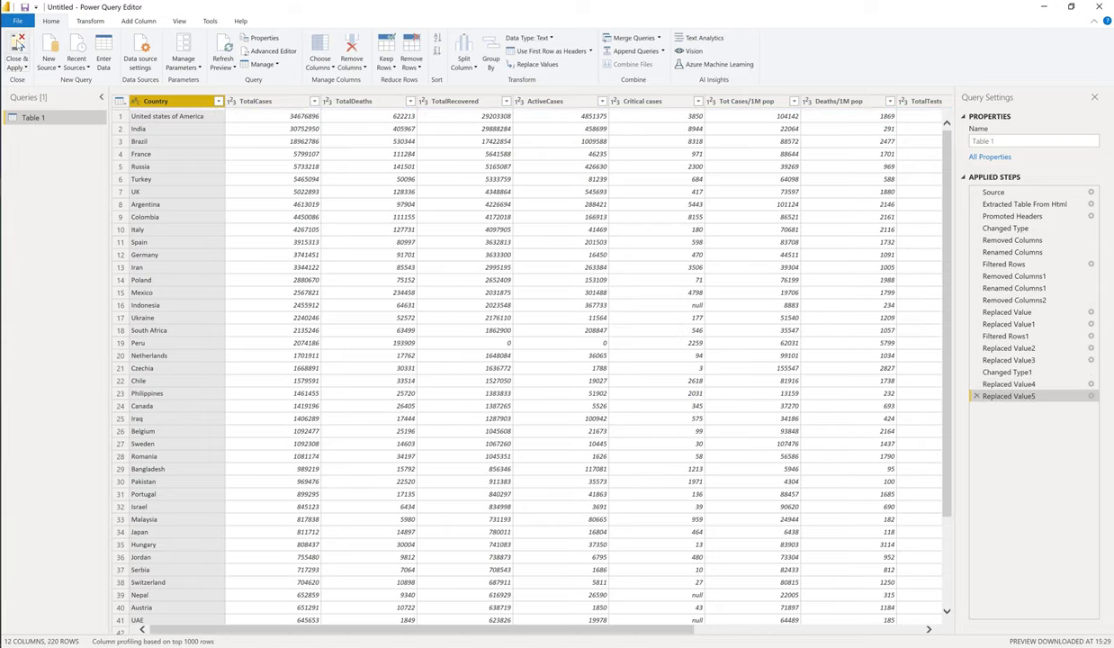
left_click(18, 43)
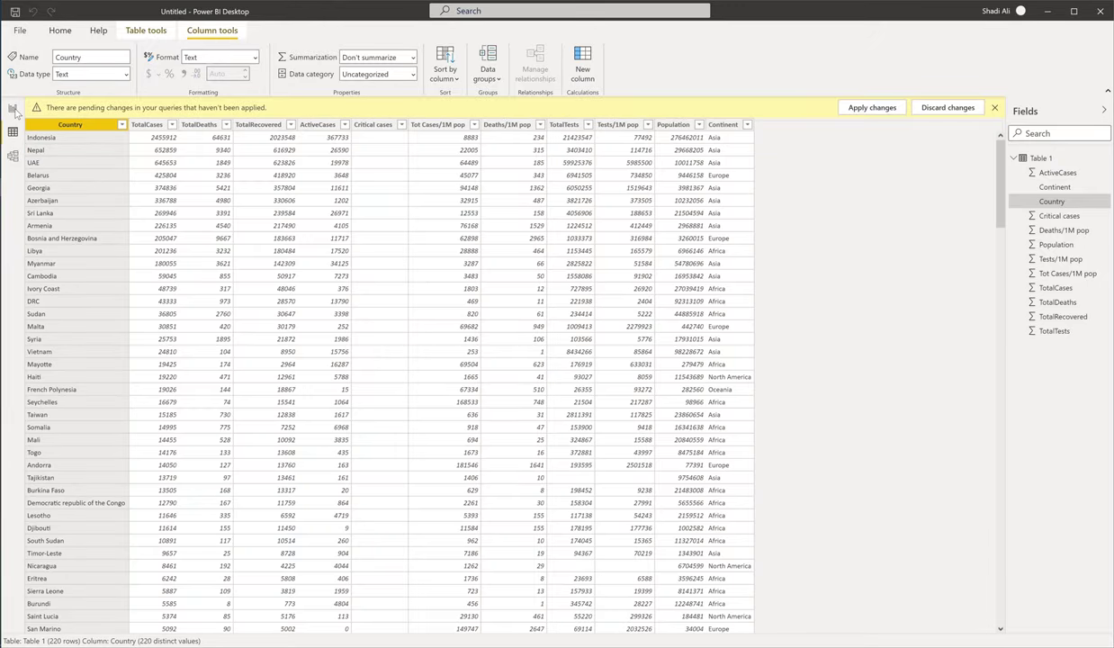
Check the Democratic Republic of the Congo on the report map and go to the task list on Page 1.
left_click(13, 109)
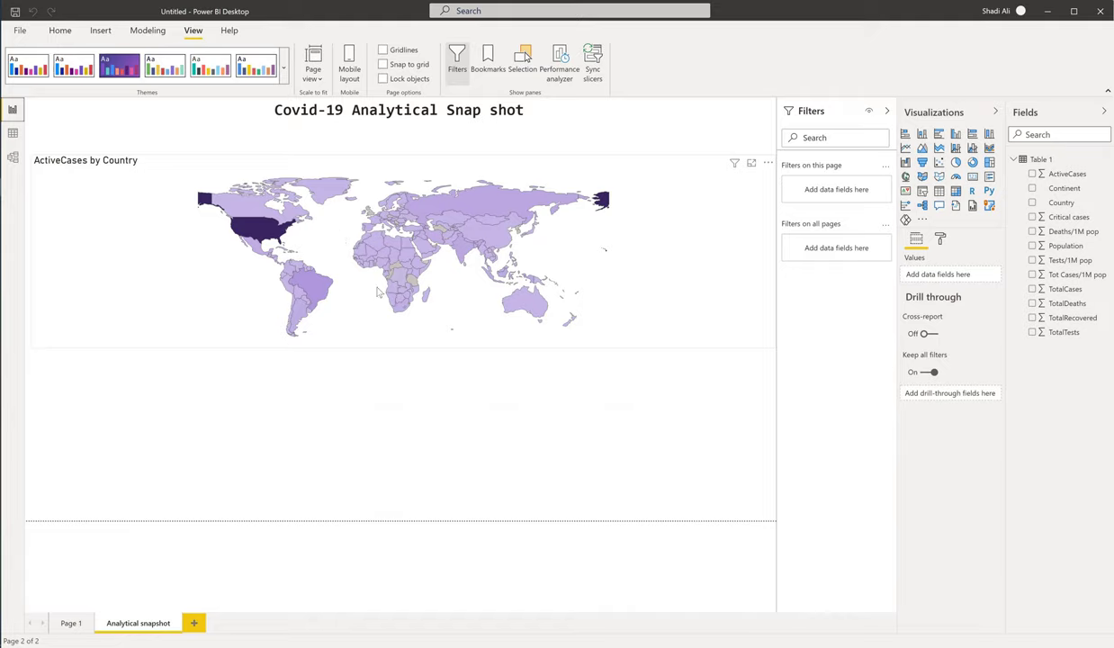
mouse_move(401, 284)
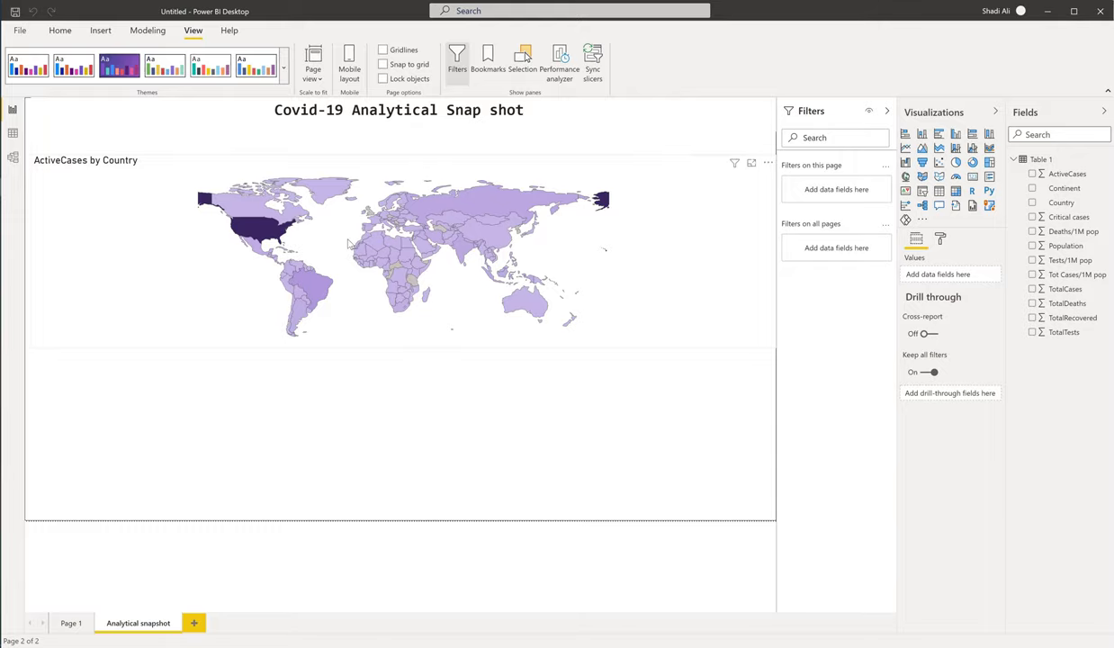
left_click(70, 623)
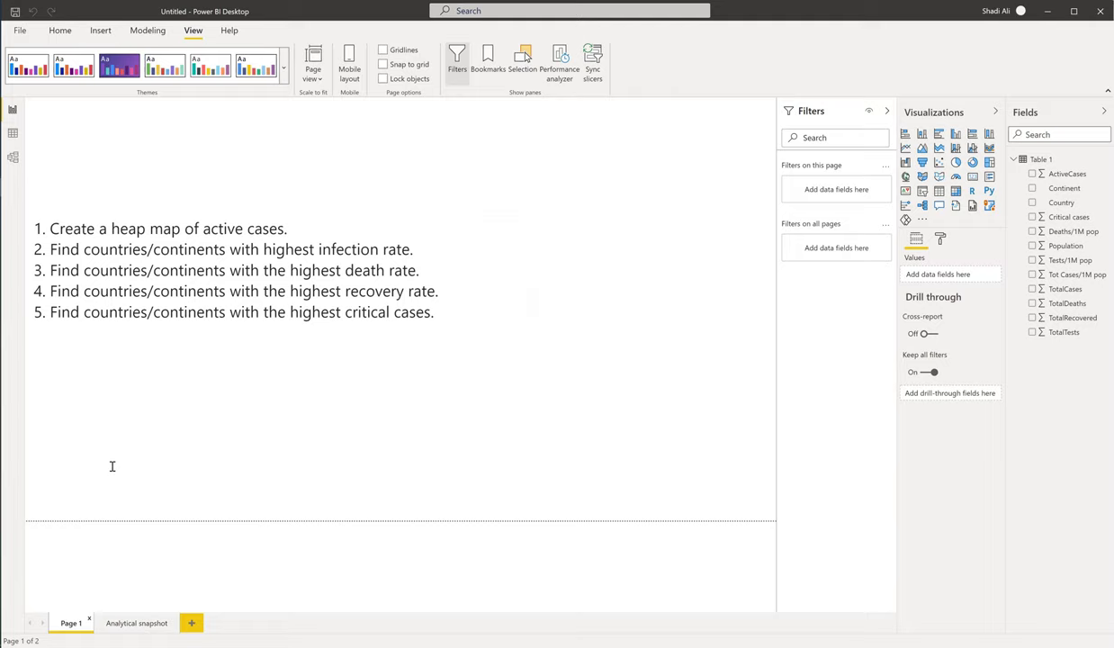
Review the task on the highest infection rate, check the Analytical snapshot page, and bring up the table data.
triple_click(122, 249)
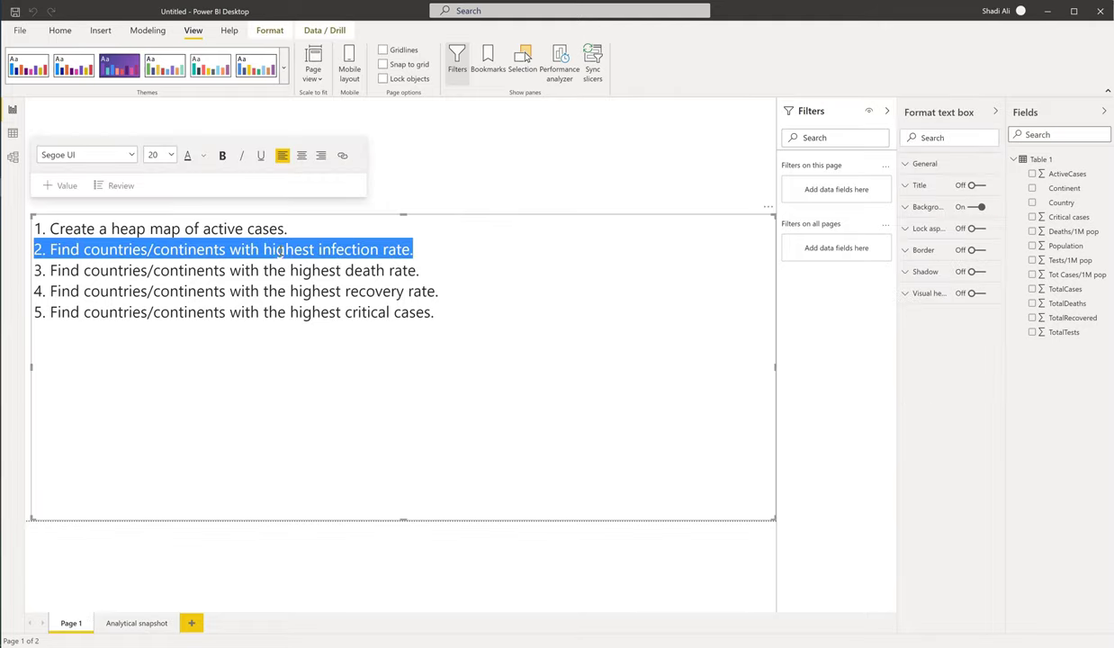
left_click(131, 621)
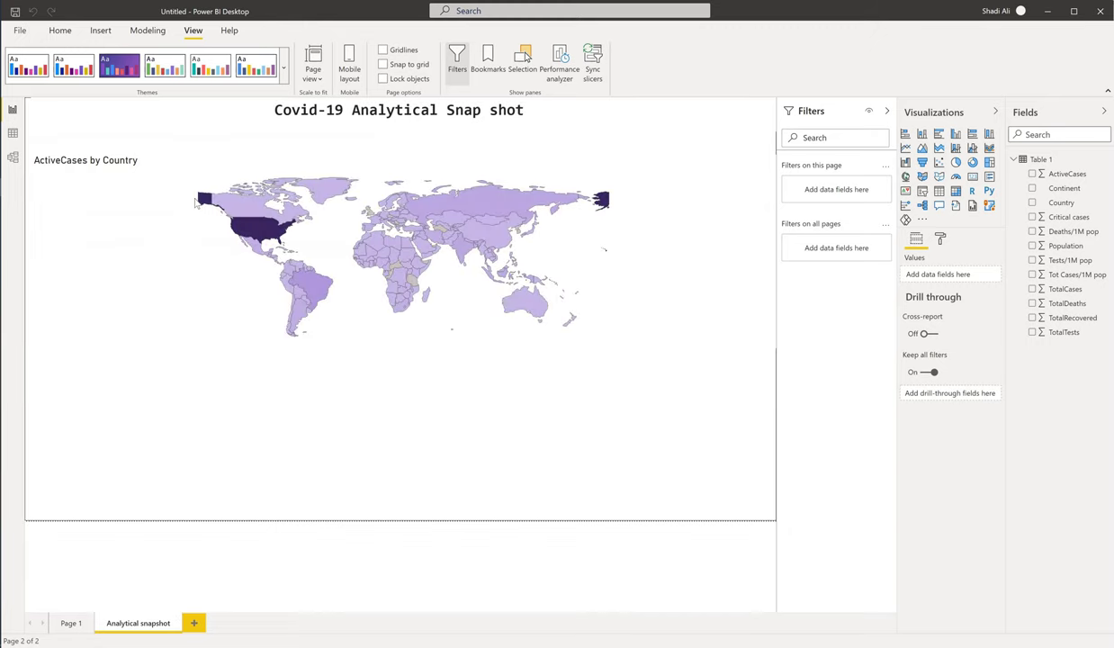
left_click(12, 133)
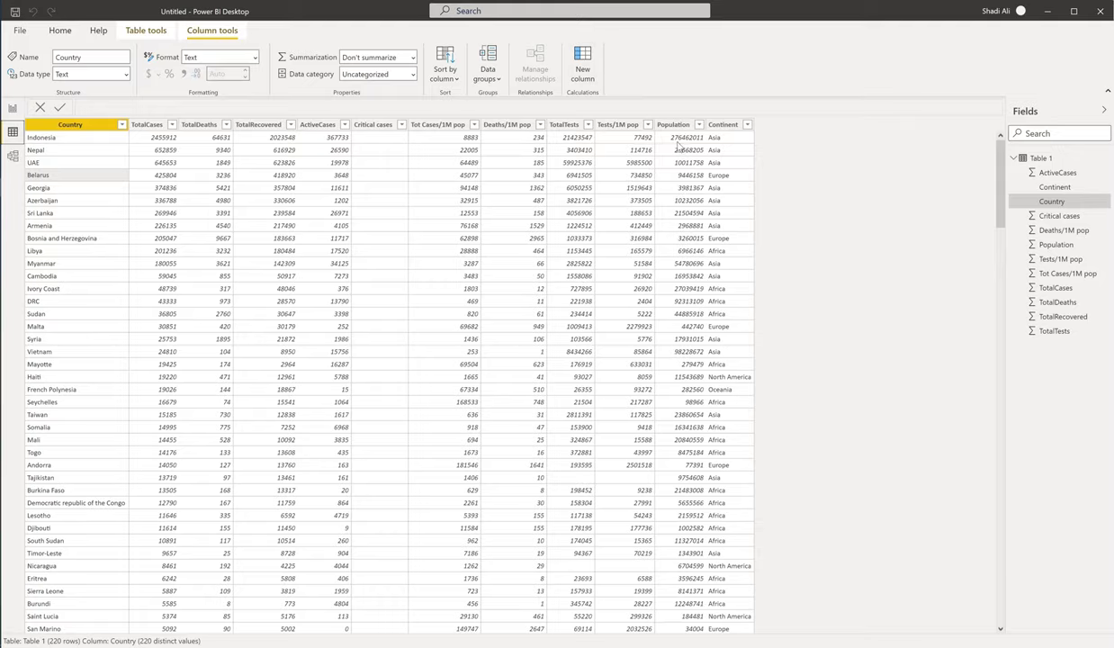
Add a calculated column to Table 1 that divides TotalCases by Population.
left_click(583, 59)
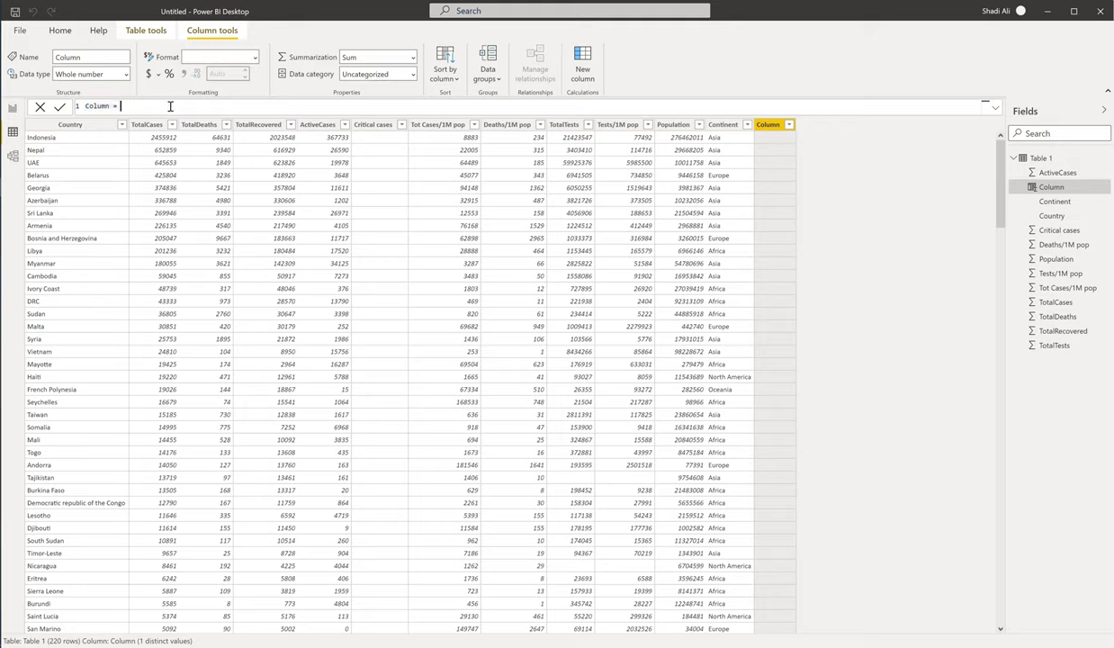
type("tota")
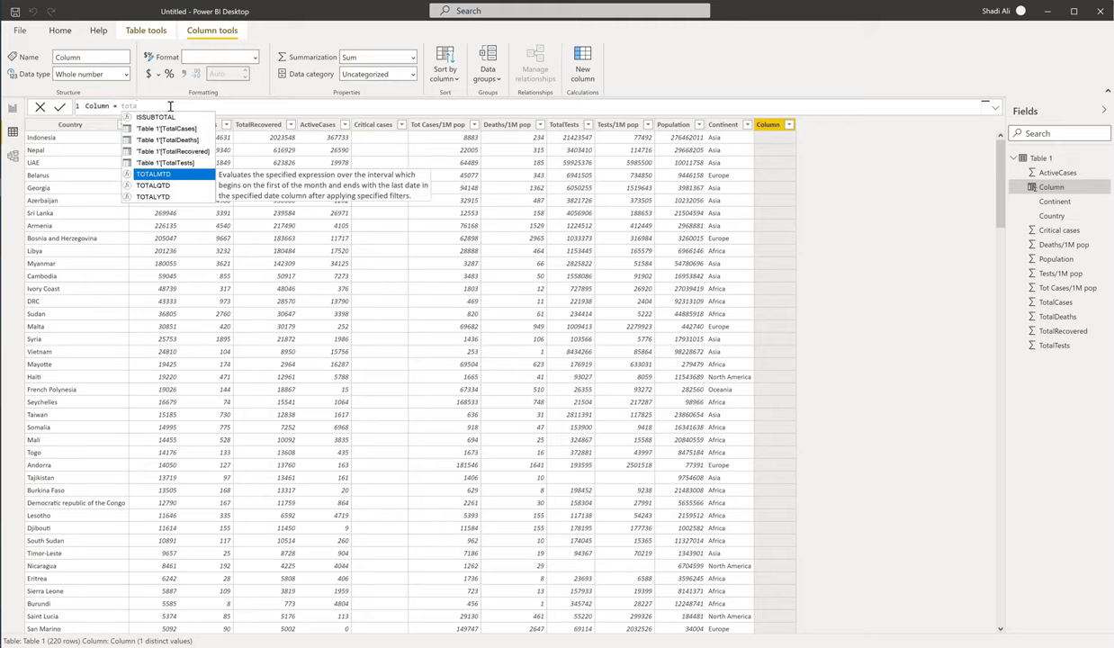
key("Up")
key("Up")
key("Up")
key("Up")
key("Tab")
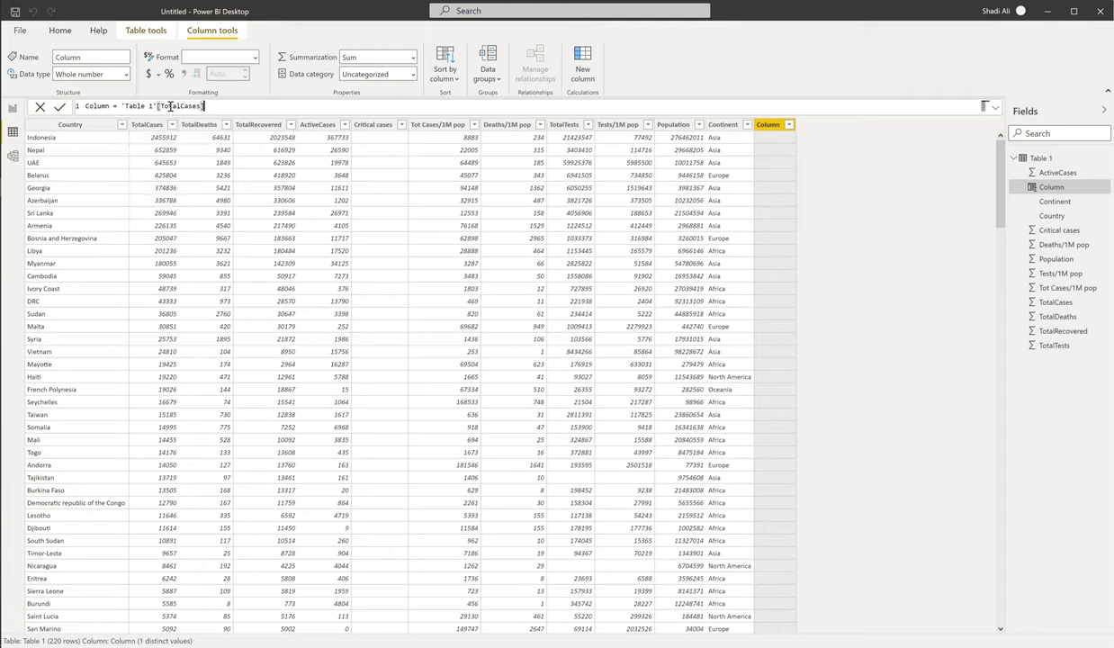
type("/pop")
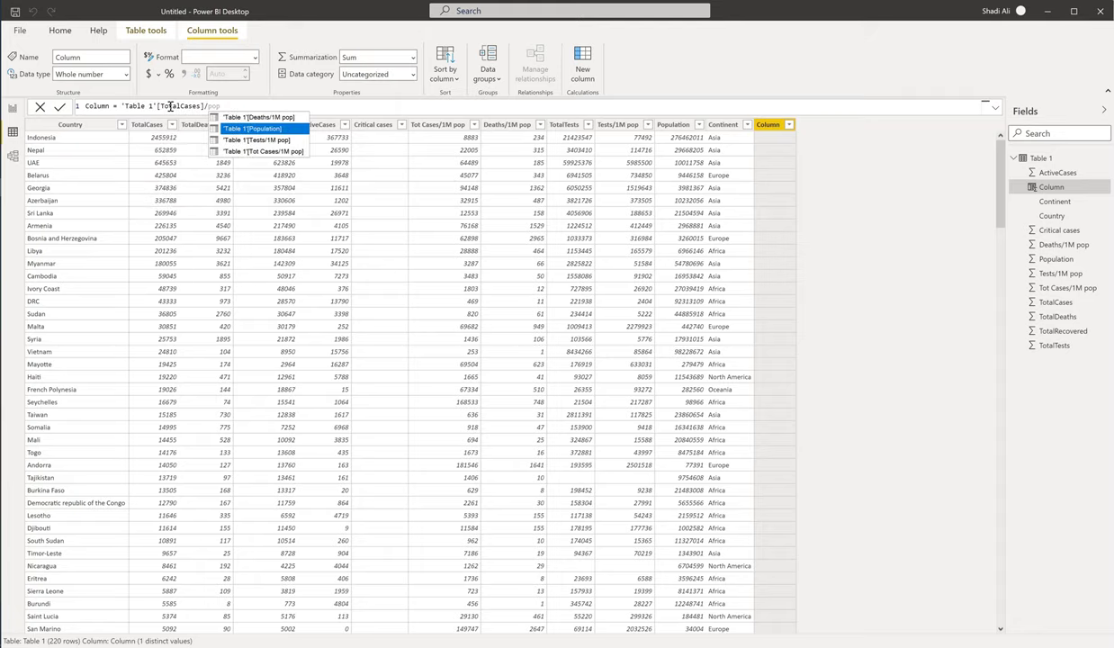
key("Tab")
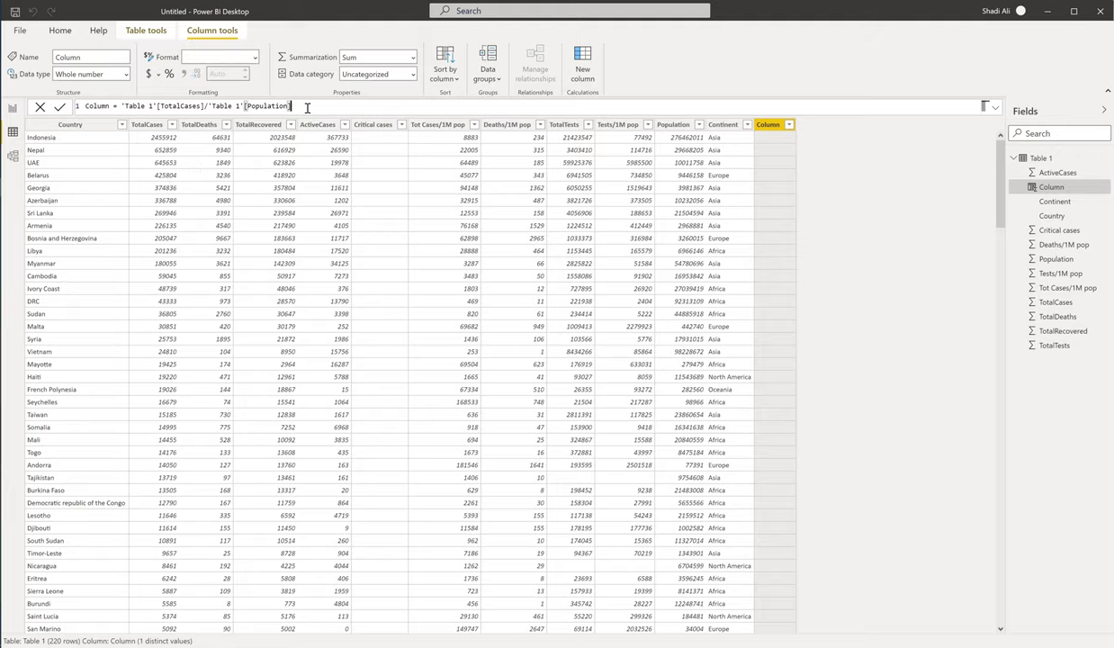
key("Return")
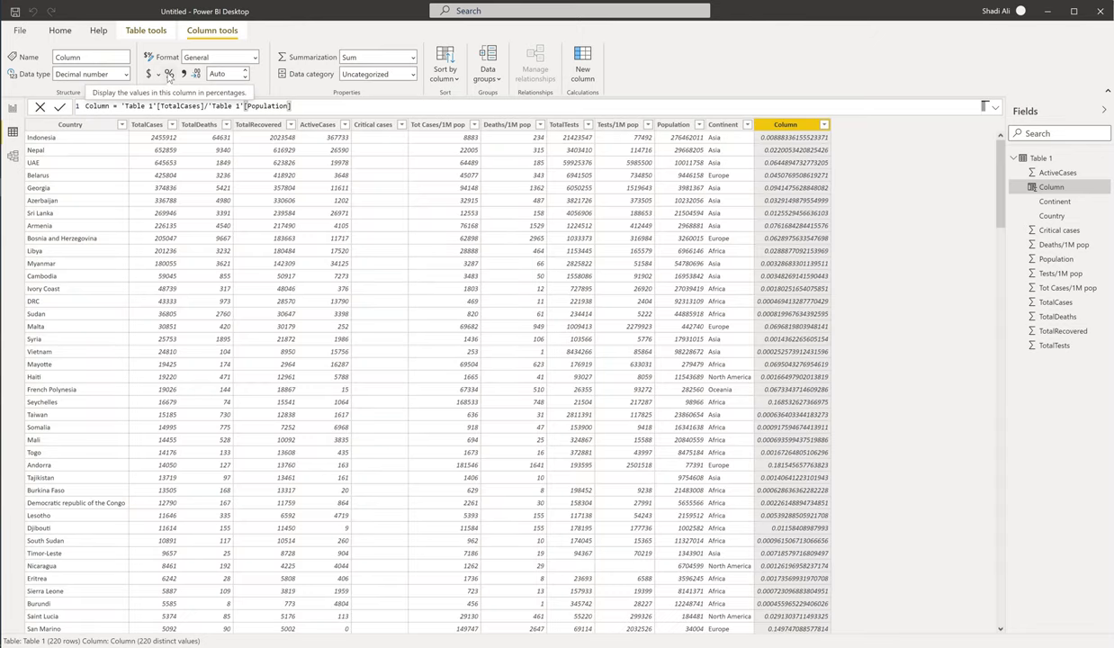
Format the new calculated column as a percentage and rename it "Infection rate".
left_click(168, 74)
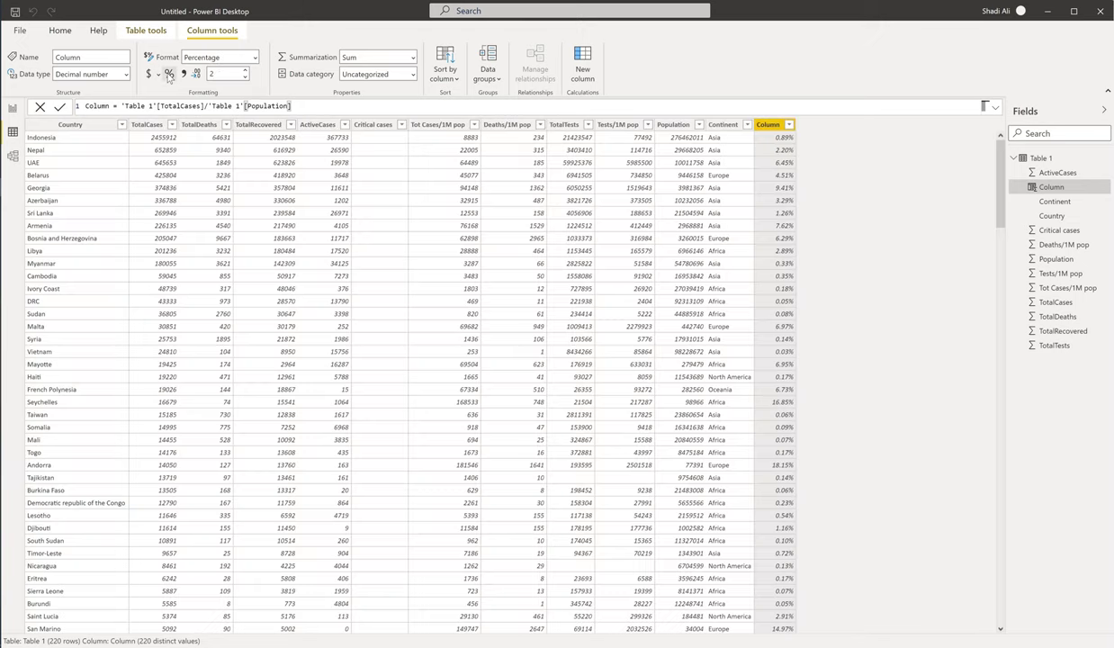
double_click(766, 125)
type("Infe")
type("ctio")
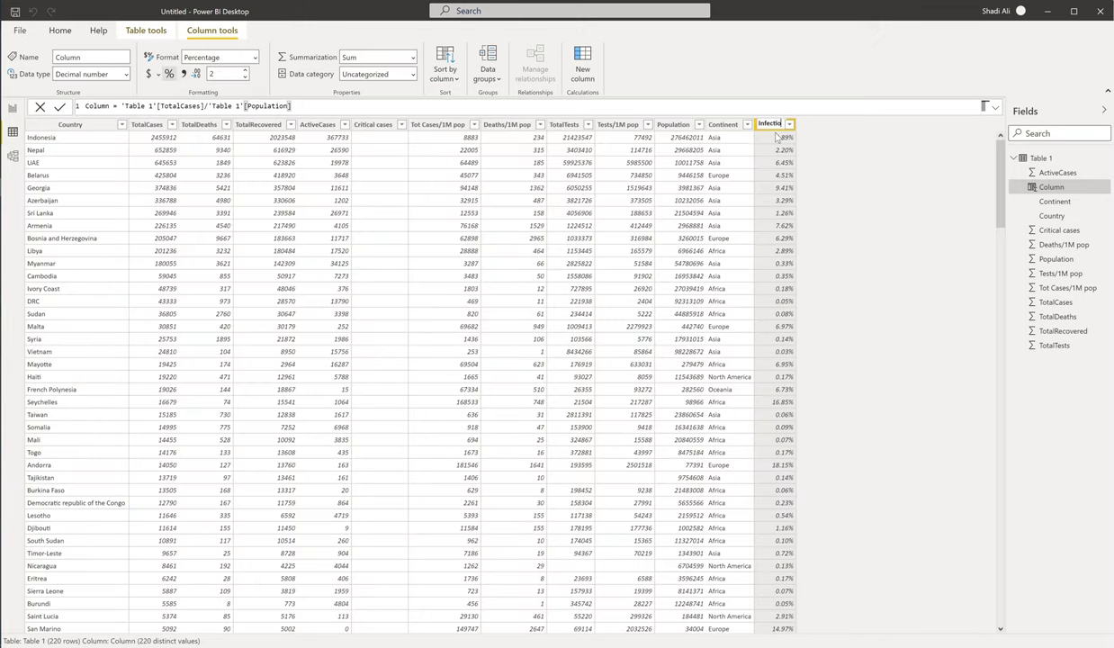
type("n rate")
key("Return")
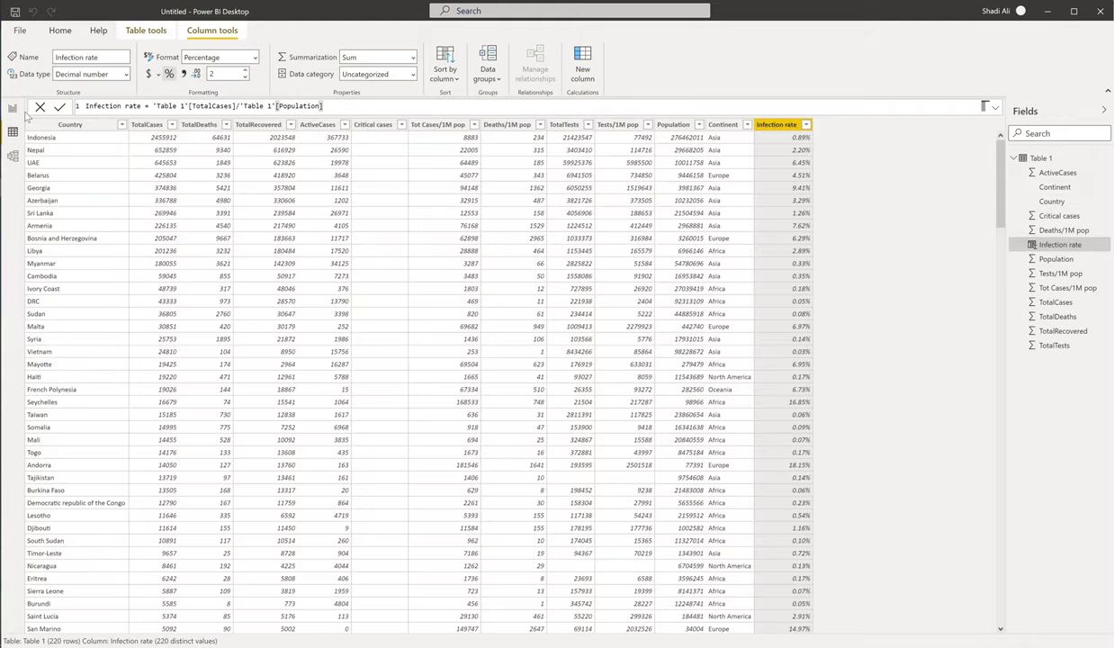
Add a stacked bar chart below the map on the Analytical snapshot page and narrow it to about a quarter of the page width.
left_click(13, 109)
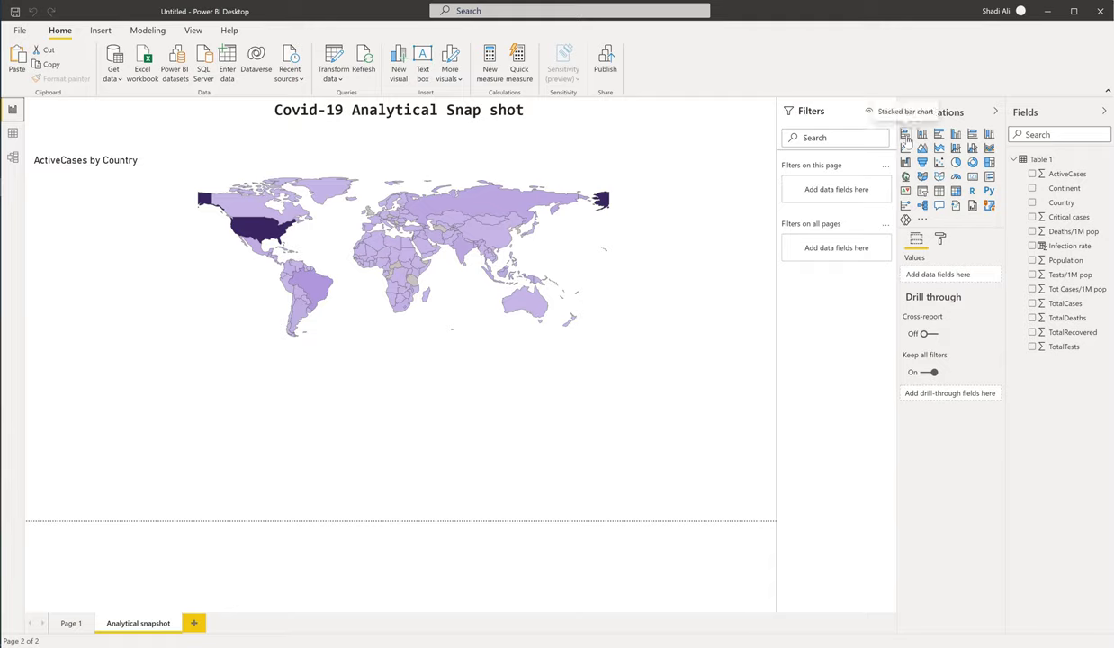
left_click(906, 134)
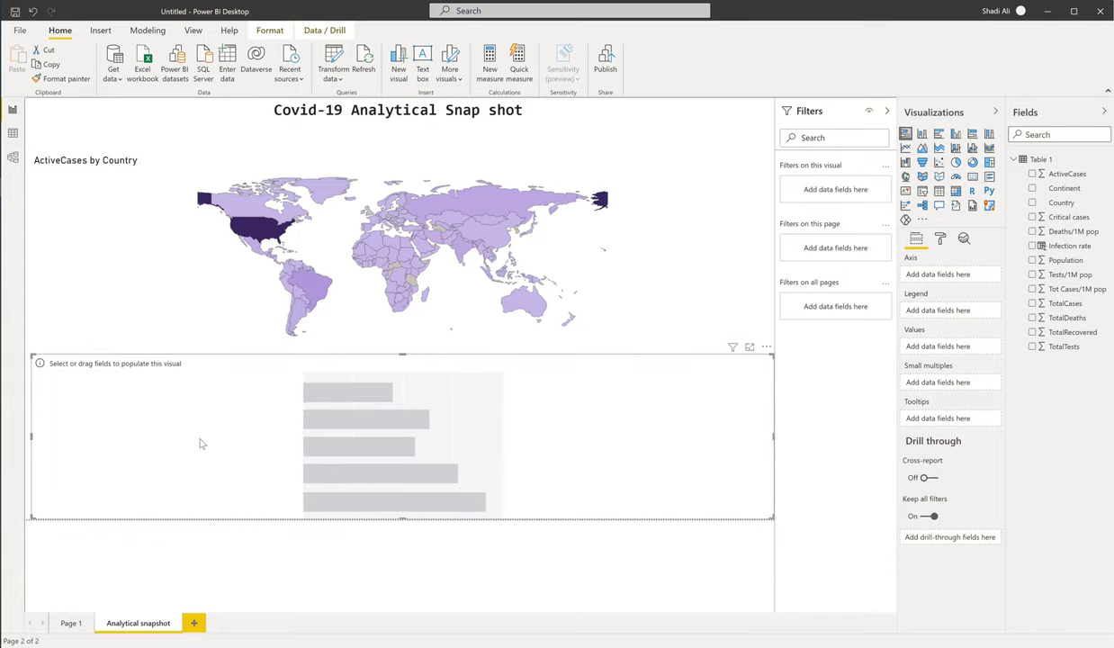
left_click_drag(773, 436, 202, 440)
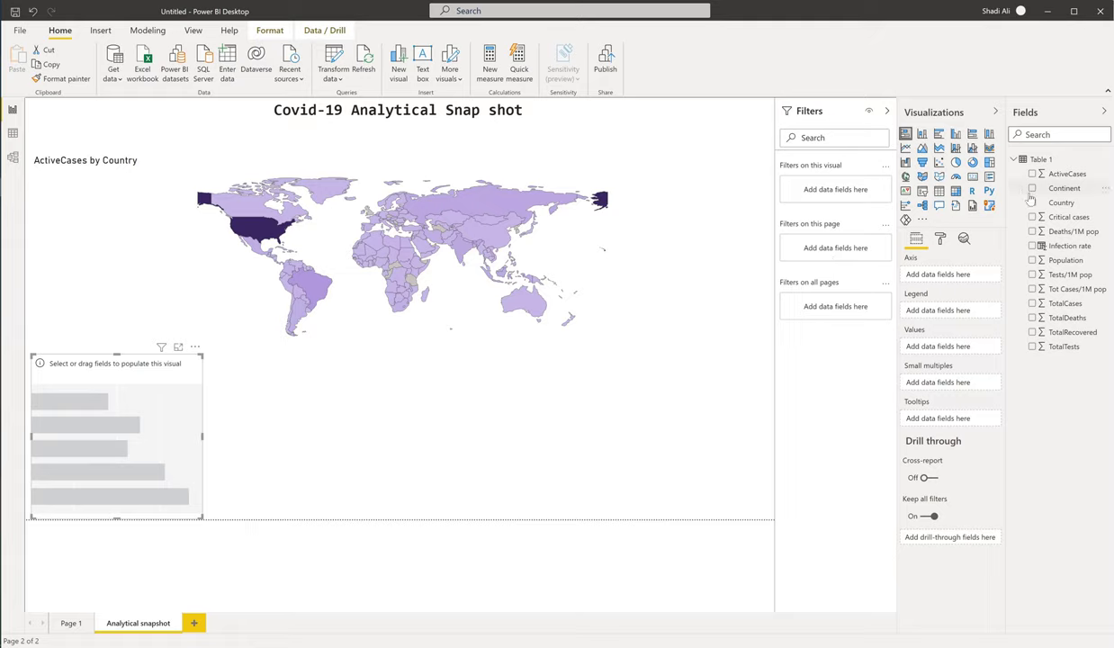
Plot Infection rate by Country in the bar chart and widen the chart slightly to fit the country names.
left_click(1032, 203)
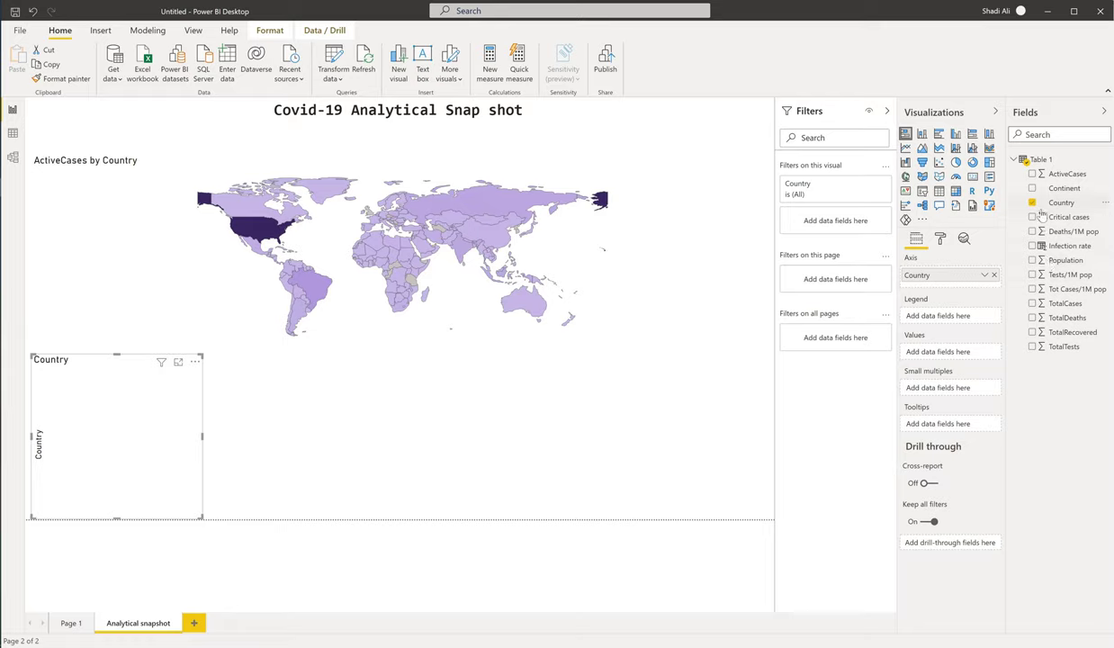
left_click(1033, 247)
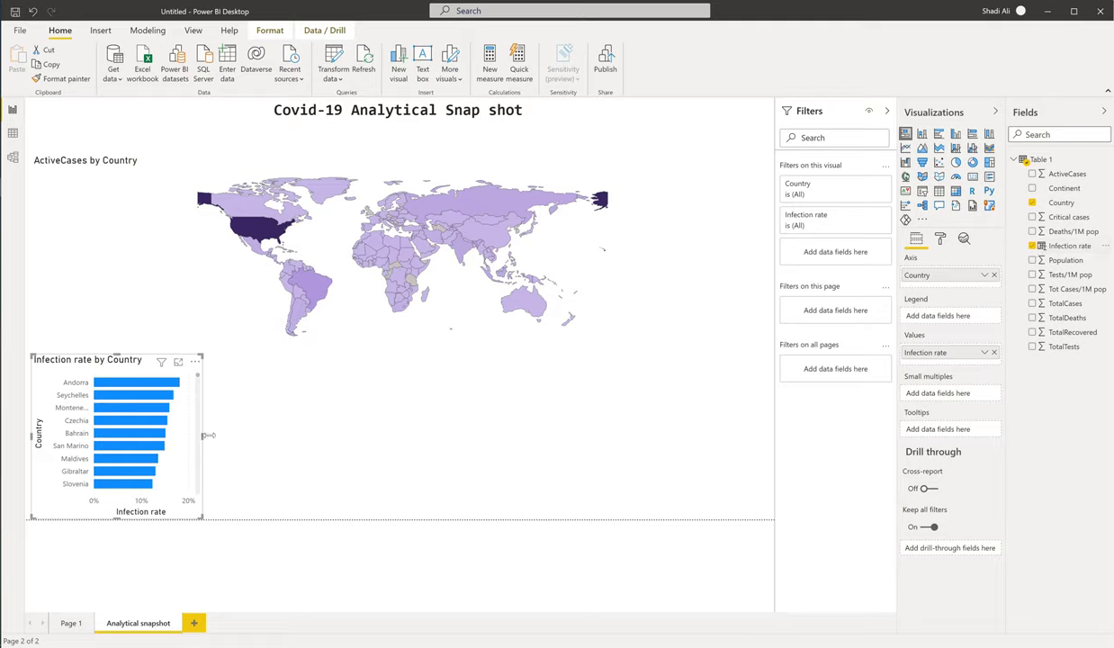
left_click_drag(204, 439, 237, 439)
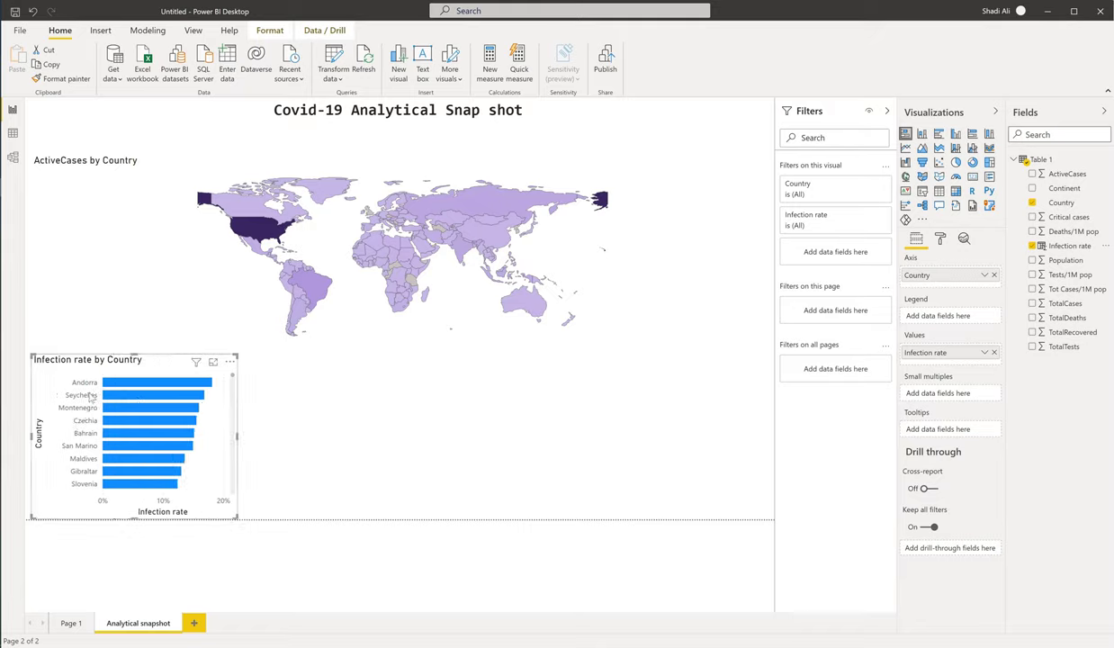
Examine Andorra's row by filtering the table's Country column to it, and clear all filters before returning to the report.
mouse_move(140, 389)
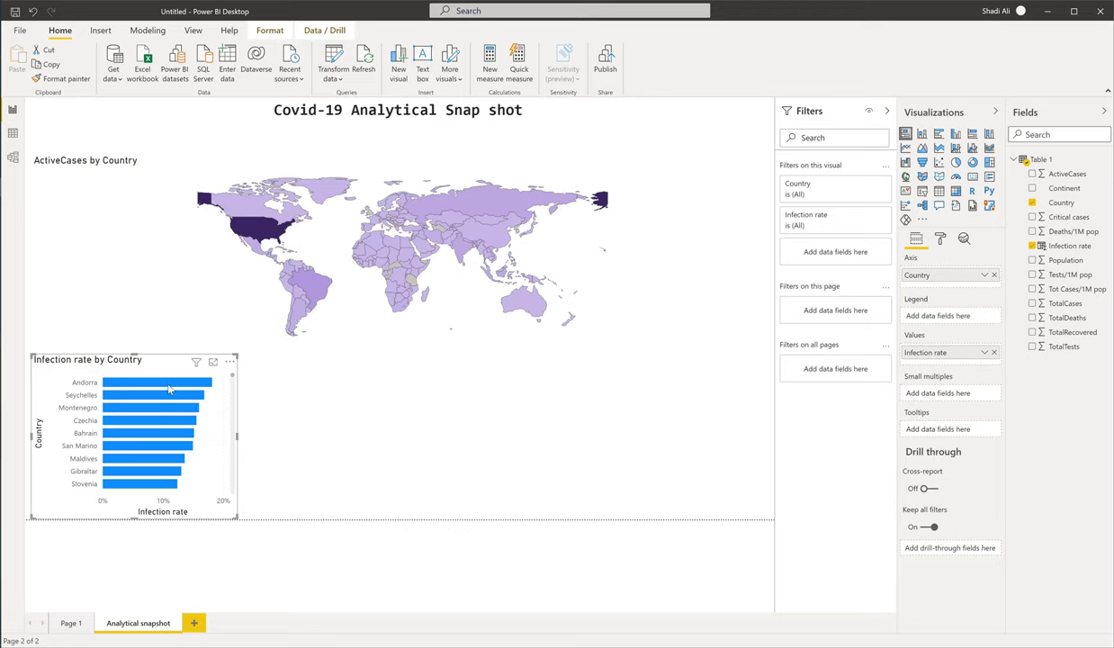
left_click(13, 133)
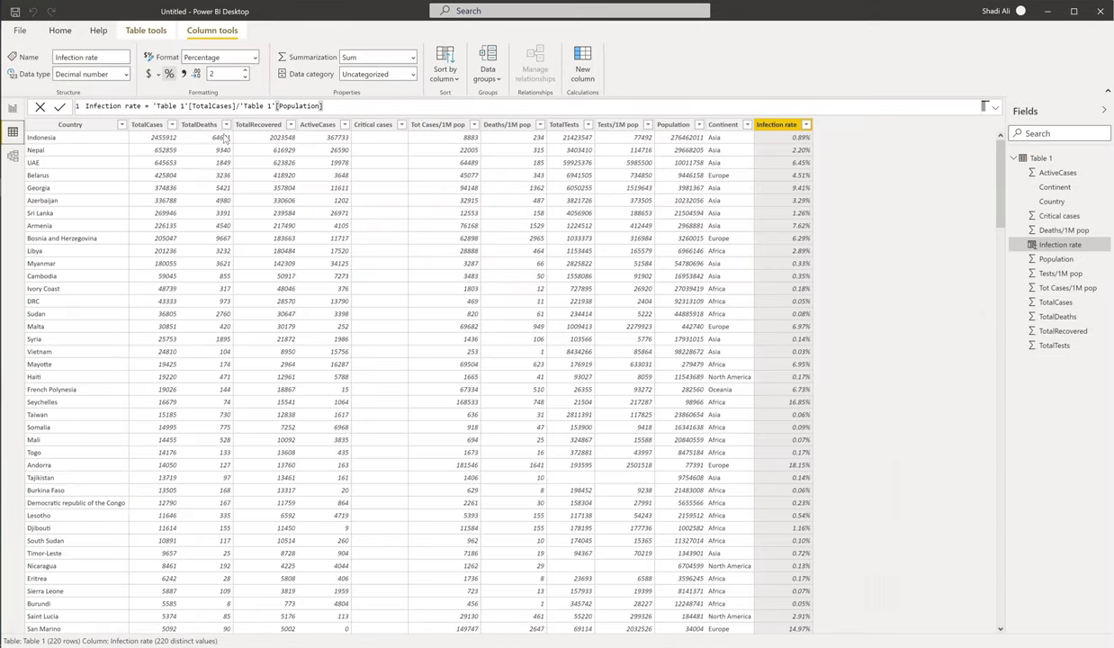
left_click(114, 125)
left_click(121, 124)
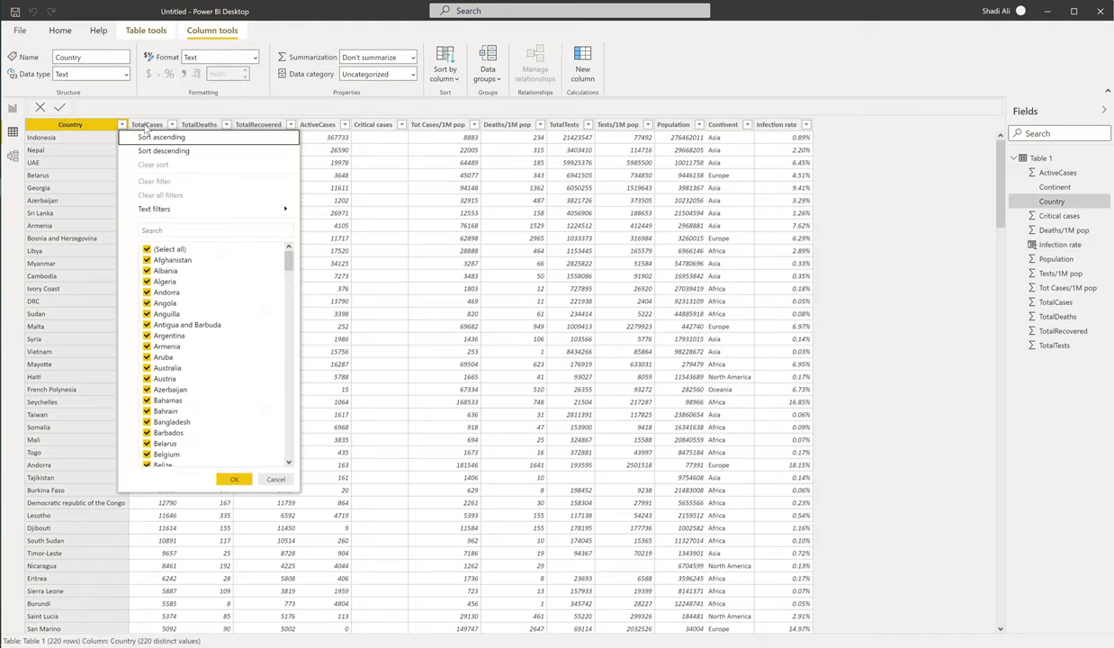
left_click(165, 231)
type("ar")
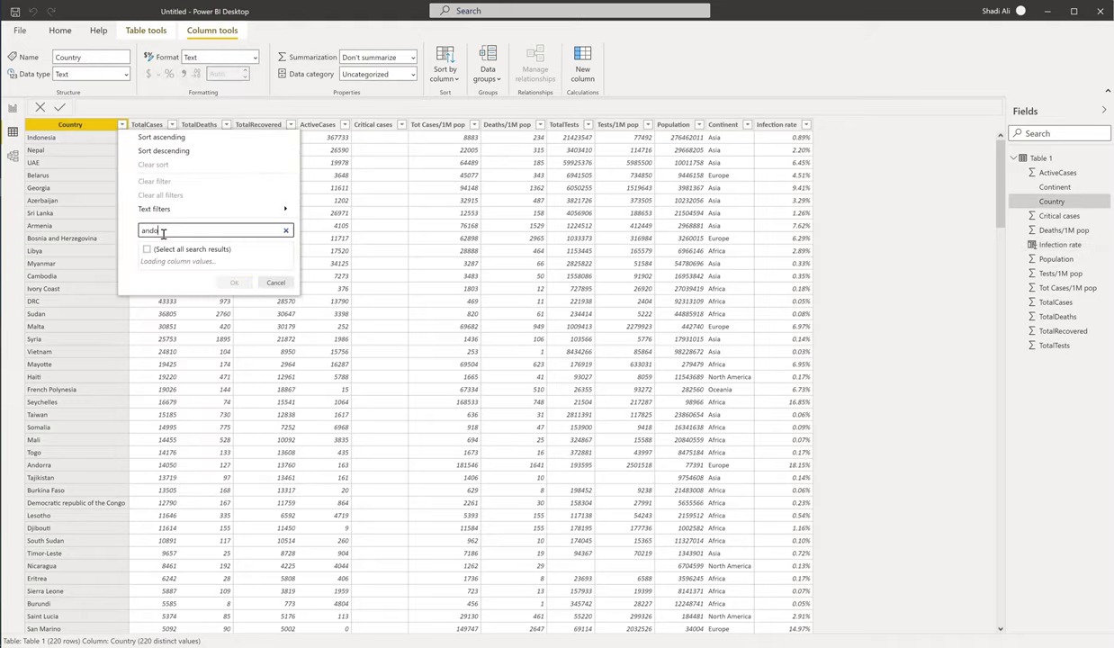
left_click(235, 281)
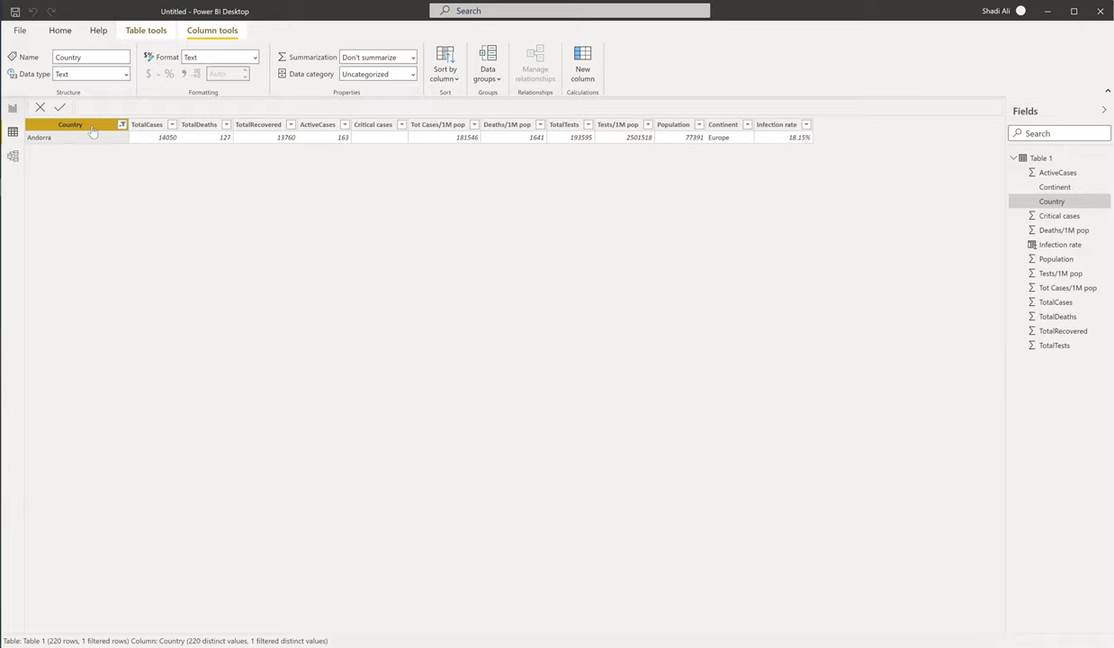
left_click(122, 124)
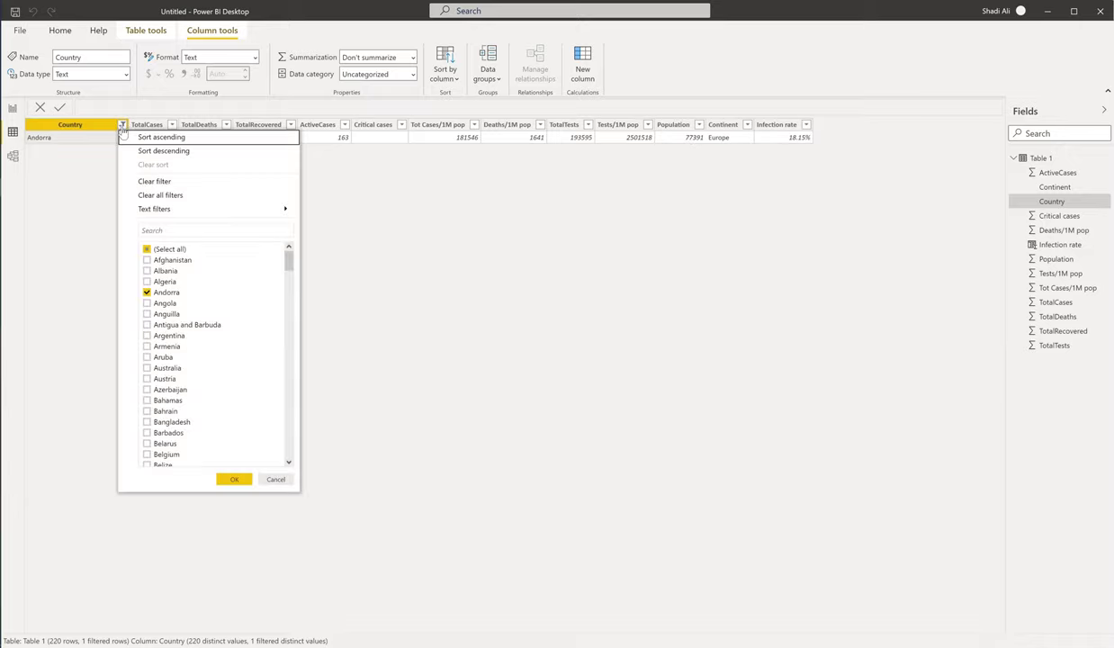
left_click(173, 198)
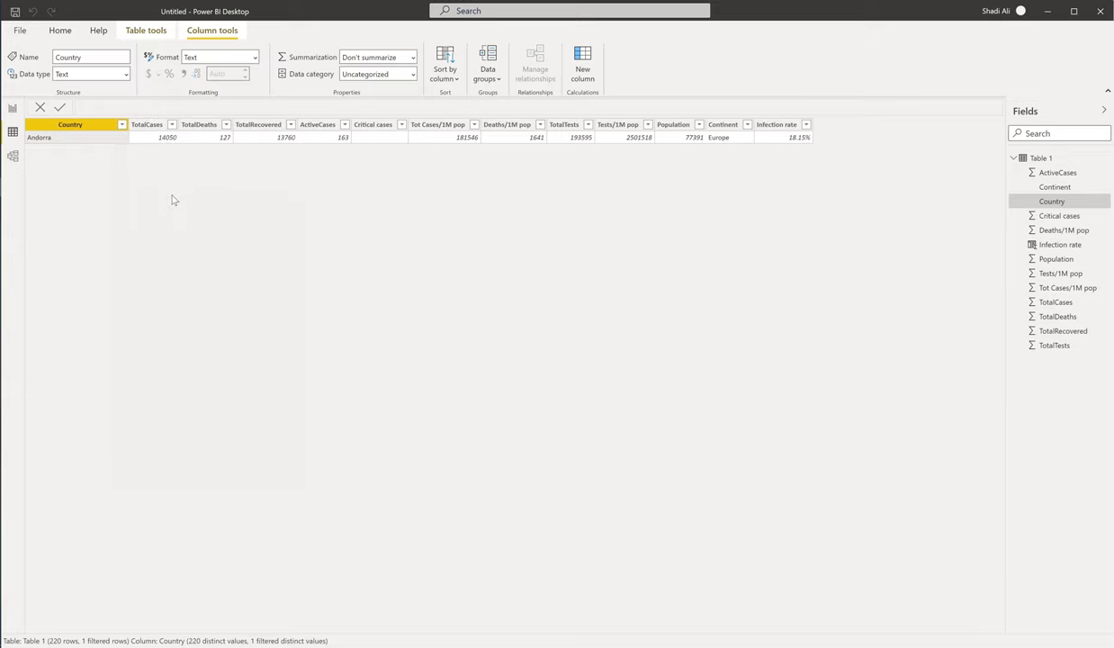
left_click(14, 109)
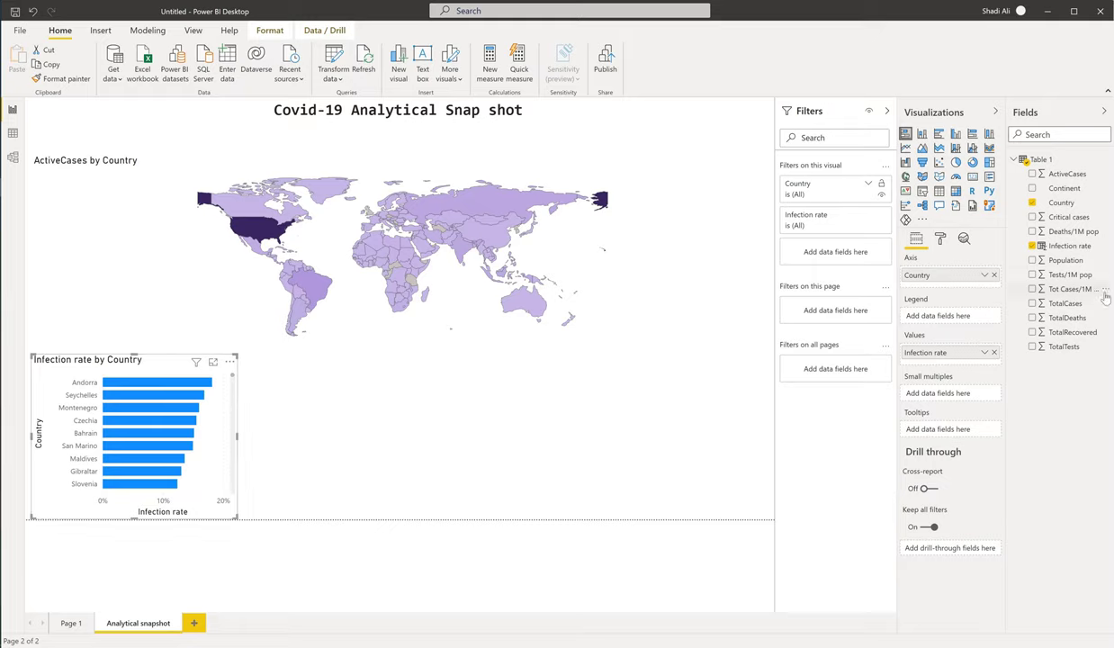
Filter the infection rate chart to items with a Population greater than 1000000.
left_click_drag(1067, 246, 835, 270)
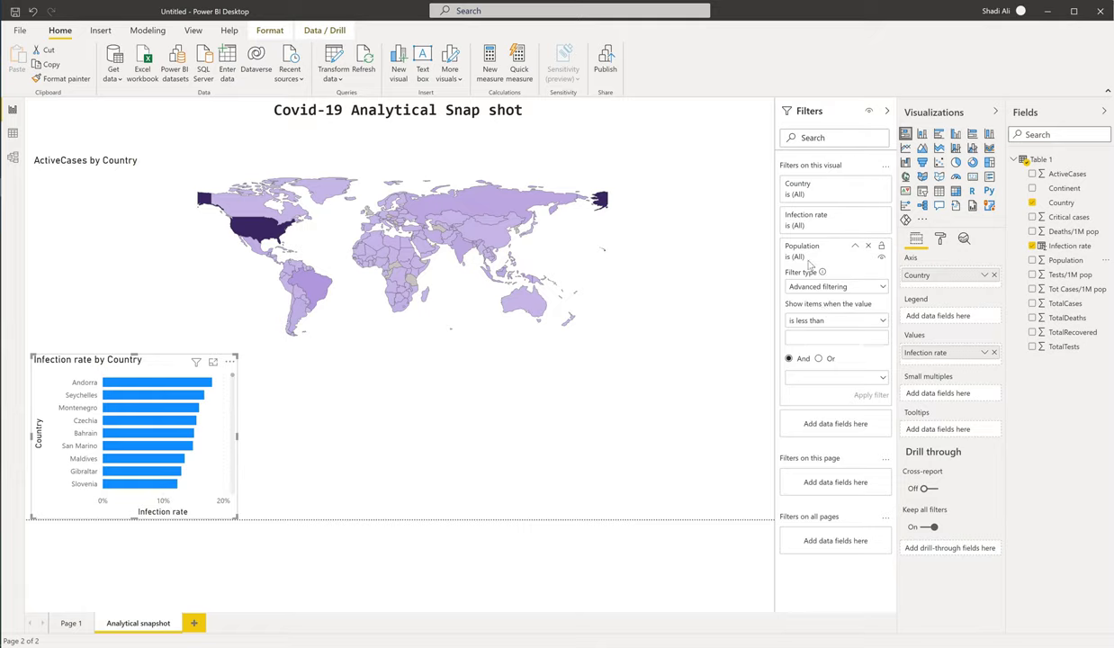
left_click(828, 322)
left_click(806, 357)
left_click(809, 338)
type("1000")
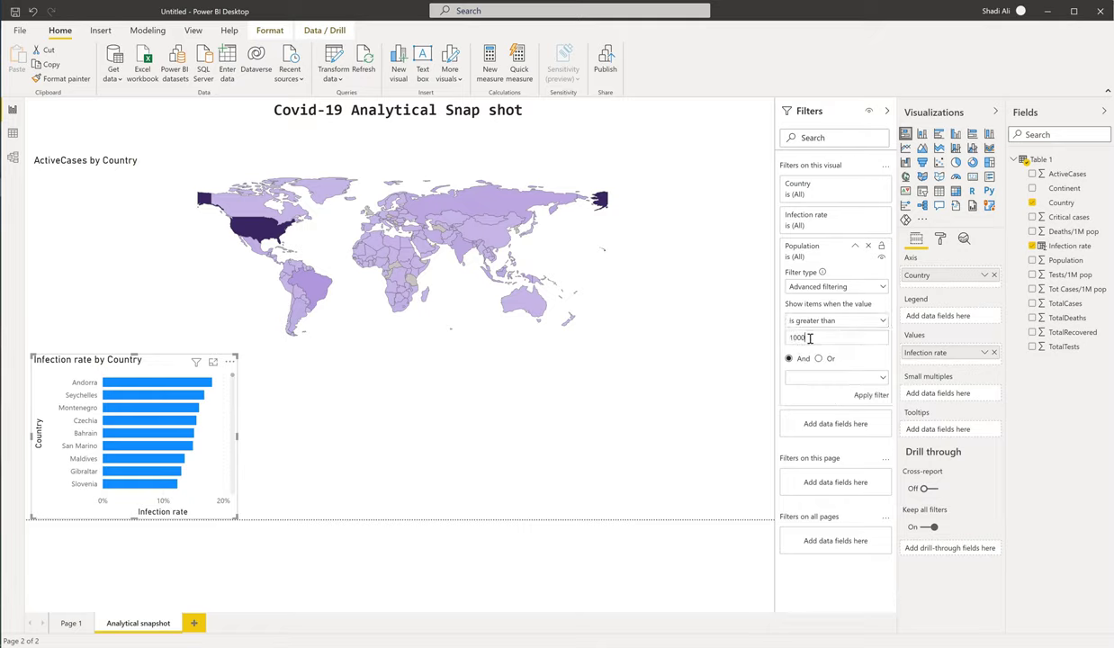
type("000")
key("Return")
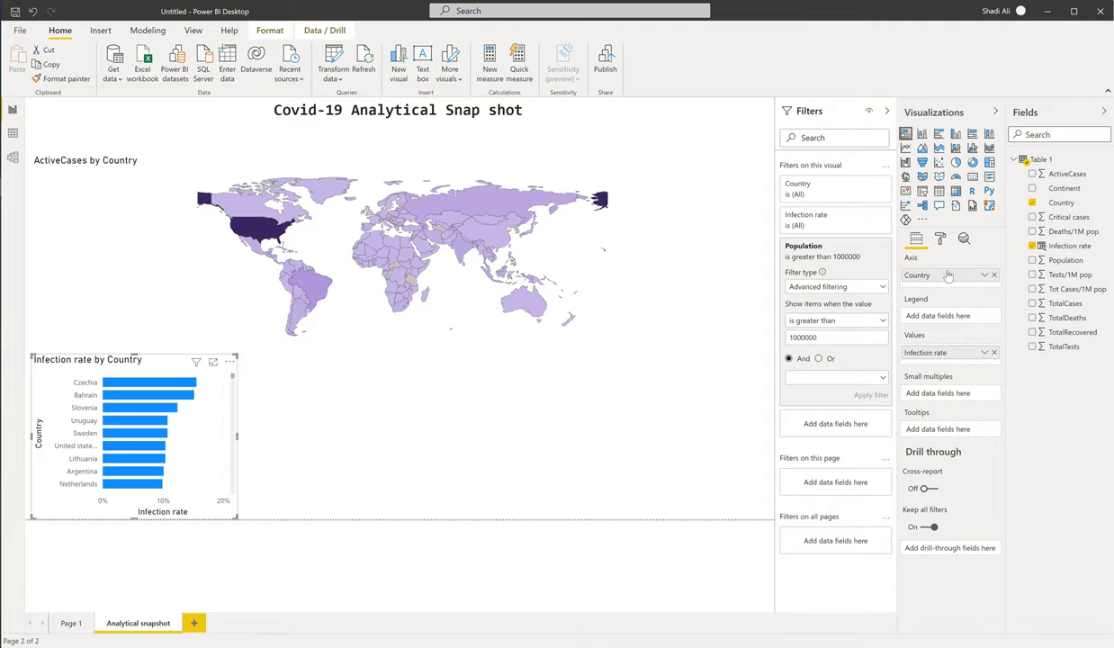
Collapse the filters pane and turn off the Y axis title of the infection rate chart.
left_click(887, 111)
left_click(940, 238)
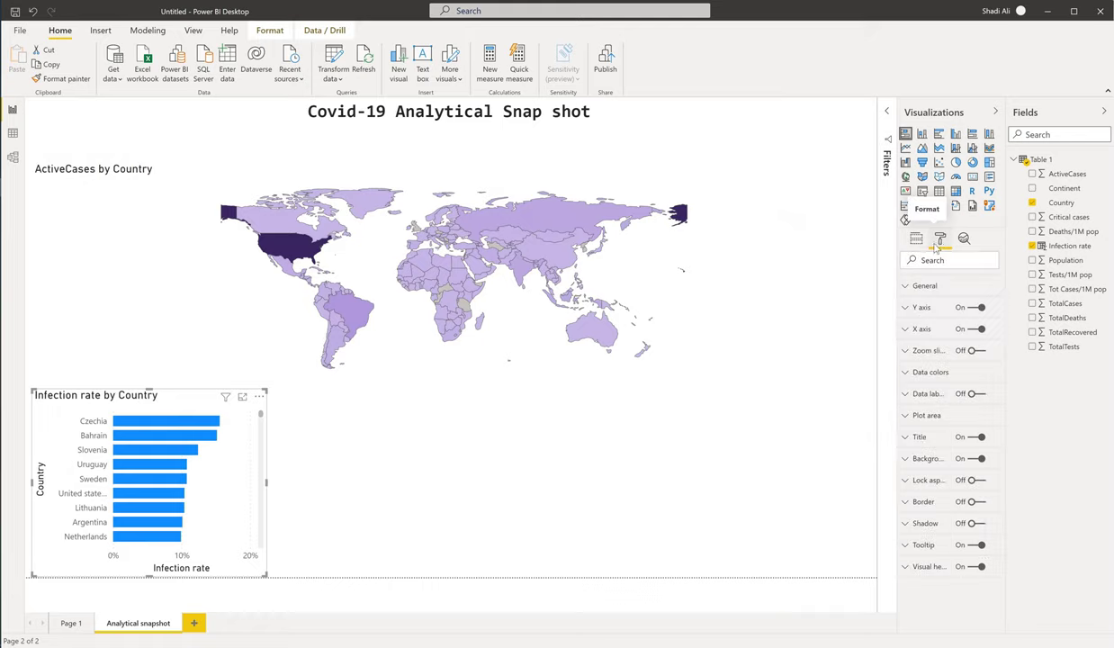
left_click(907, 308)
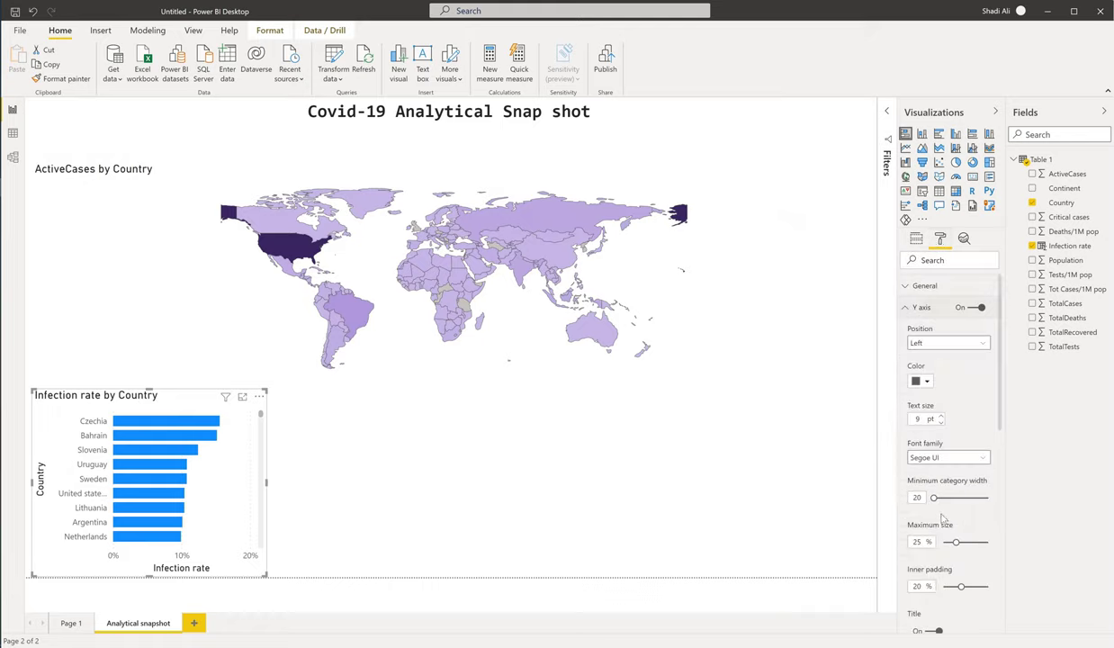
scroll(909, 490, "down", 3)
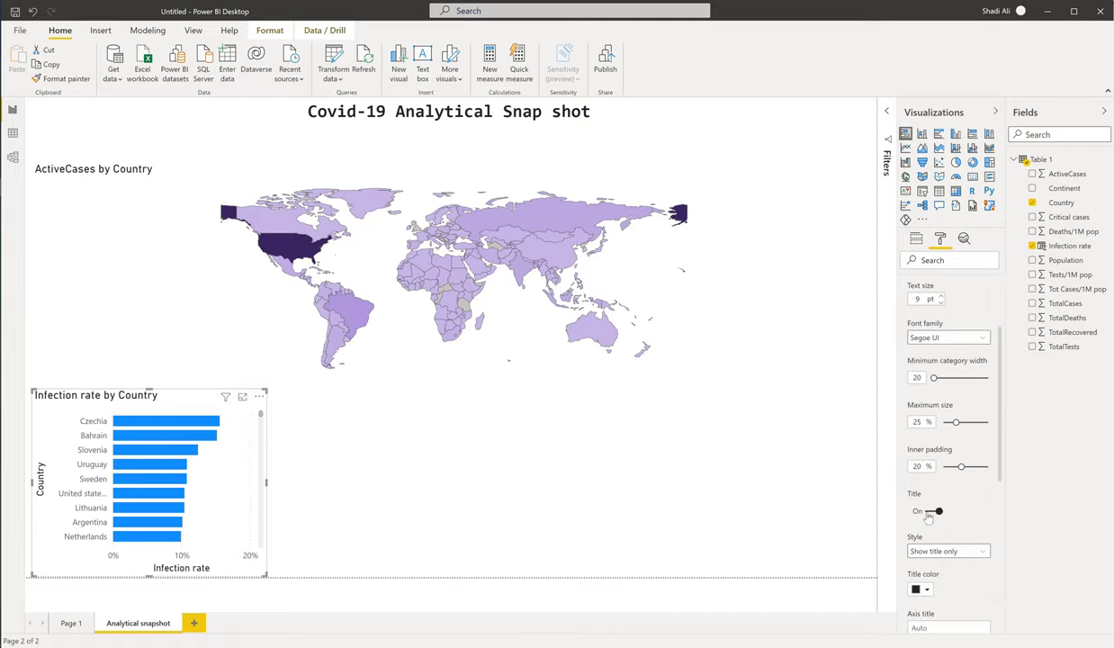
left_click(932, 511)
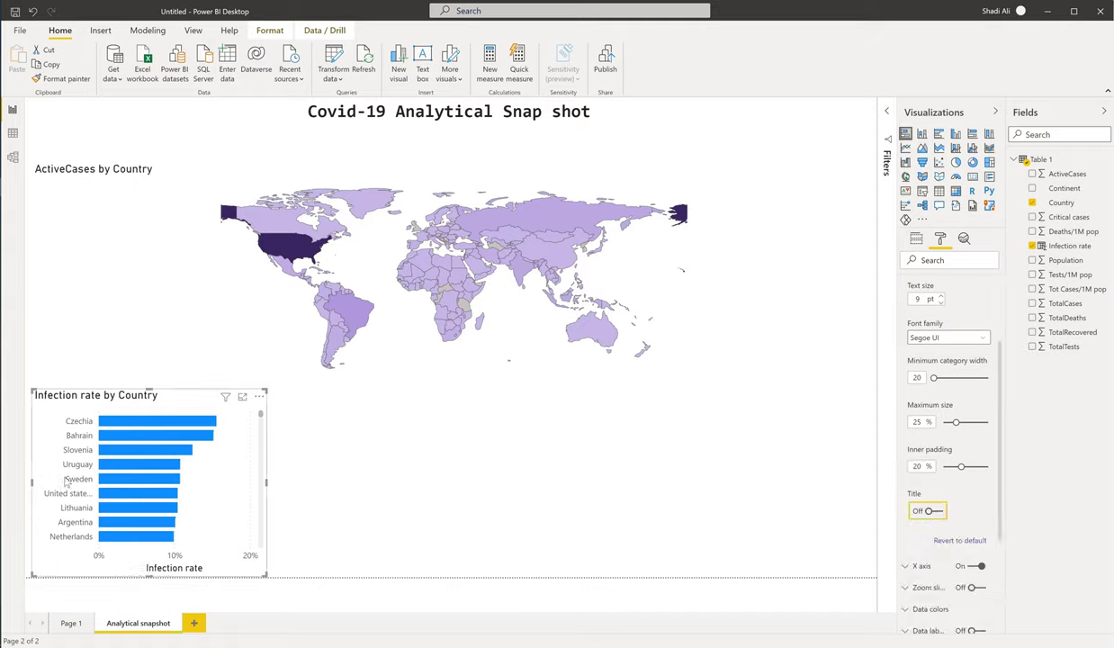
Turn off the X axis title of the infection rate chart.
scroll(924, 334, "up", 3)
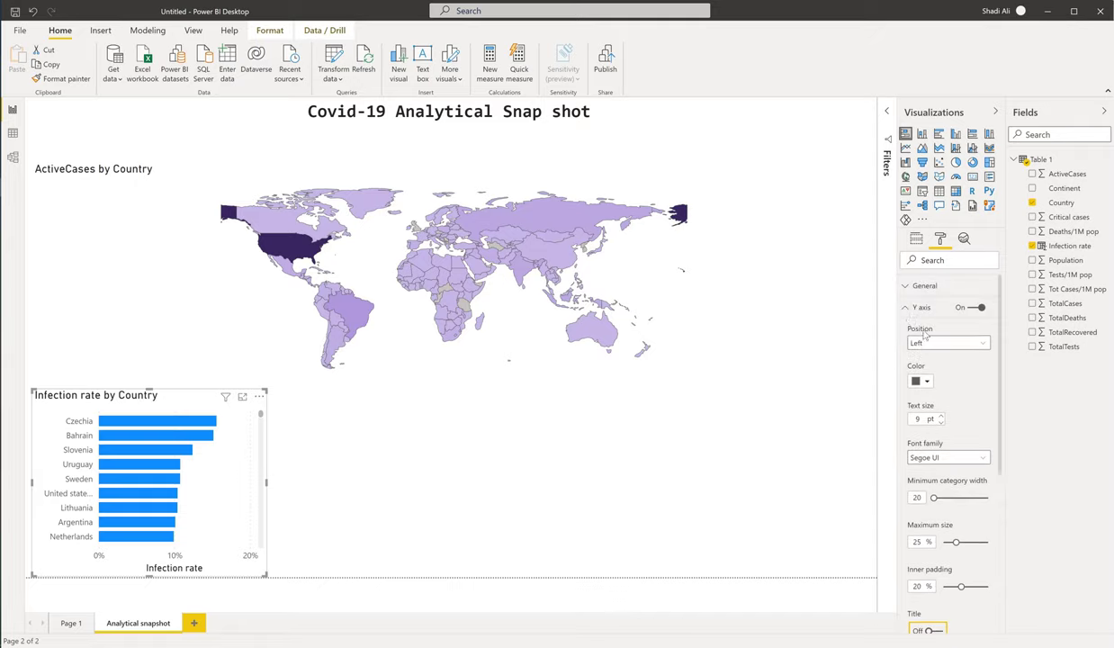
left_click(906, 307)
left_click(907, 329)
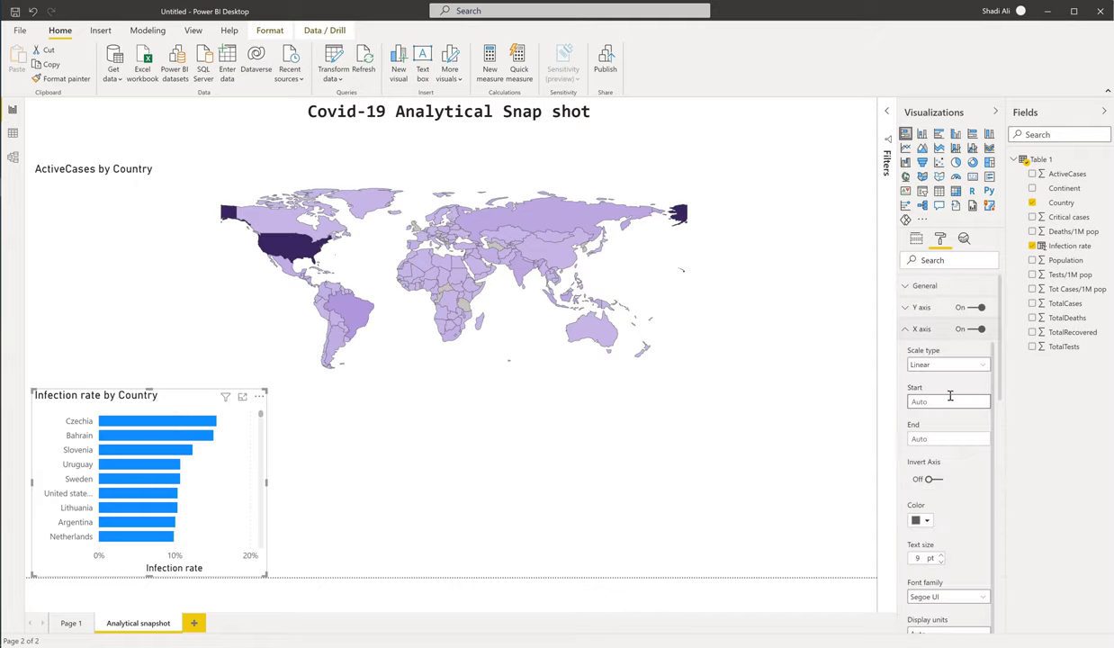
scroll(947, 398, "down", 4)
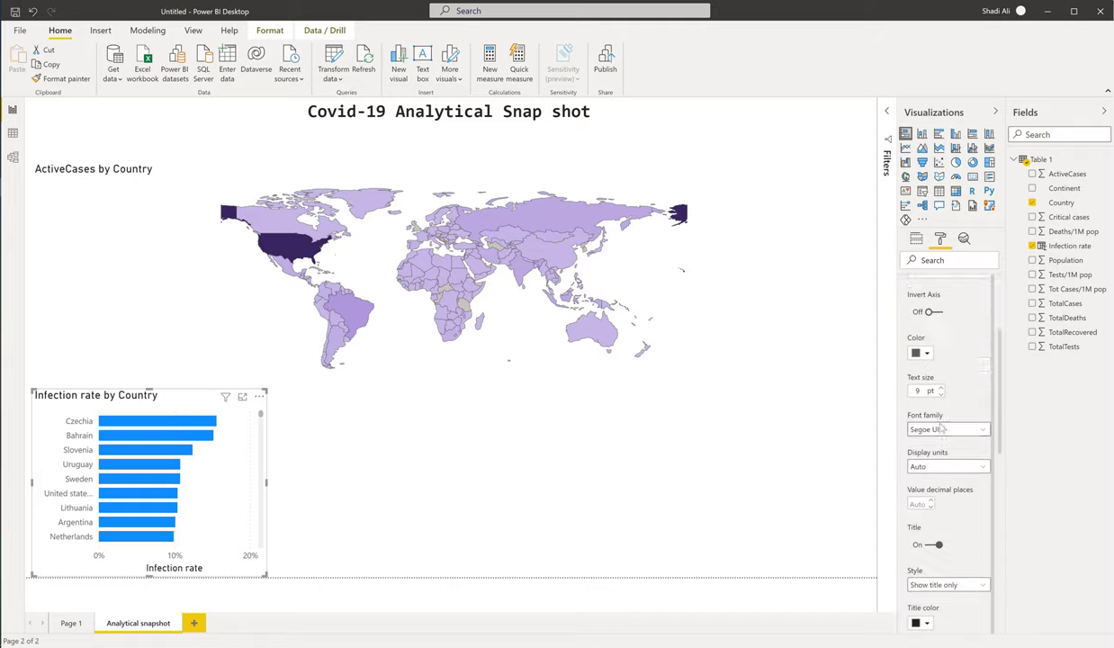
scroll(942, 429, "down", 2)
left_click(930, 457)
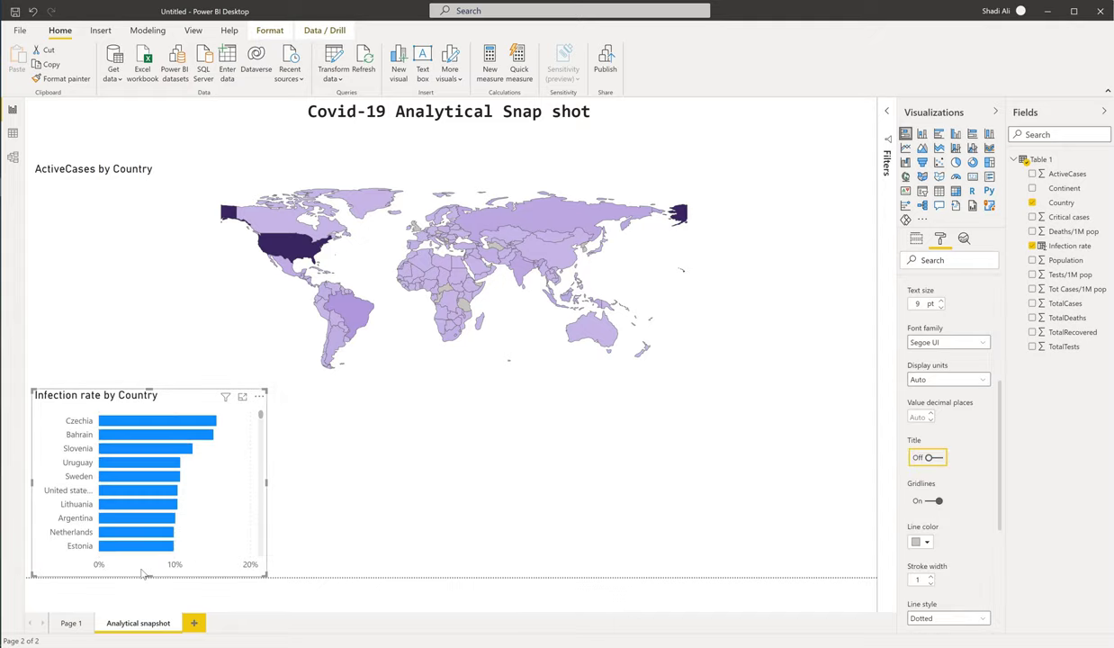
Turn off the X axis of the infection rate chart and collapse its settings.
scroll(970, 422, "up", 3)
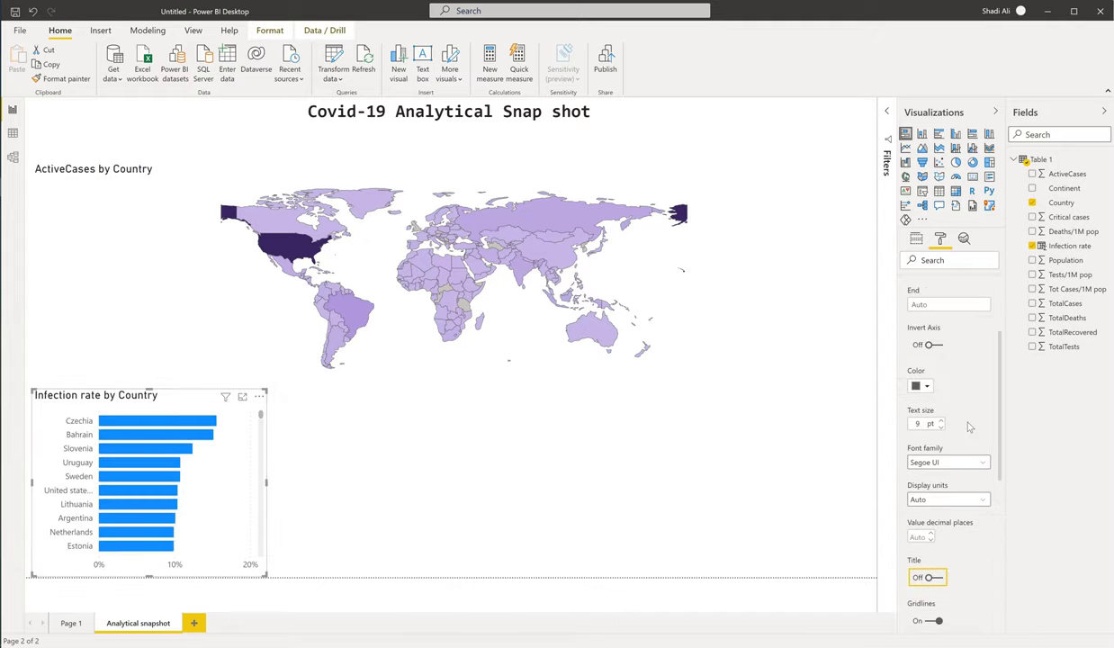
scroll(967, 425, "up", 3)
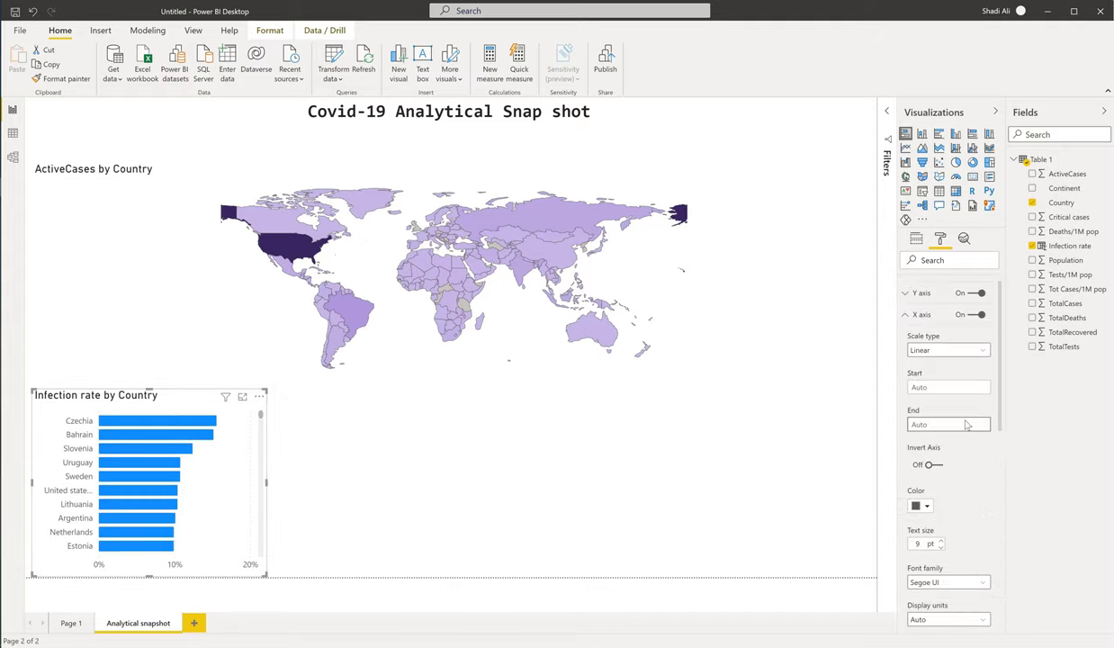
left_click(974, 314)
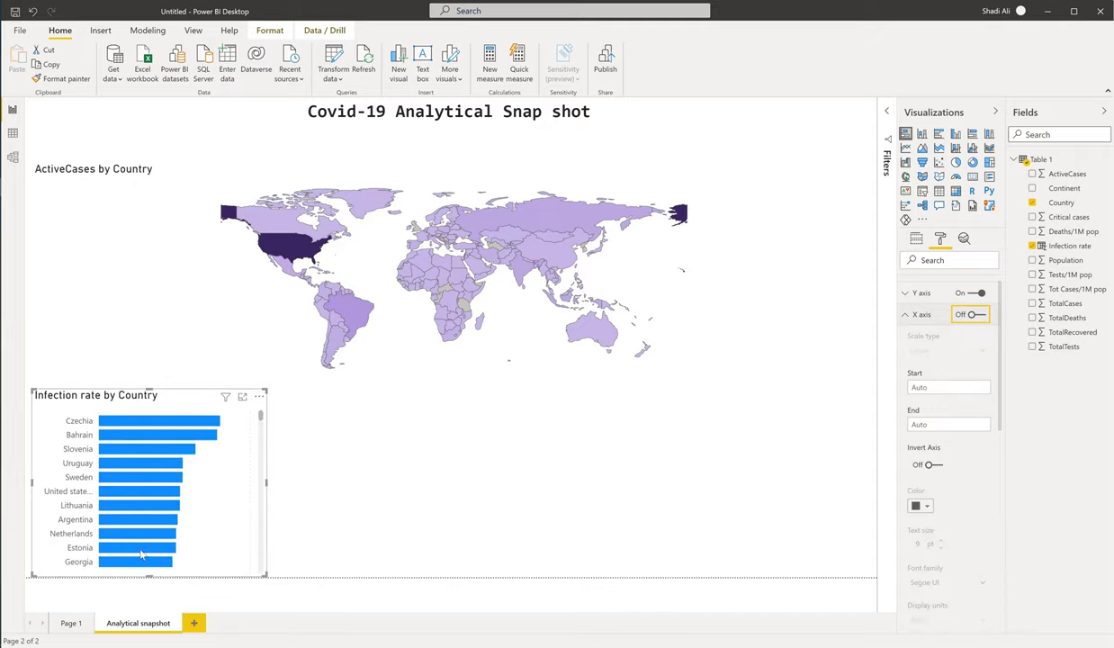
scroll(911, 338, "up", 1)
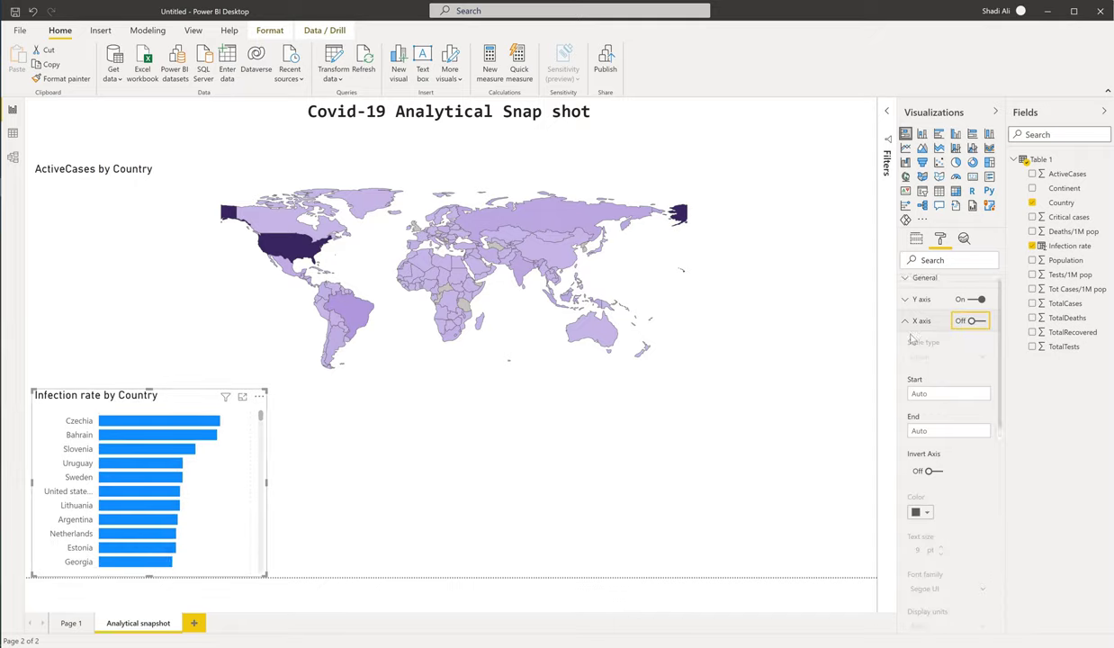
scroll(911, 339, "up", 1)
left_click(914, 328)
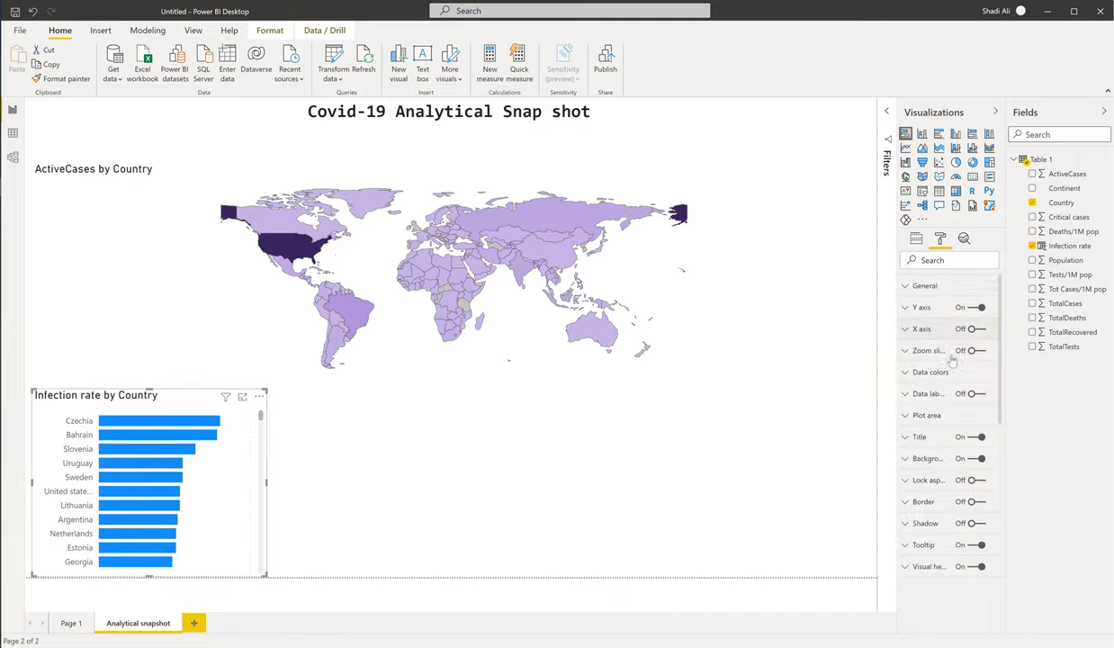
Try out data labels on the infection rate chart and set the bars' default color to light purple.
left_click(983, 395)
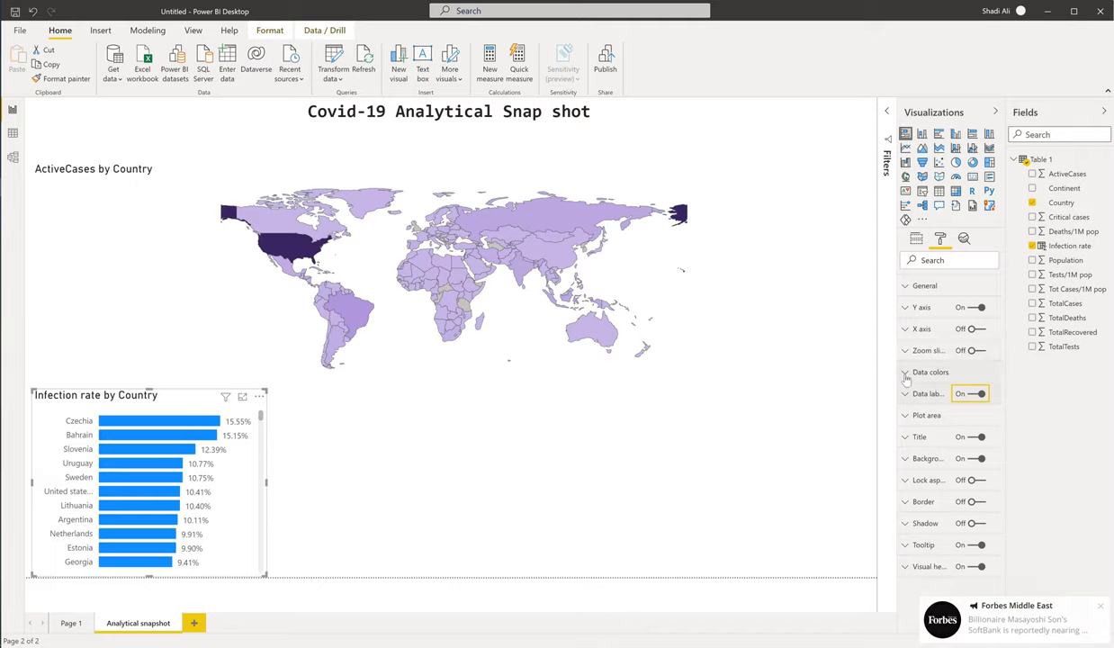
left_click(909, 372)
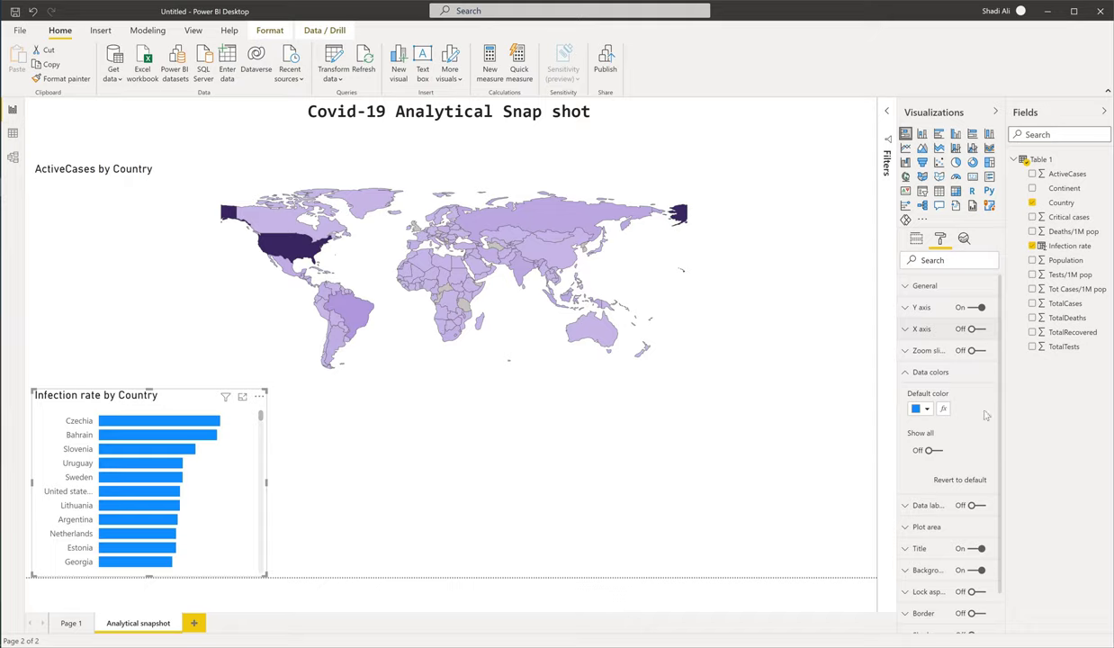
left_click(920, 408)
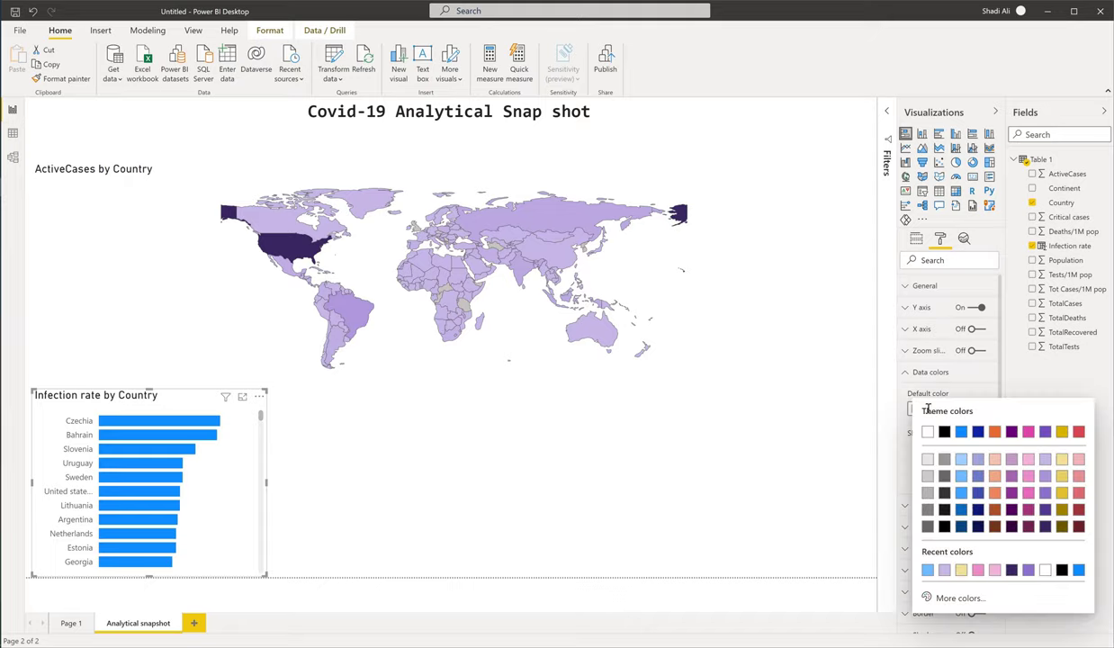
left_click(1044, 459)
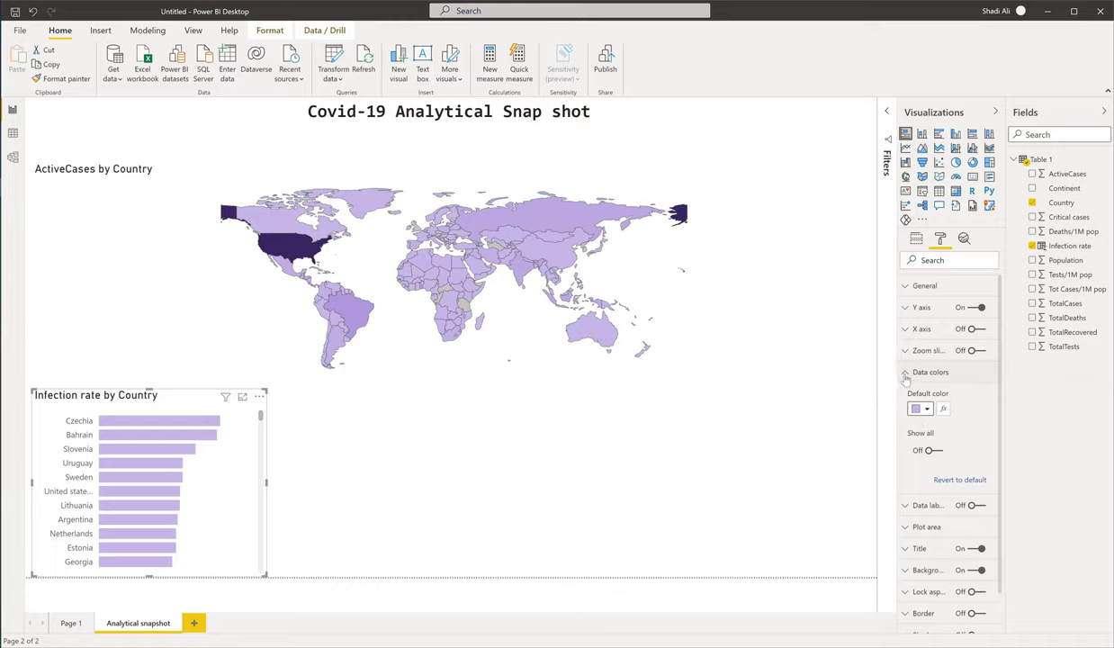
left_click(906, 373)
Give the infection rate chart's title a dark purple background and a white font color.
left_click(904, 438)
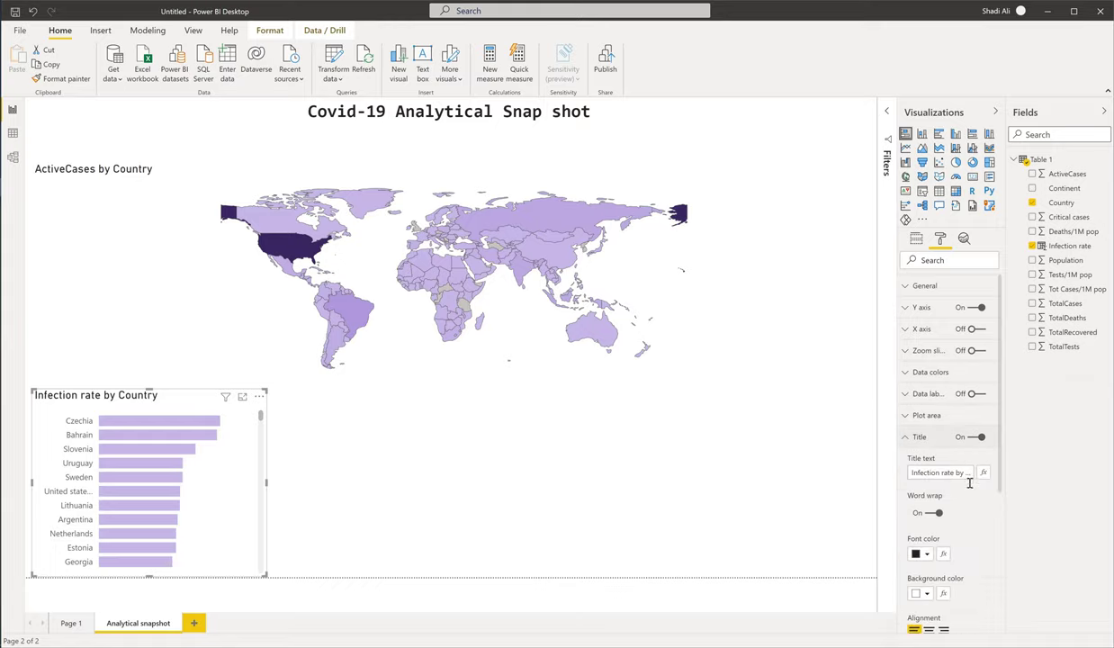
scroll(968, 503, "down", 3)
scroll(967, 503, "down", 2)
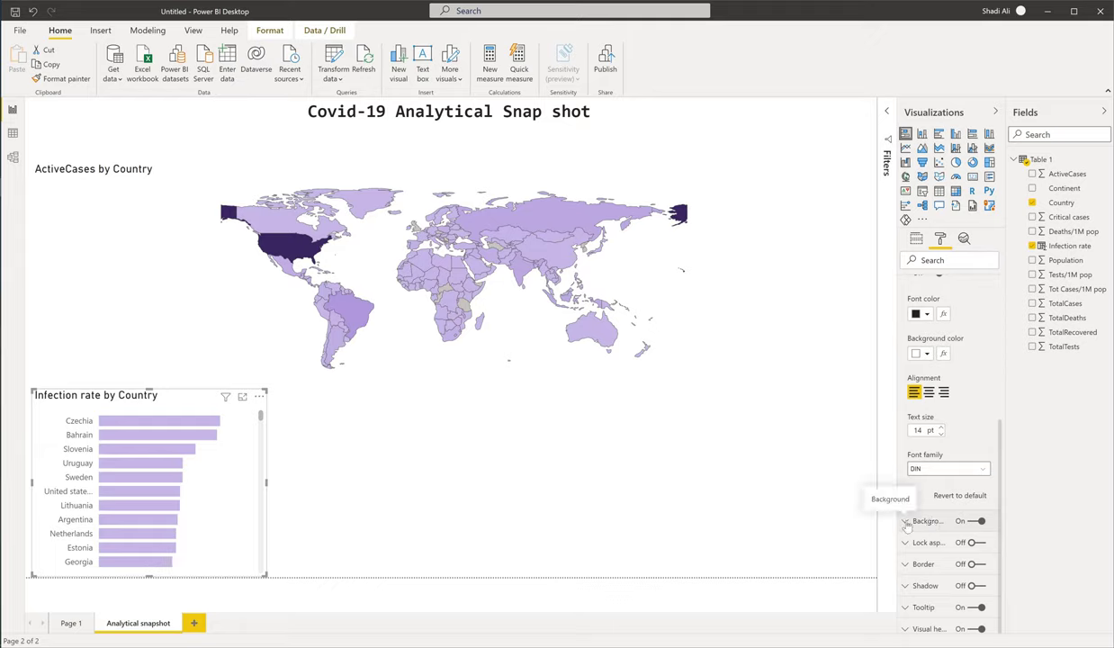
left_click(927, 354)
left_click(1008, 451)
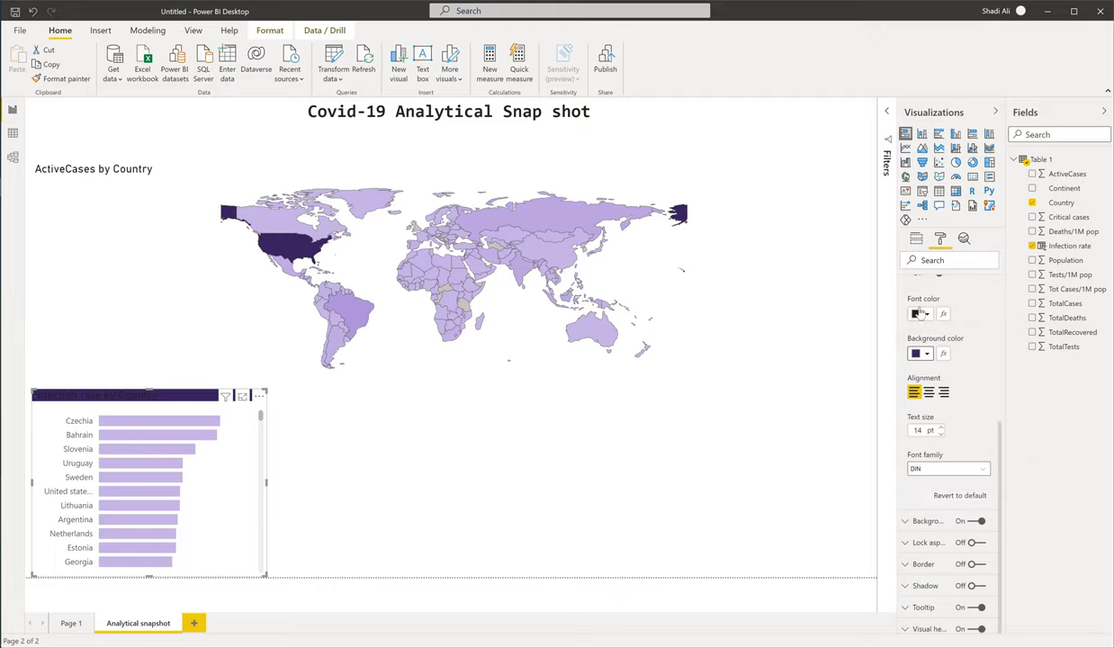
left_click(919, 313)
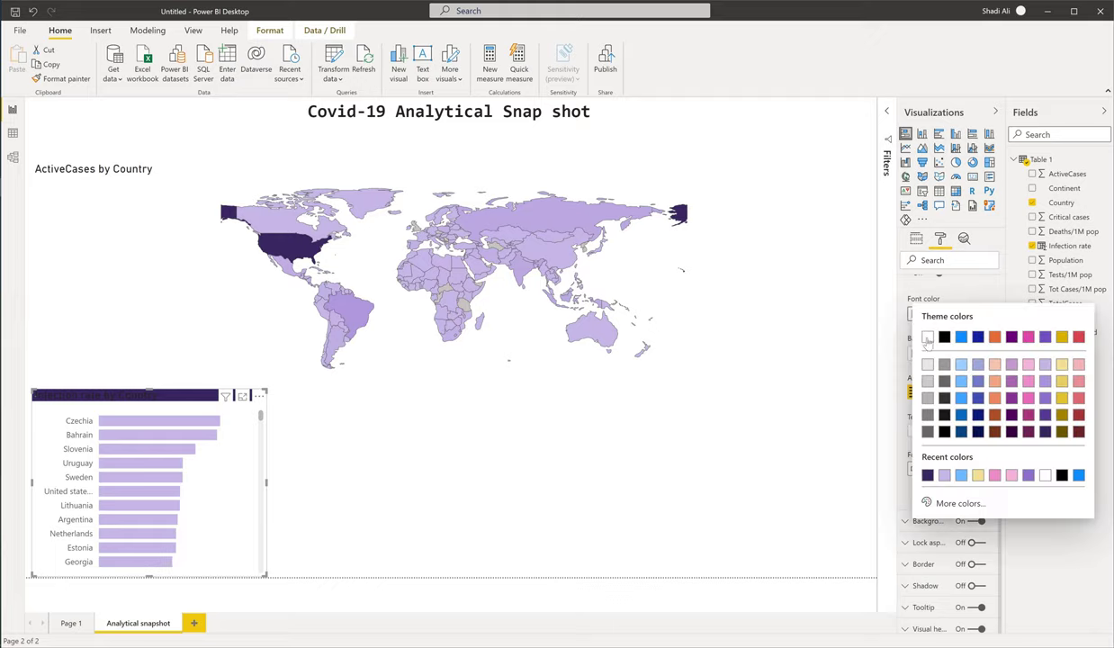
left_click(927, 338)
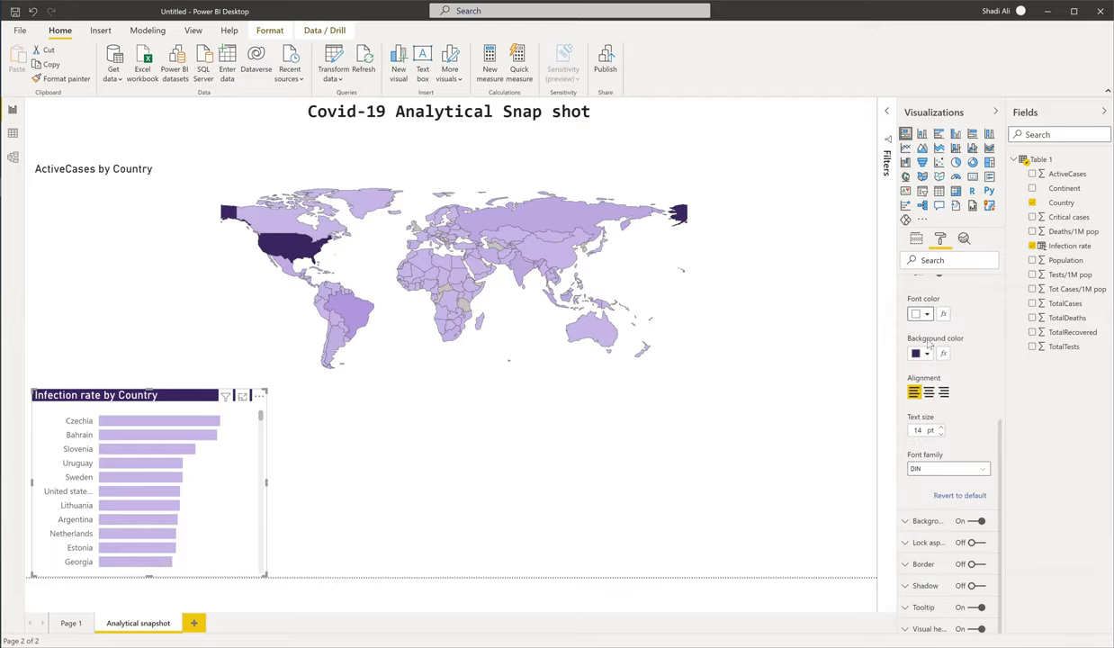
Reduce the chart title's text size to 12 pt and shorten it to "Infection rate" with centered alignment.
left_click(940, 433)
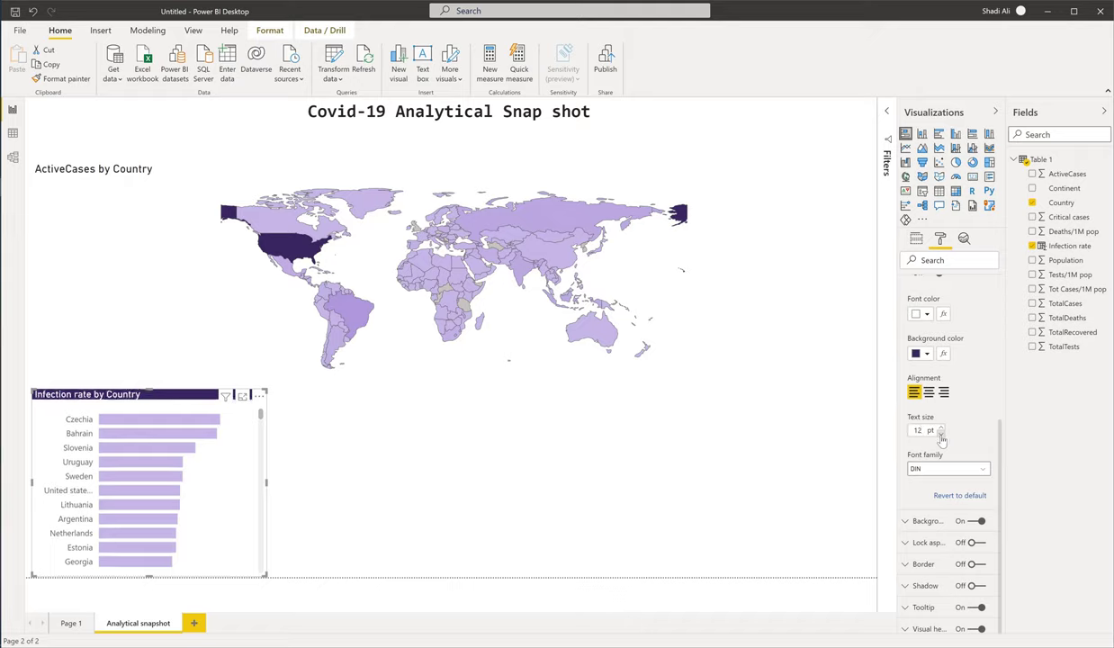
scroll(945, 432, "up", 4)
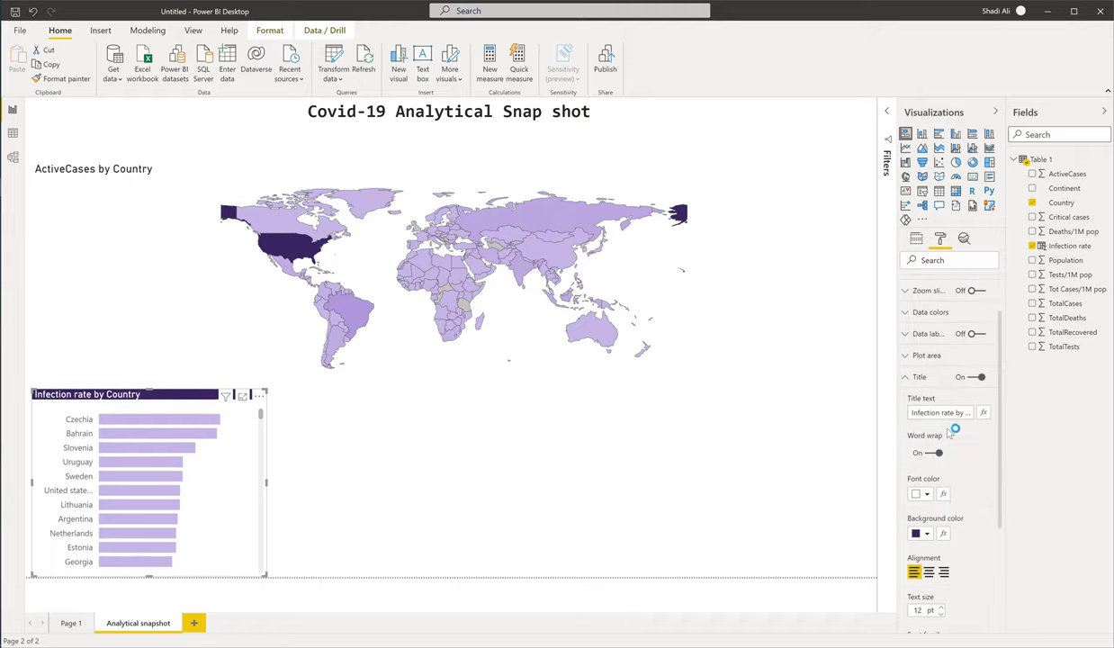
left_click_drag(954, 413, 1033, 425)
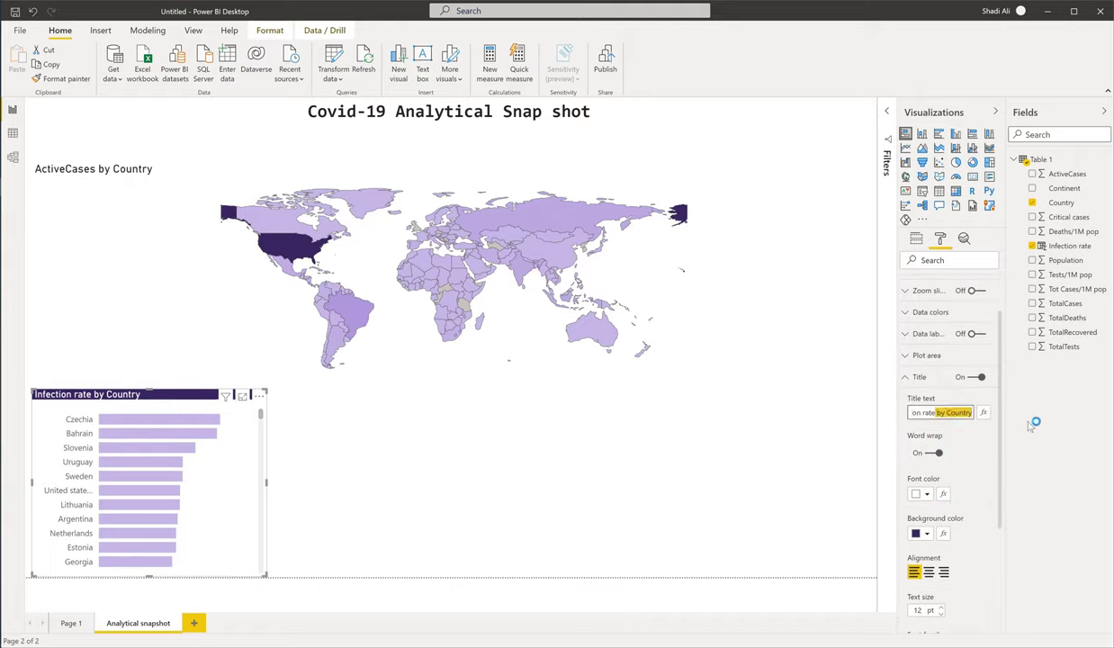
key("BackSpace")
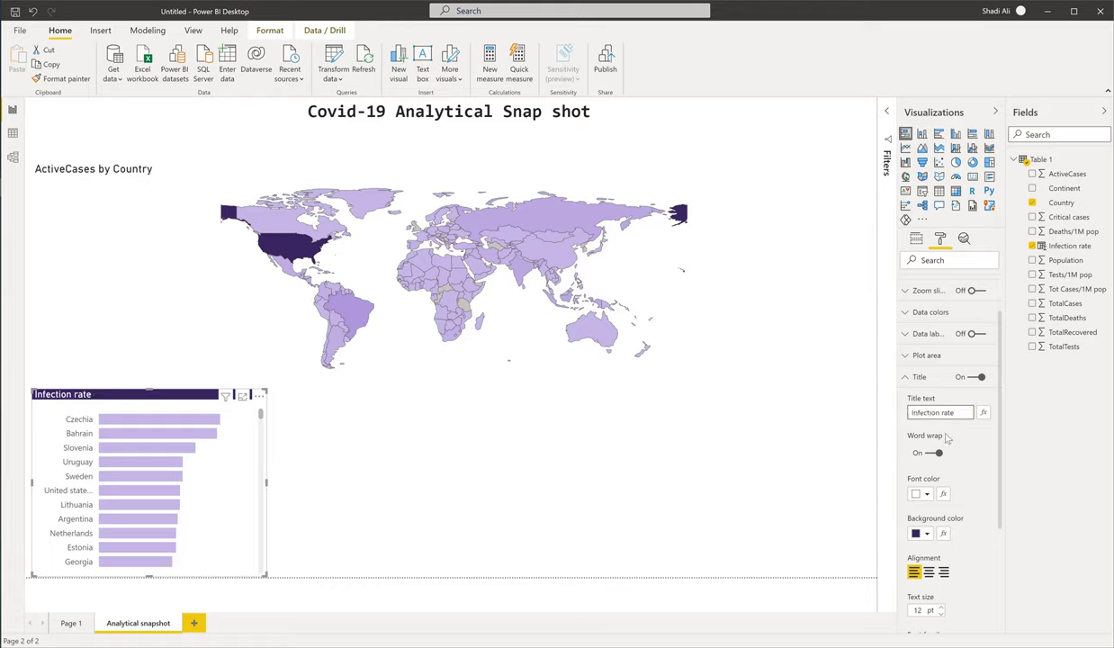
left_click(928, 572)
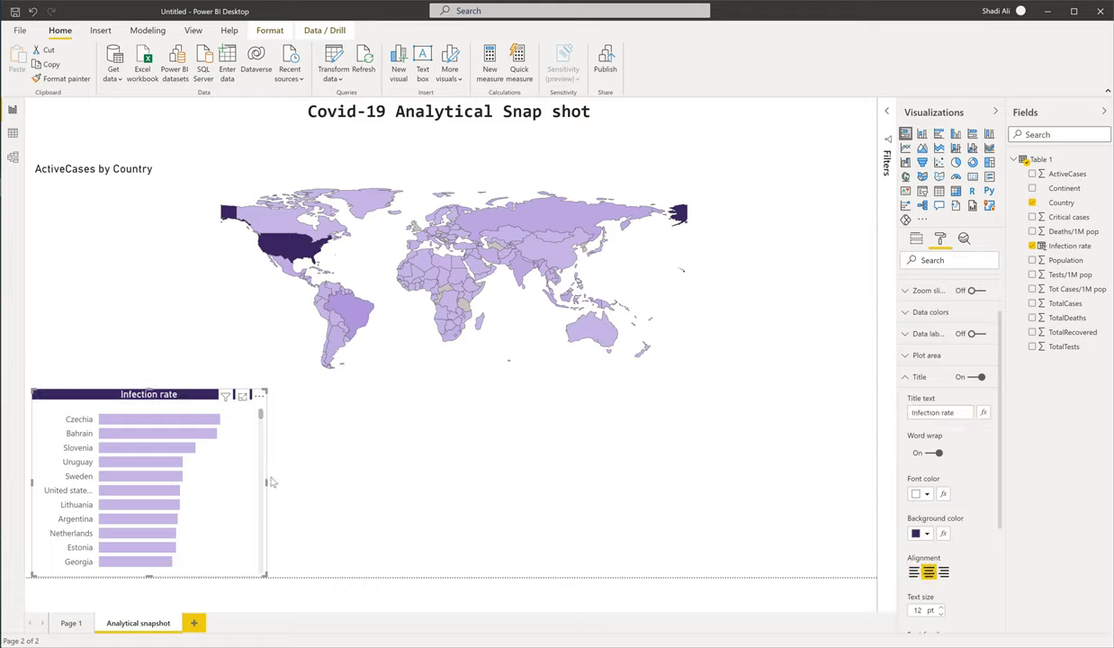
Narrow the infection rate chart and turn on its data labels with the position set to Inside end.
left_click_drag(195, 482, 219, 483)
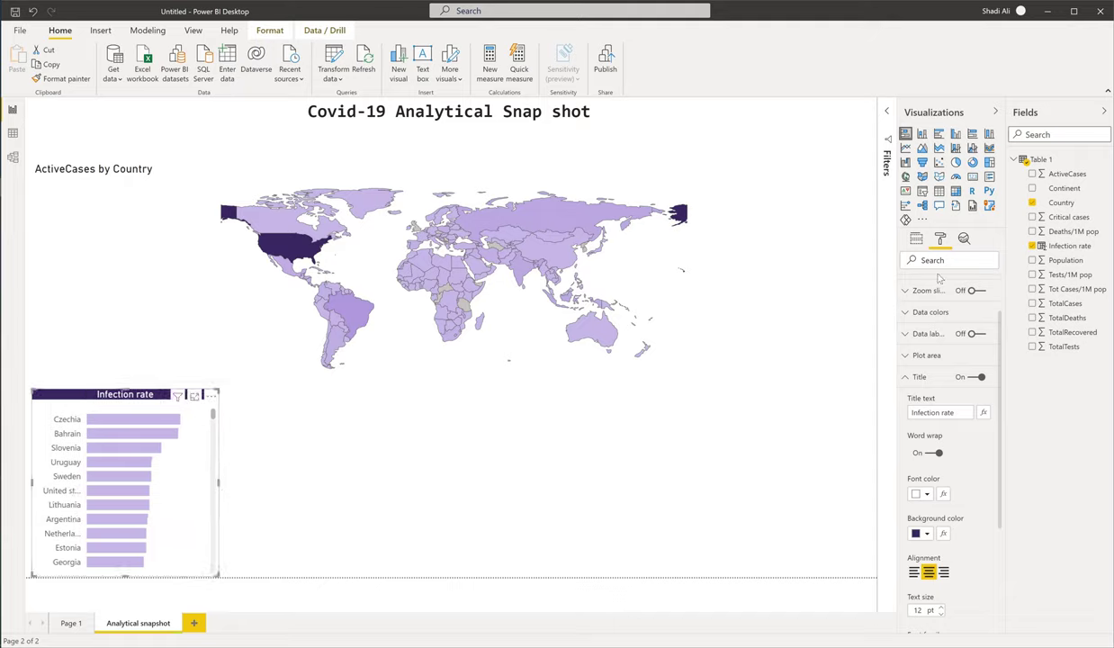
left_click(974, 333)
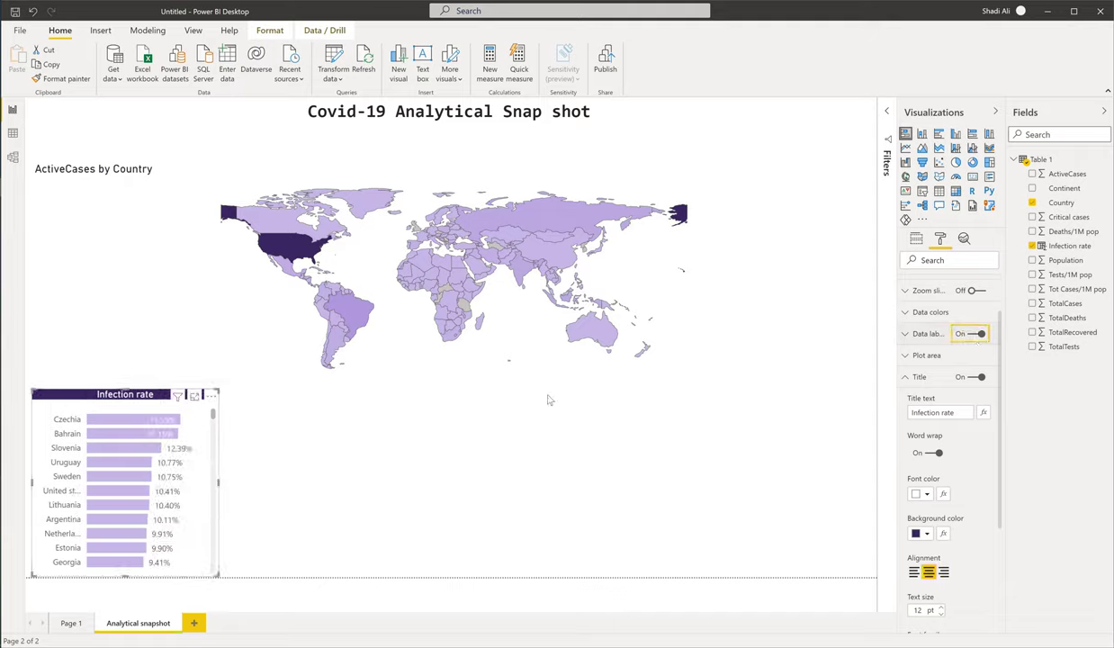
left_click(905, 334)
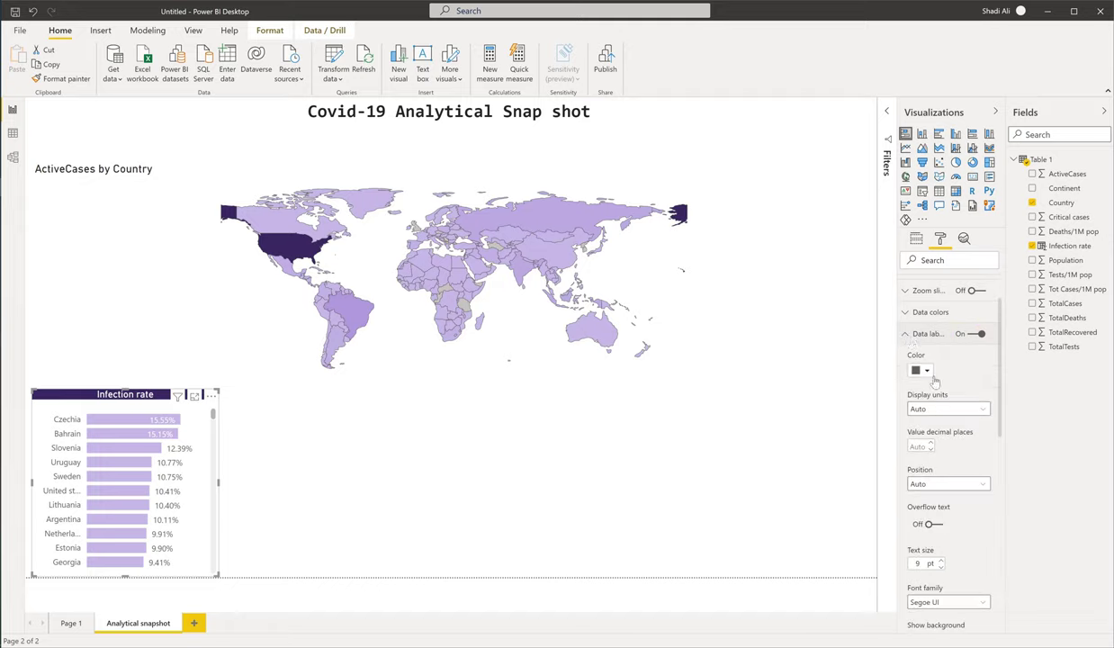
left_click(946, 483)
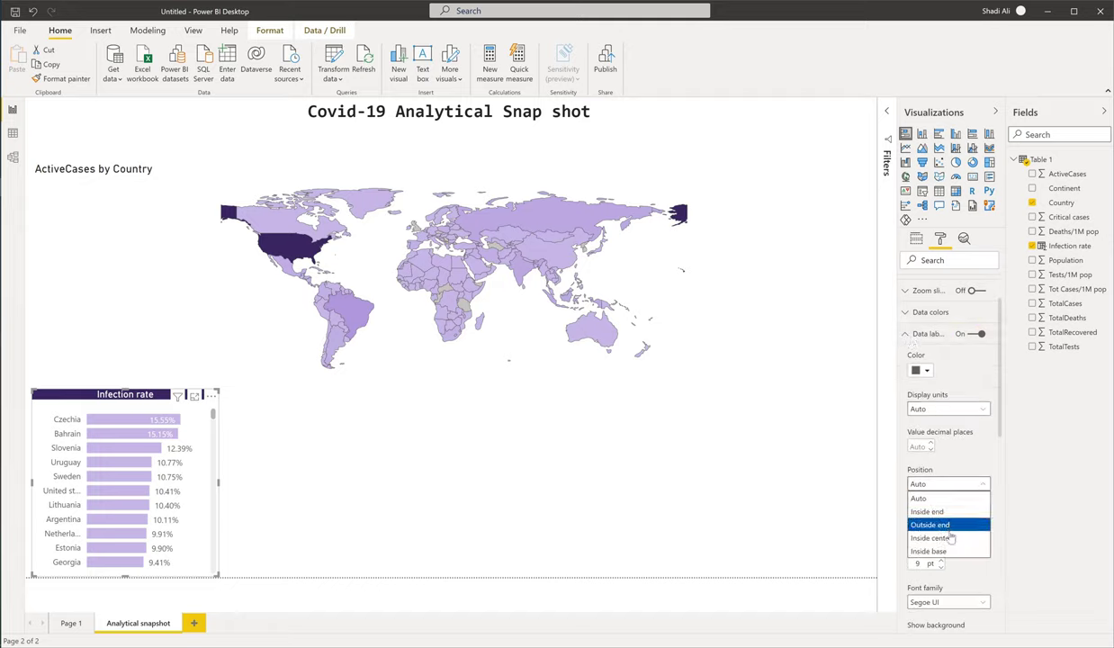
left_click(932, 511)
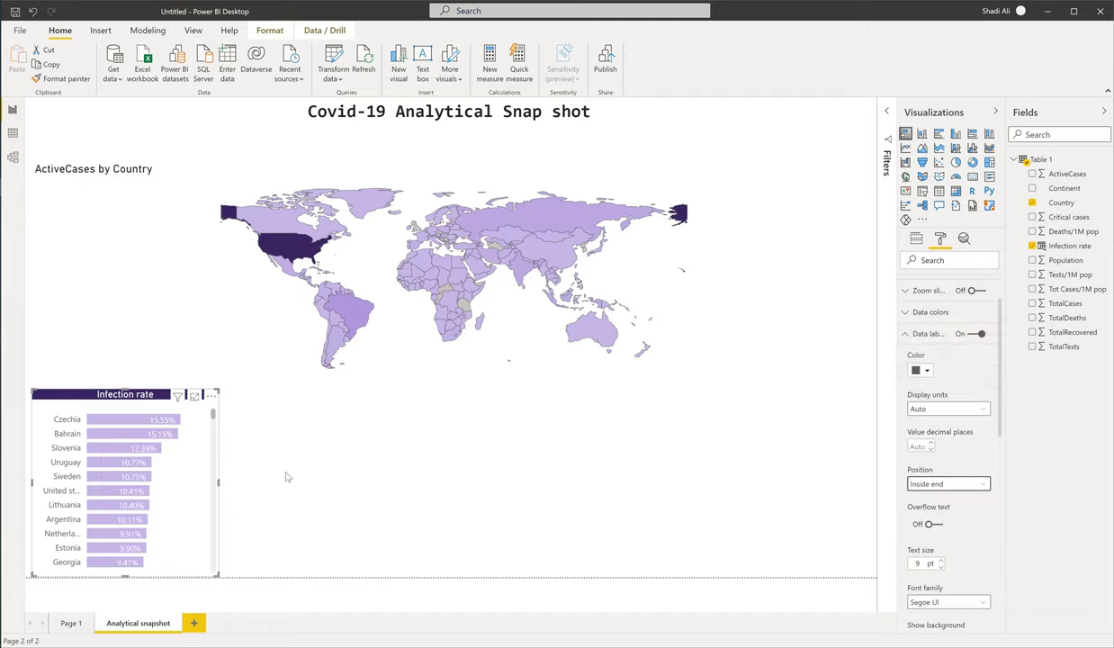
left_click(529, 506)
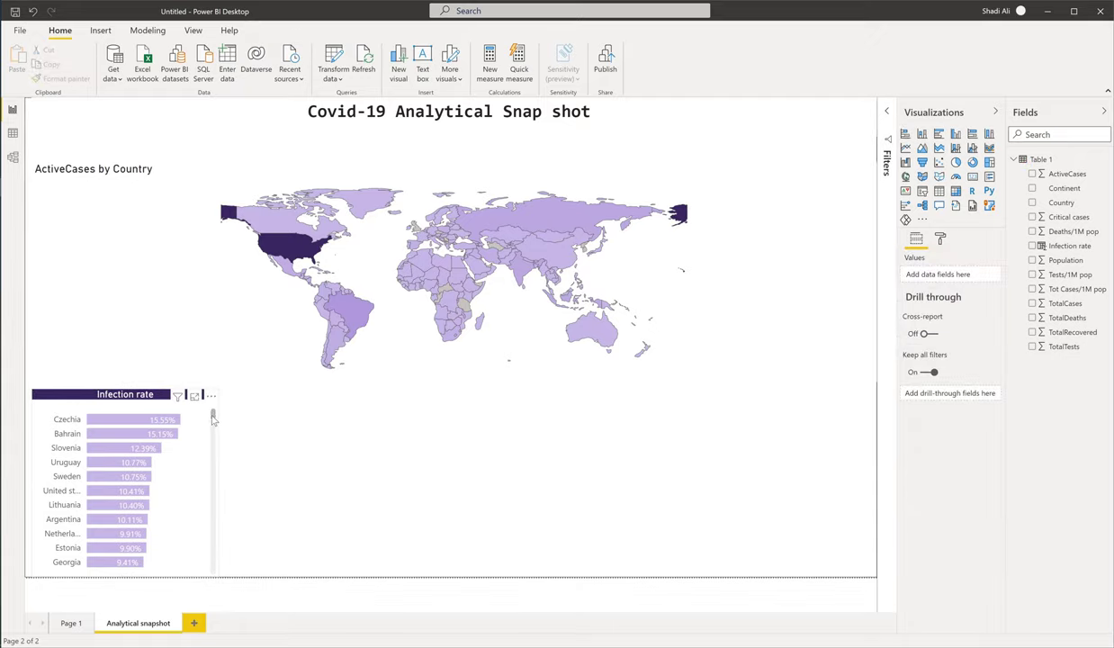
mouse_move(214, 417)
left_mouse_down()
mouse_move(213, 548)
mouse_move(216, 413)
left_mouse_up()
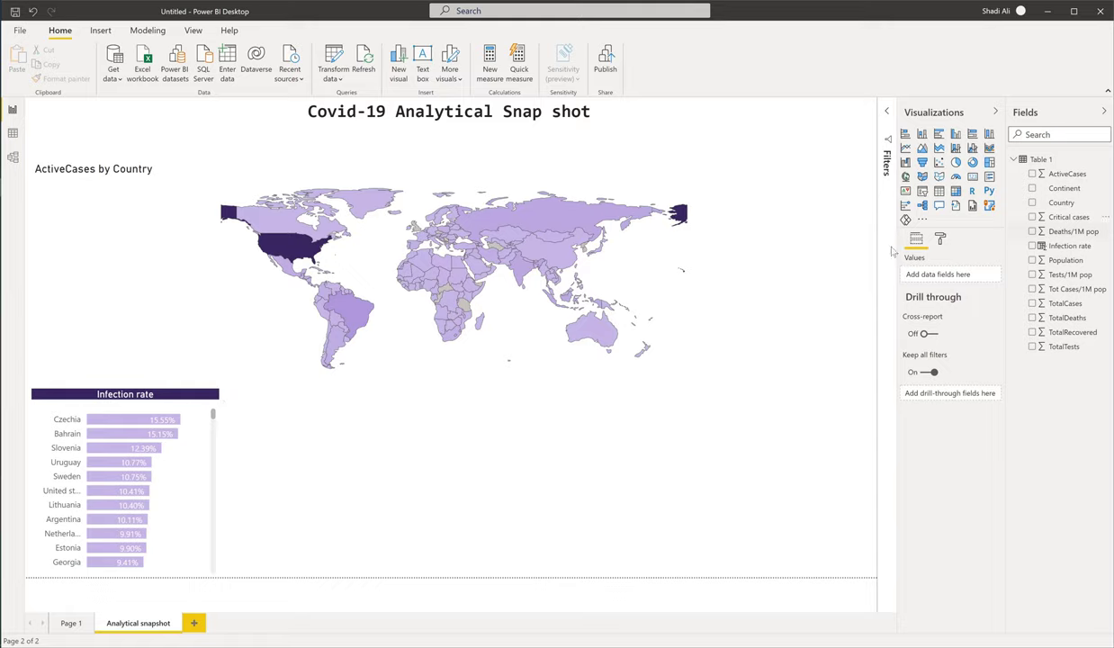
Try out a Top N filter on the infection rate chart, showing the top 10 countries by Infection rate.
left_click(164, 388)
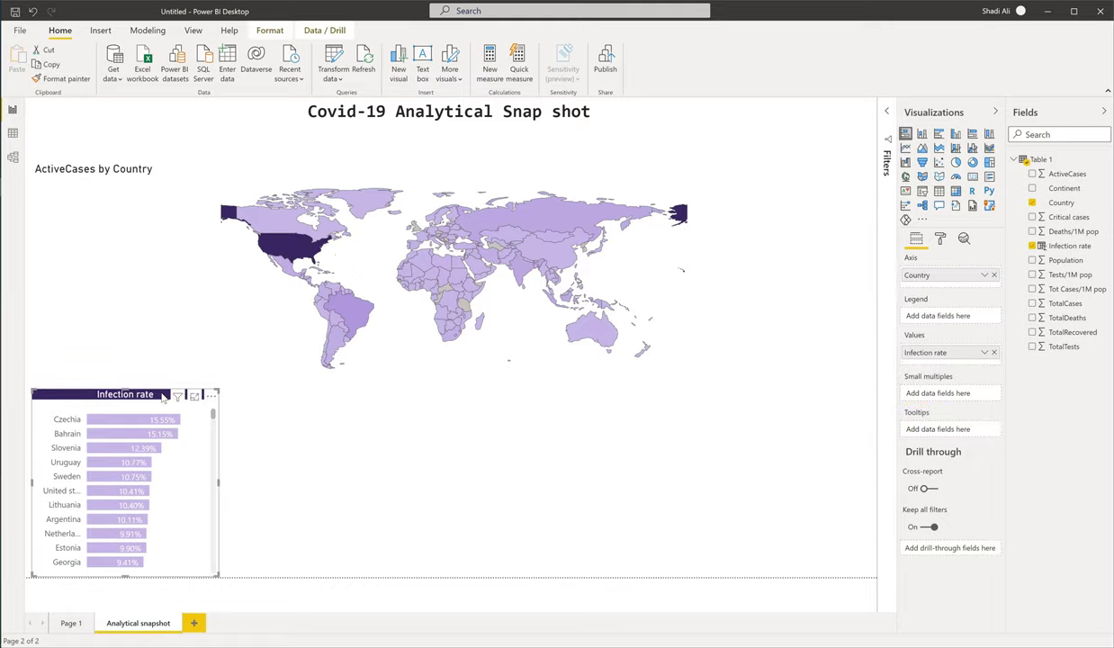
left_click(886, 110)
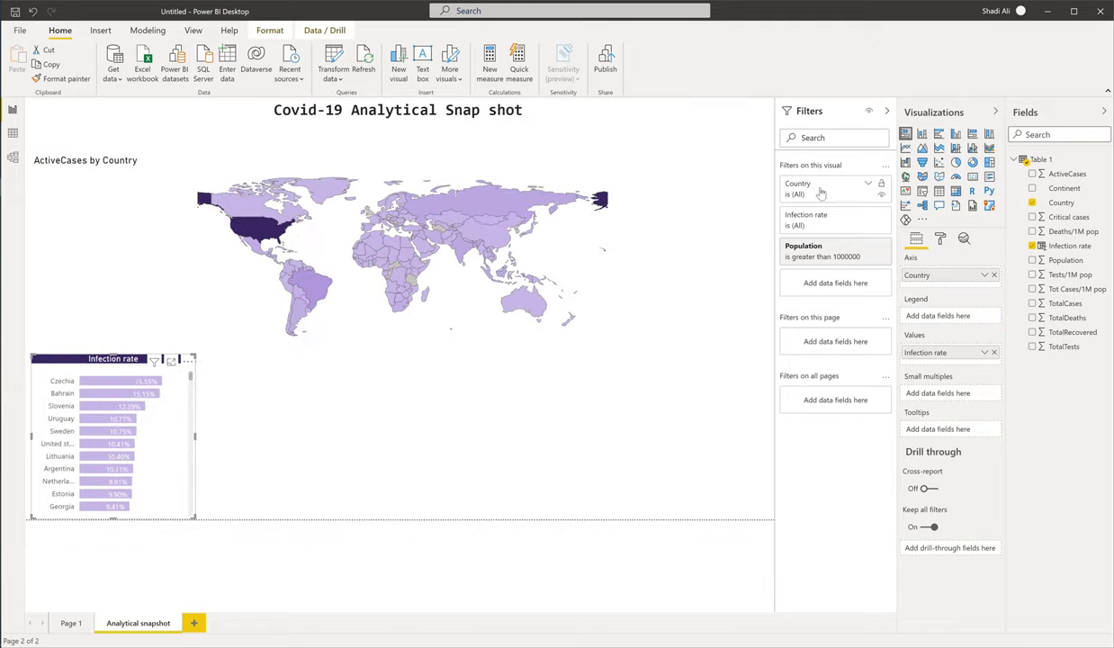
left_click(869, 185)
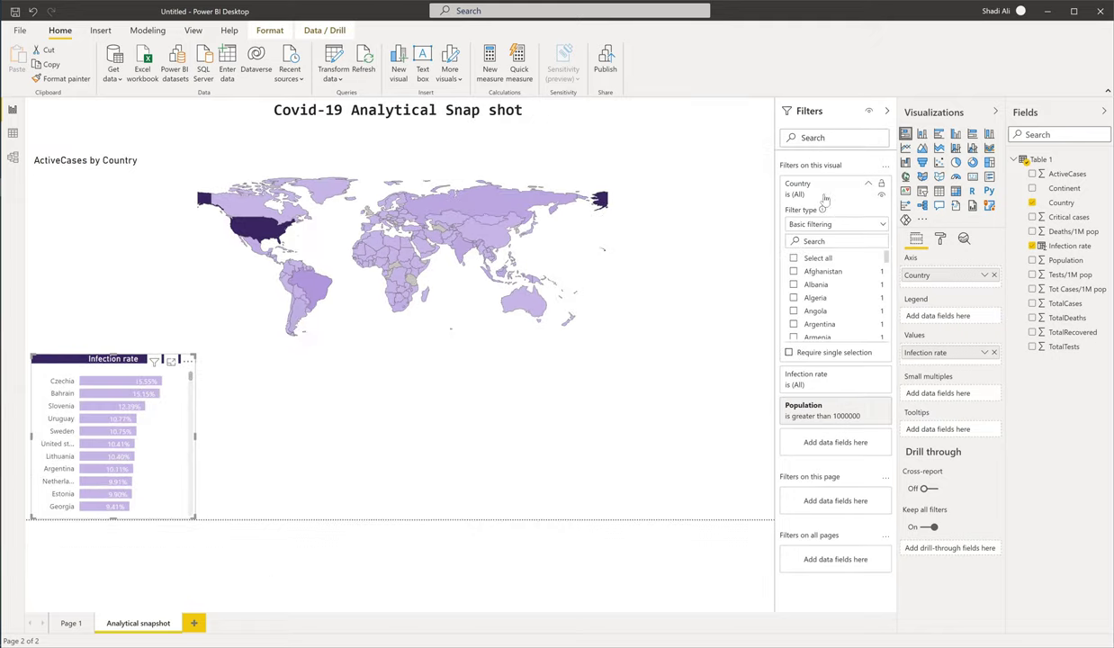
left_click(880, 224)
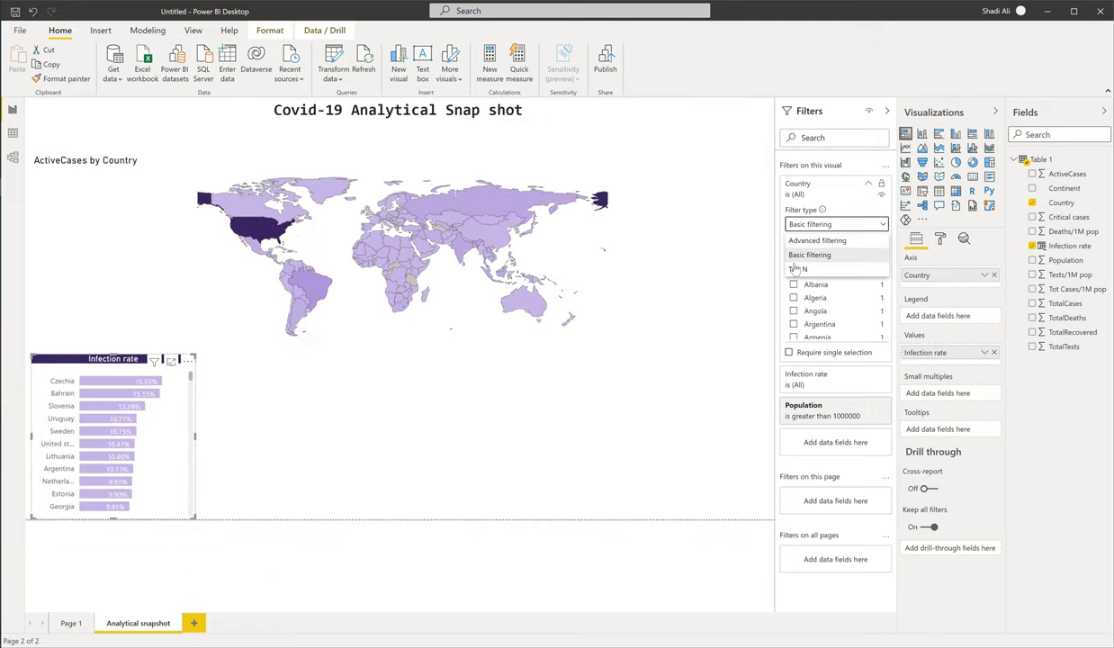
left_click(806, 263)
left_click(856, 255)
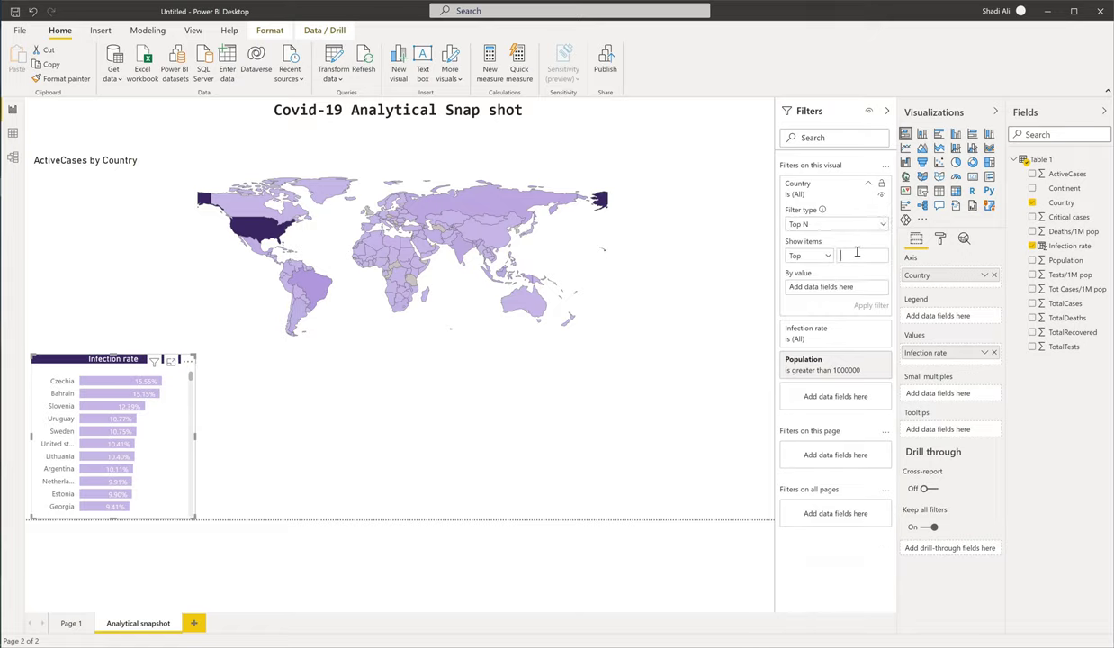
type("10")
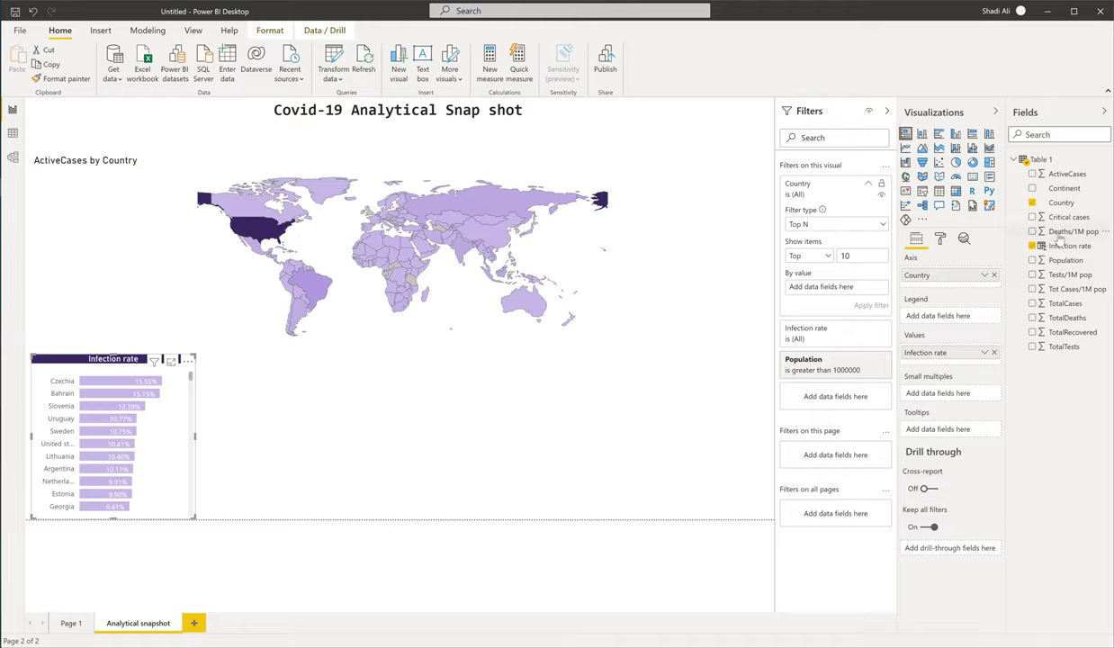
left_click_drag(1029, 245, 853, 293)
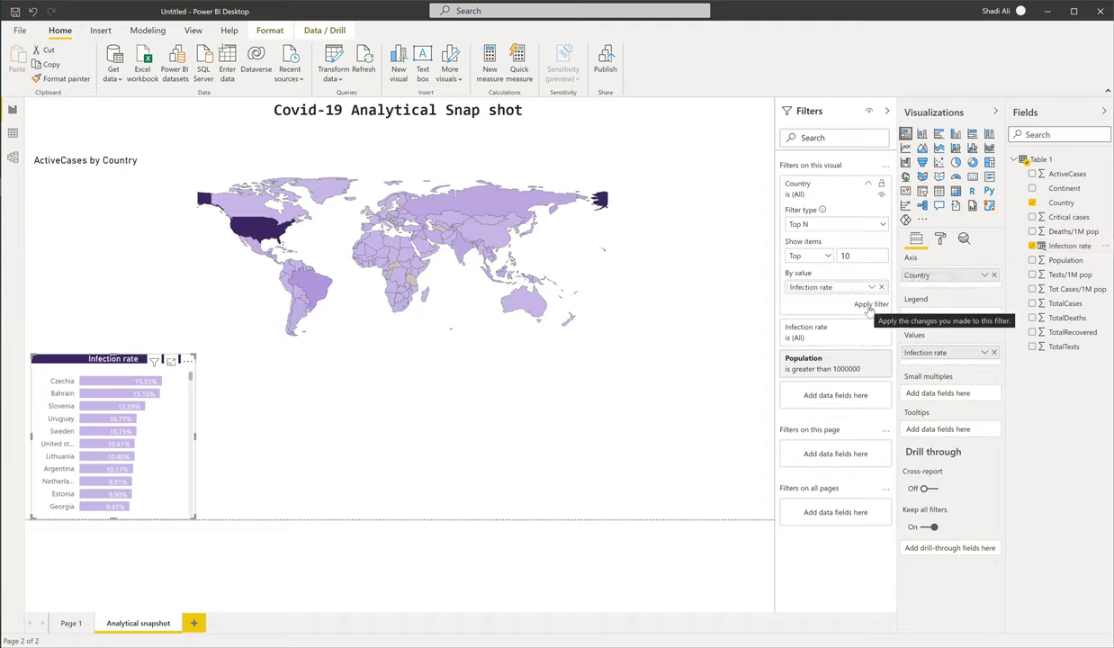
left_click(869, 306)
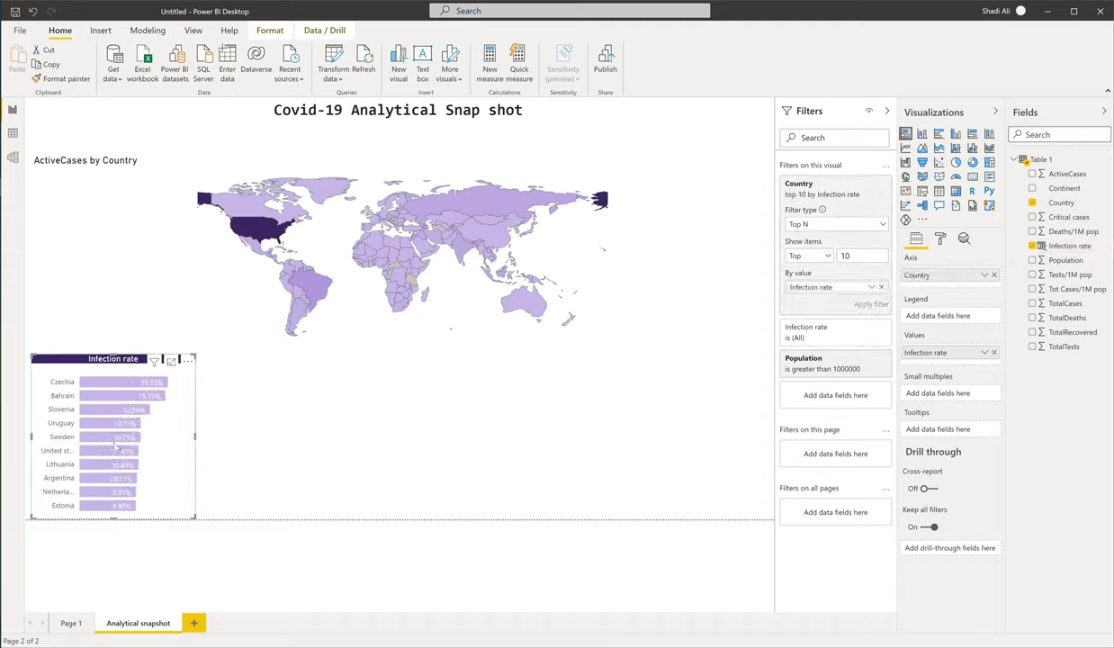
Clear the top 10 country filter from the infection rate chart.
left_click(882, 288)
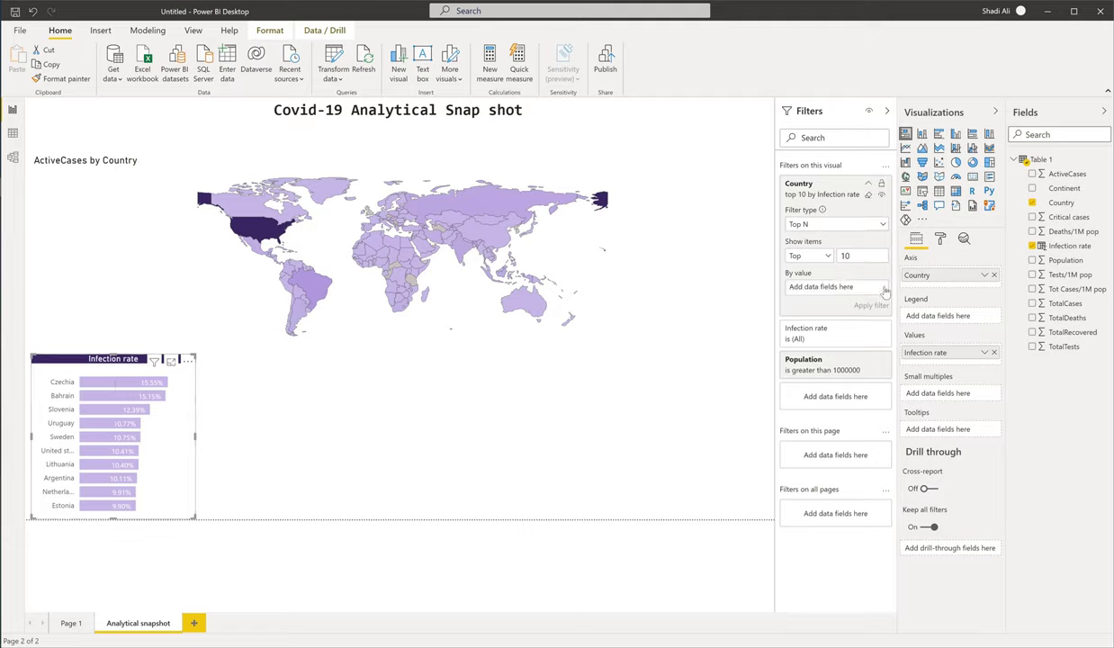
left_click(868, 196)
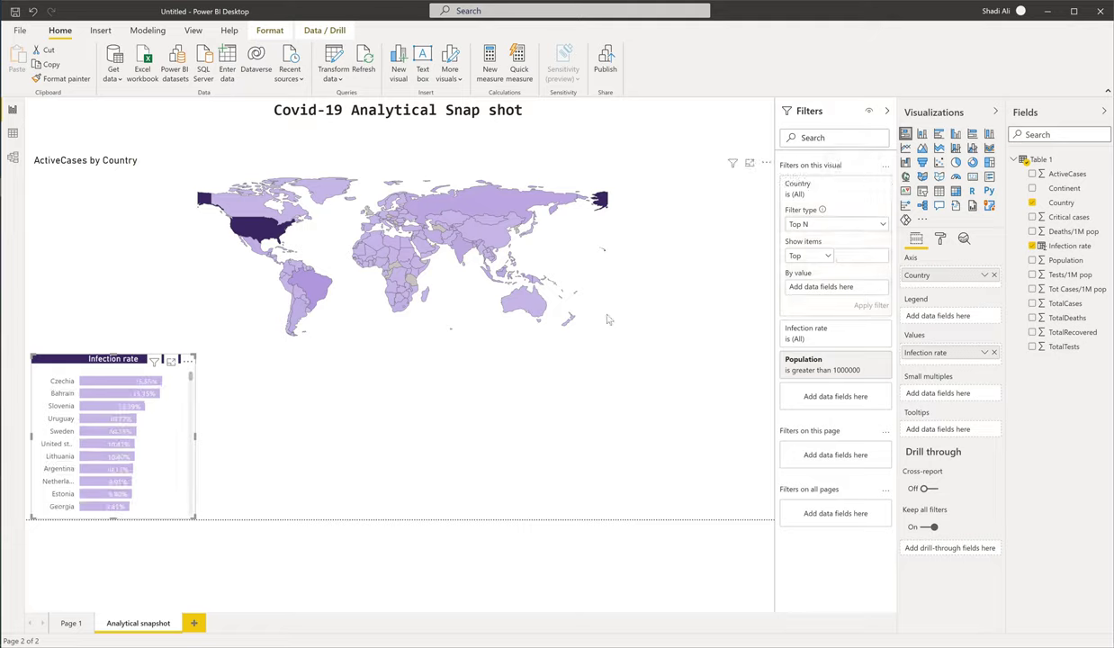
left_click(196, 398)
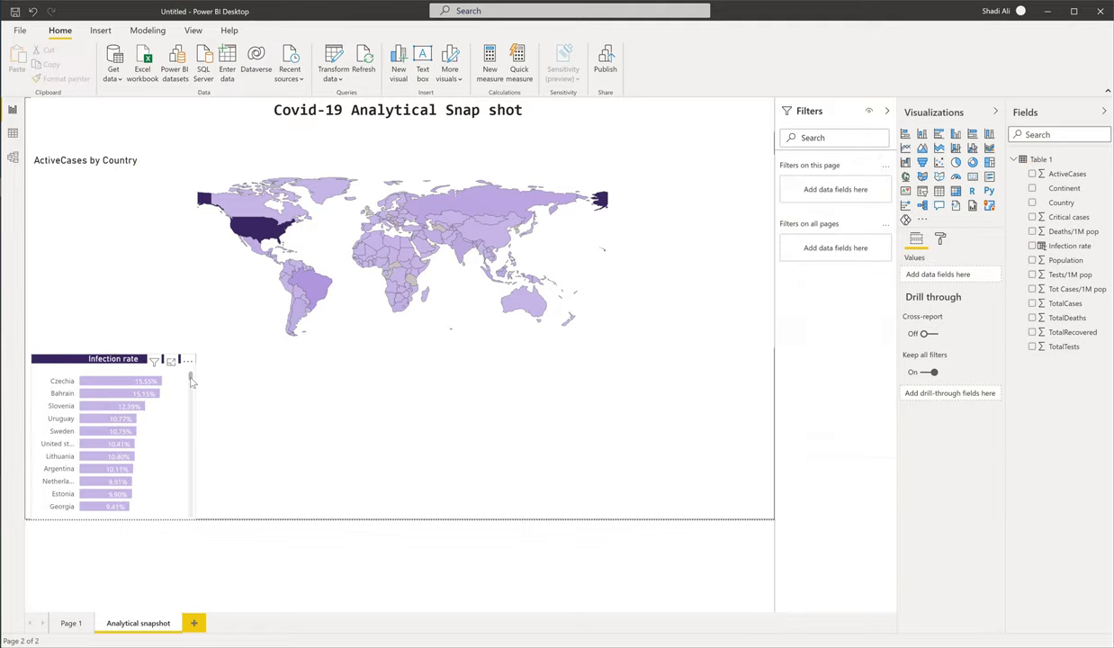
left_click_drag(189, 375, 189, 431)
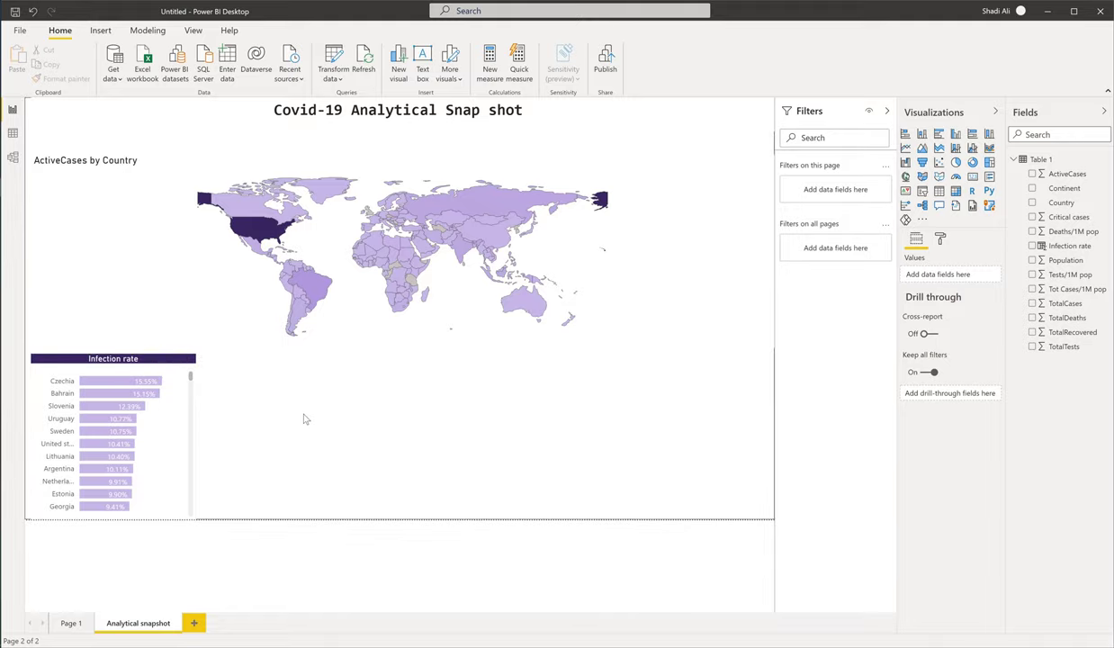
Duplicate the infection rate chart and place the copy beside the original, aligned in the same row below the map.
left_click(113, 360)
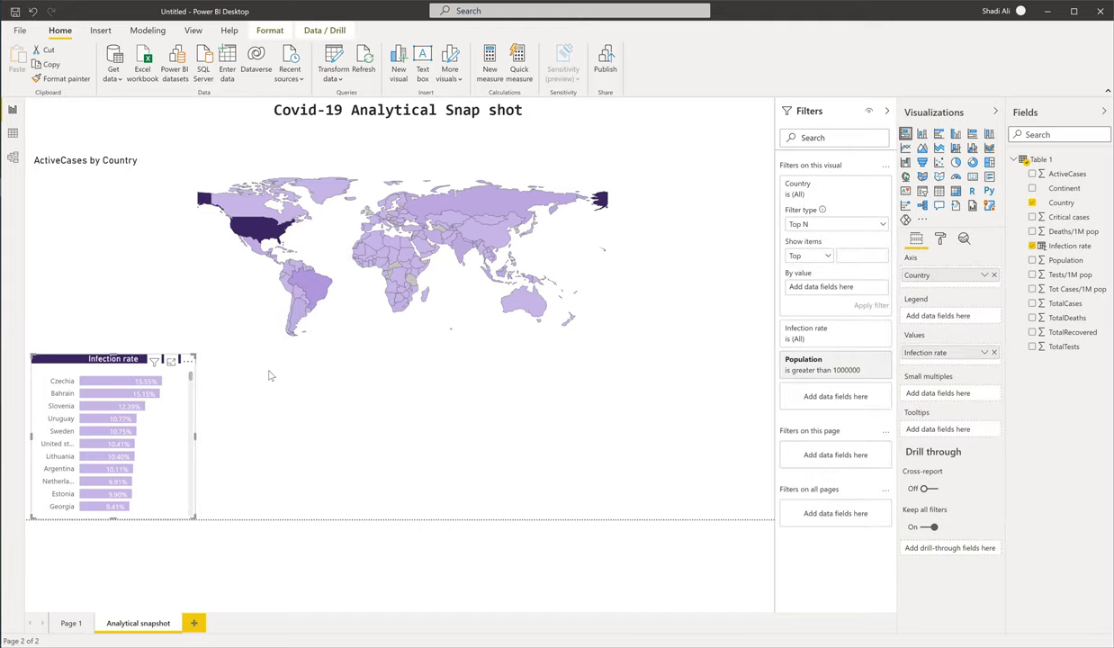
key("ctrl+c")
key("ctrl+v")
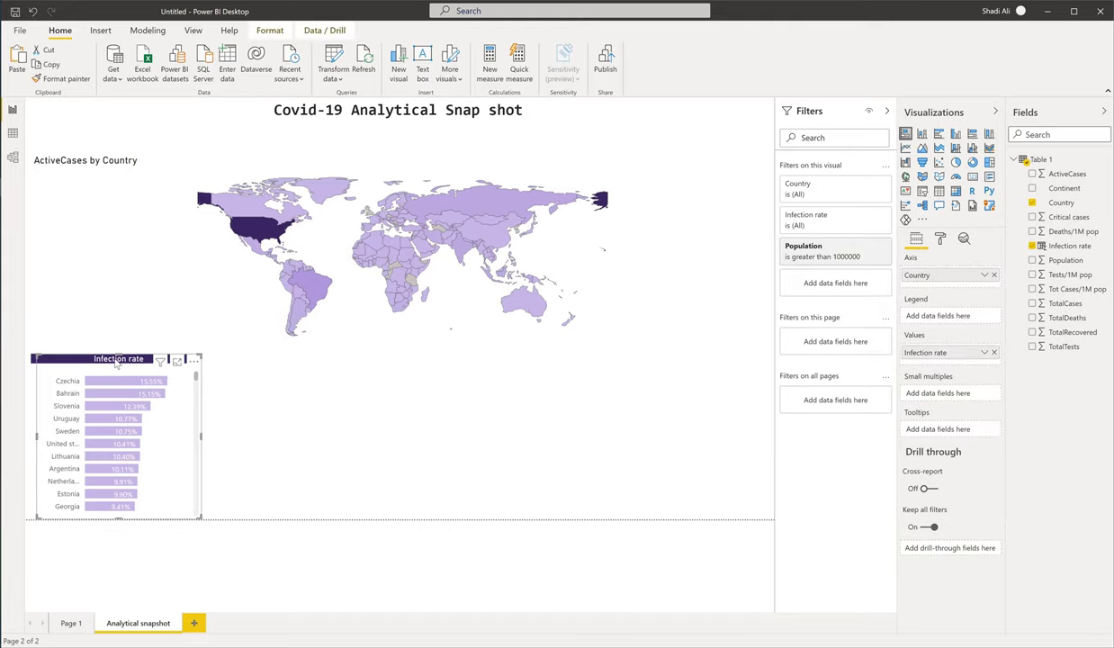
left_click_drag(116, 361, 291, 360)
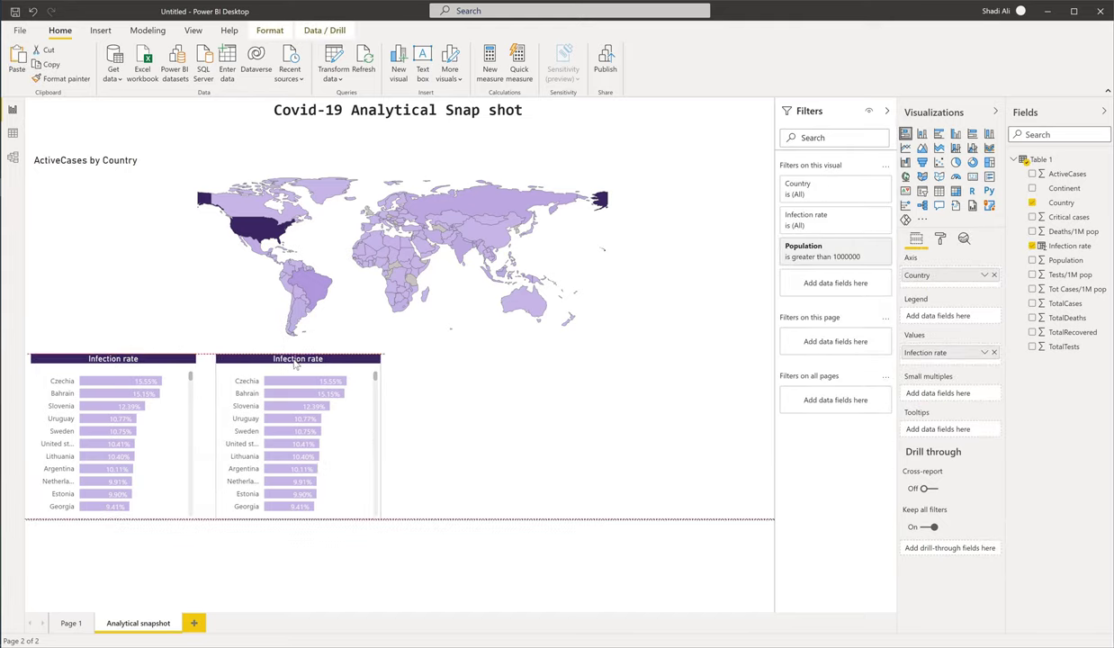
Check the task list on Page 1 and examine the Deaths/1M pop, TotalDeaths and Infection rate columns in the data table.
left_click(71, 624)
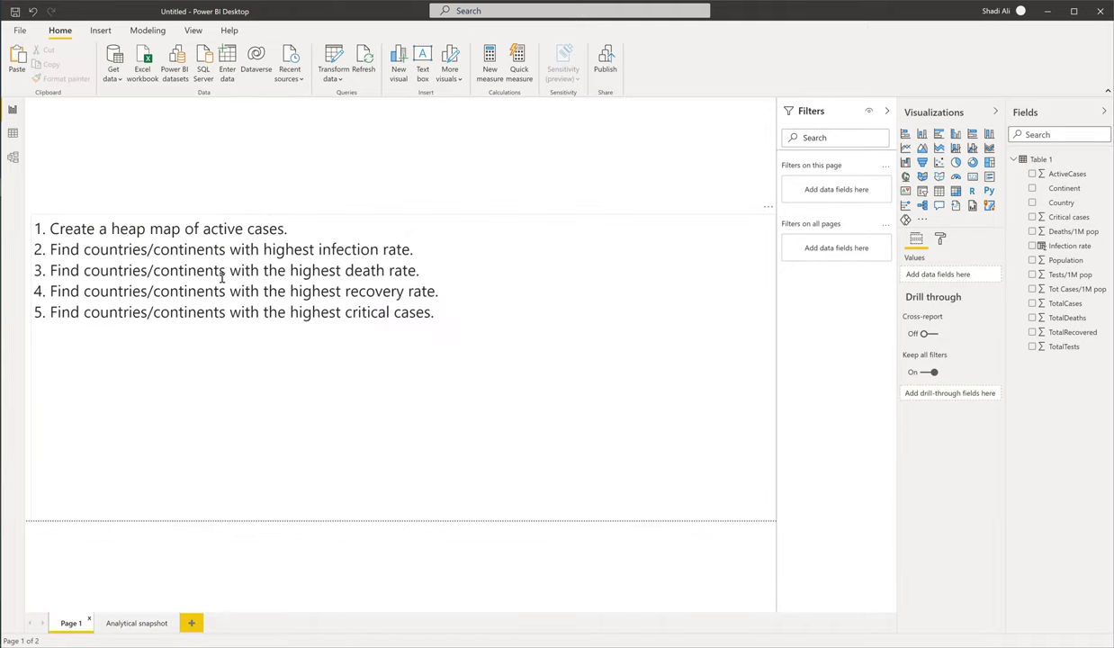
left_click(136, 623)
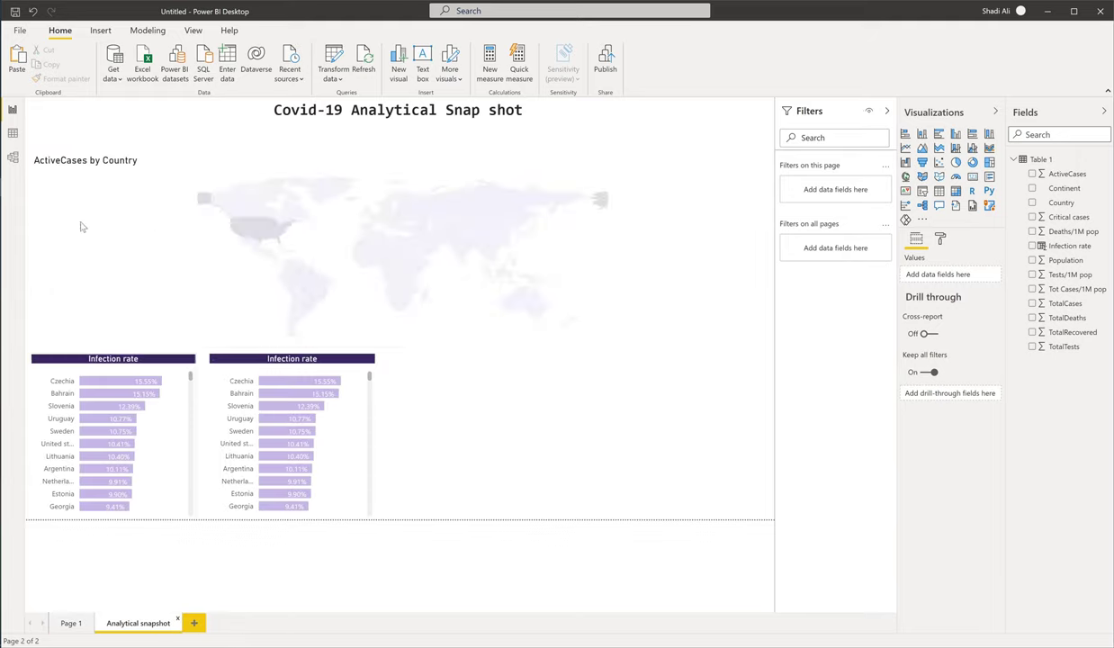
left_click(13, 132)
left_click(527, 126)
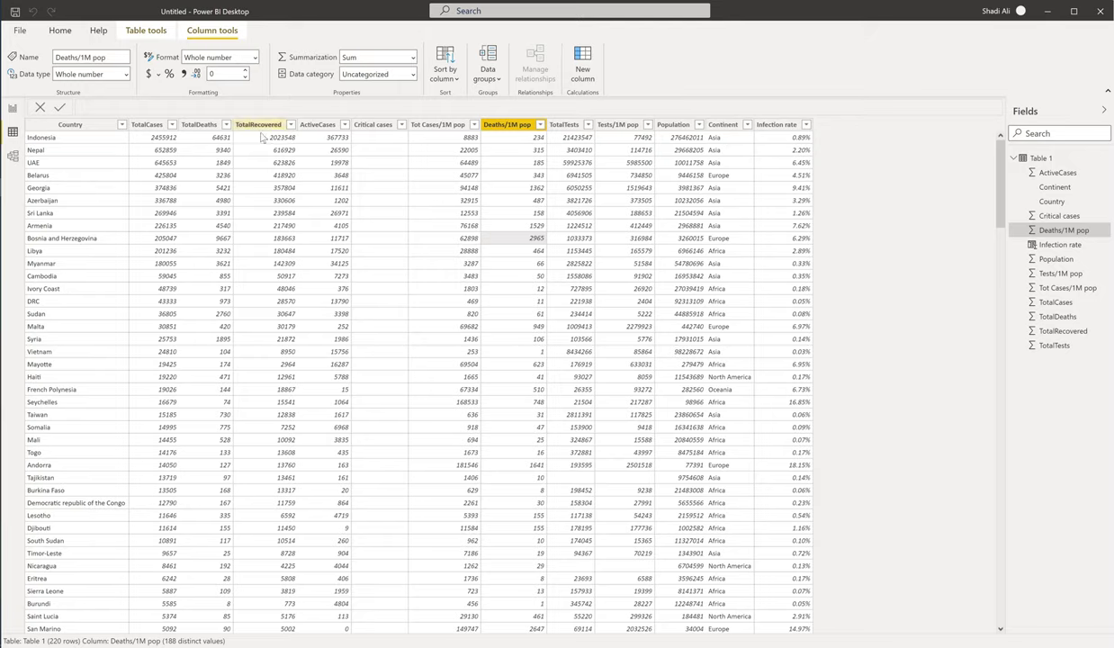
left_click(199, 124)
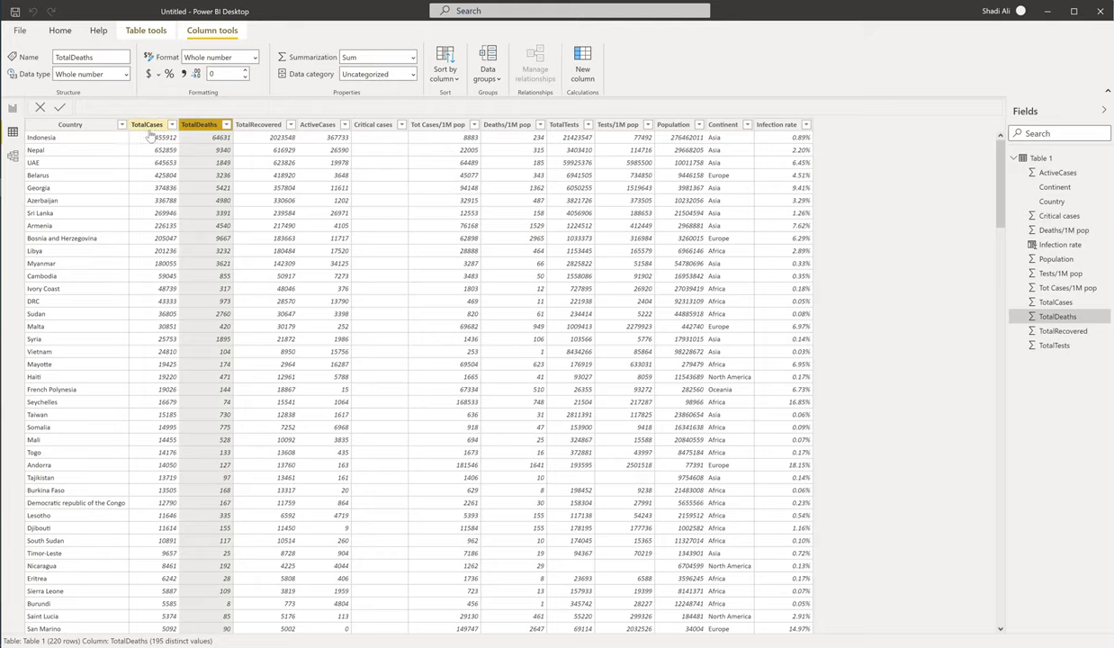
left_click(761, 146)
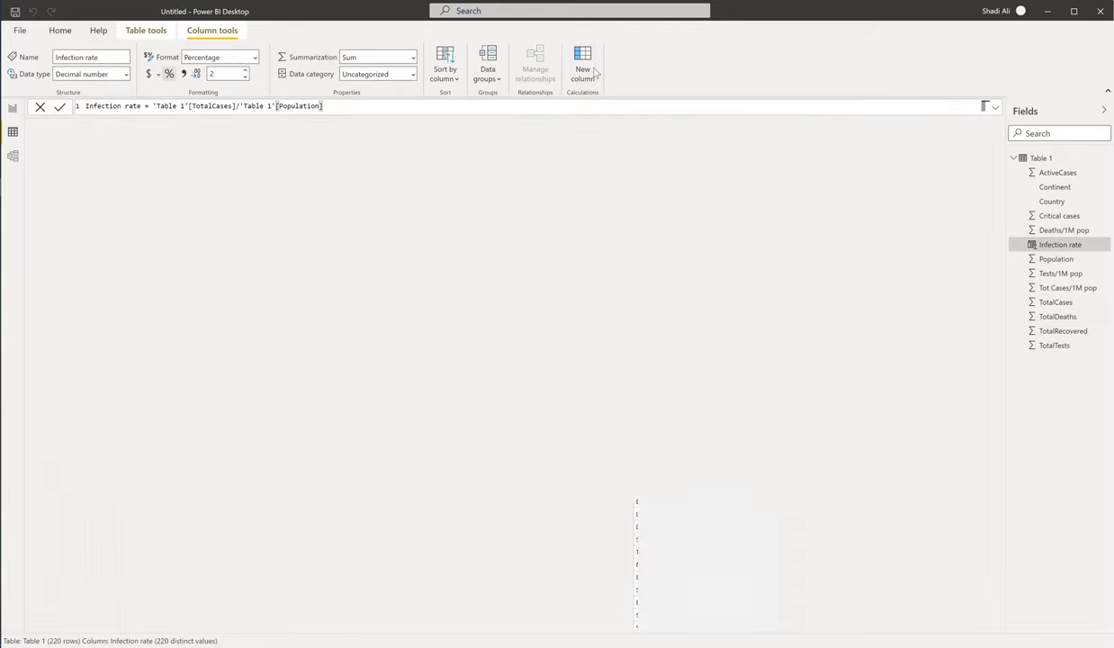
Add a calculated column to Table 1 that divides TotalDeaths by TotalCases.
left_click(583, 65)
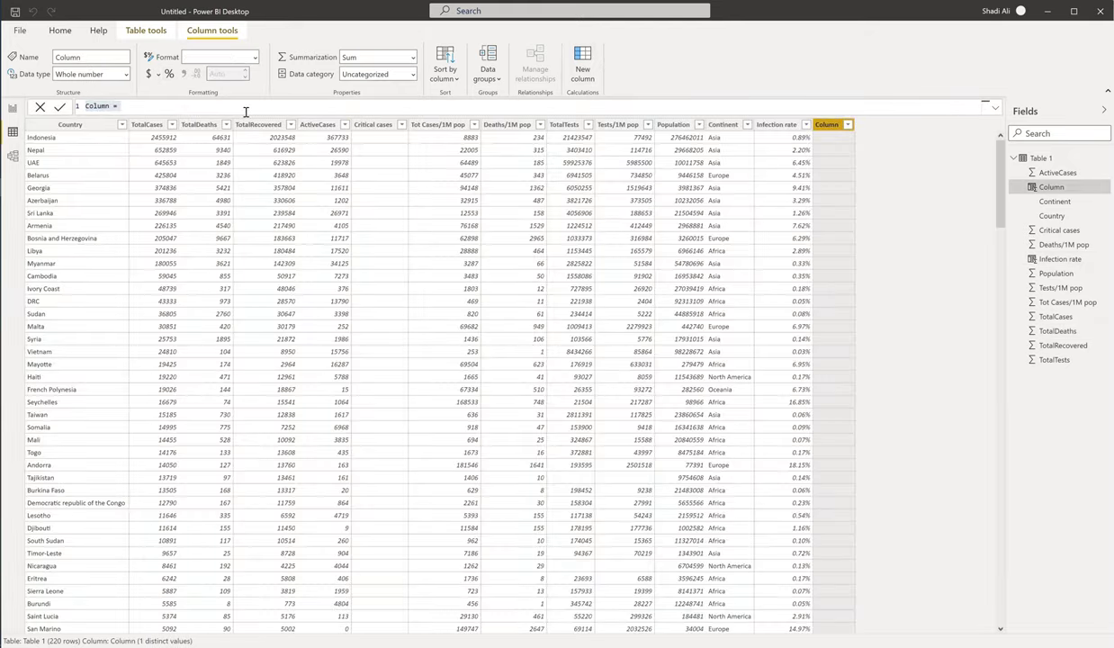
left_click(242, 107)
type("tota")
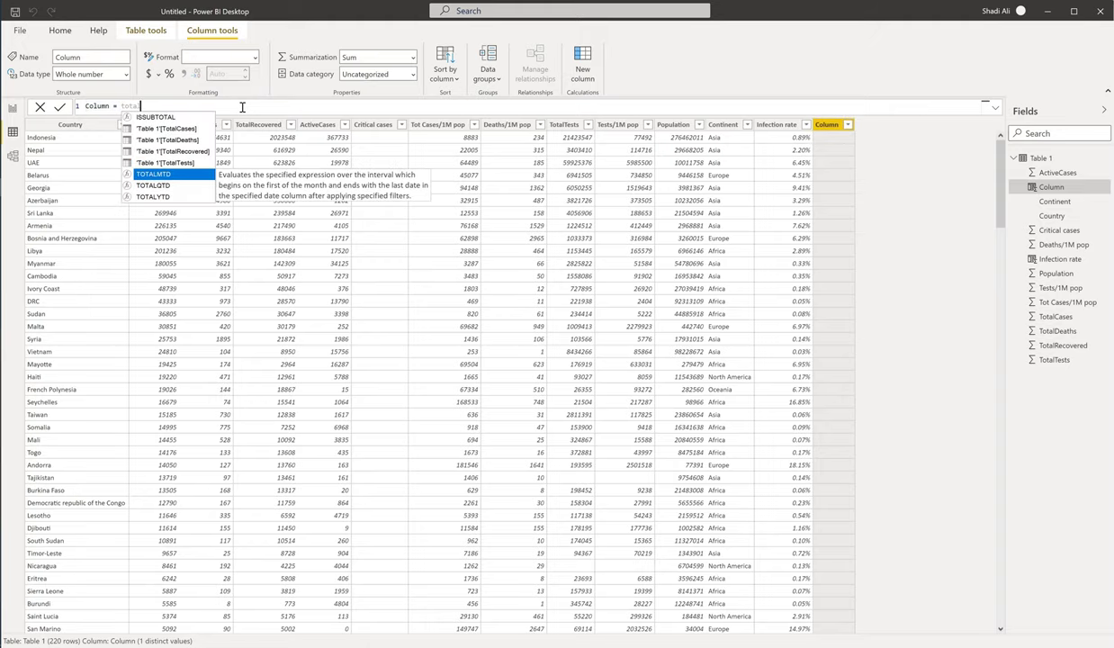
type("ld")
key("Tab")
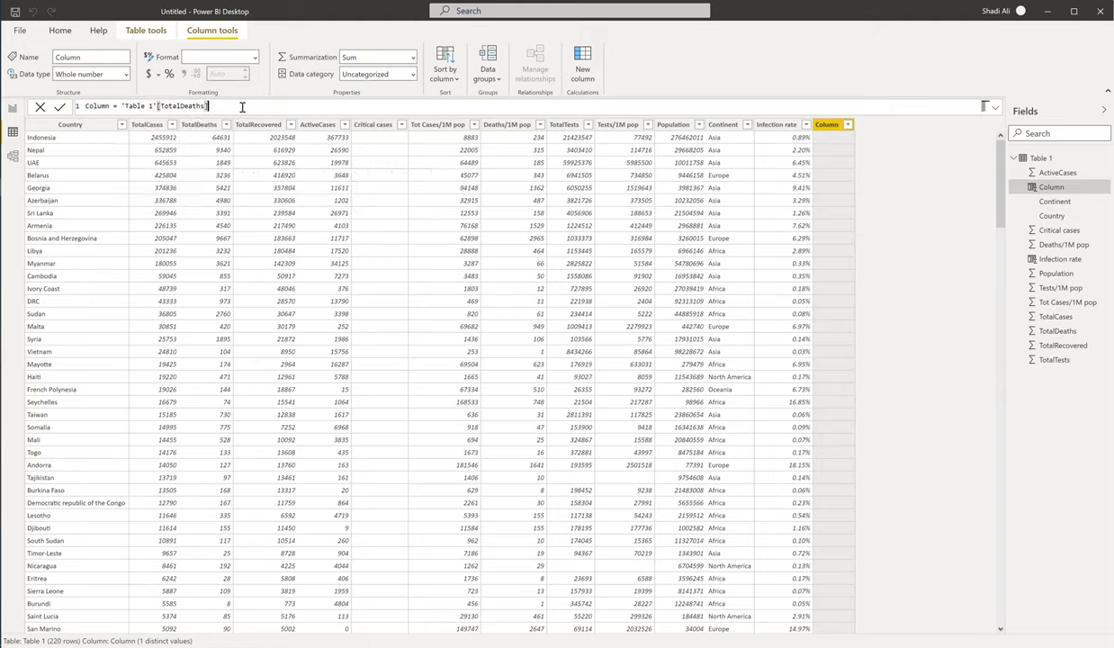
type("/total")
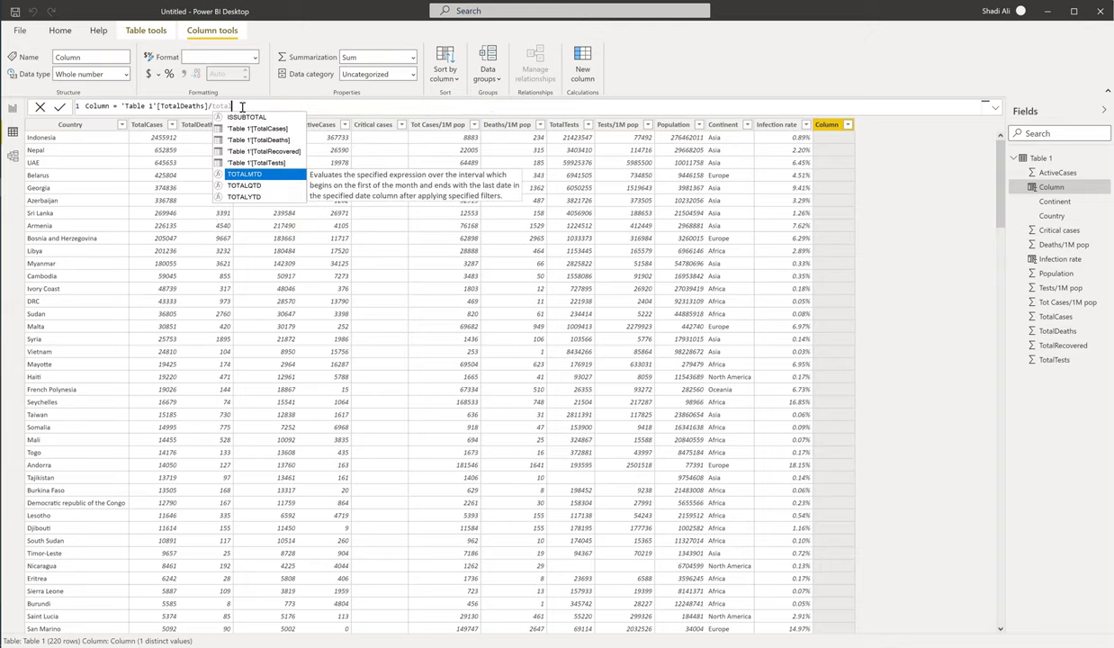
key("Up")
key("Up")
key("Up")
key("Up")
key("Tab")
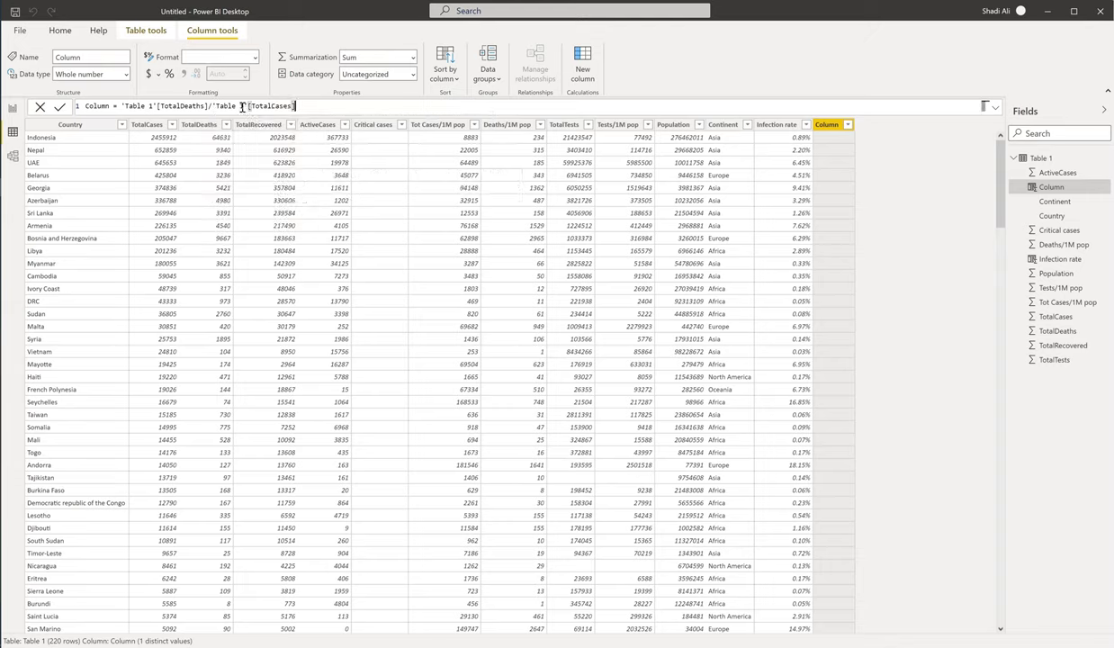
key("Return")
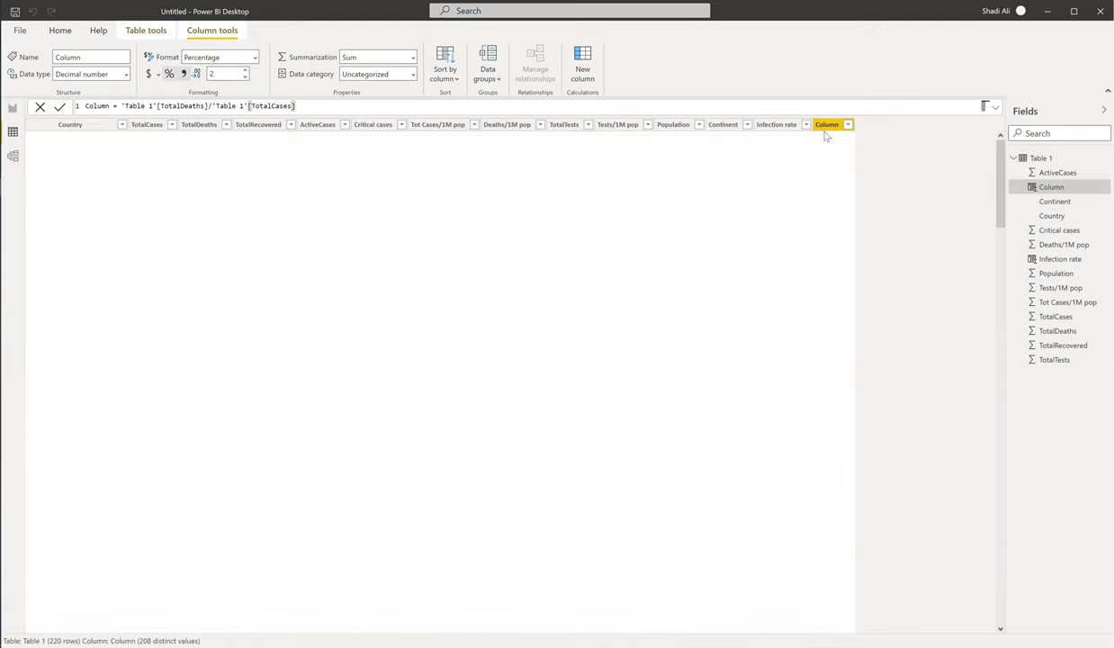
Rename the new calculated column to "Death rate".
double_click(834, 129)
type("Death")
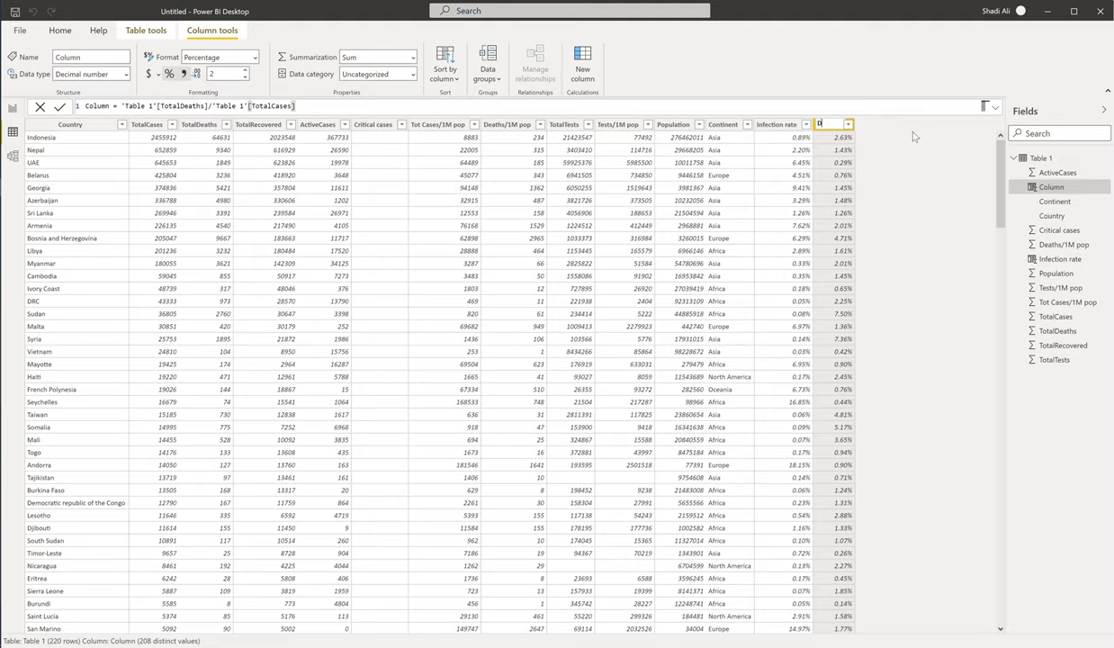
type(" rate")
key("Return")
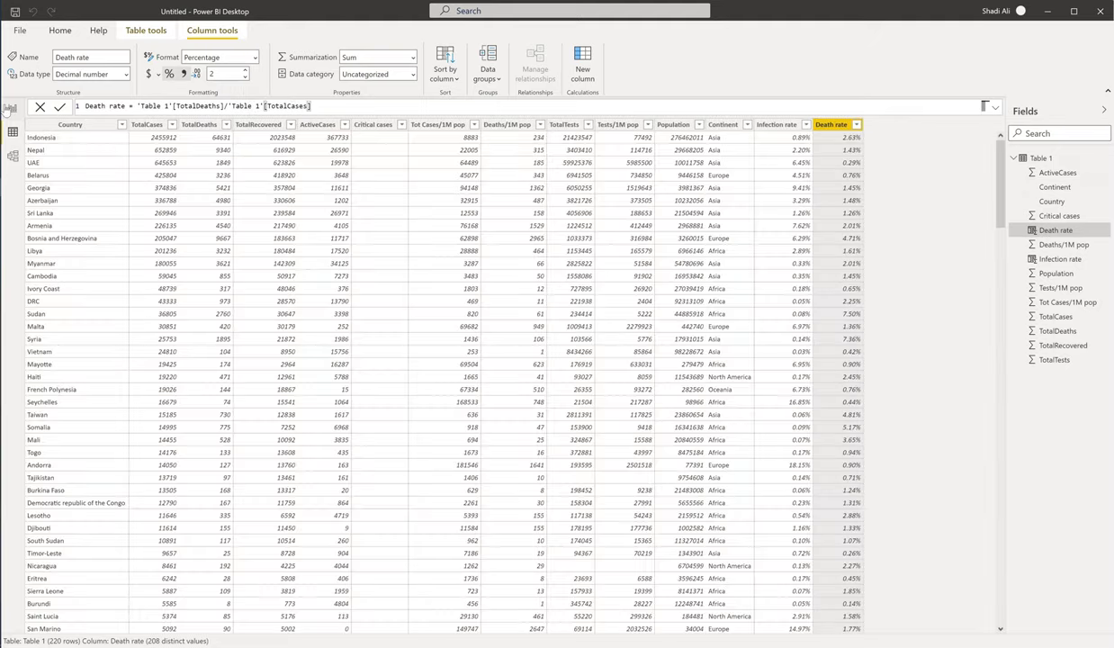
Replace Infection rate with Death rate as the value of the copied bar chart on the Analytical snapshot page.
left_click(13, 108)
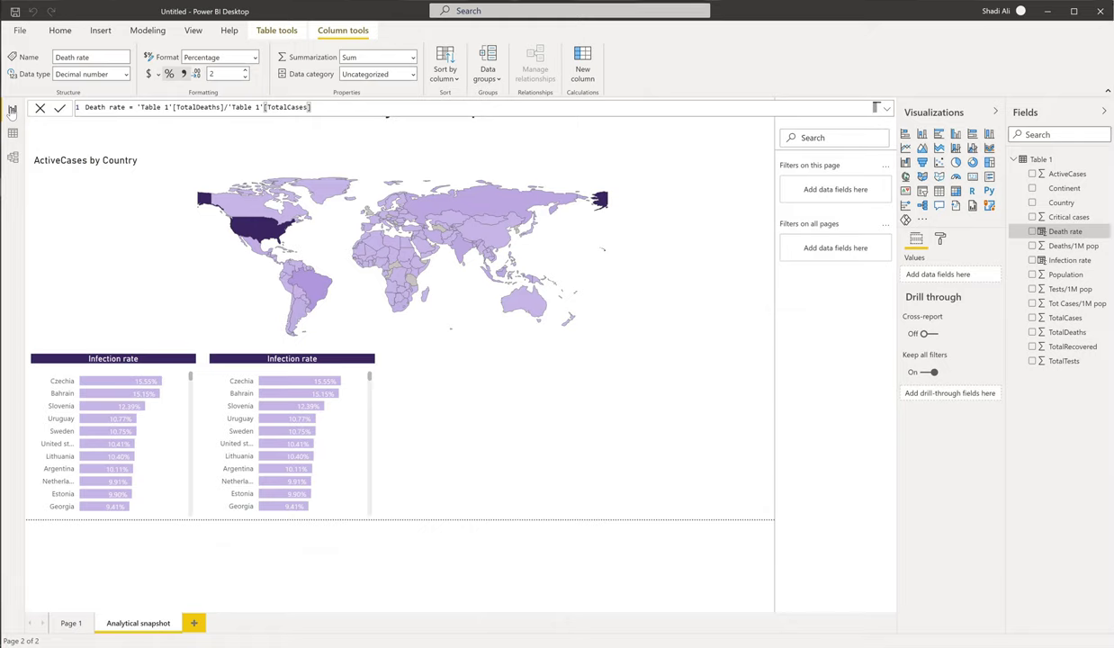
left_click(304, 361)
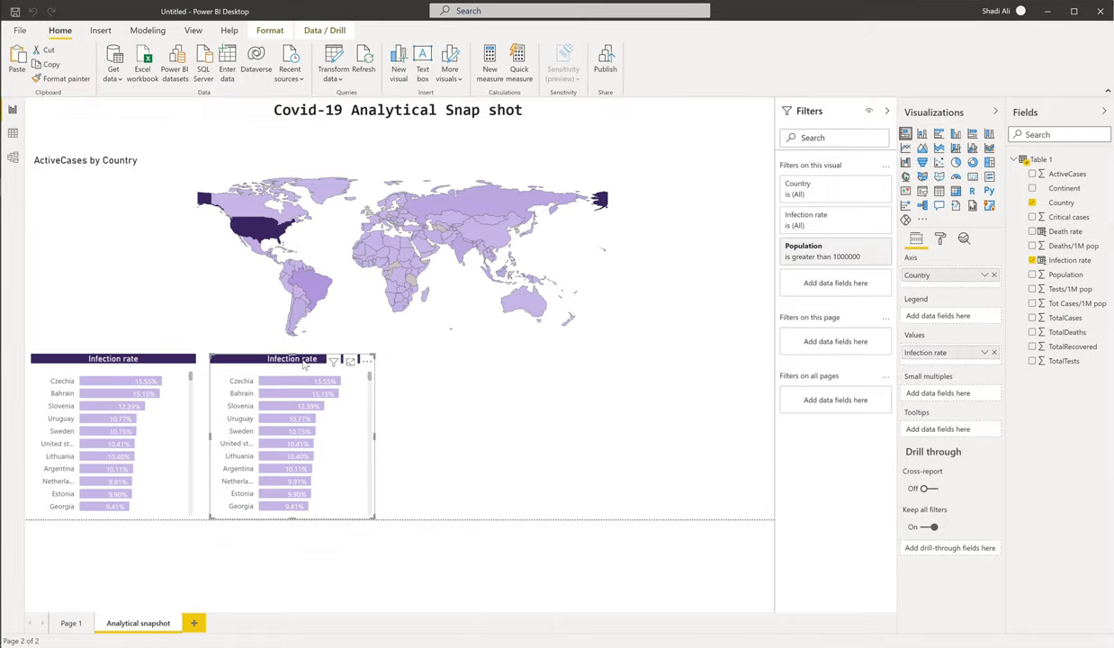
left_click(994, 352)
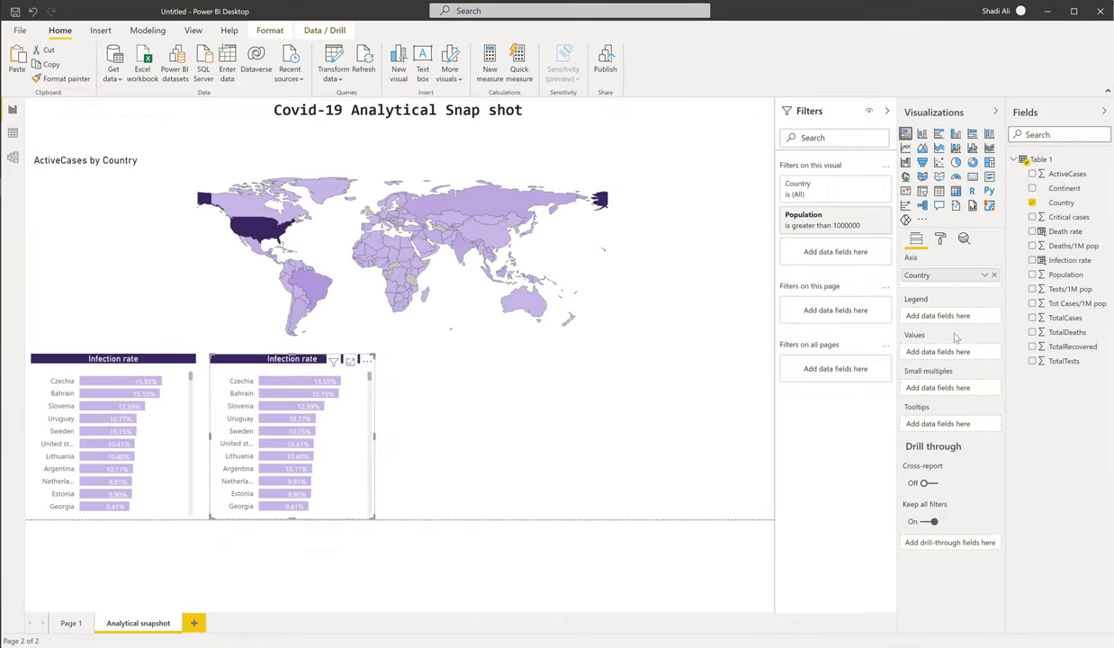
left_click(1032, 231)
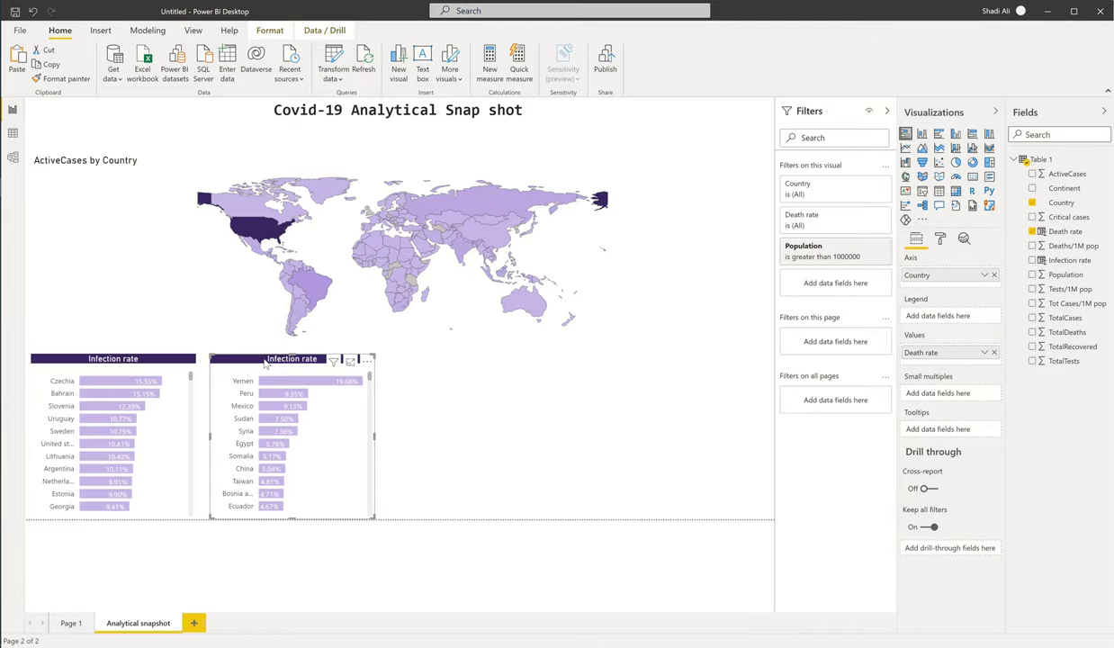
Change the copied bar chart's title text to "Death rate".
left_click(939, 237)
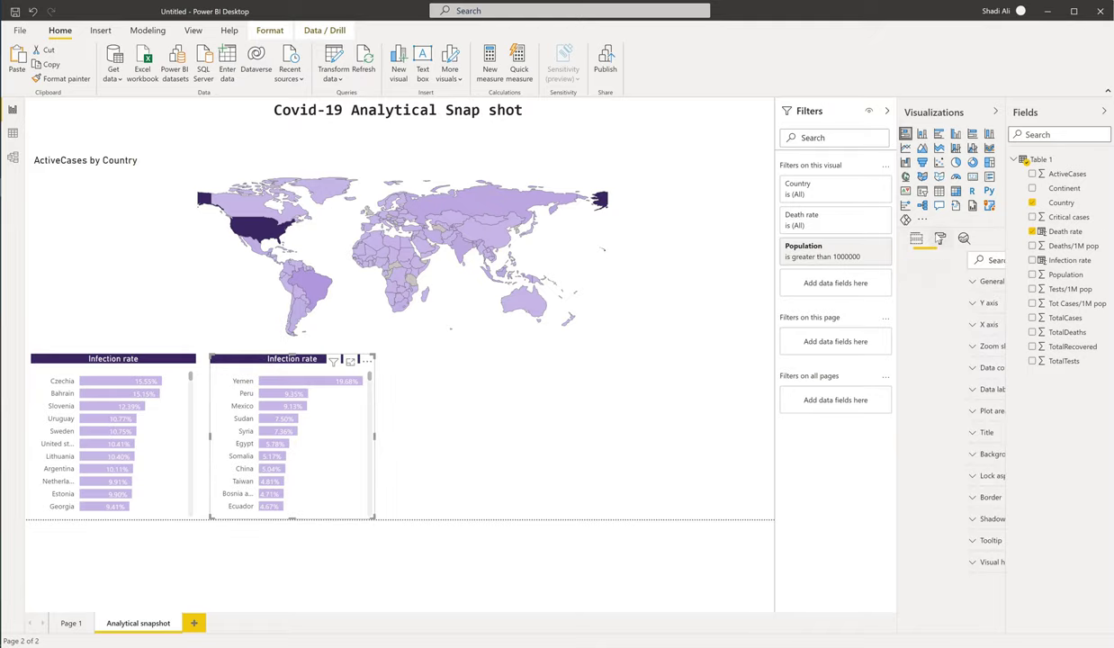
left_click(906, 437)
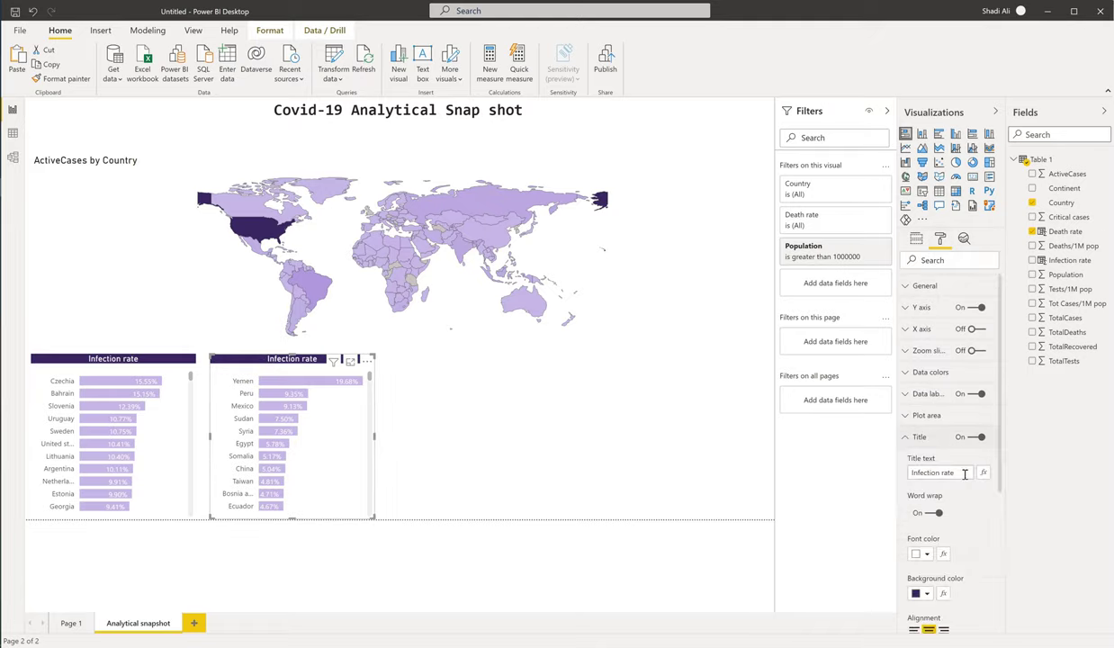
triple_click(934, 472)
type("Death rate")
left_click(516, 442)
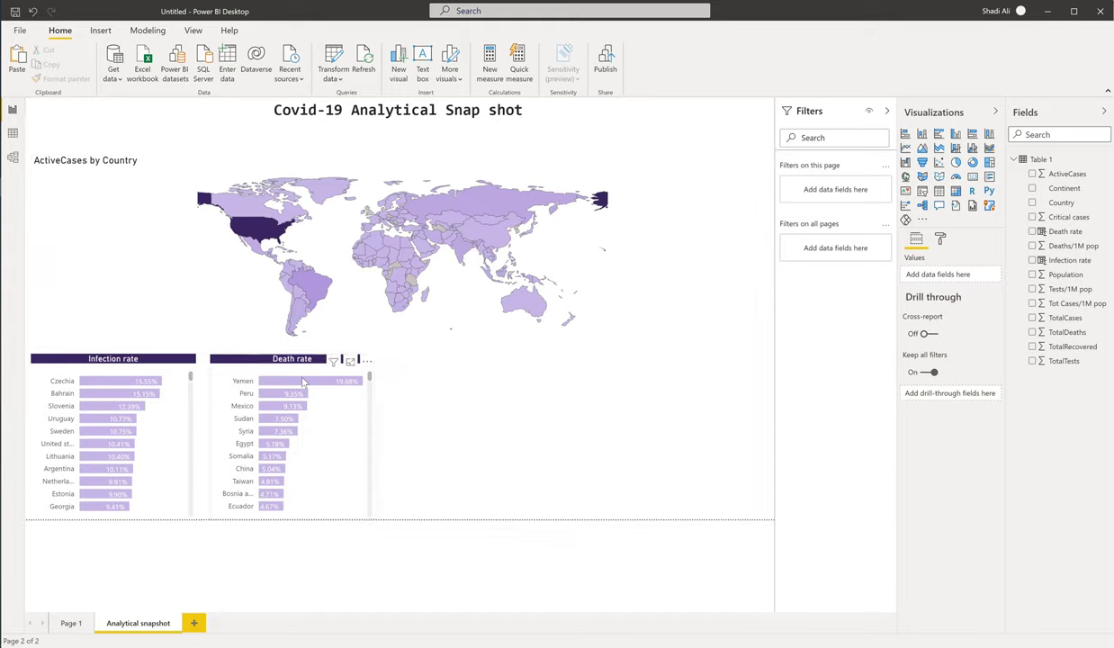
Duplicate the Death rate bar chart and place the copy in line beside the original, below the map.
left_click(324, 396)
key("ctrl+c")
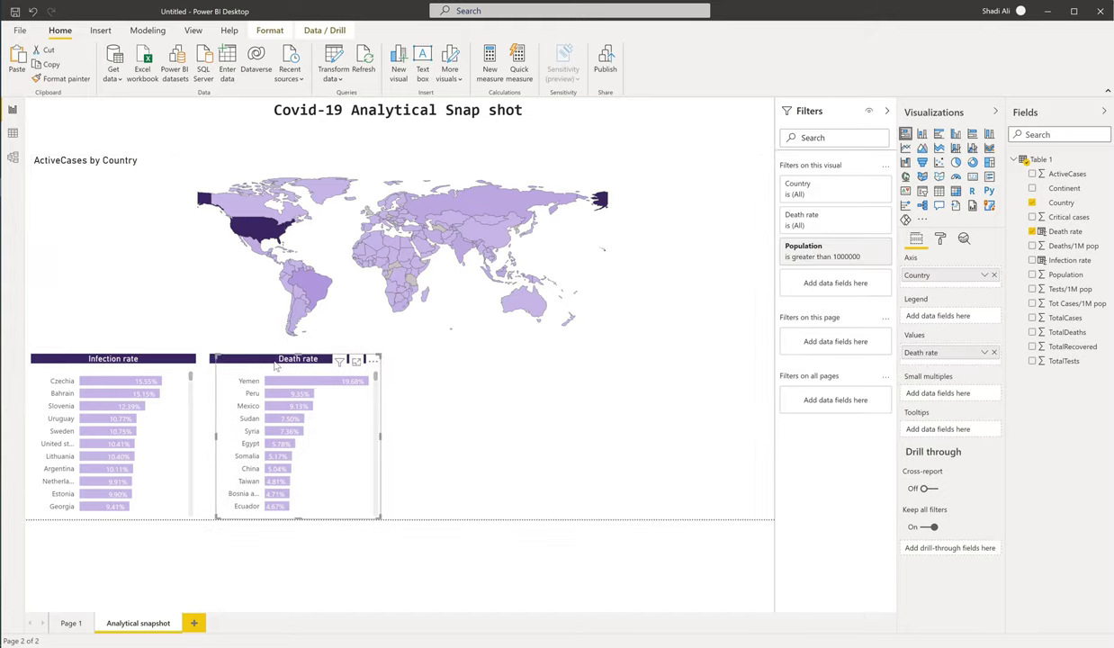
key("ctrl+v")
left_click_drag(439, 367, 442, 367)
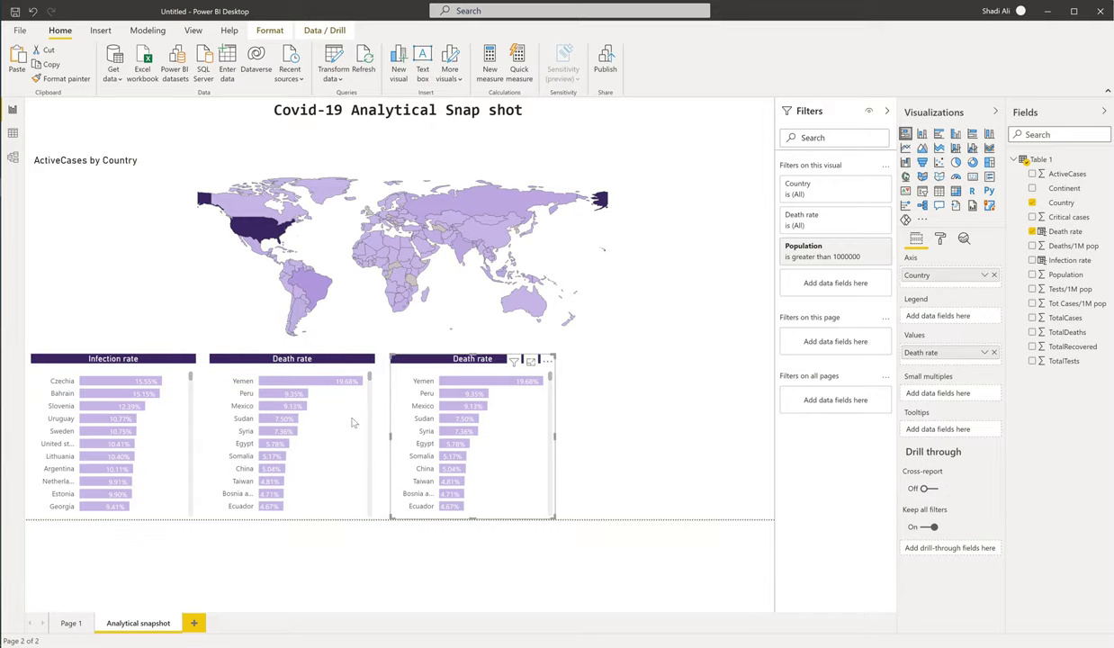
Add a calculated column to Table 1 that divides TotalRecovered by TotalCases, after checking the recovery rate task on Page 1.
left_click(70, 623)
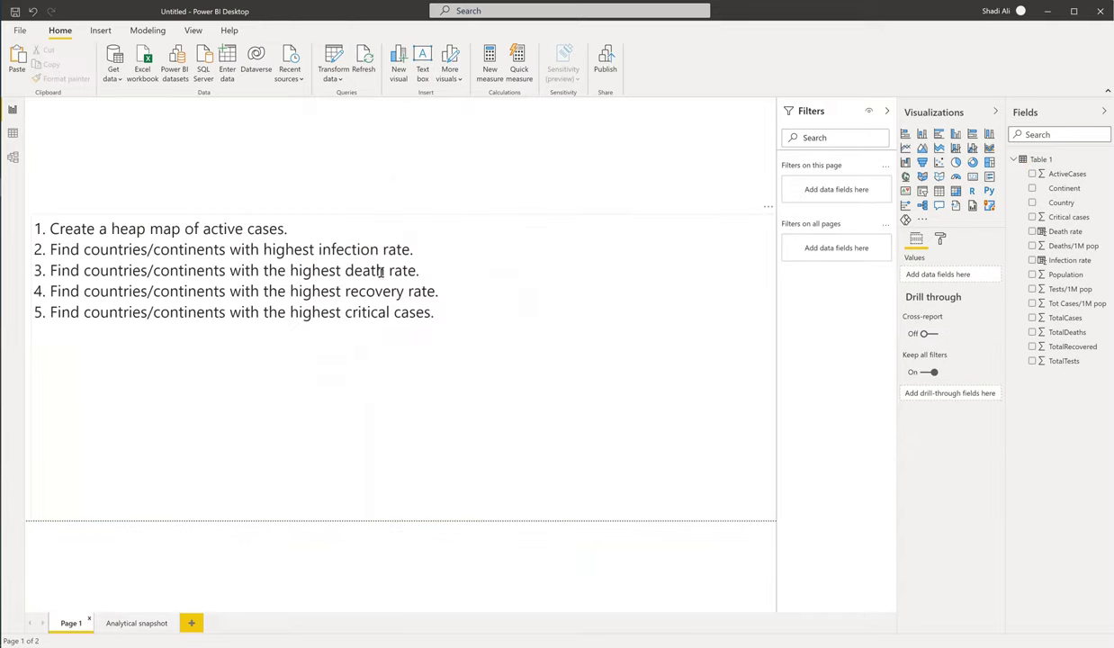
left_click_drag(51, 290, 439, 292)
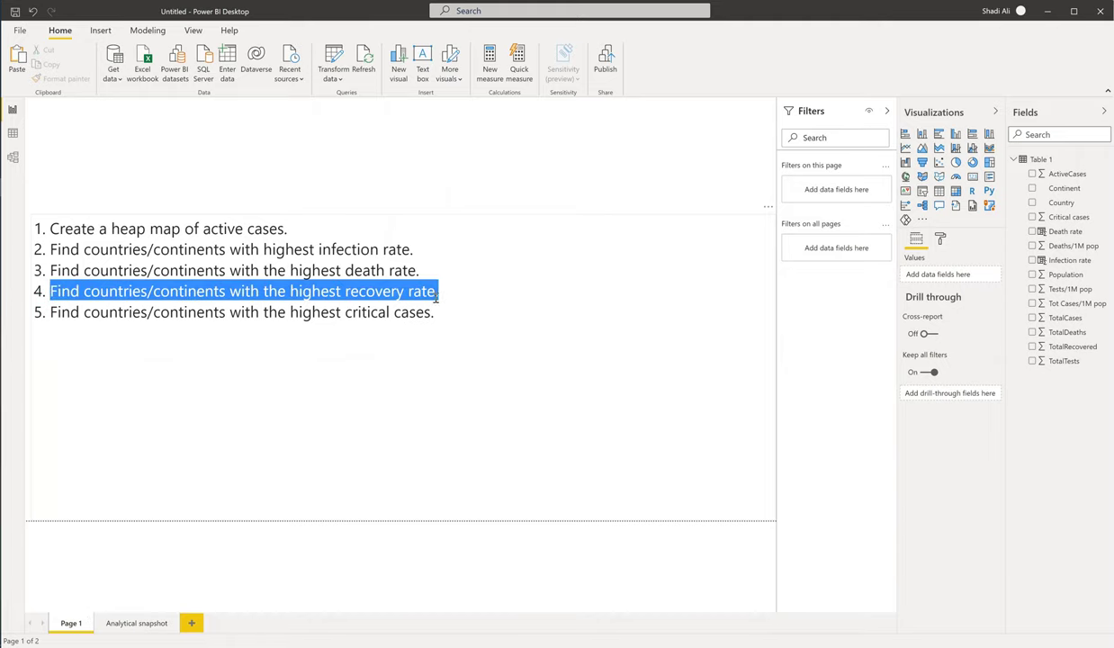
left_click(123, 623)
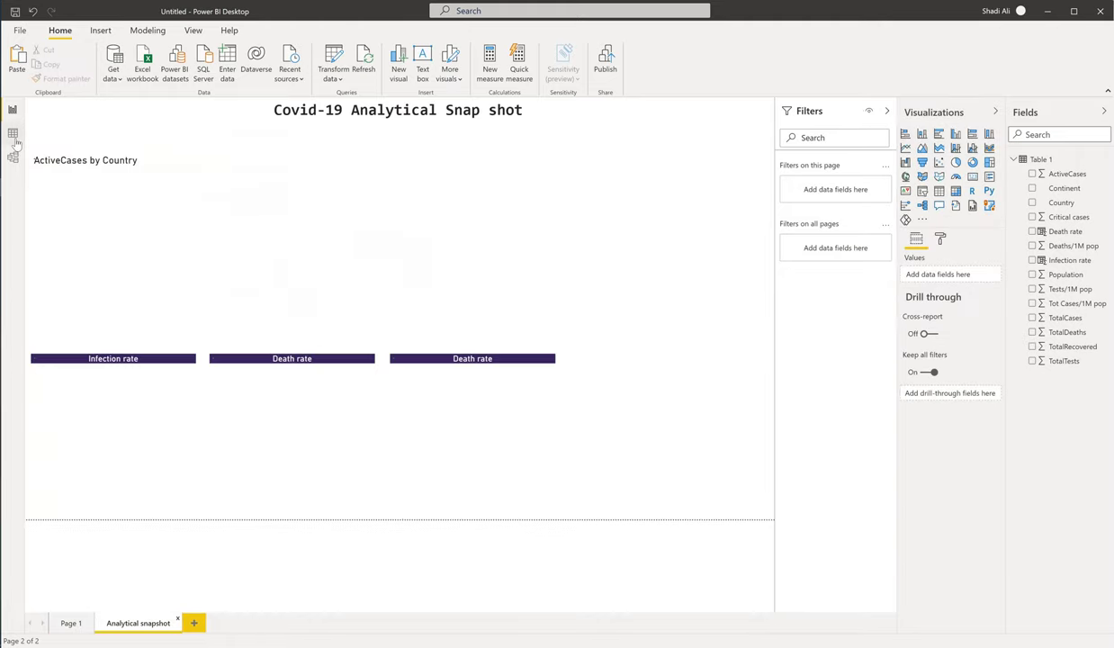
left_click(12, 132)
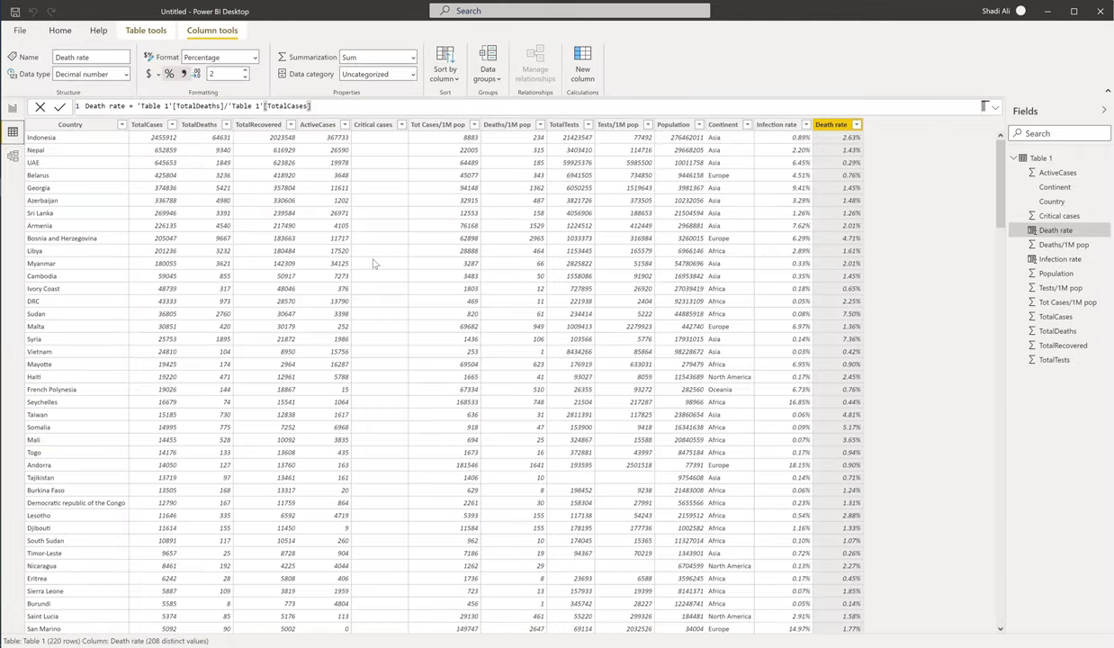
left_click(583, 55)
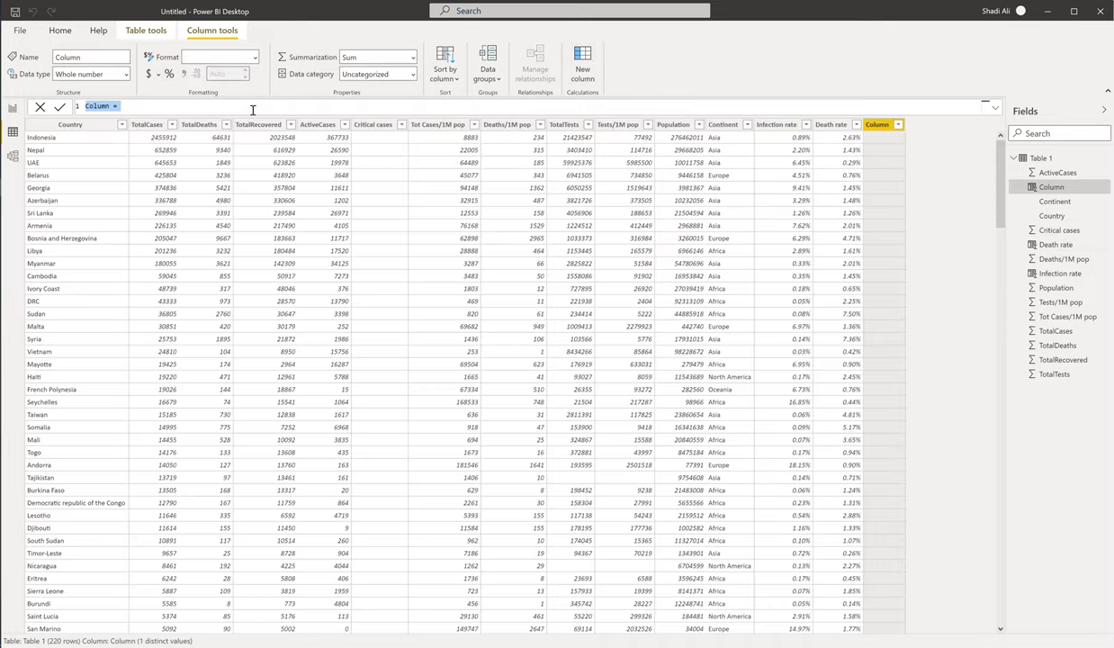
left_click(249, 108)
type("total")
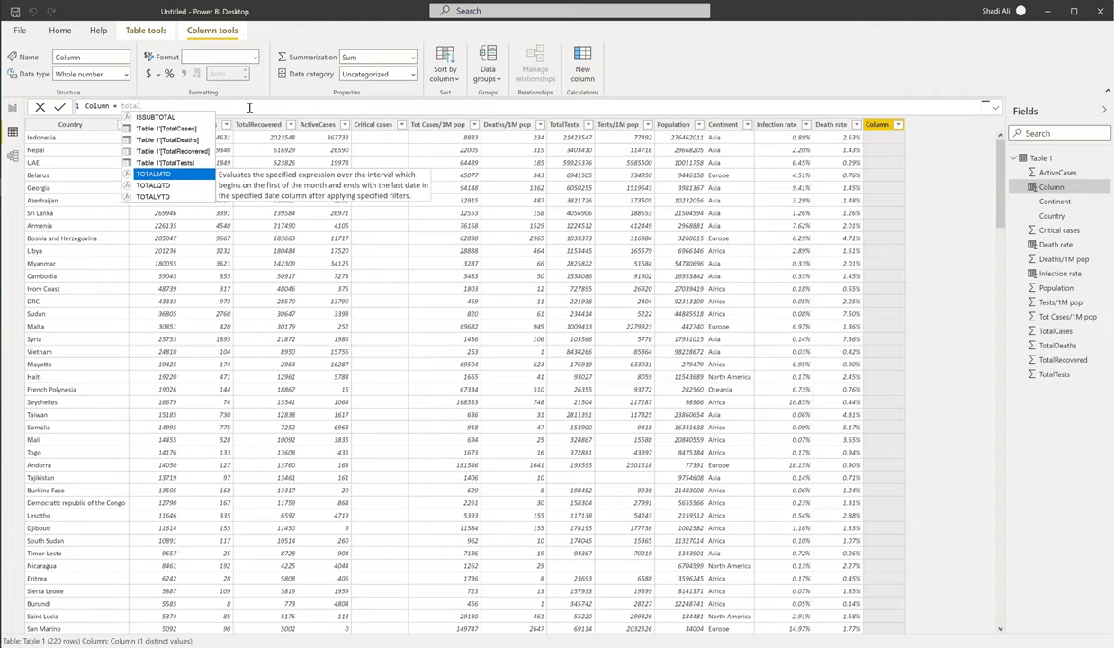
key("Up")
key("Up")
key("Tab")
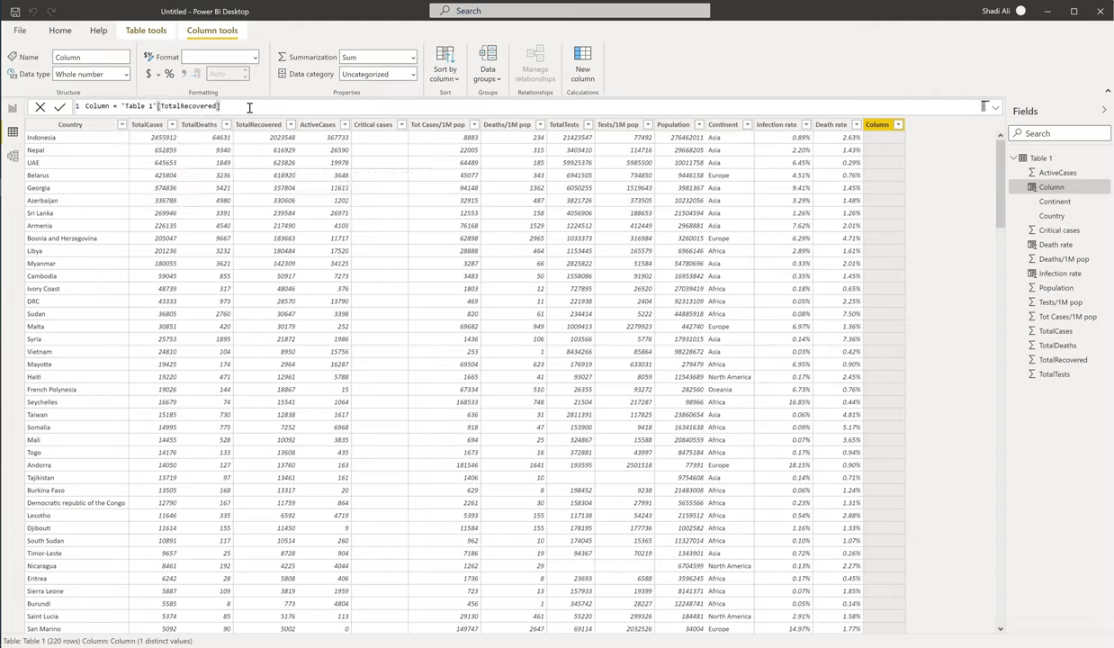
type("/tota")
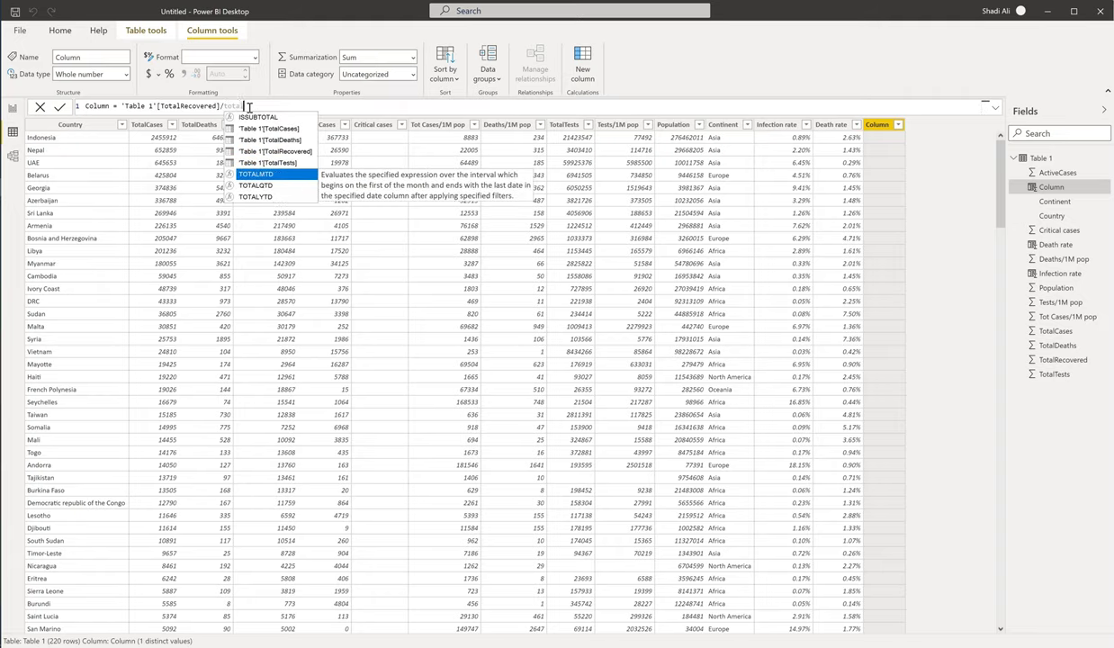
key("Up")
key("Up")
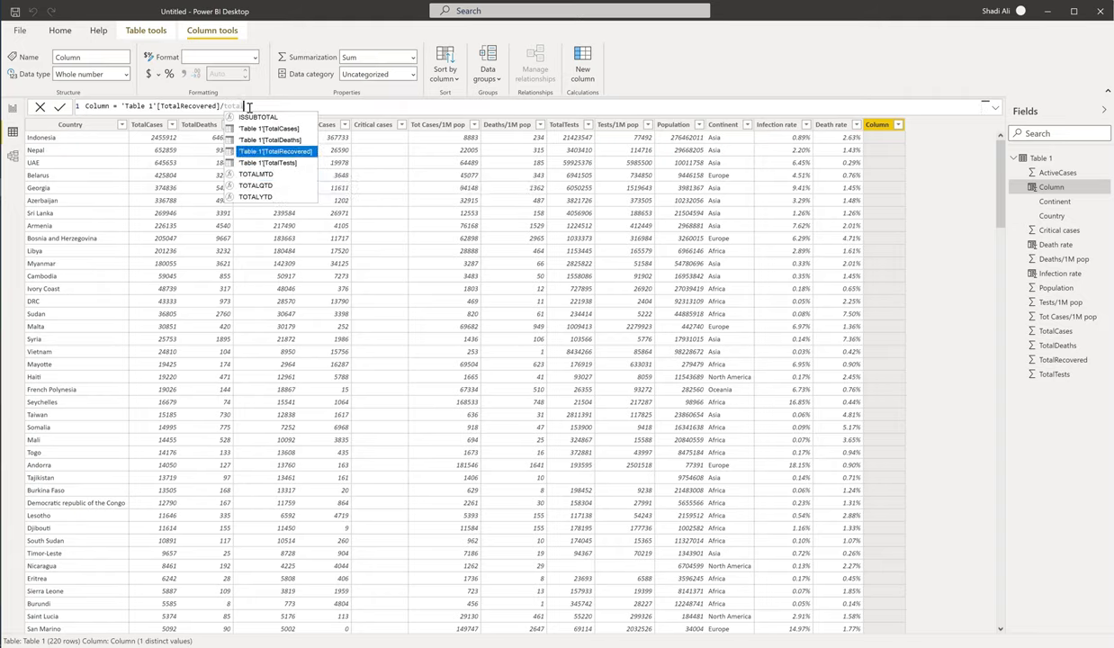
key("Up")
key("Up")
key("Tab")
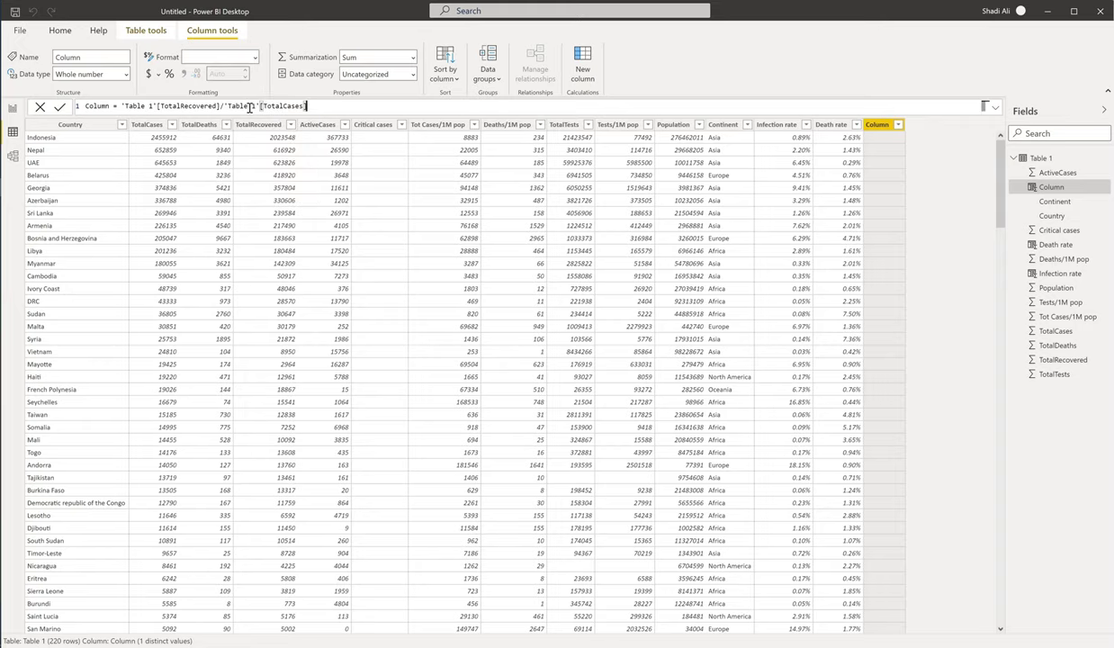
key("Return")
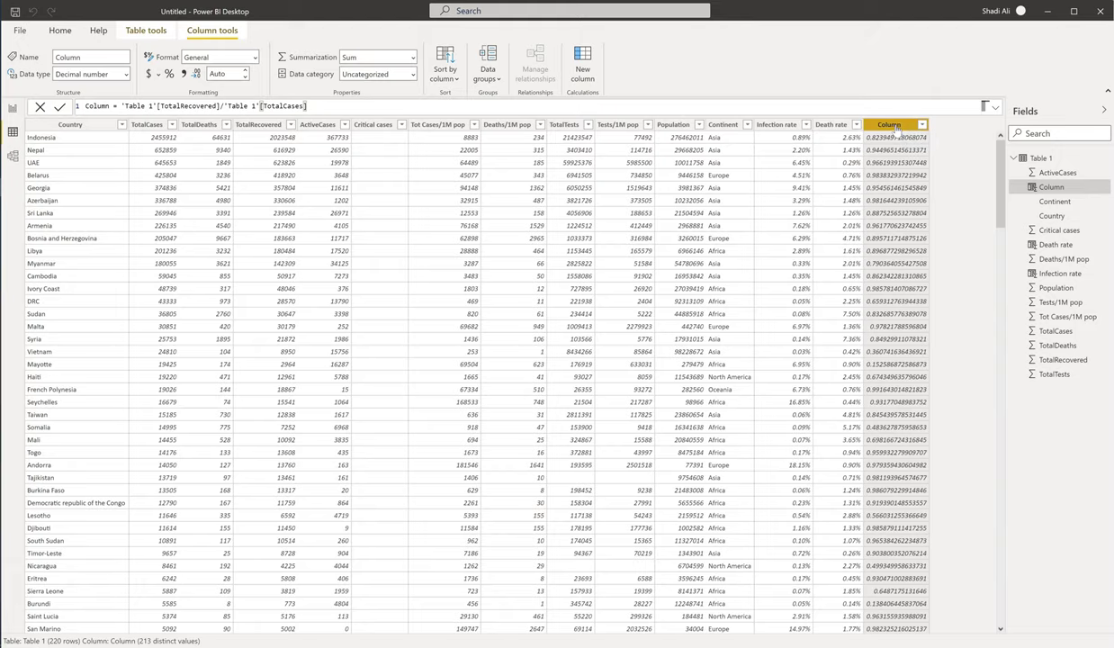
Format the new calculated column as a percentage and rename it to "Recovery rate".
left_click(168, 76)
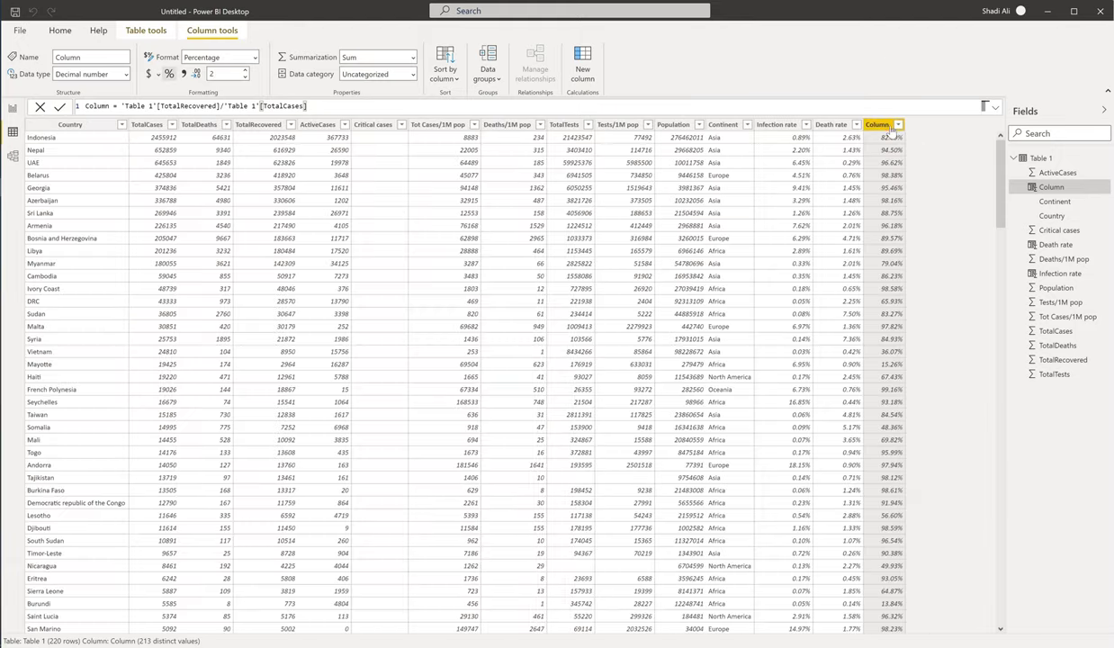
double_click(889, 127)
type("Re")
key("Return")
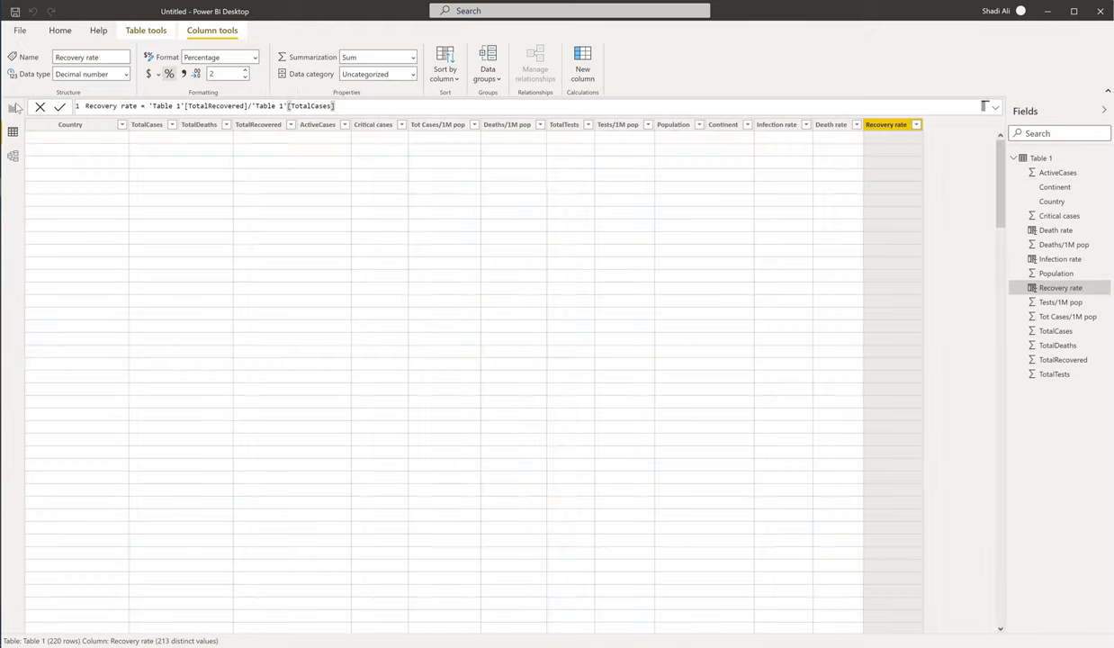
Replace Death rate with Recovery rate as the value of the third bar chart on the Analytical snapshot page.
left_click(14, 108)
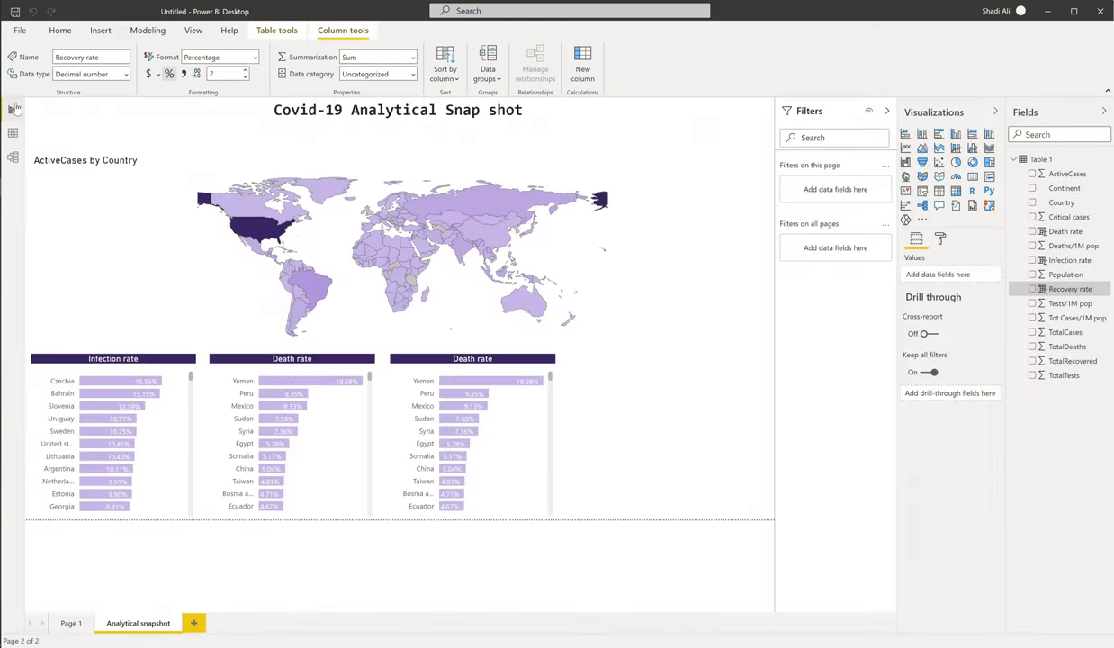
left_click(486, 365)
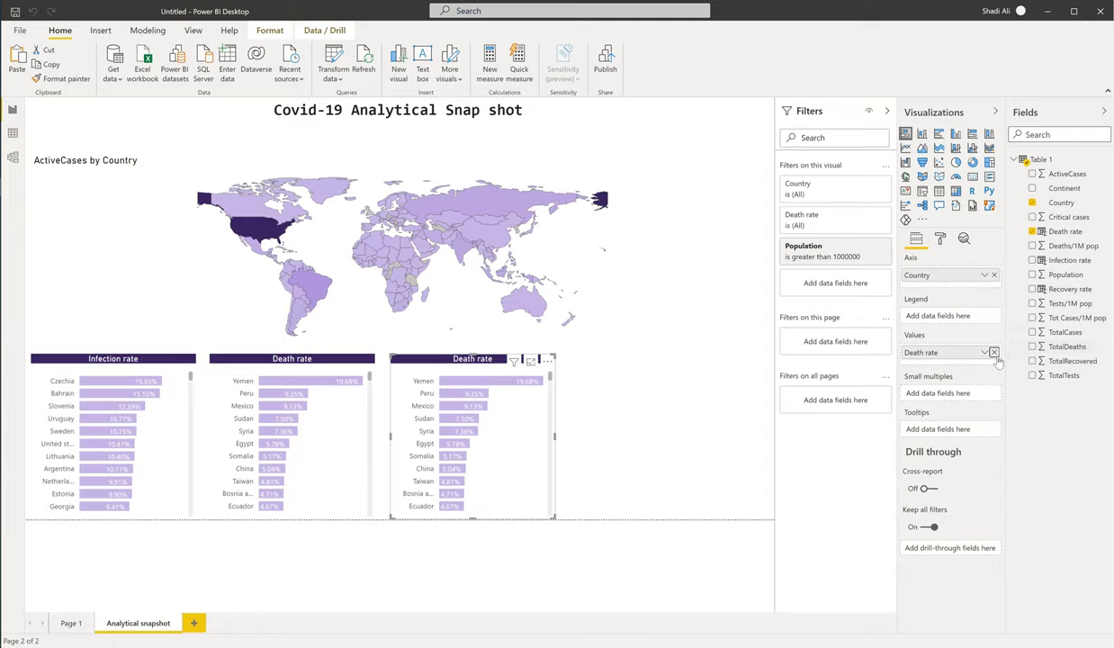
left_click_drag(965, 350, 1024, 345)
left_click(670, 355)
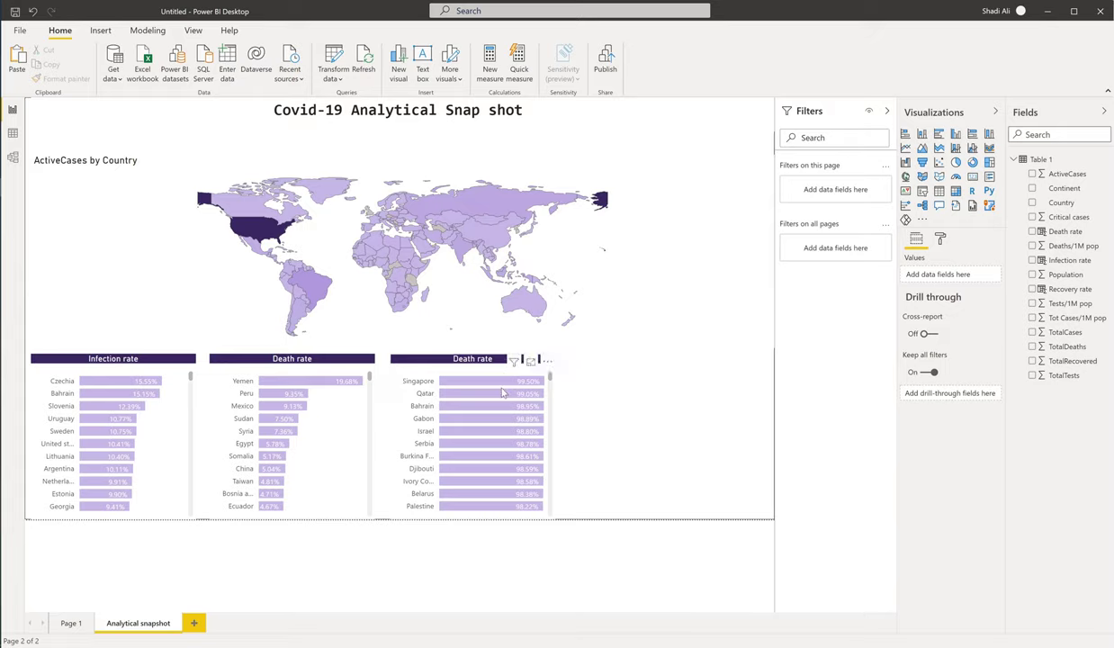
left_click(531, 484)
left_click(665, 432)
Change the third bar chart's title text to "Recovery rate".
left_click(940, 238)
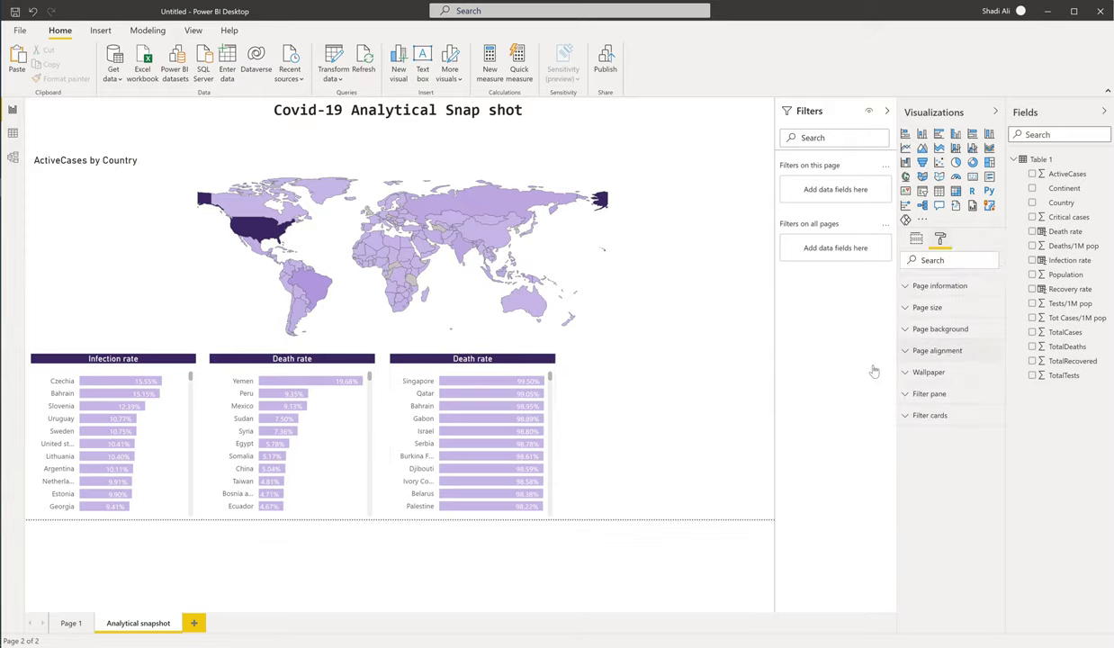
left_click(442, 361)
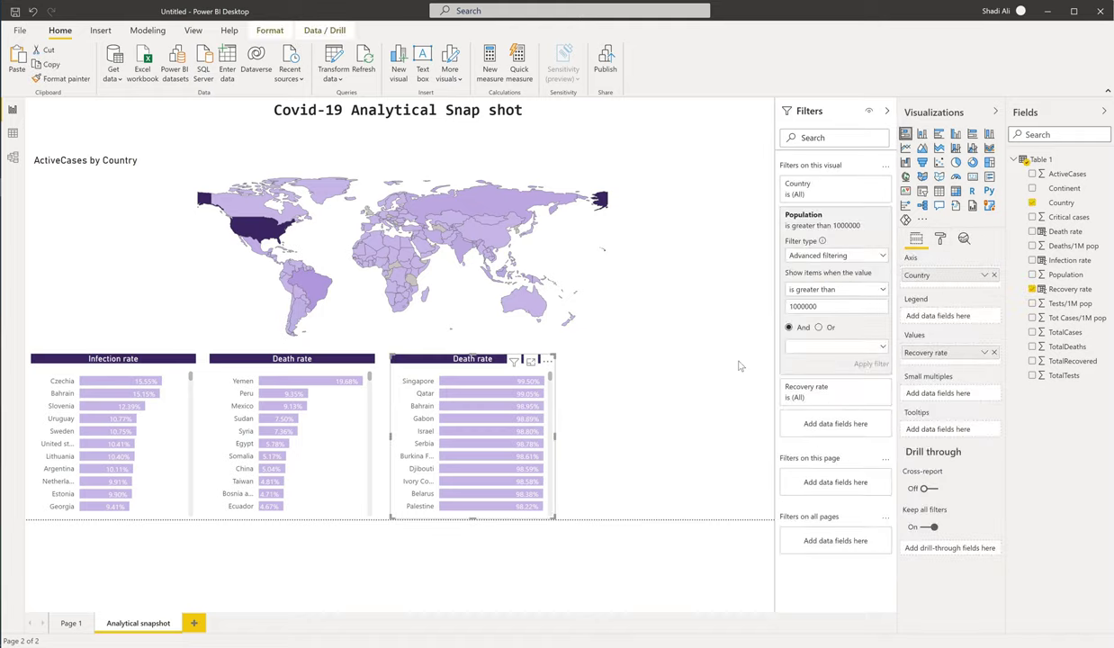
left_click(939, 239)
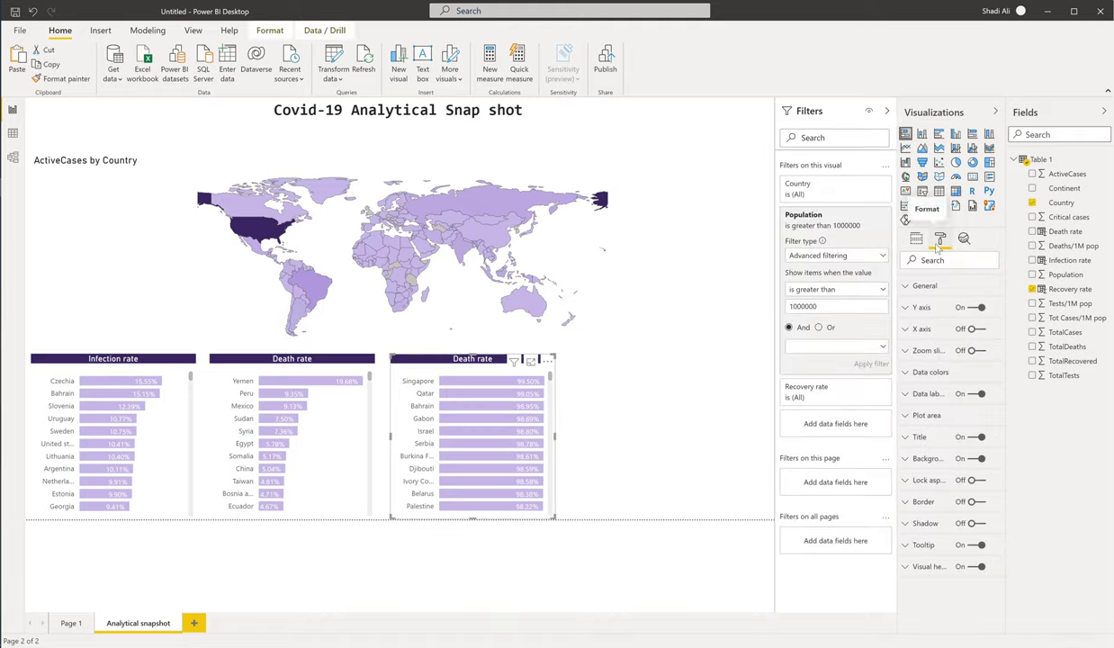
left_click(904, 437)
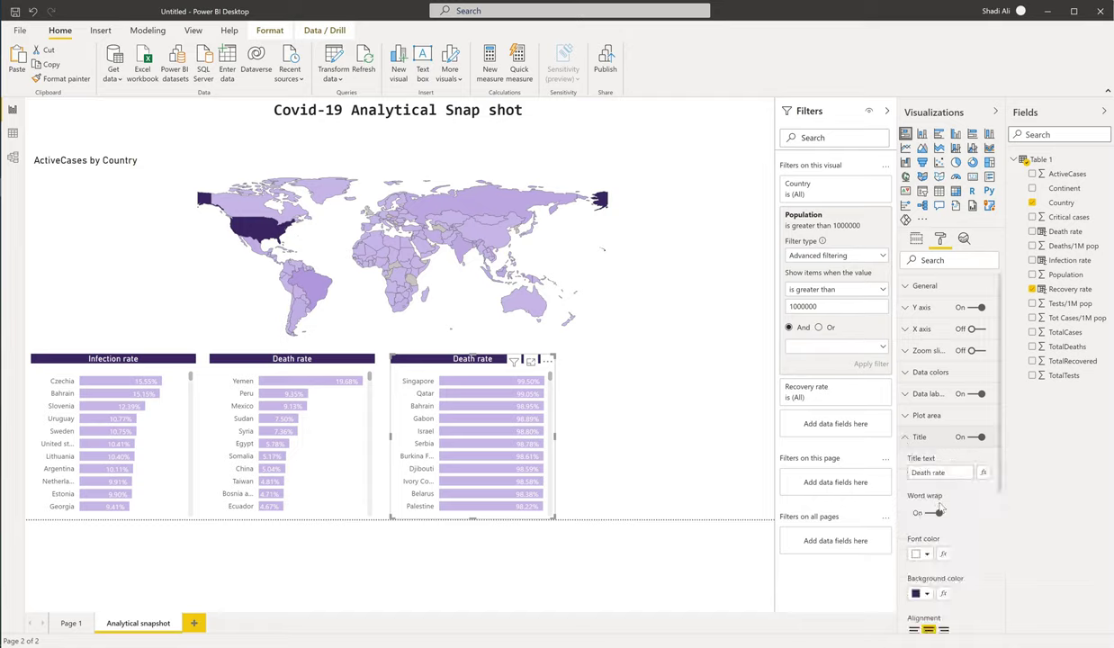
double_click(924, 473)
type("Recovery")
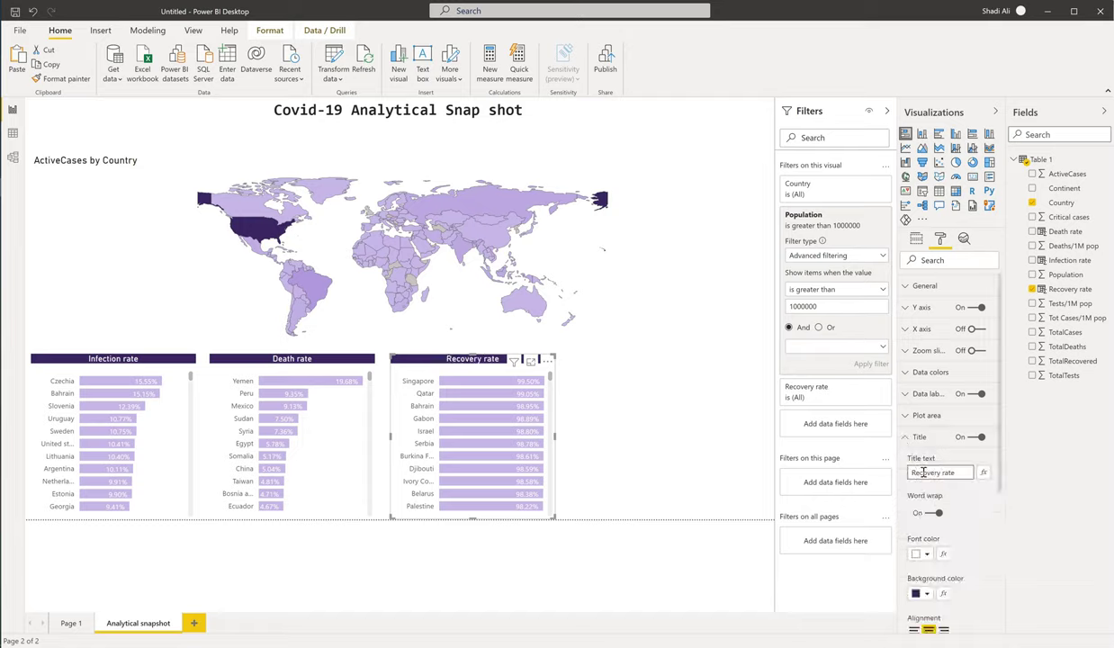
left_click(641, 397)
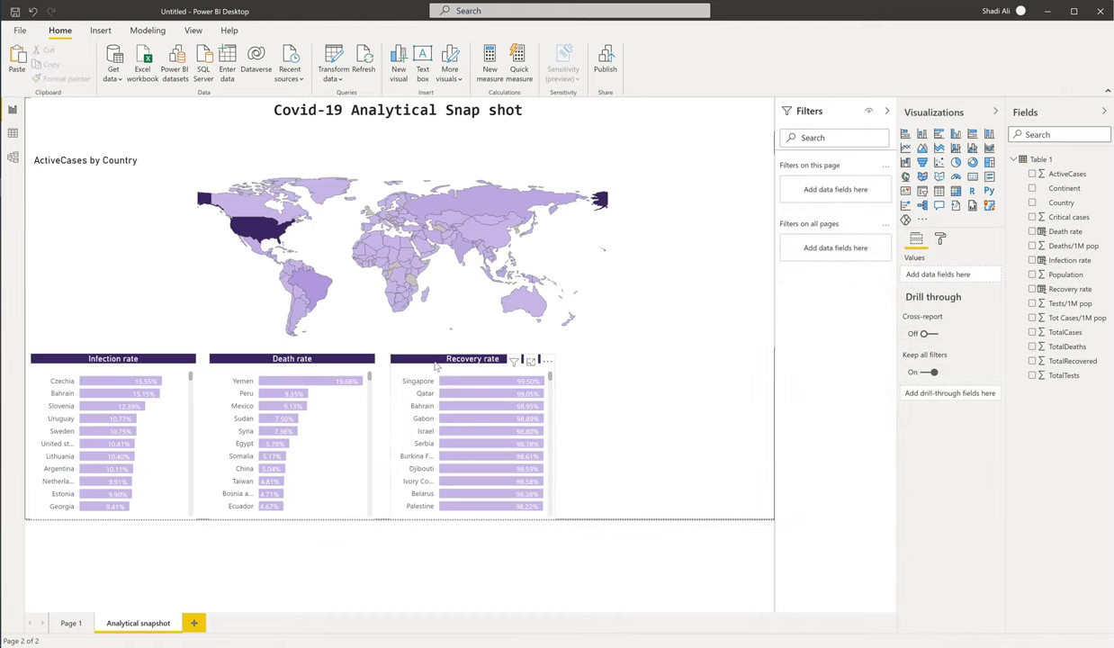
Duplicate the Recovery rate bar chart and place the copy as the fourth chart in the row.
left_click(470, 375)
key("ctrl+c")
key("ctrl+v")
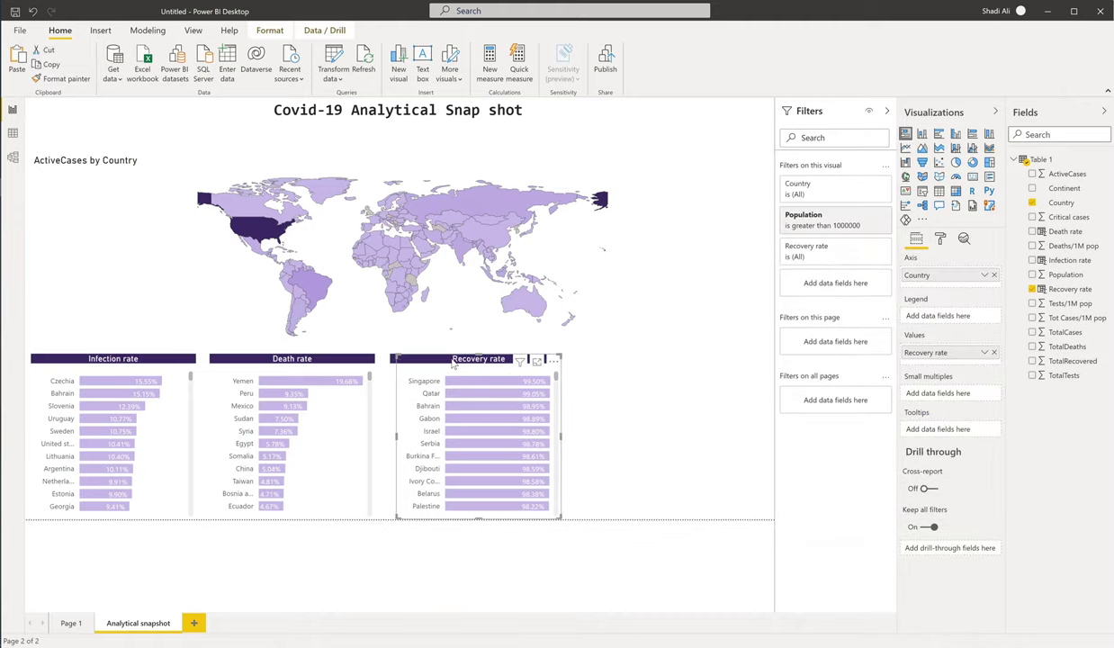
left_click_drag(447, 361, 641, 365)
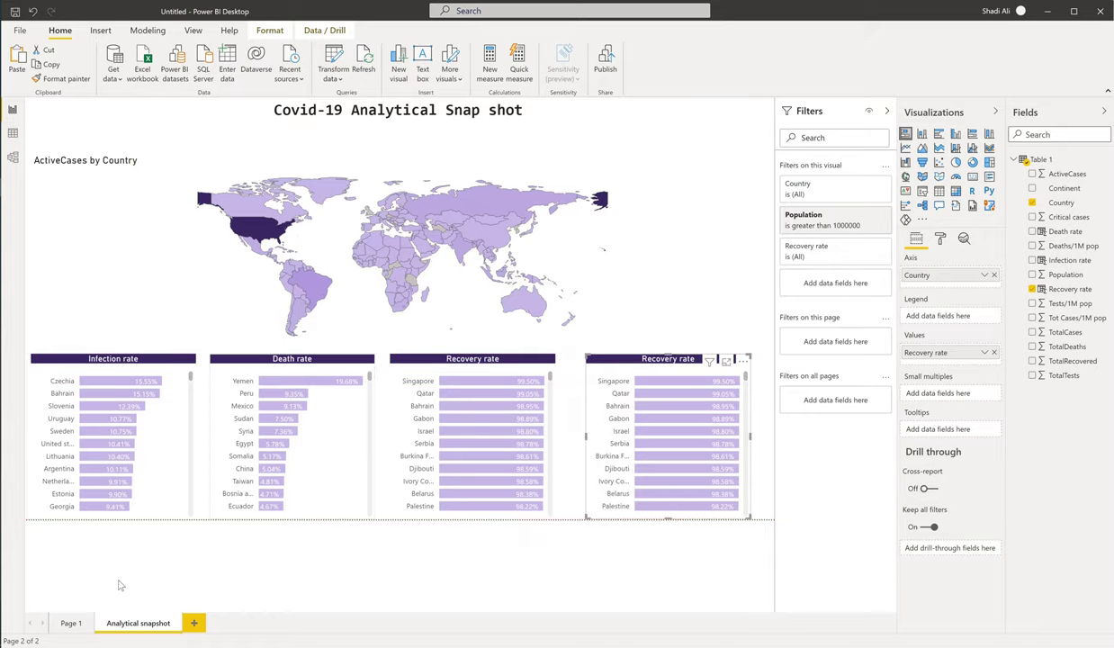
Check the critical cases task on Page 1 and add a percentage calculated column to Table 1 that divides Critical cases by TotalCases.
left_click(71, 623)
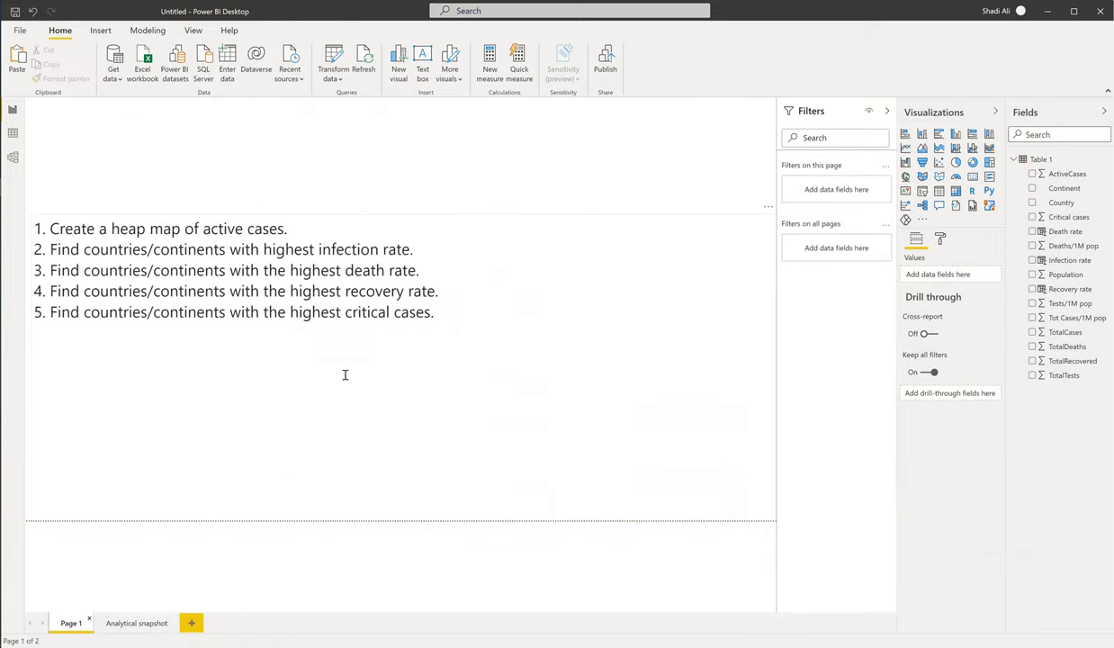
left_click(136, 624)
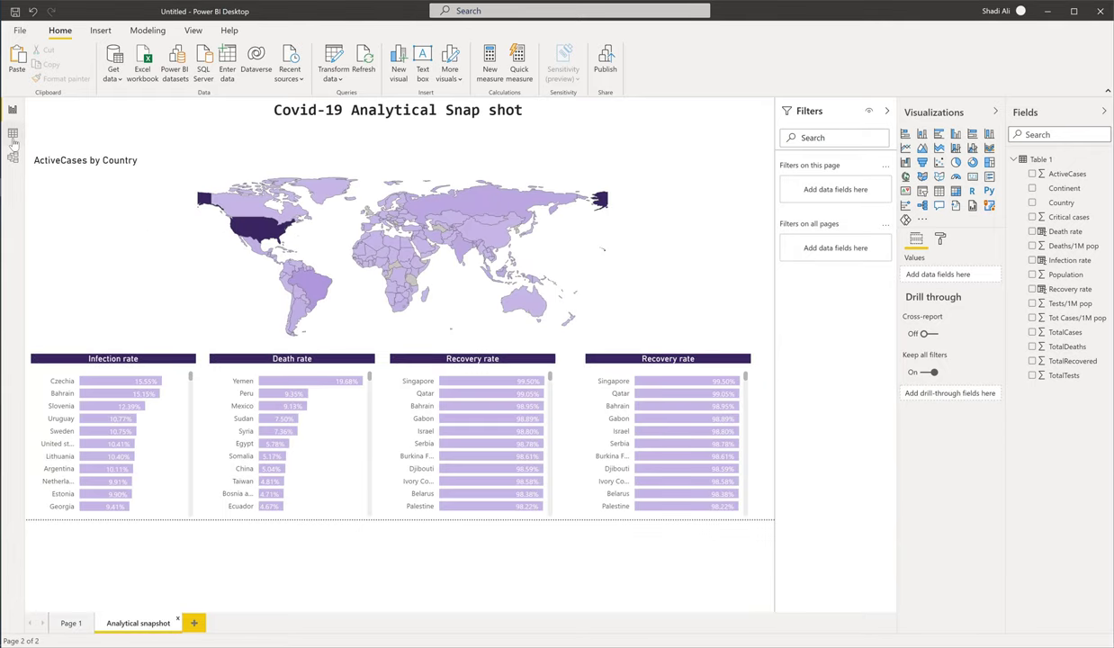
left_click(13, 133)
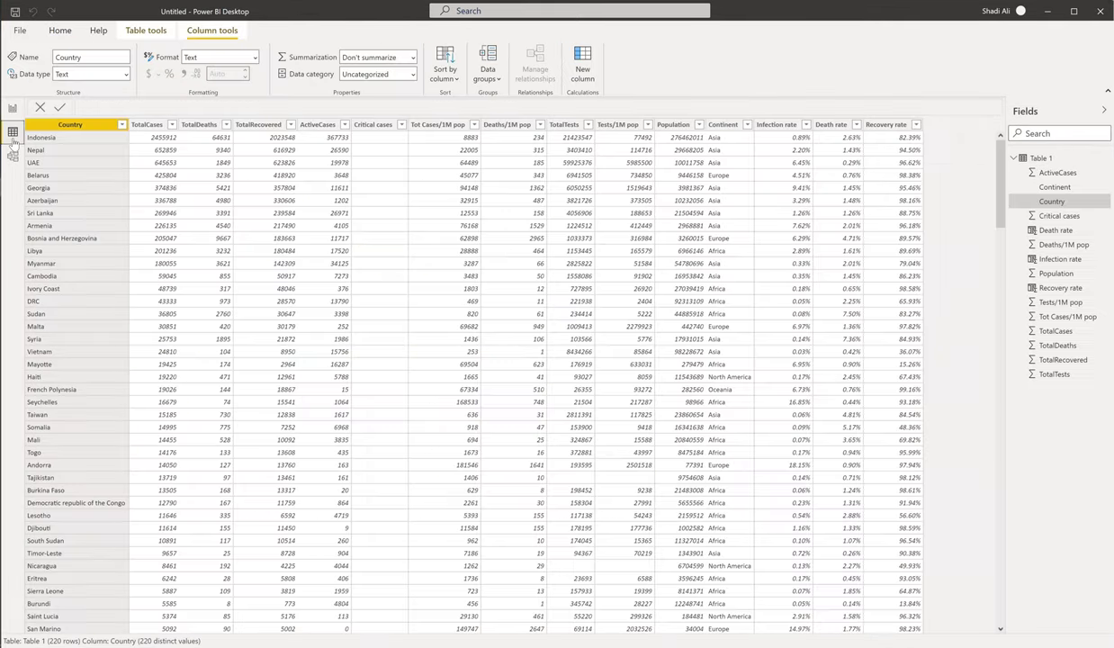
left_click(578, 59)
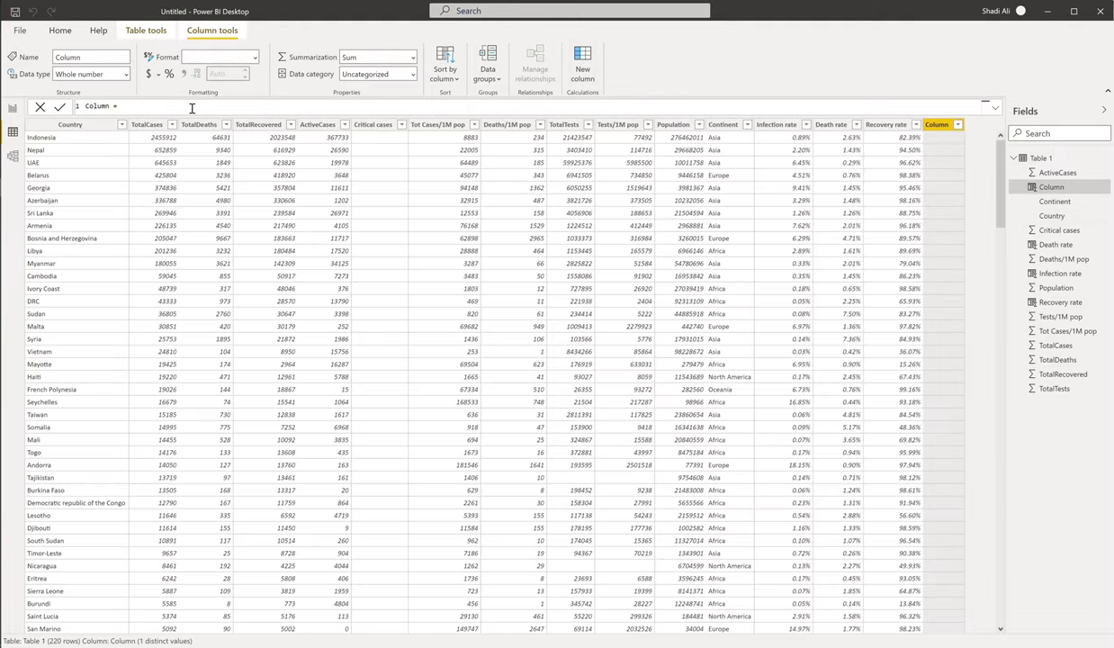
type("criti")
key("Tab")
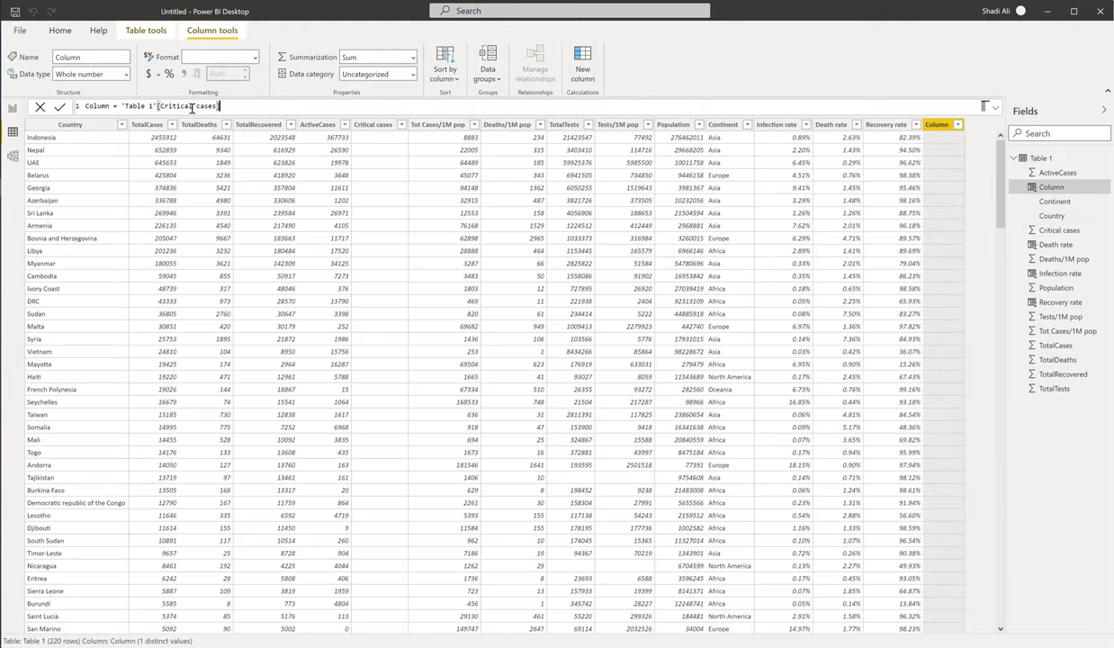
type("/acti")
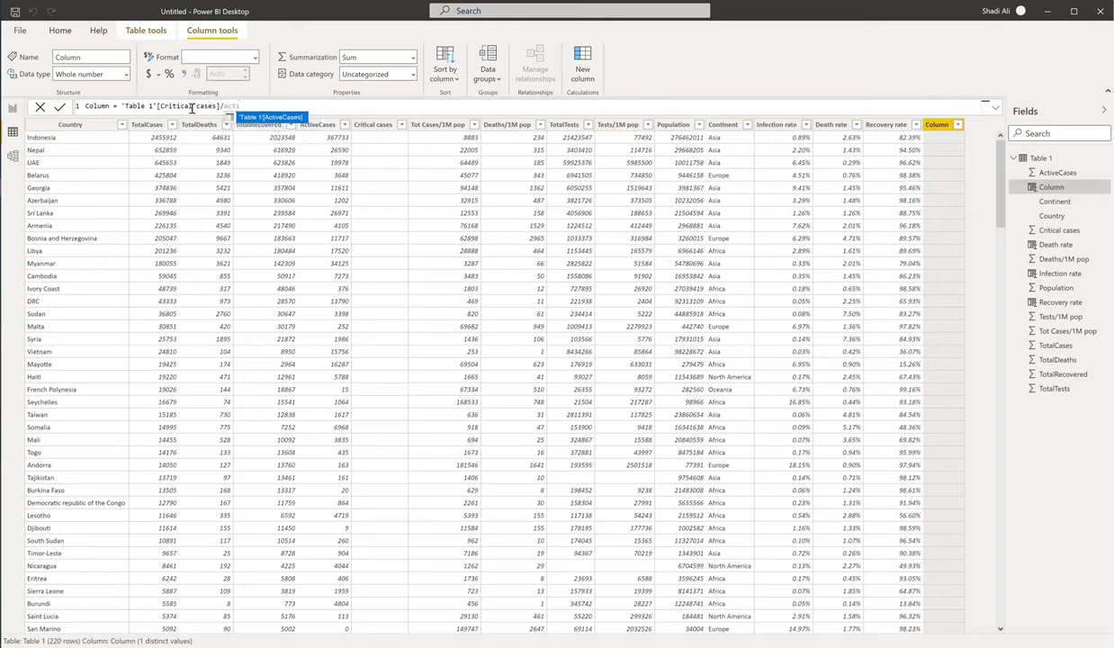
key("Tab")
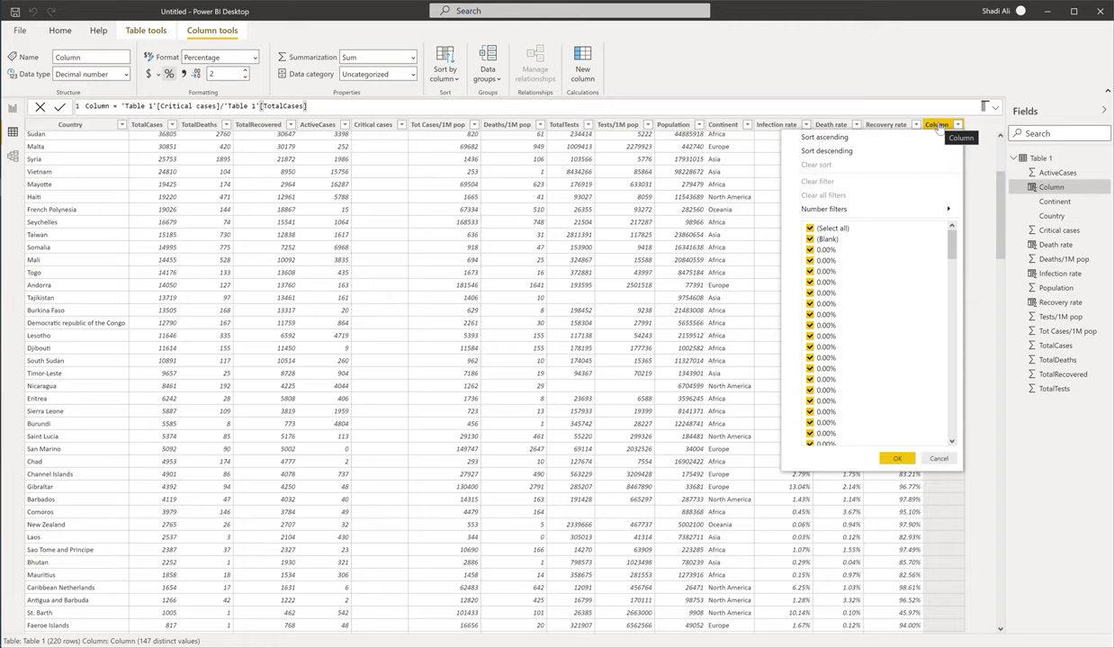
Try to rename the new calculated column to "Critical cases".
left_click(938, 125)
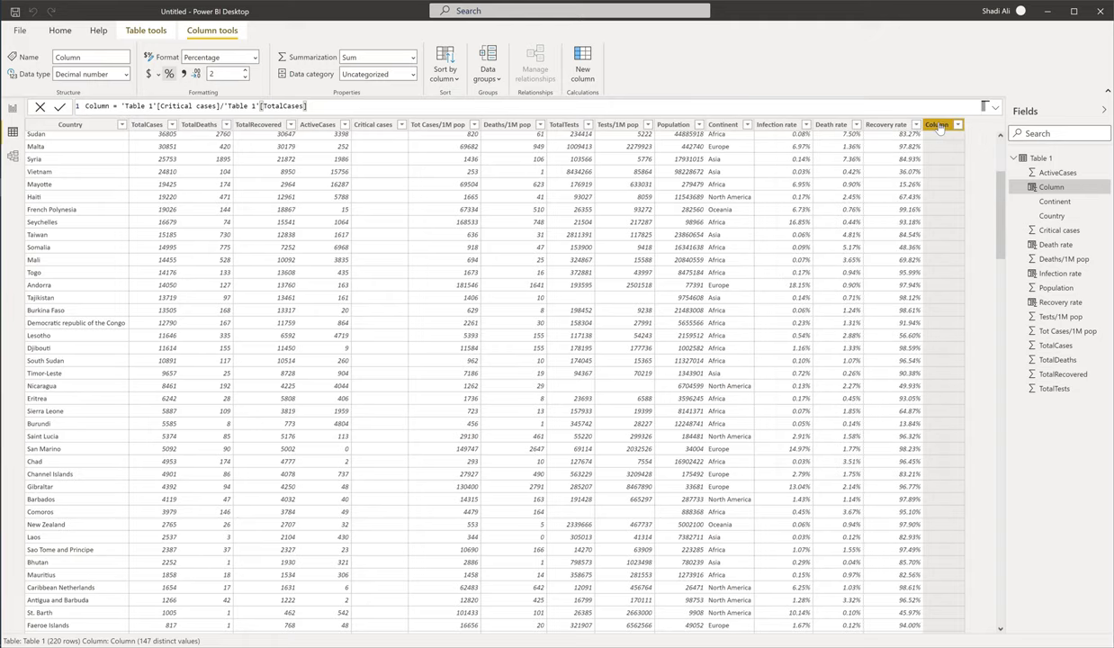
double_click(939, 124)
type("C")
key("Return")
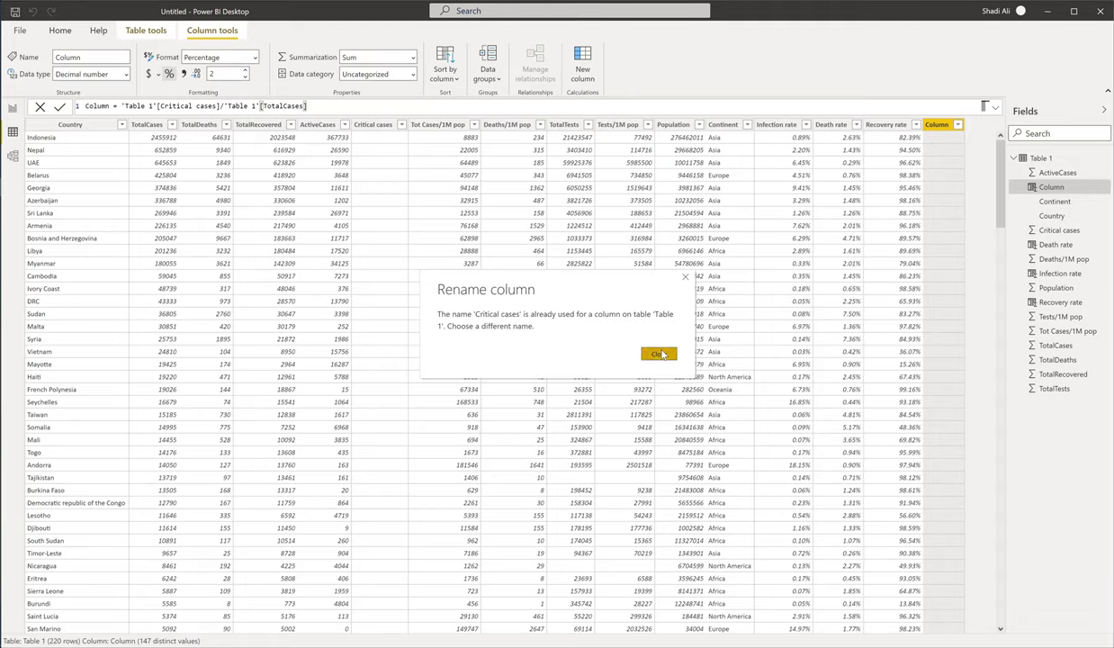
Dismiss the duplicate-name message and rename the new calculated column in Table 1 to "Critical".
left_click(659, 353)
double_click(940, 125)
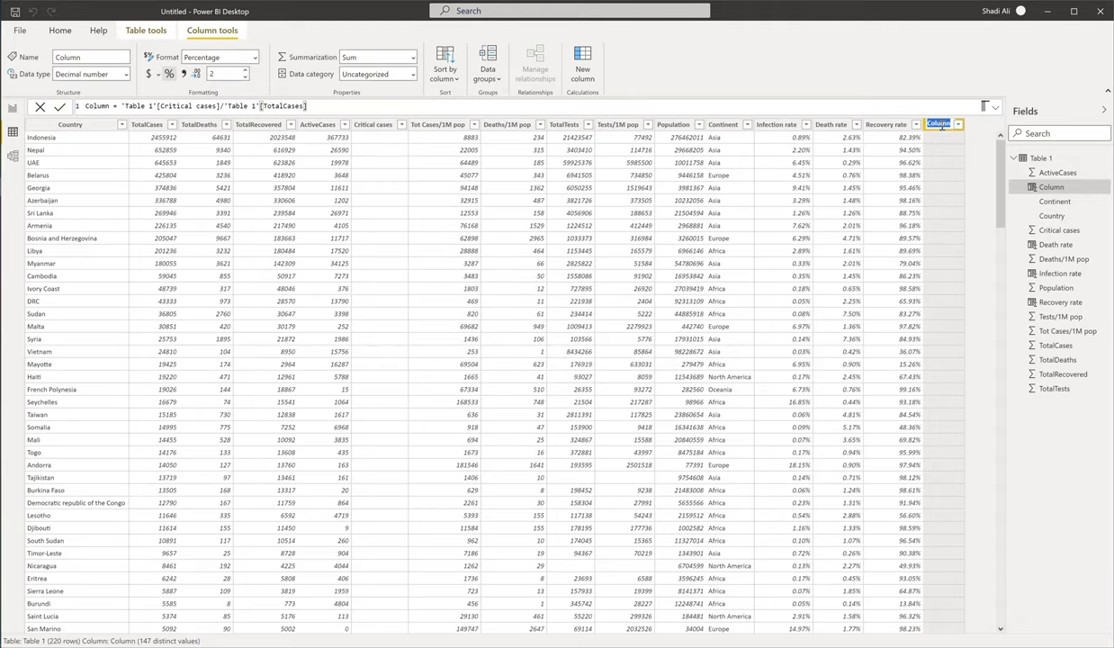
type("Critical")
key("Return")
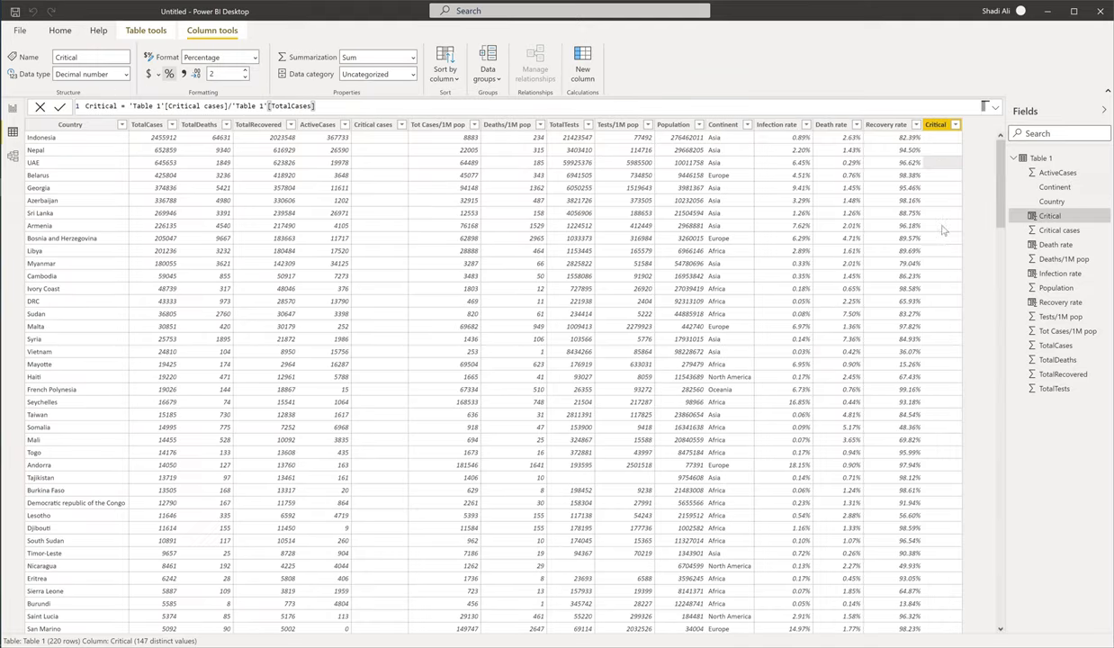
Examine the percentages in the Critical column for all countries down to the end of Table 1.
scroll(942, 291, "down", 10)
scroll(942, 290, "down", 3)
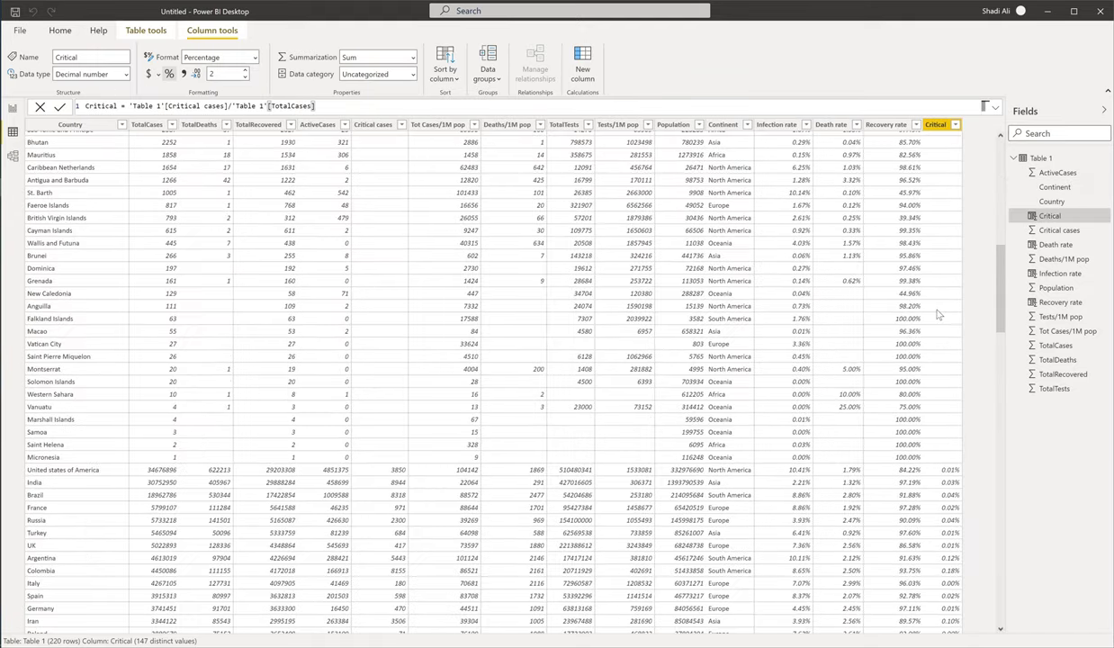
scroll(937, 381, "down", 1)
scroll(937, 351, "up", 17)
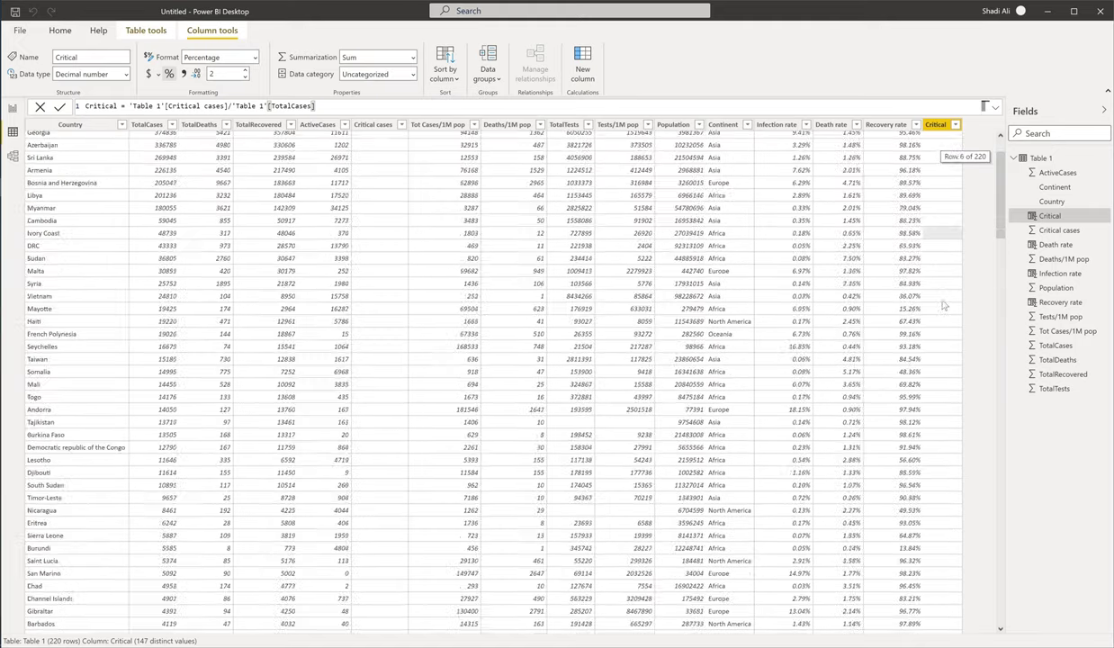
scroll(937, 270, "down", 20)
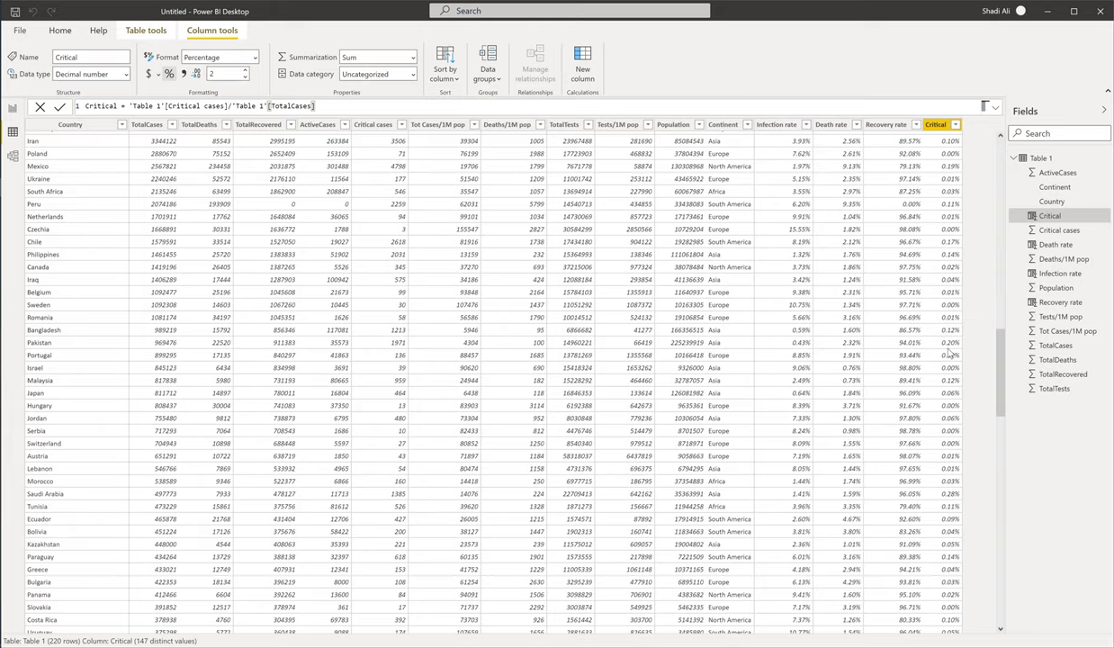
scroll(943, 360, "down", 18)
scroll(943, 365, "down", 6)
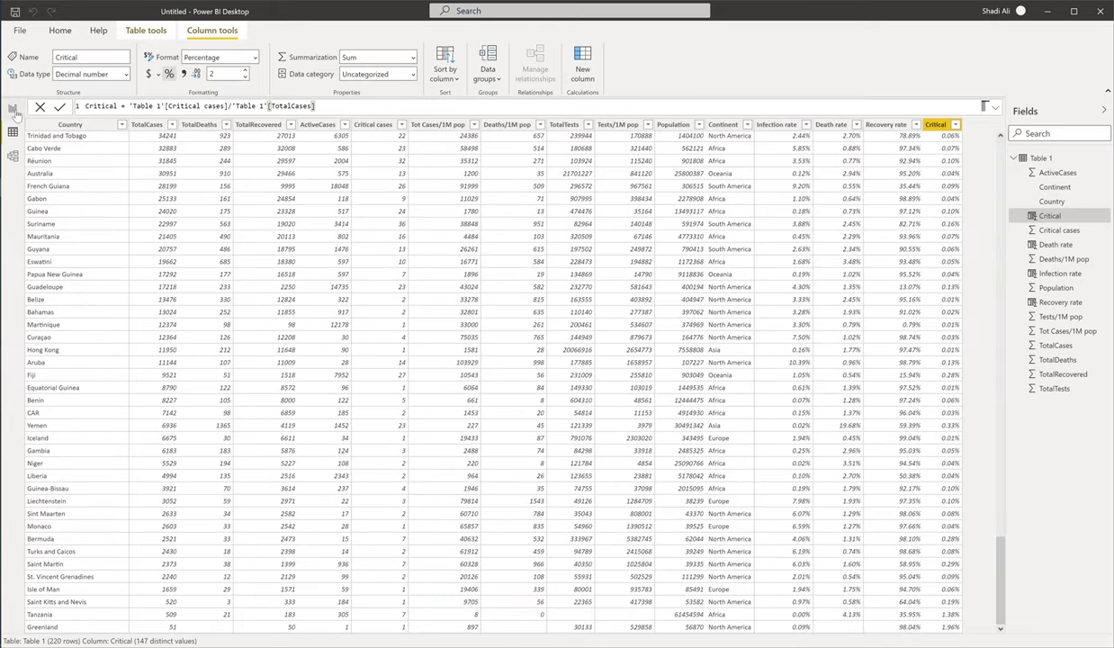
Replace Recovery rate with Critical as the value field of the fourth bar chart on the Analytical snapshot page.
left_click(12, 109)
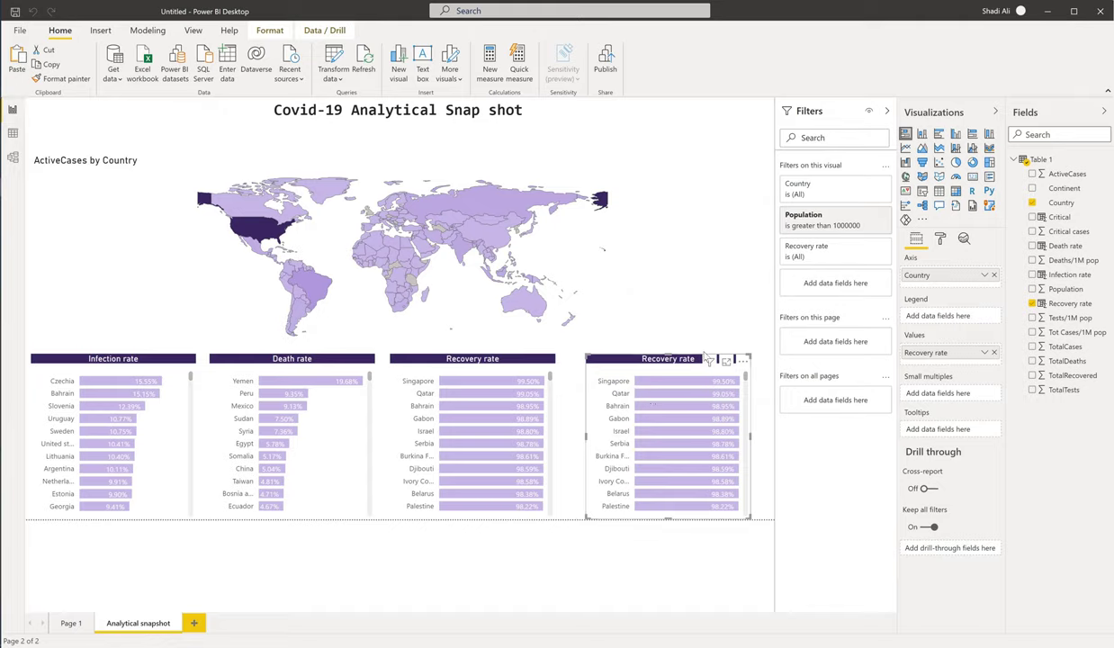
left_click(995, 353)
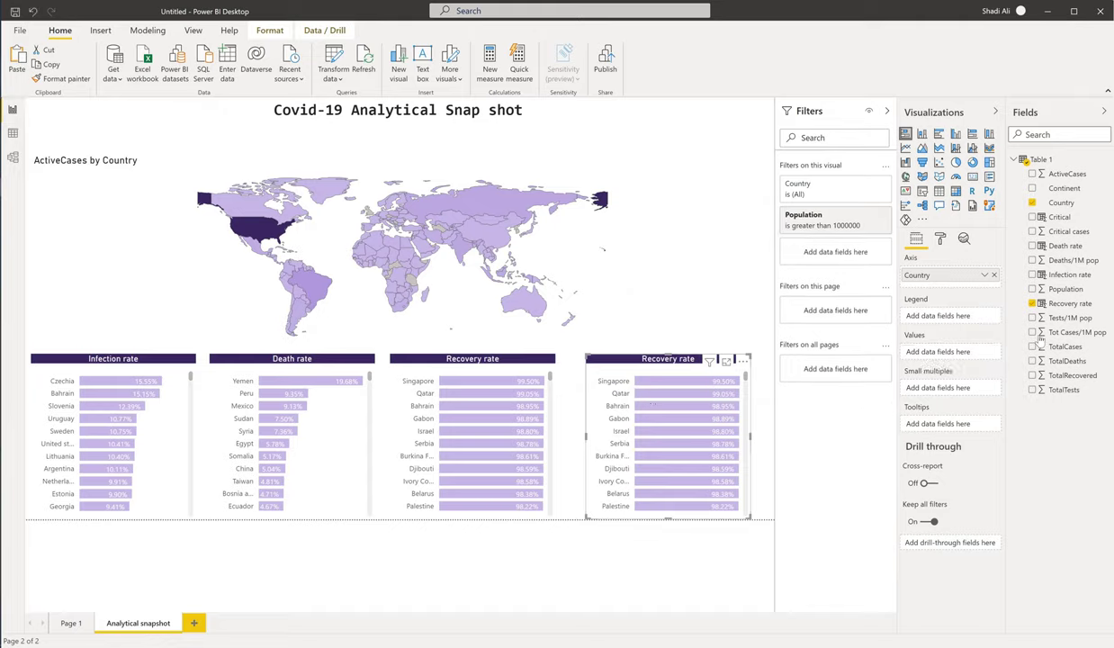
left_click(1032, 217)
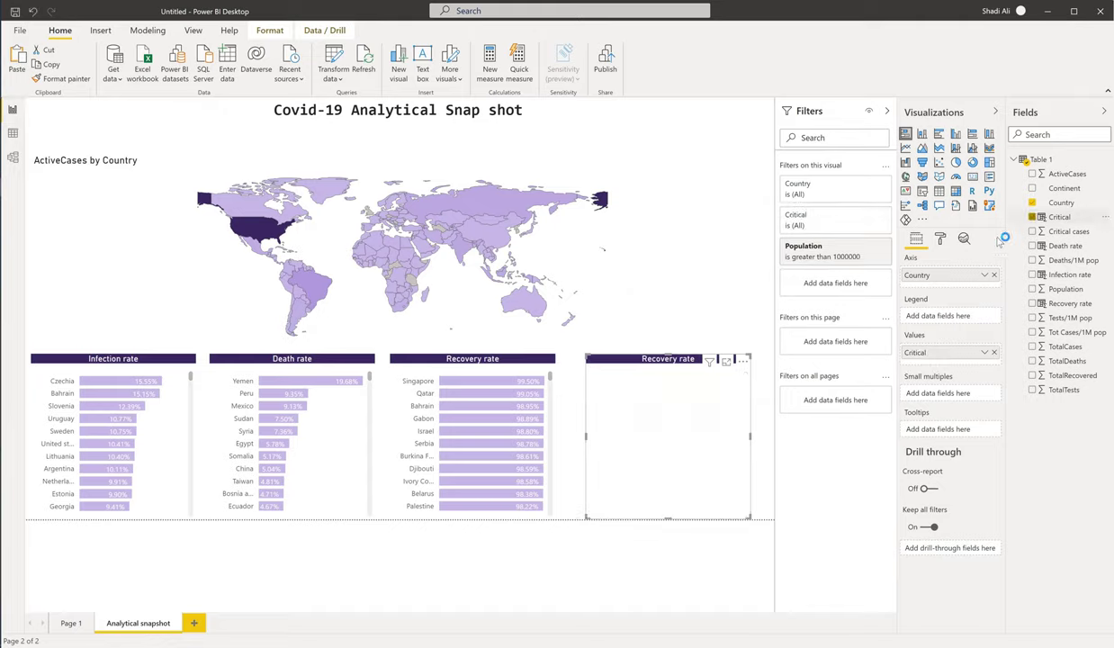
Shift the fourth bar chart slightly farther from the third one and open its title formatting settings.
left_click(940, 239)
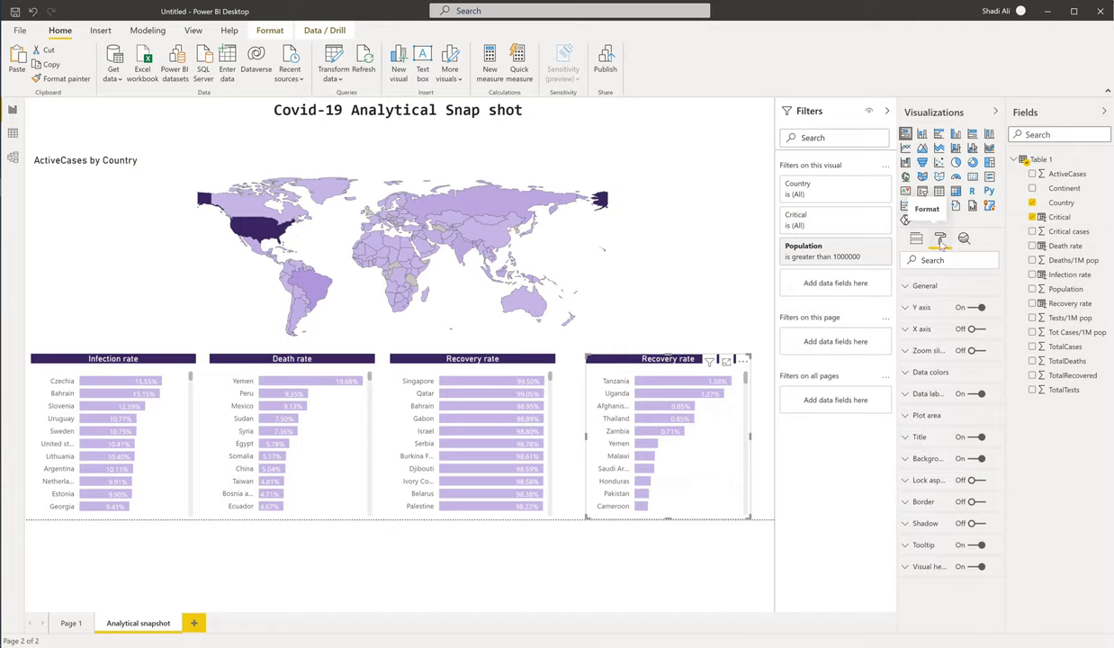
left_click_drag(585, 449, 604, 449)
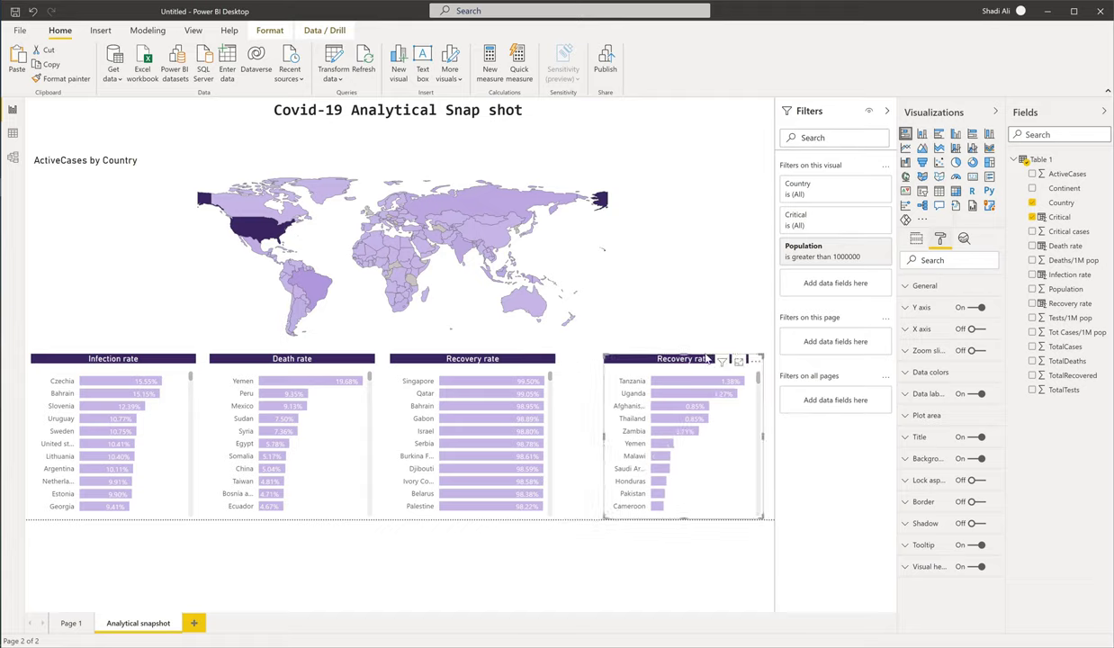
left_click(911, 436)
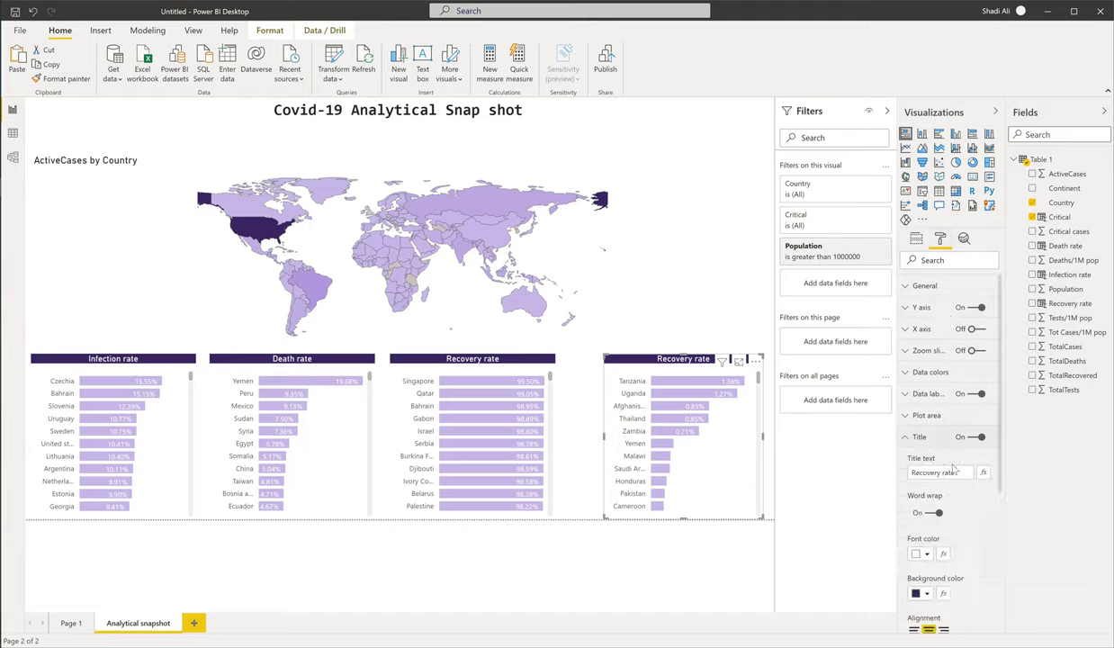